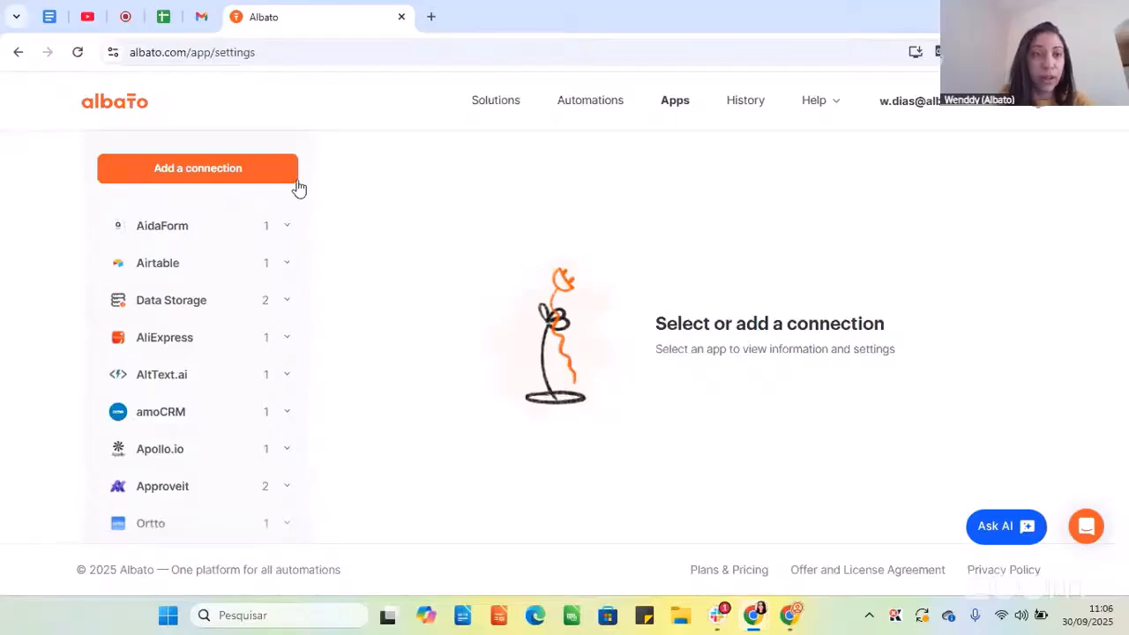
Start adding a connection and look through the list of available apps.
click(231, 170)
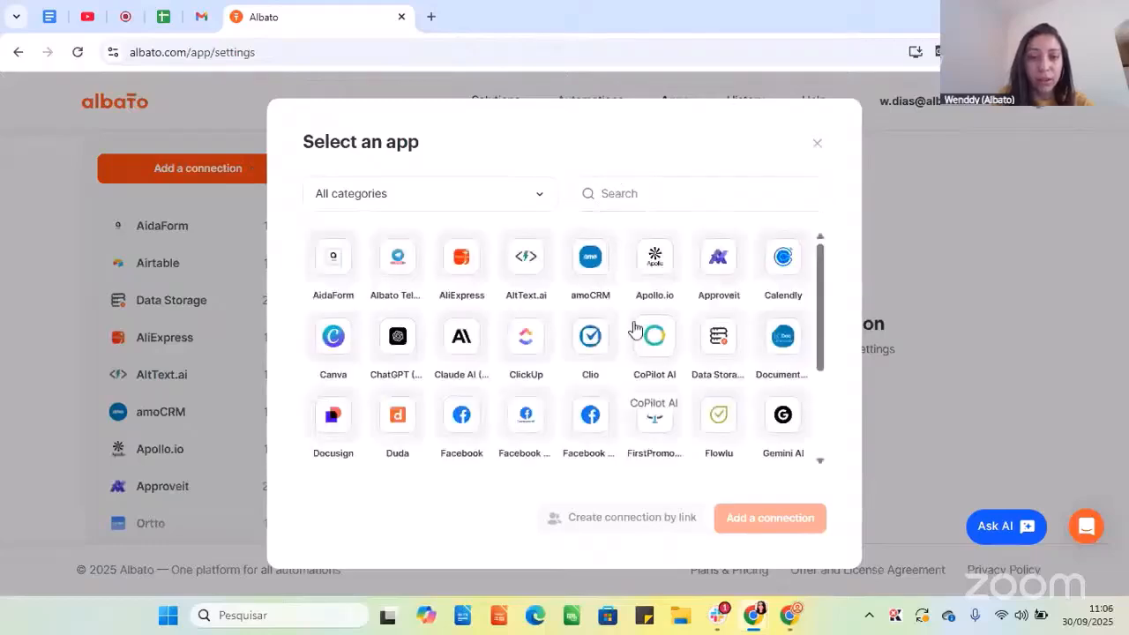
scroll(634, 329, down, 1)
scroll(633, 329, down, 1)
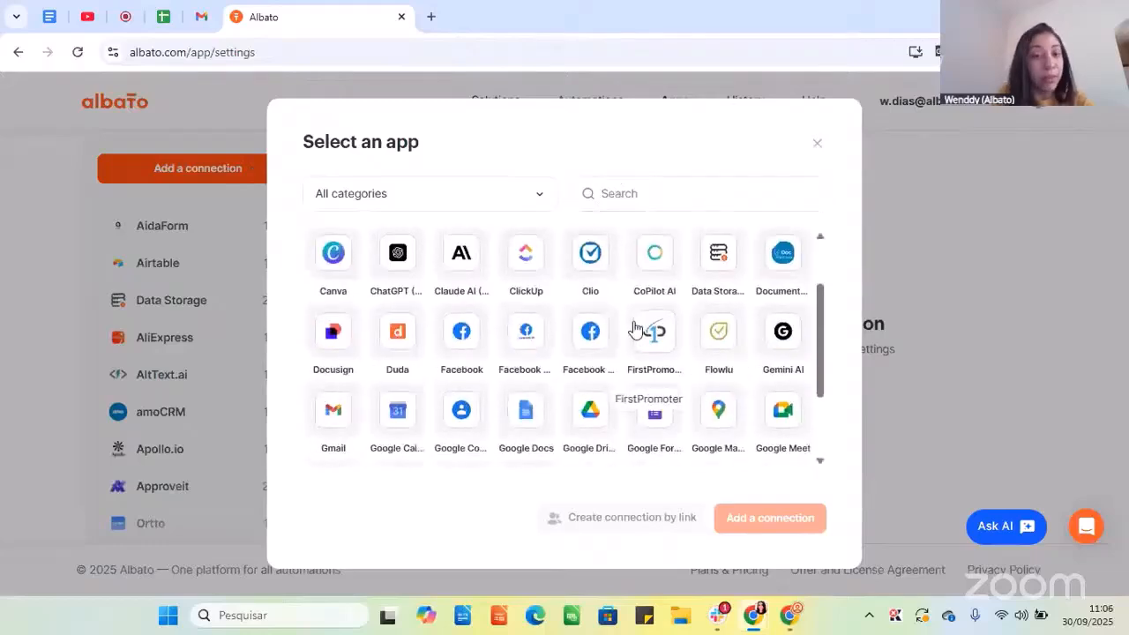
scroll(633, 329, down, 1)
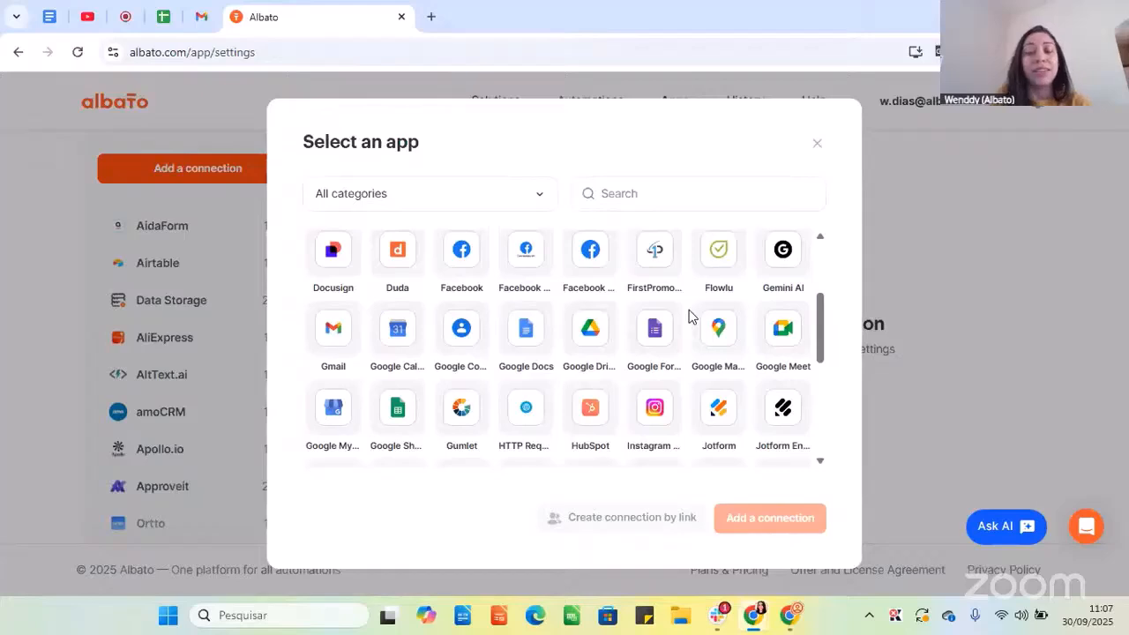
scroll(684, 331, down, 3)
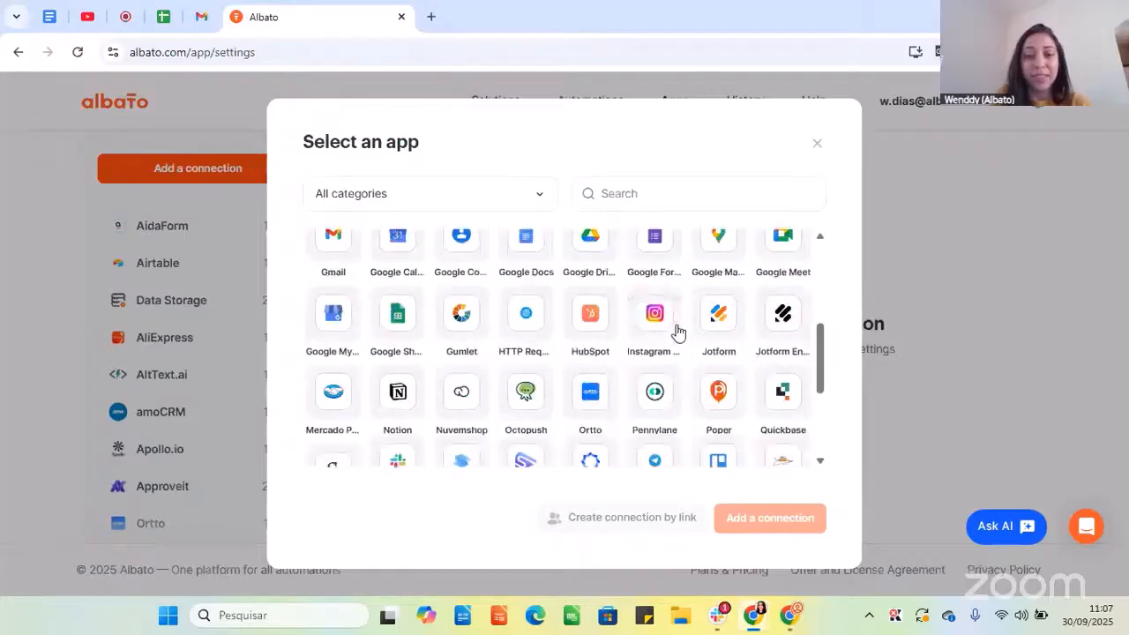
scroll(675, 347, down, 2)
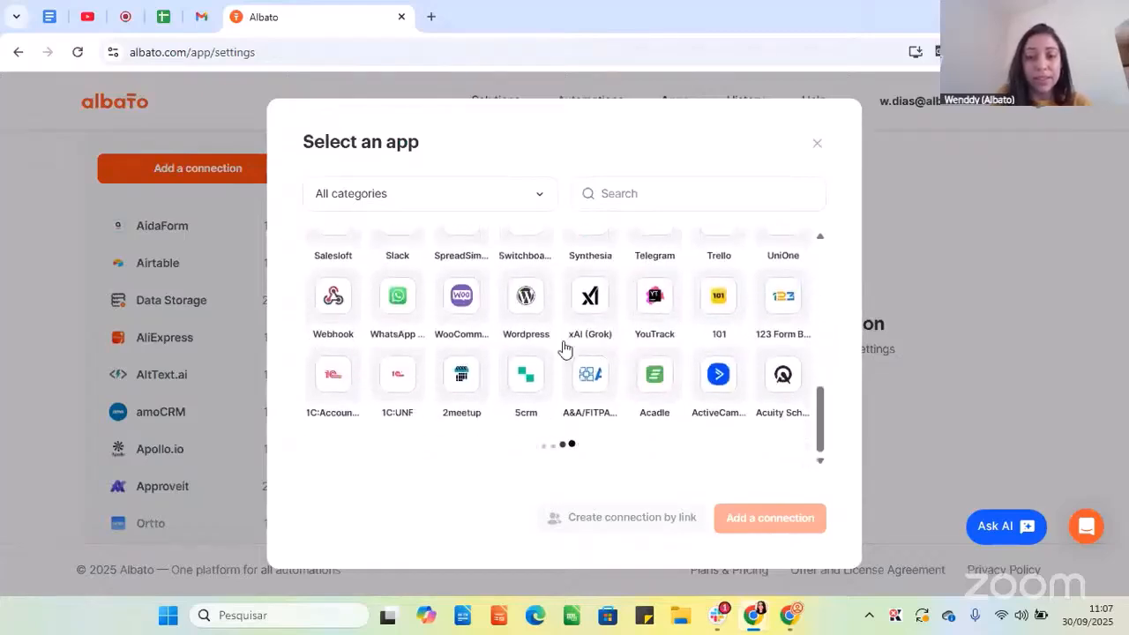
scroll(486, 348, down, 1)
scroll(492, 357, down, 2)
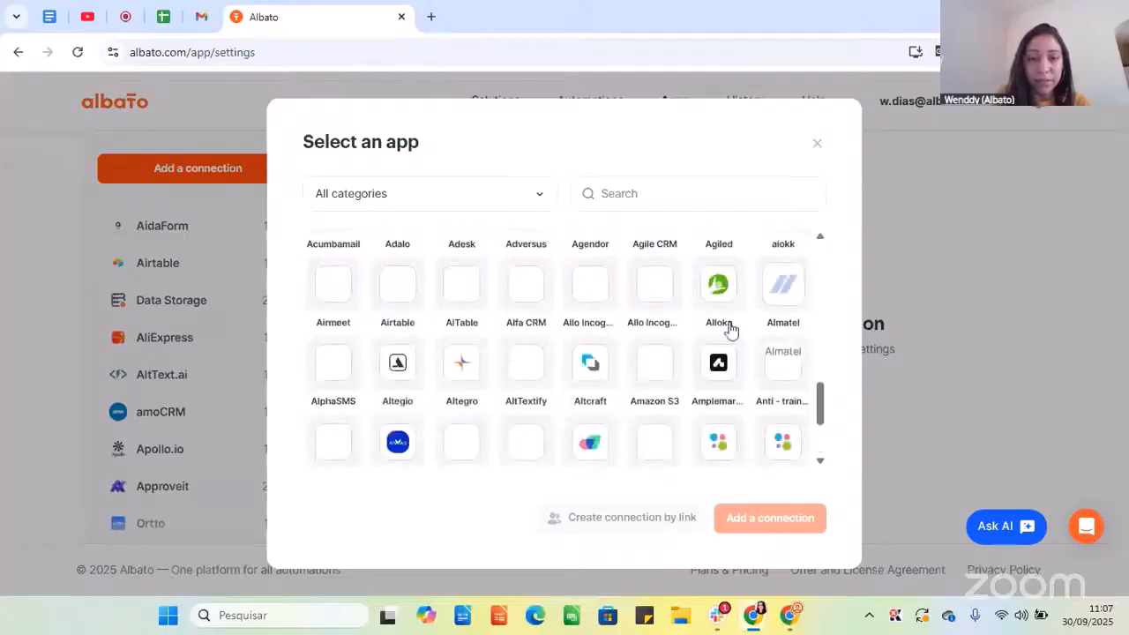
scroll(697, 322, up, 10)
Search the apps for "gmail" and create a Gmail connection named "My Account Gmail New".
click(641, 191)
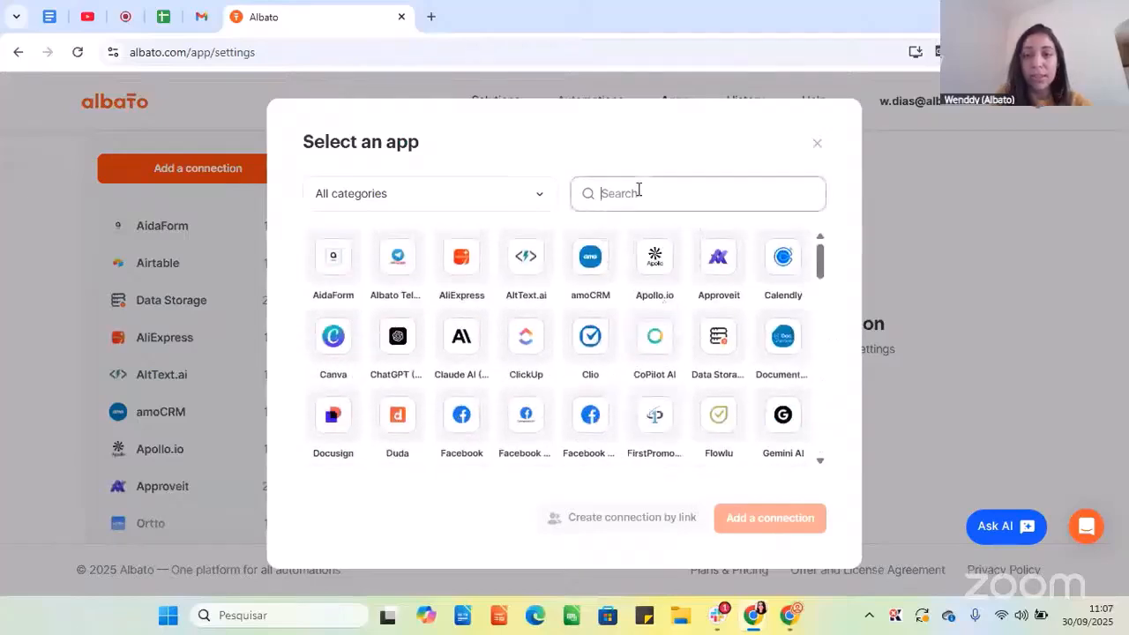
text(gmail)
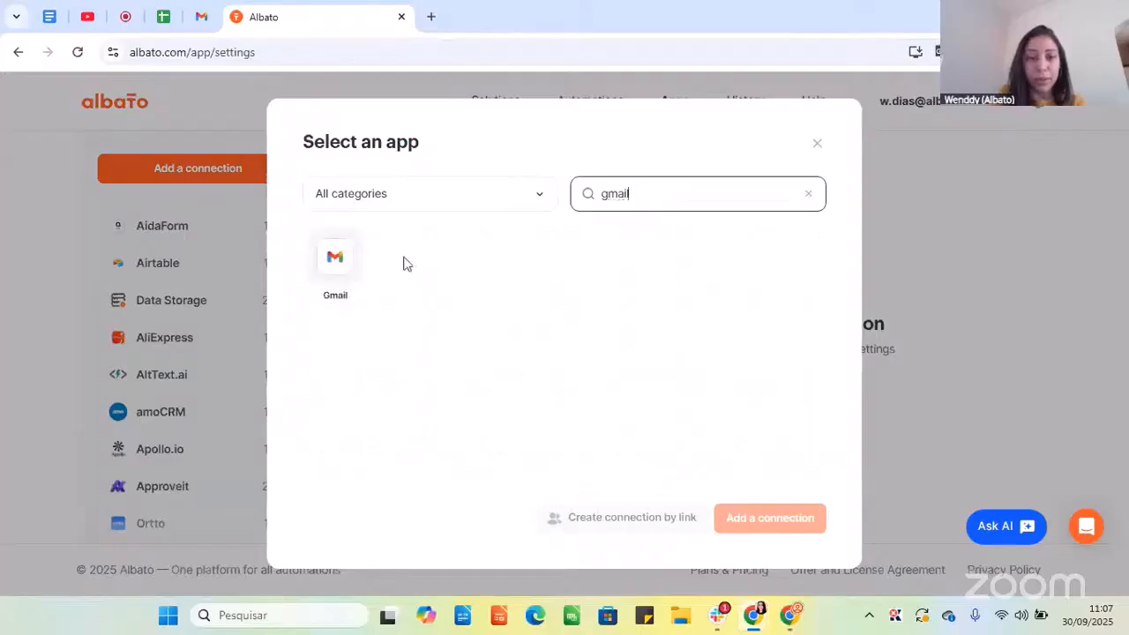
click(355, 265)
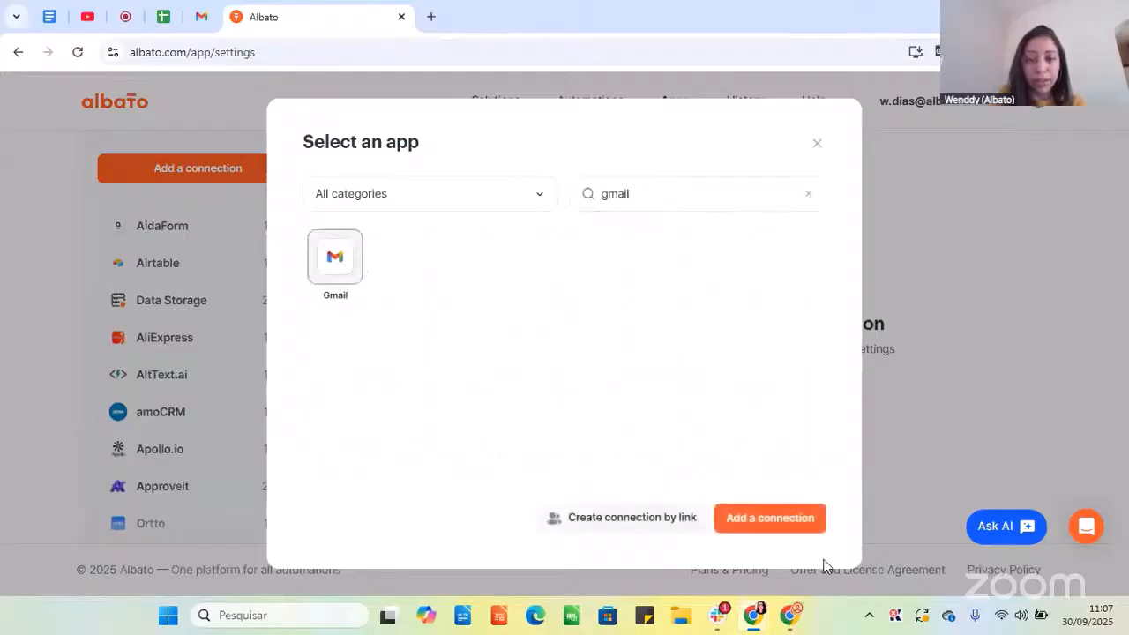
click(793, 519)
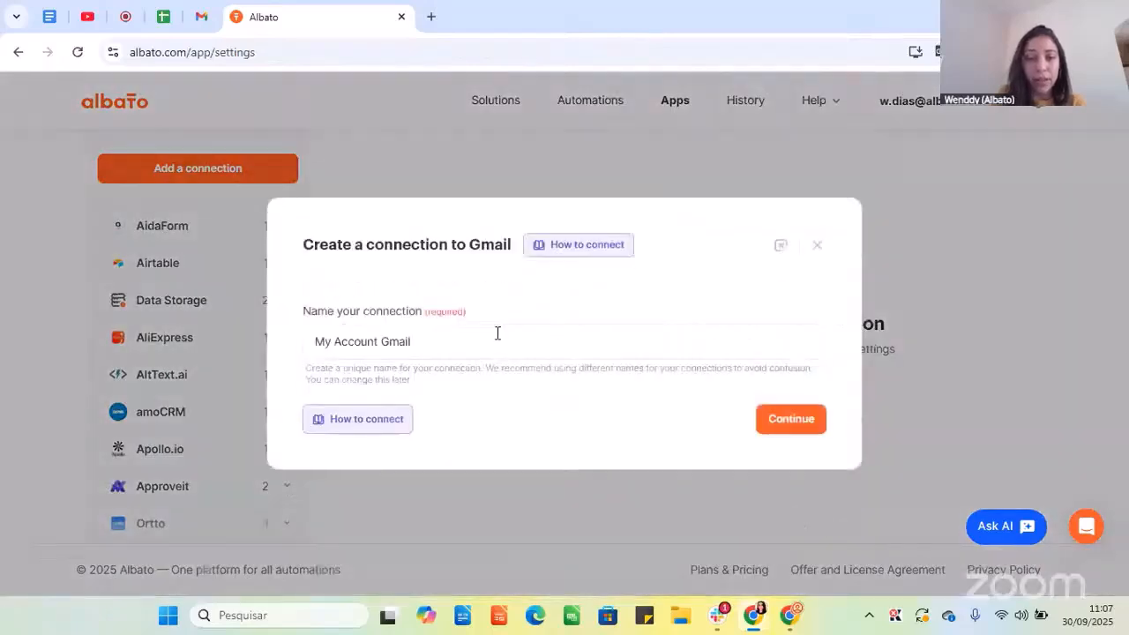
click(448, 343)
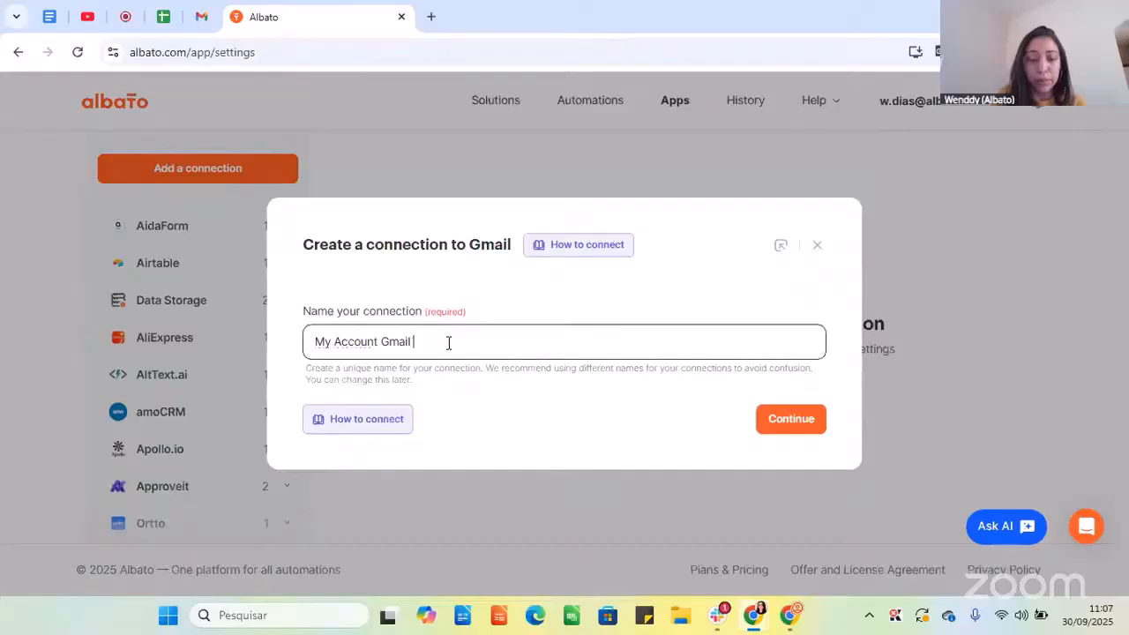
click(792, 422)
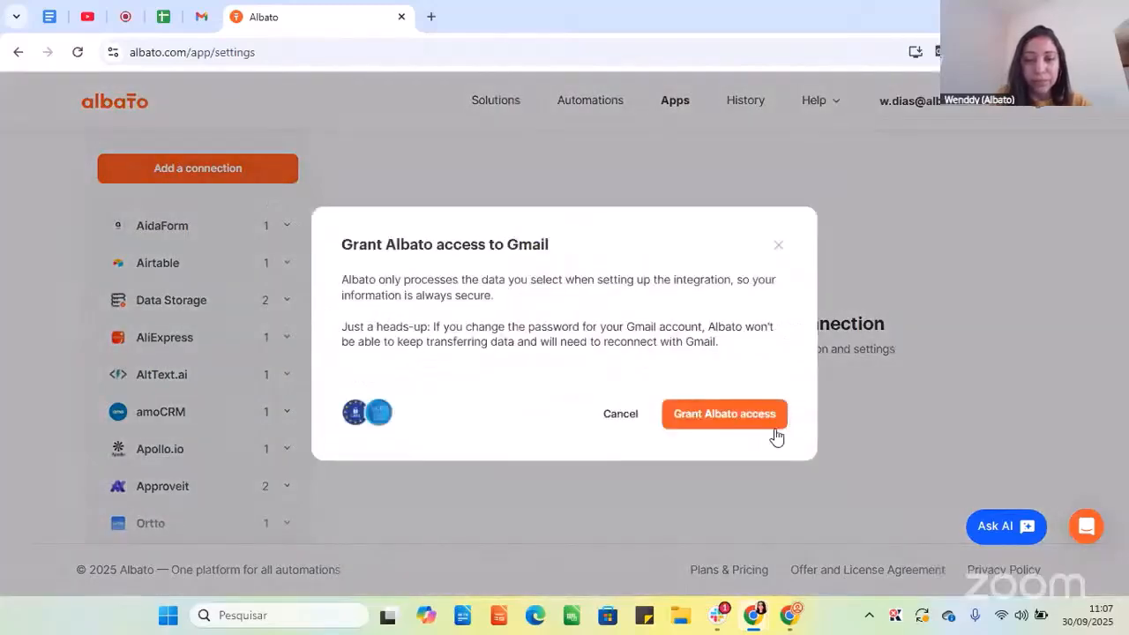
Grant Albato access to Gmail using the albato.com work account, approve the Google consent request, and dismiss the completion dialog.
click(712, 415)
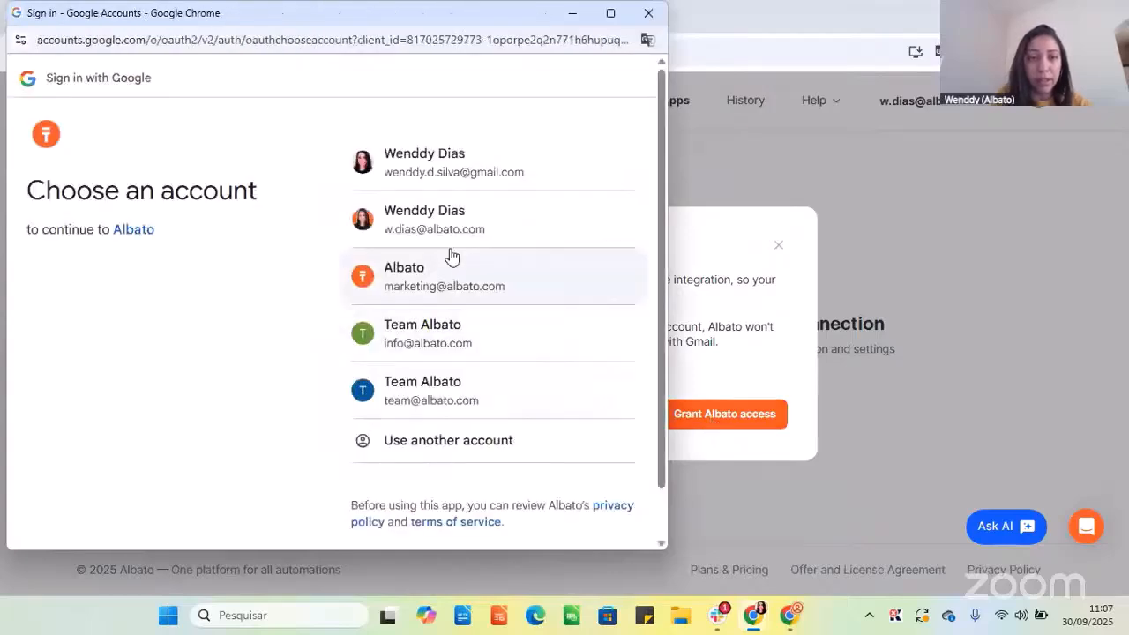
click(430, 220)
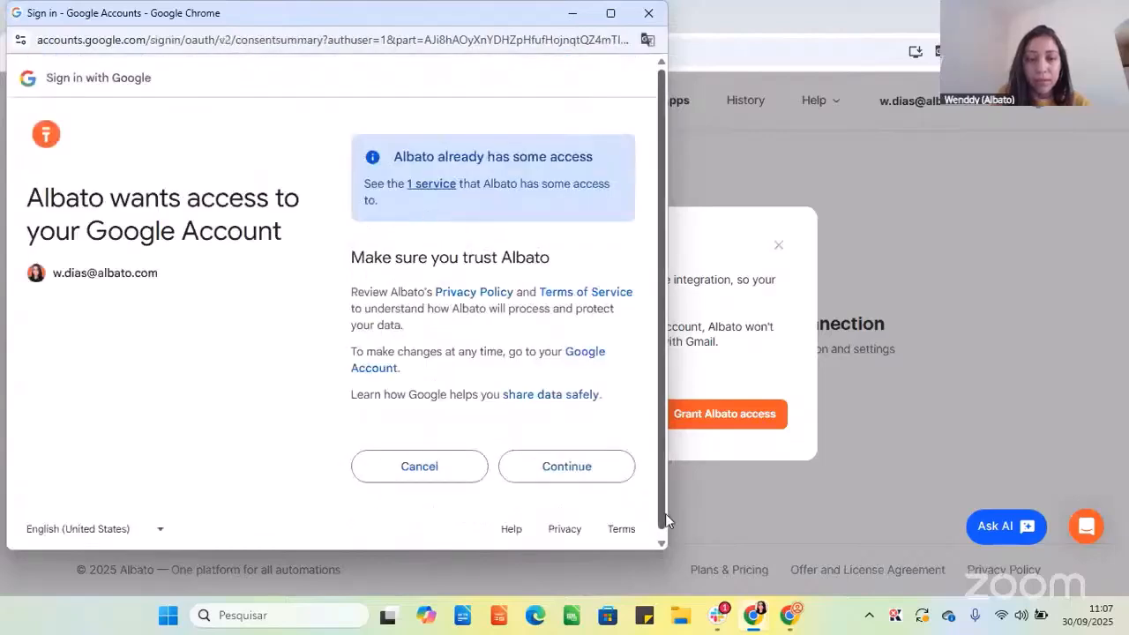
click(585, 468)
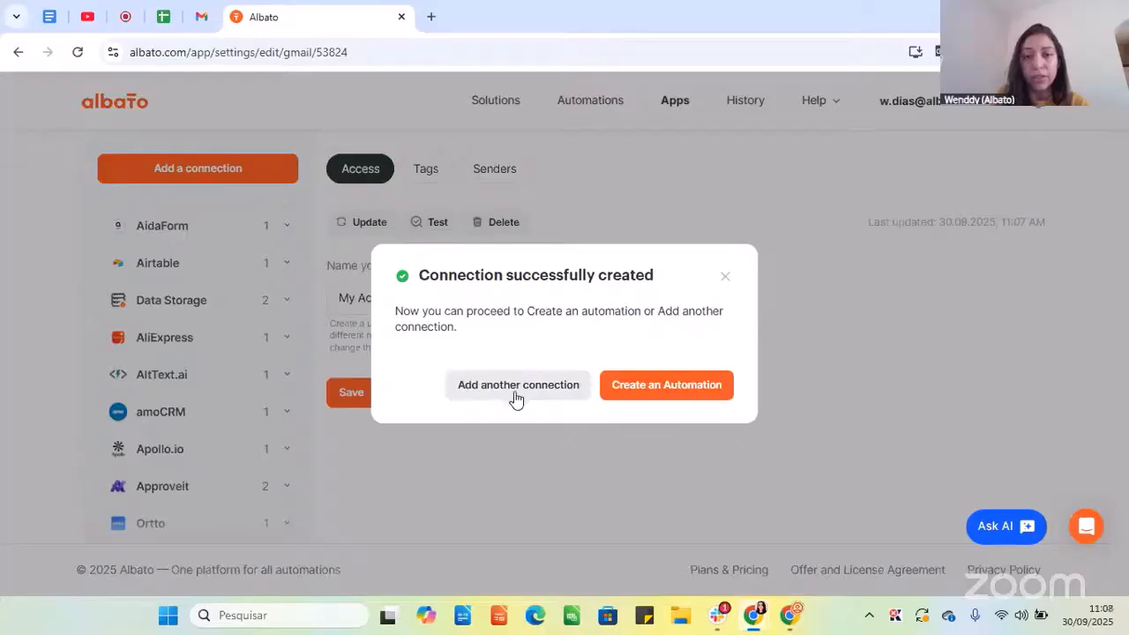
click(726, 279)
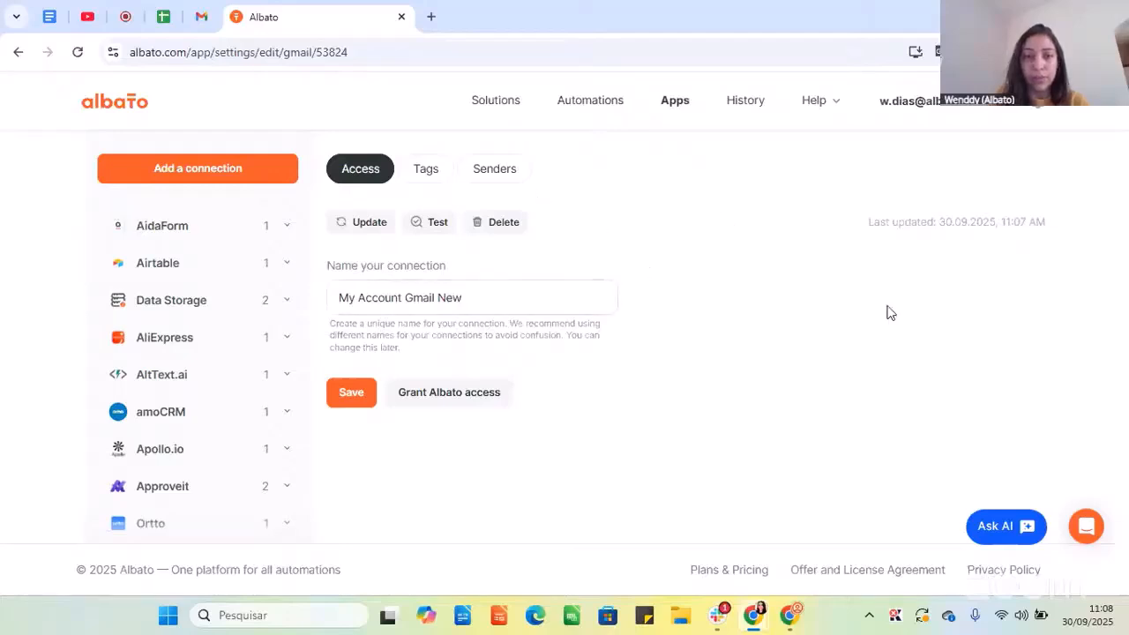
click(820, 100)
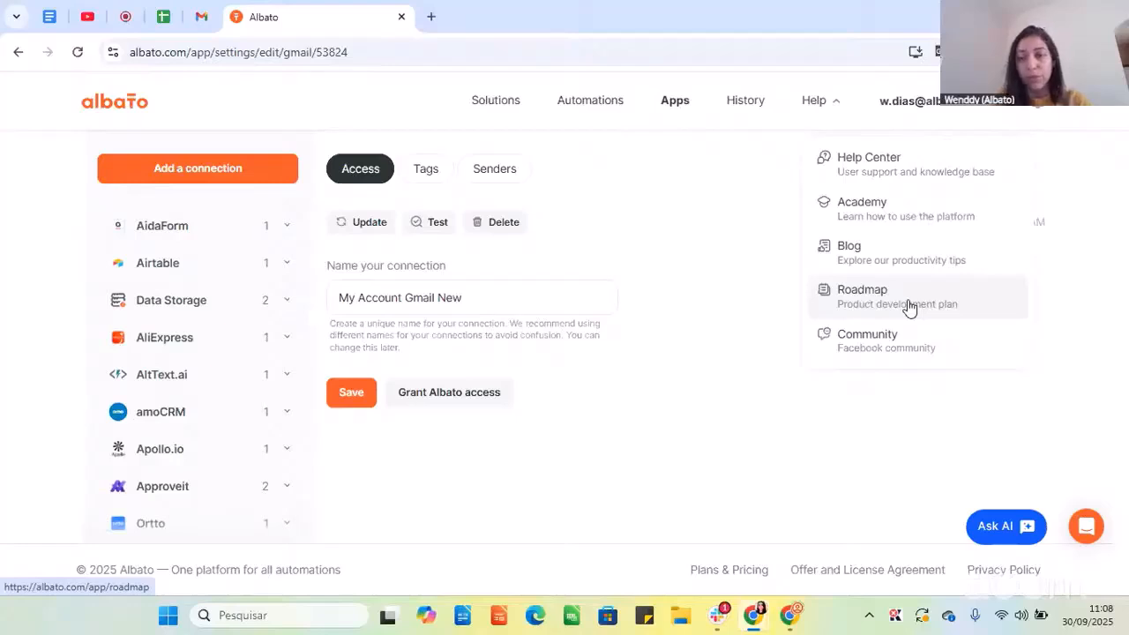
click(745, 306)
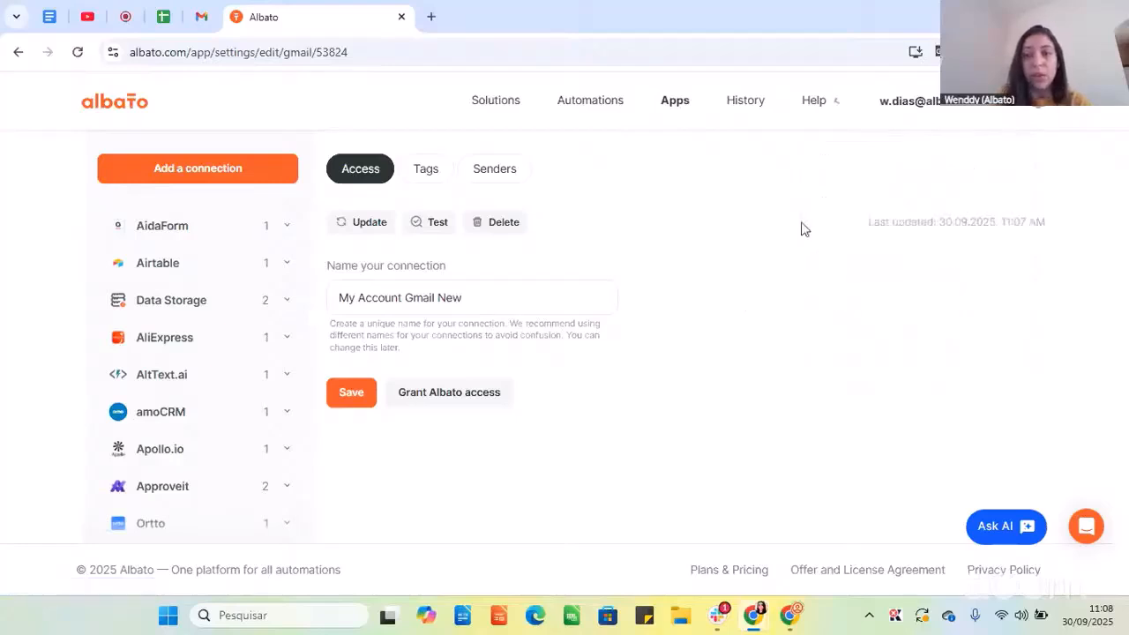
Go to the App Integrator and add a custom app named "Test".
click(908, 106)
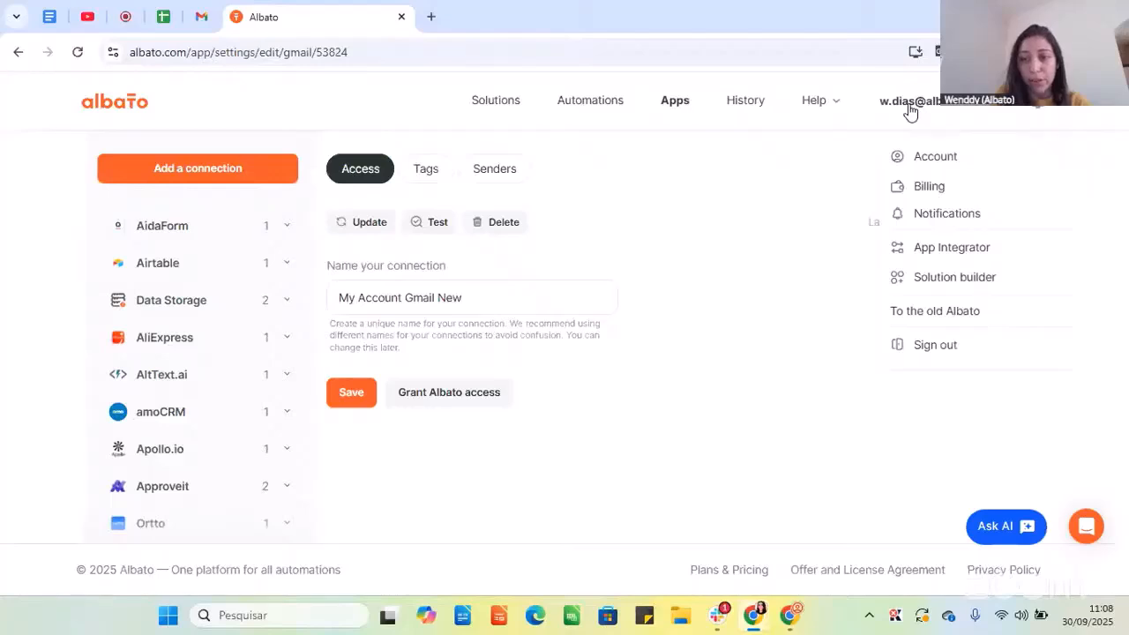
click(959, 254)
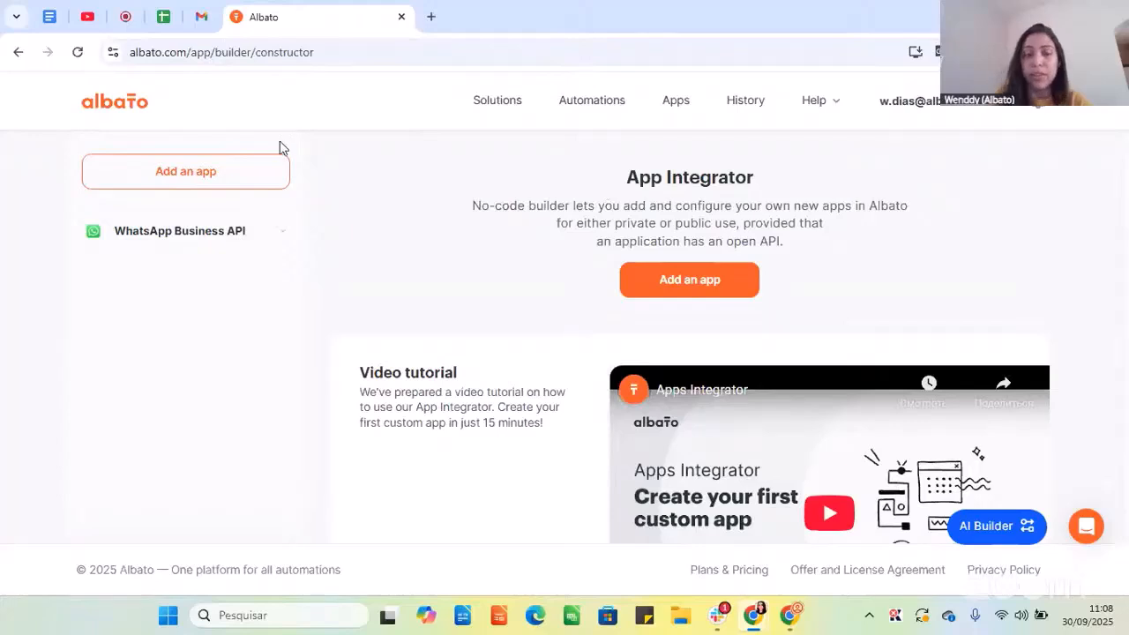
click(246, 176)
click(452, 370)
text(Test)
click(714, 428)
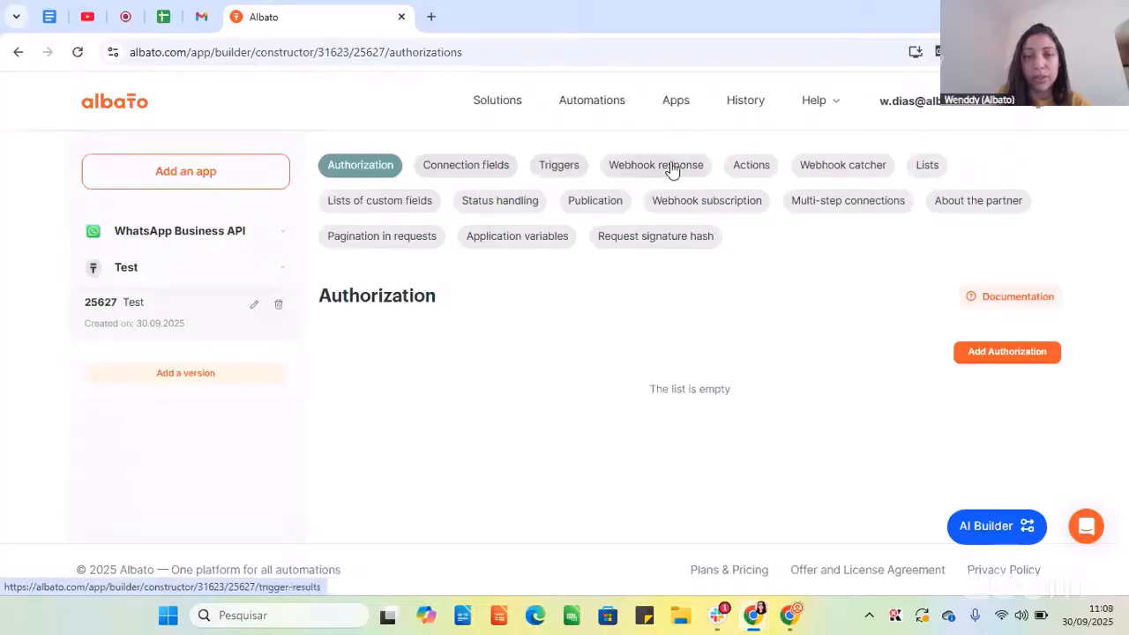
View the Actions and Triggers sections of the Test app's configuration.
click(761, 171)
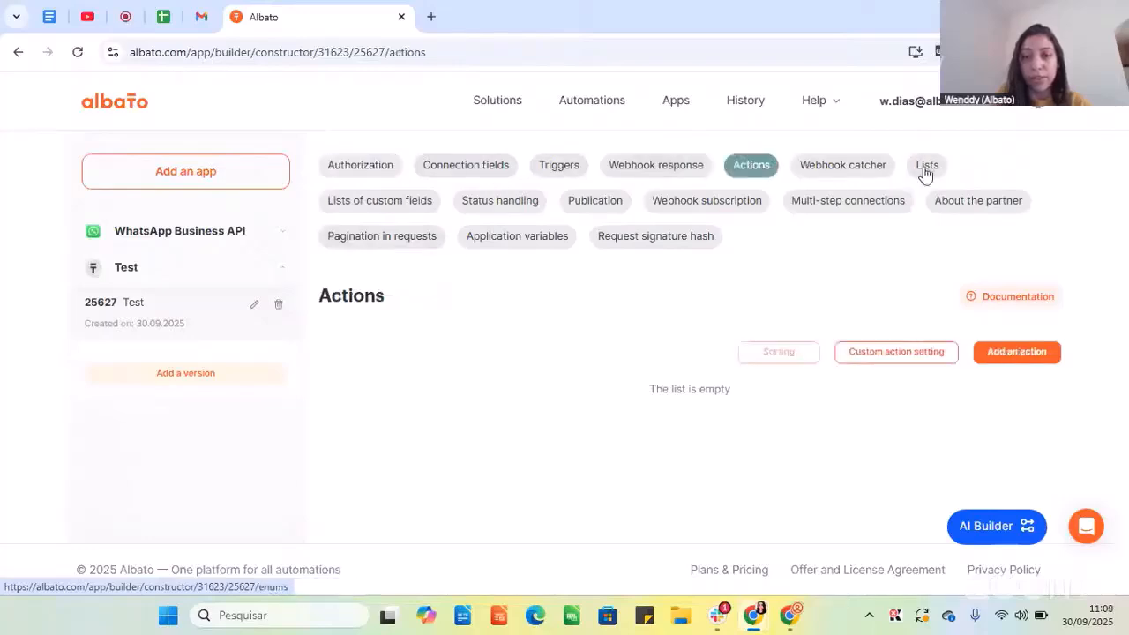
click(572, 168)
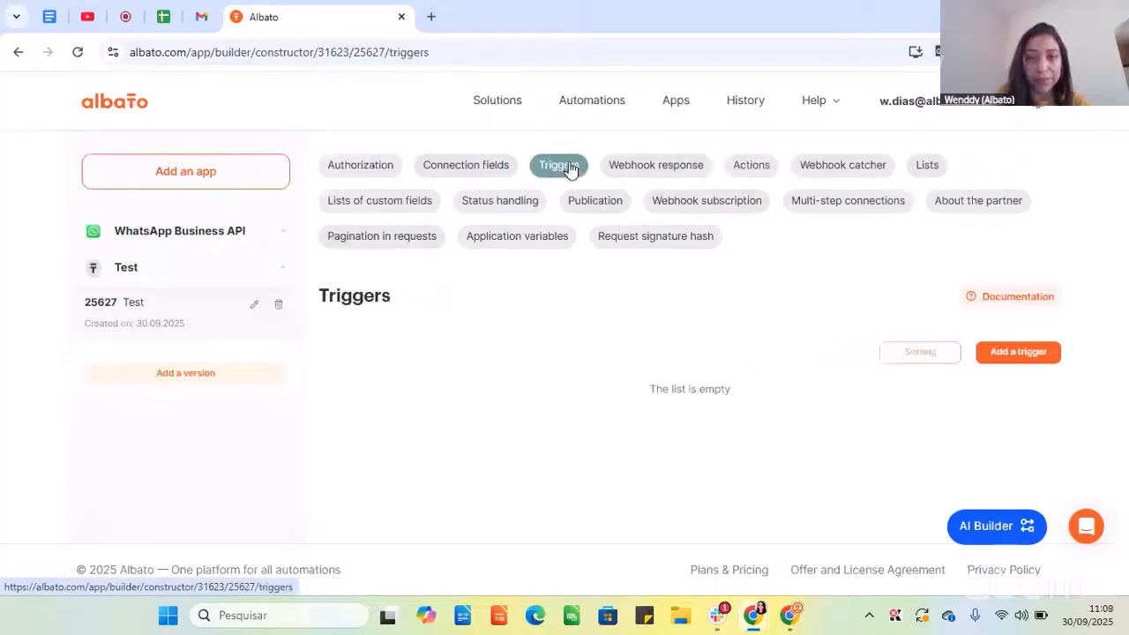
click(766, 171)
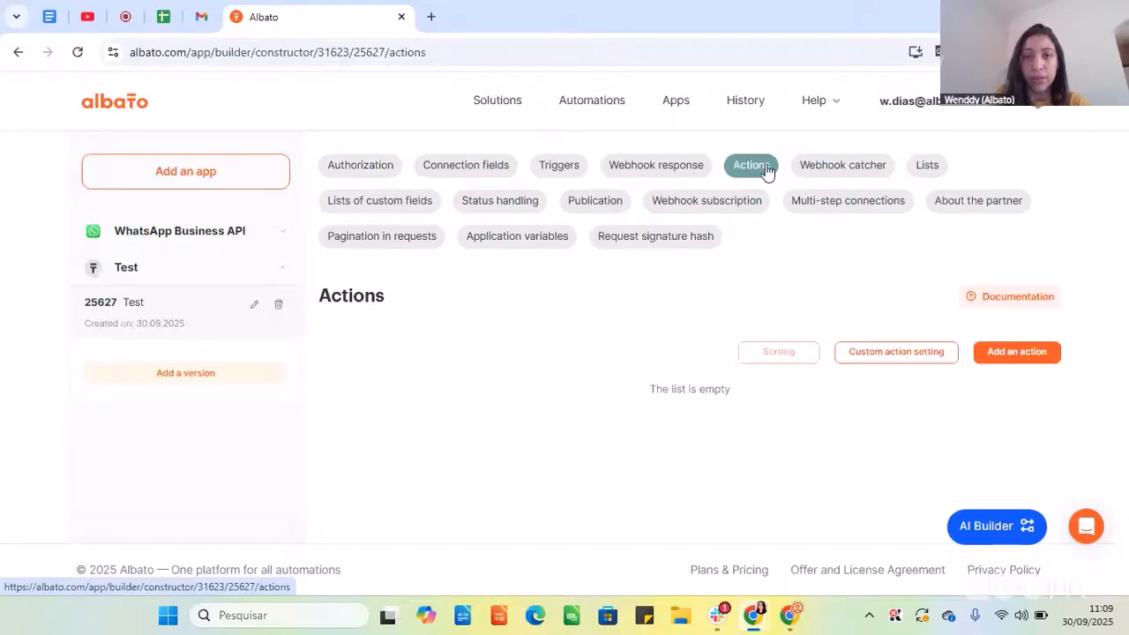
Go from the automations list to the ready-made solution templates and look through the installed solutions.
click(605, 109)
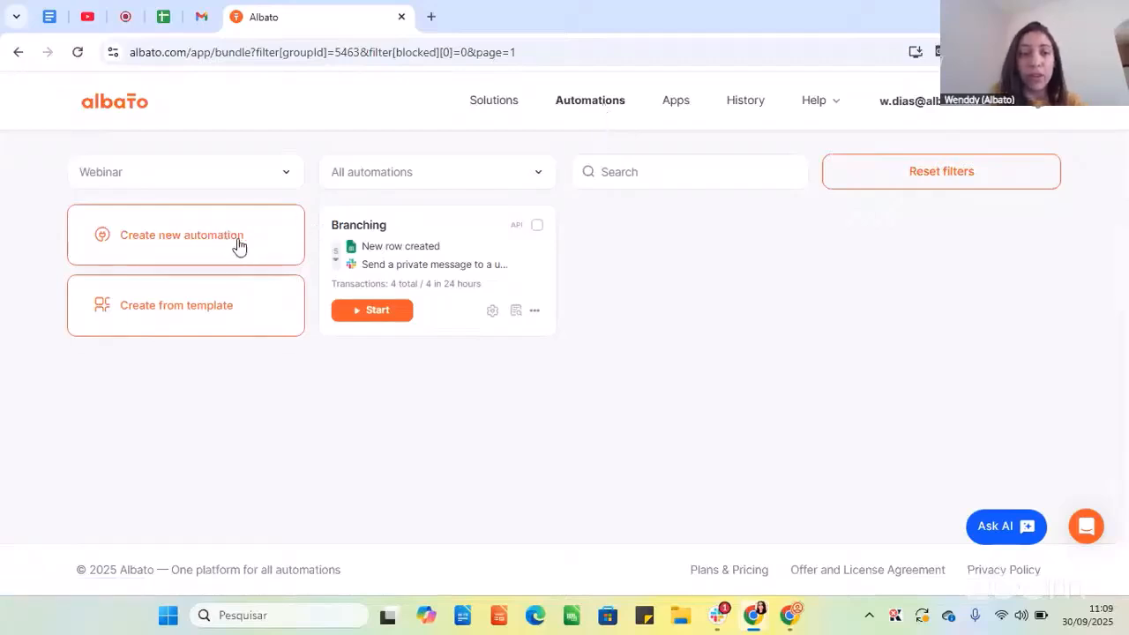
click(233, 318)
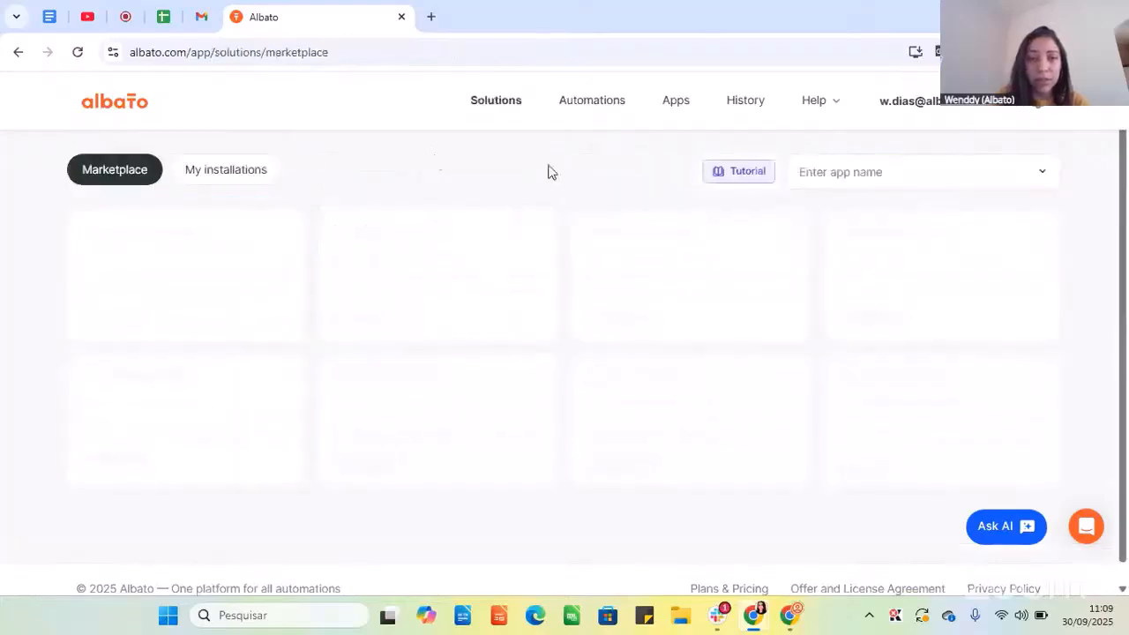
click(260, 170)
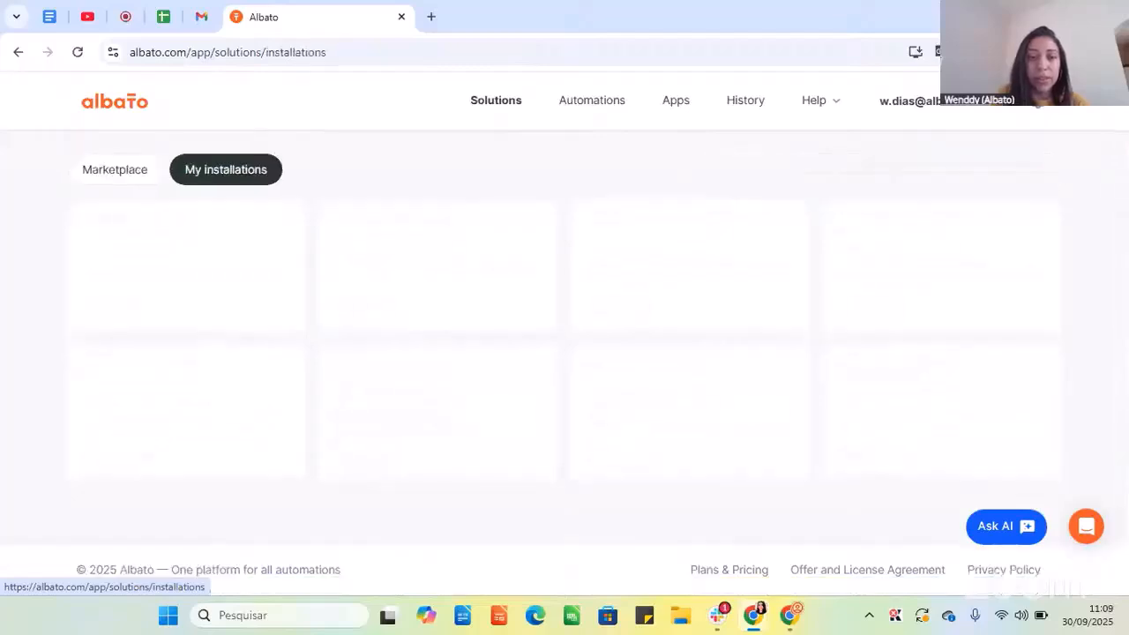
scroll(290, 227, down, 3)
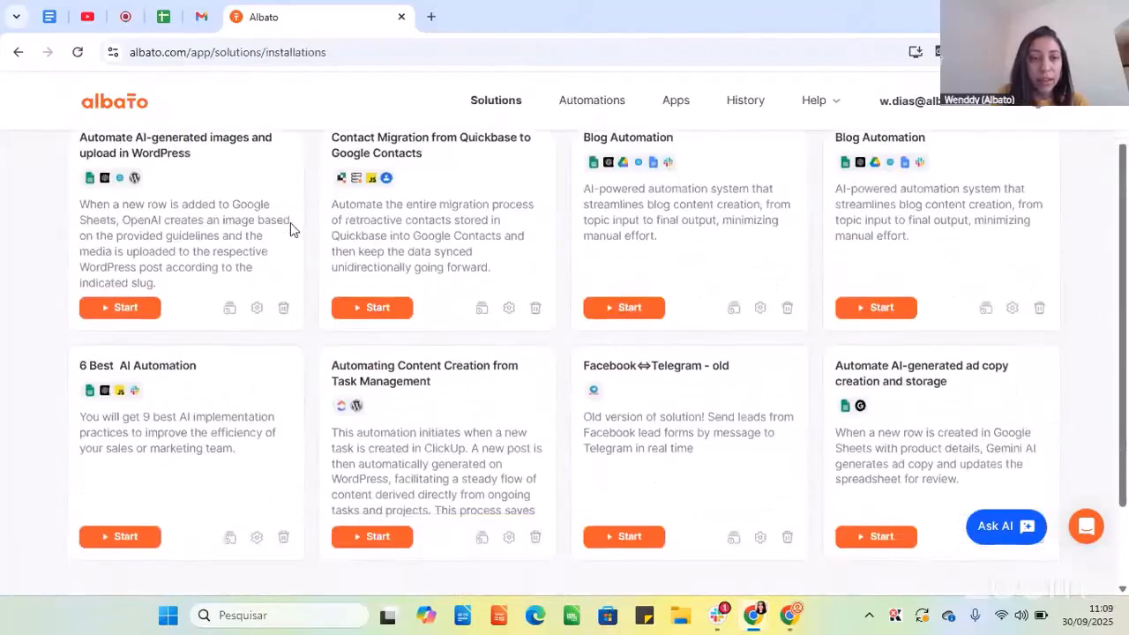
scroll(532, 283, up, 3)
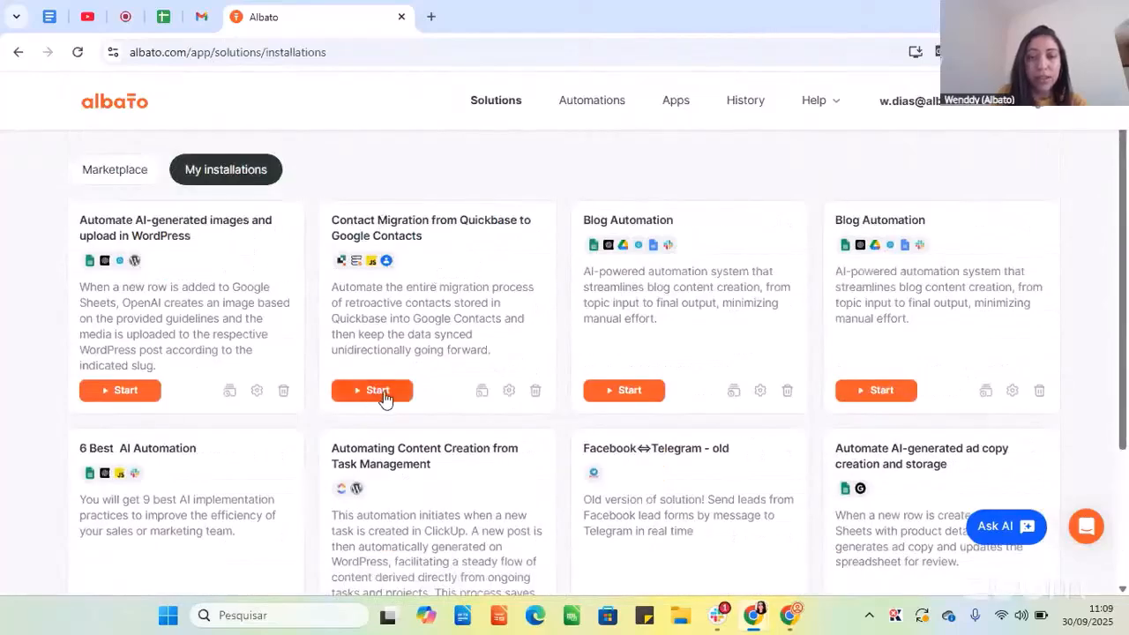
View the Retroactive data migration scenario of the "Contact Migration from Quickbase to Google Contacts" solution, and the account options listing Solution builder.
click(512, 397)
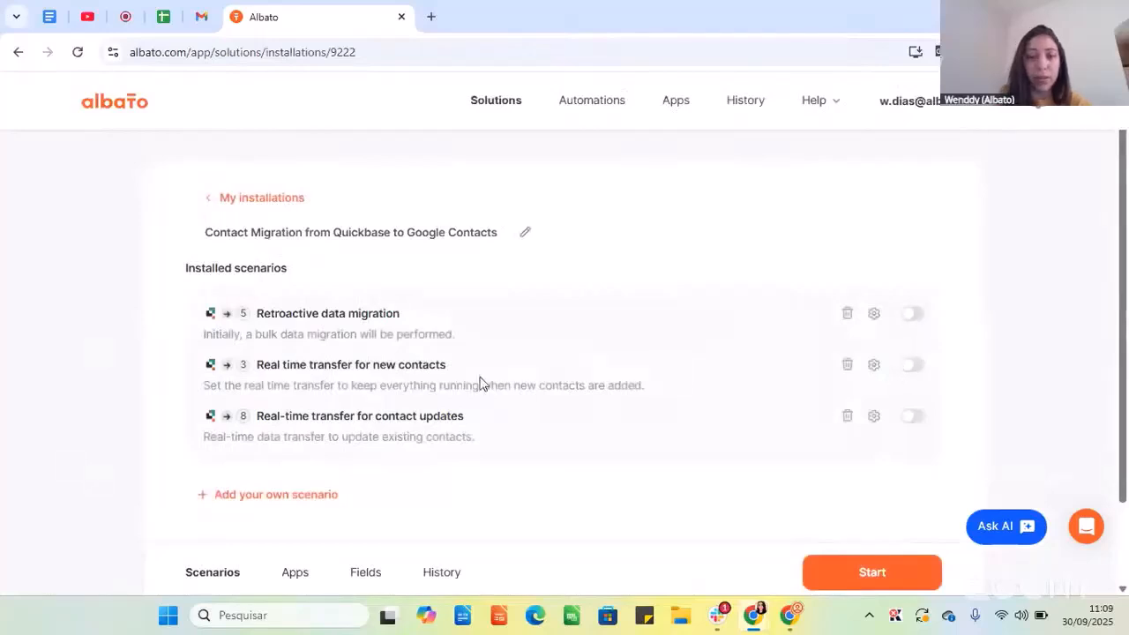
click(874, 317)
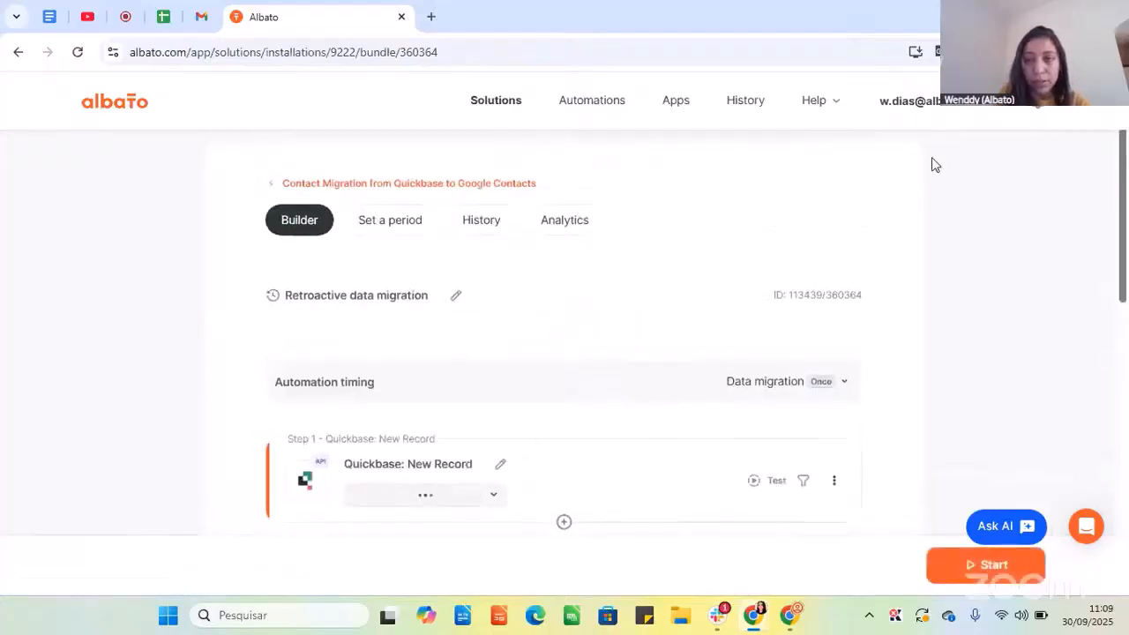
click(964, 113)
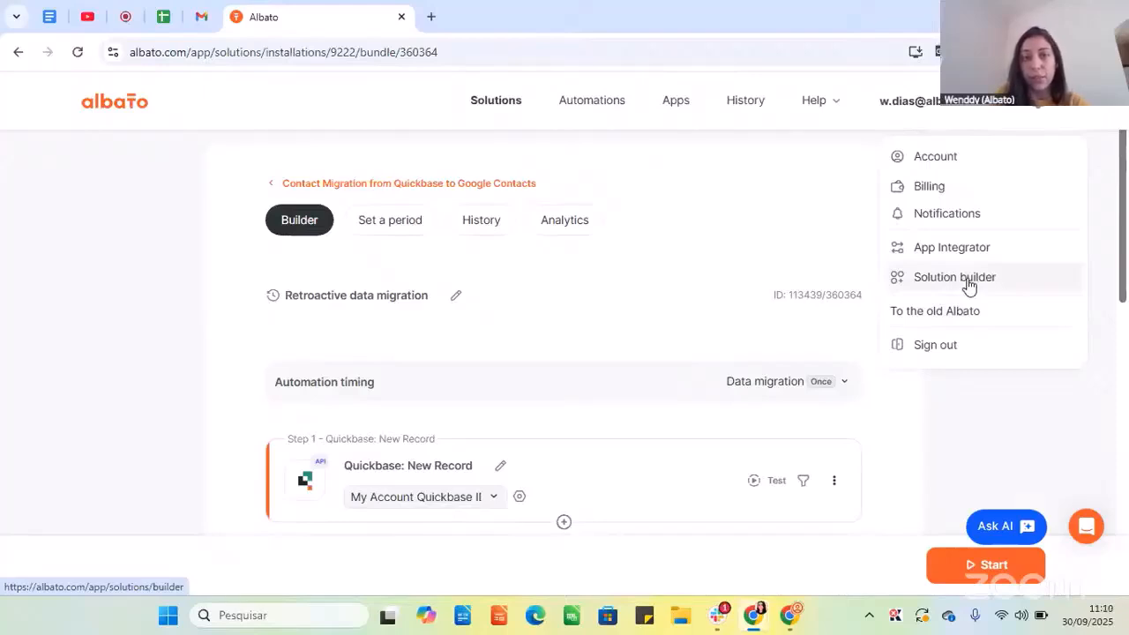
Open the Branching automation from the Webinar group for editing and switch its builder out of Canvas mode.
click(585, 108)
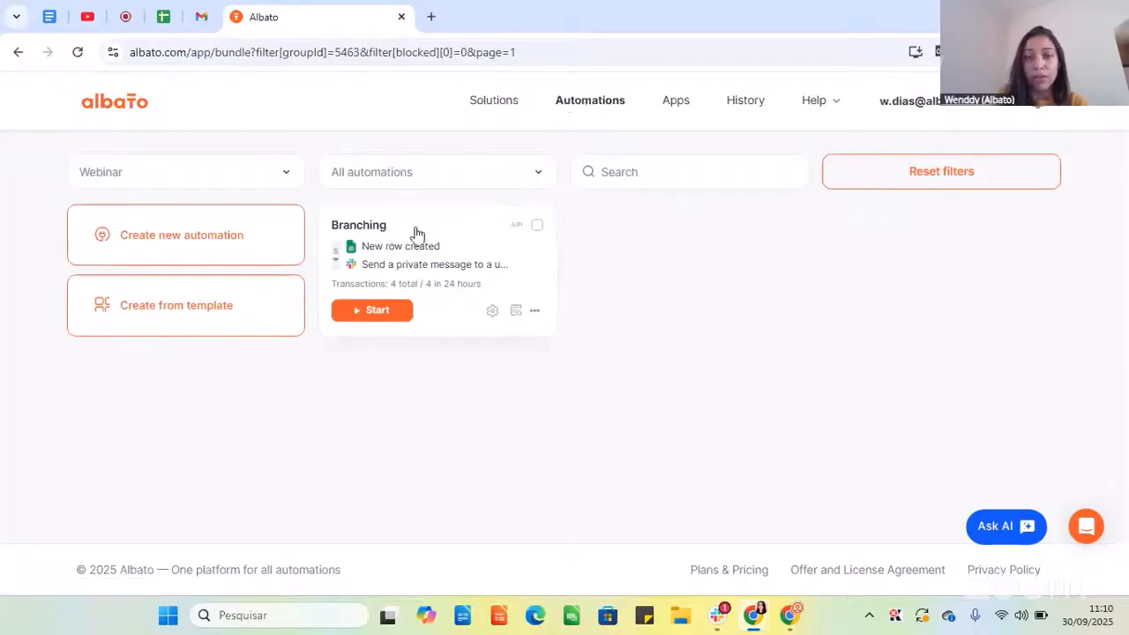
click(492, 314)
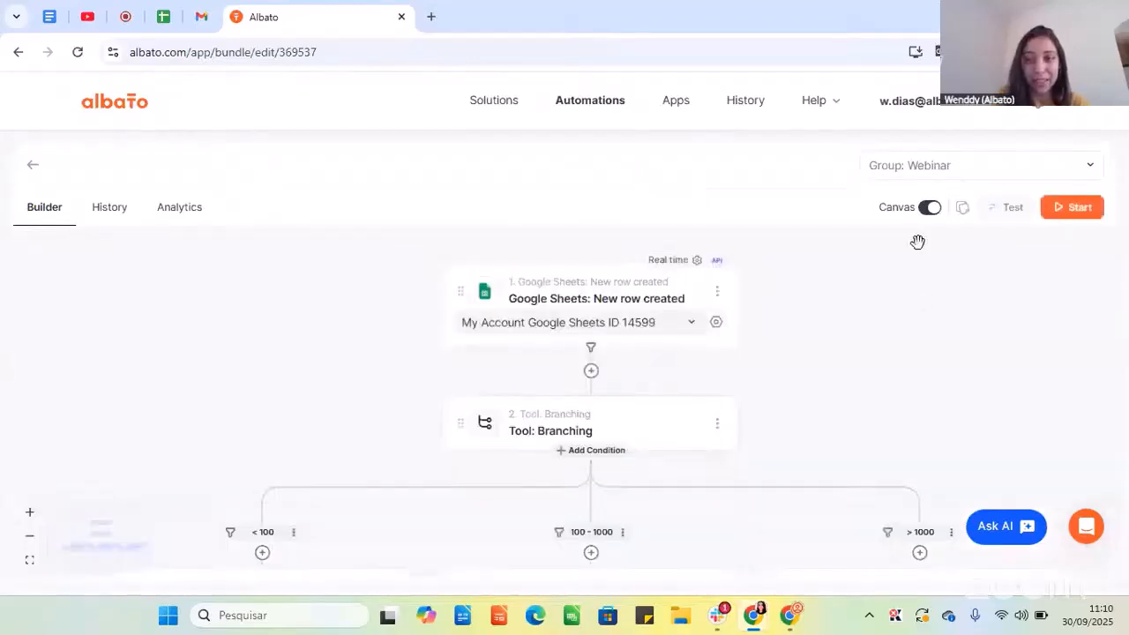
click(927, 212)
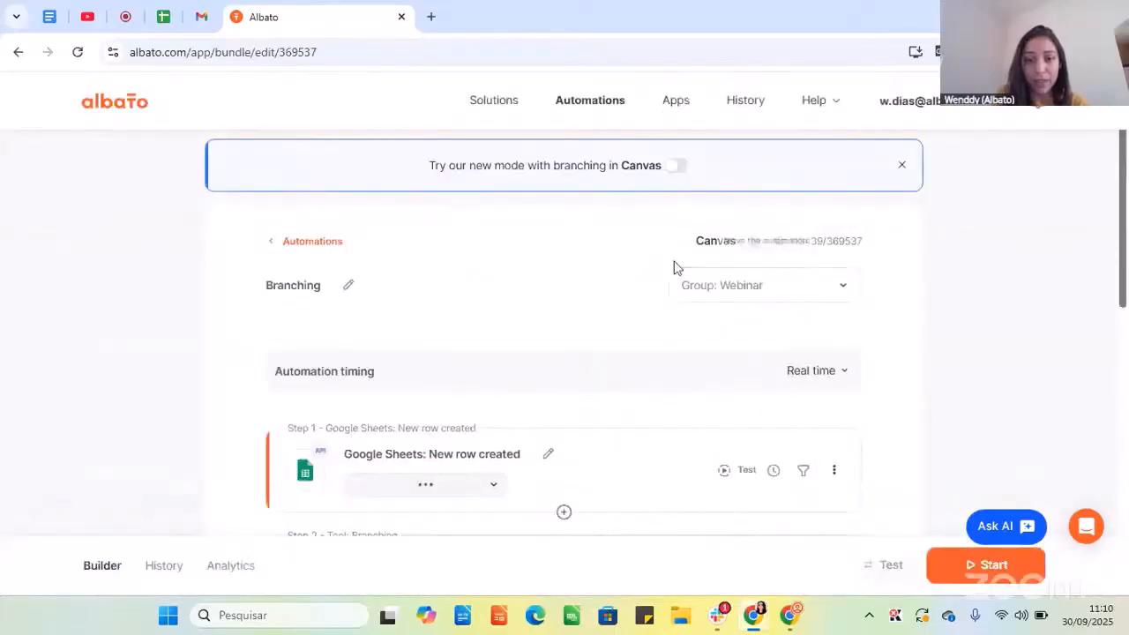
View the Branching automation's steps in the standard list builder and switch it back to Canvas mode.
scroll(632, 317, down, 6)
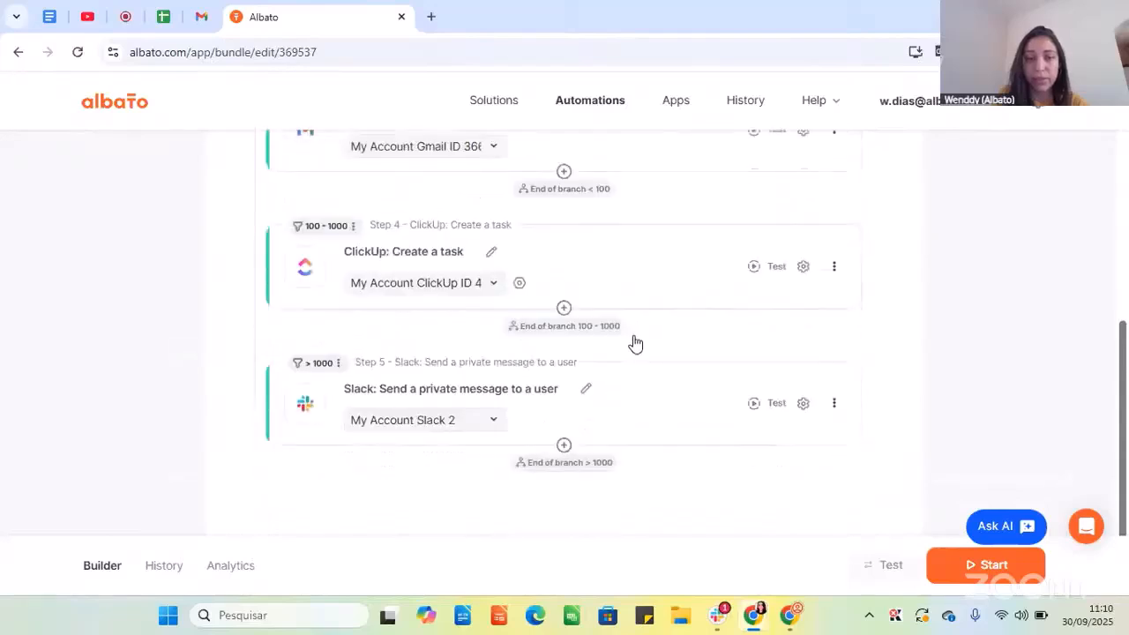
scroll(641, 361, up, 8)
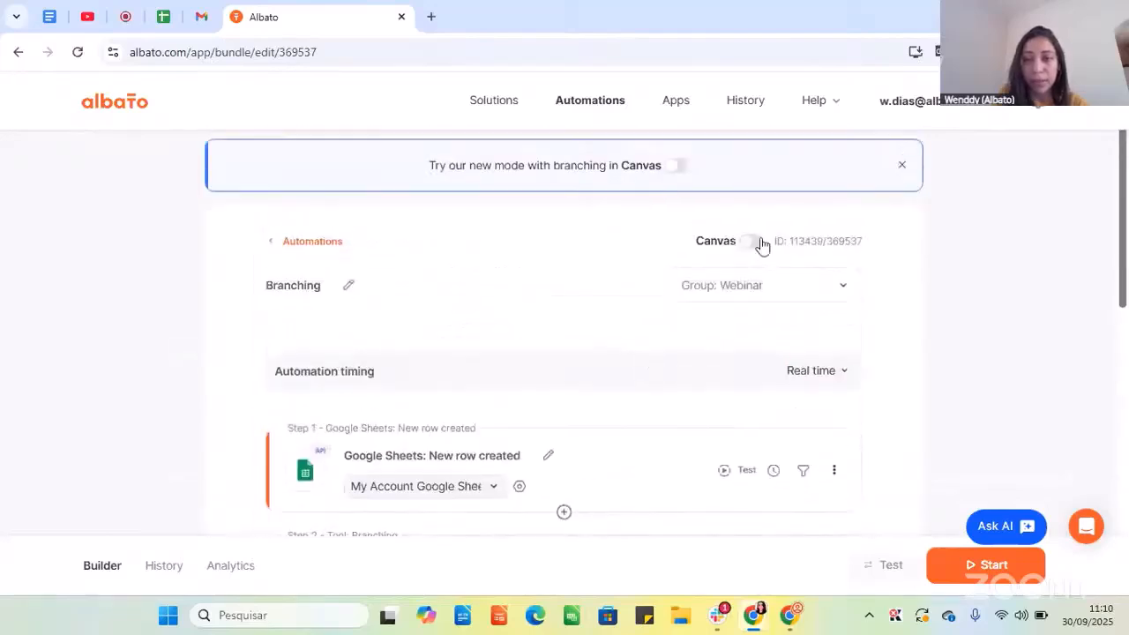
click(752, 243)
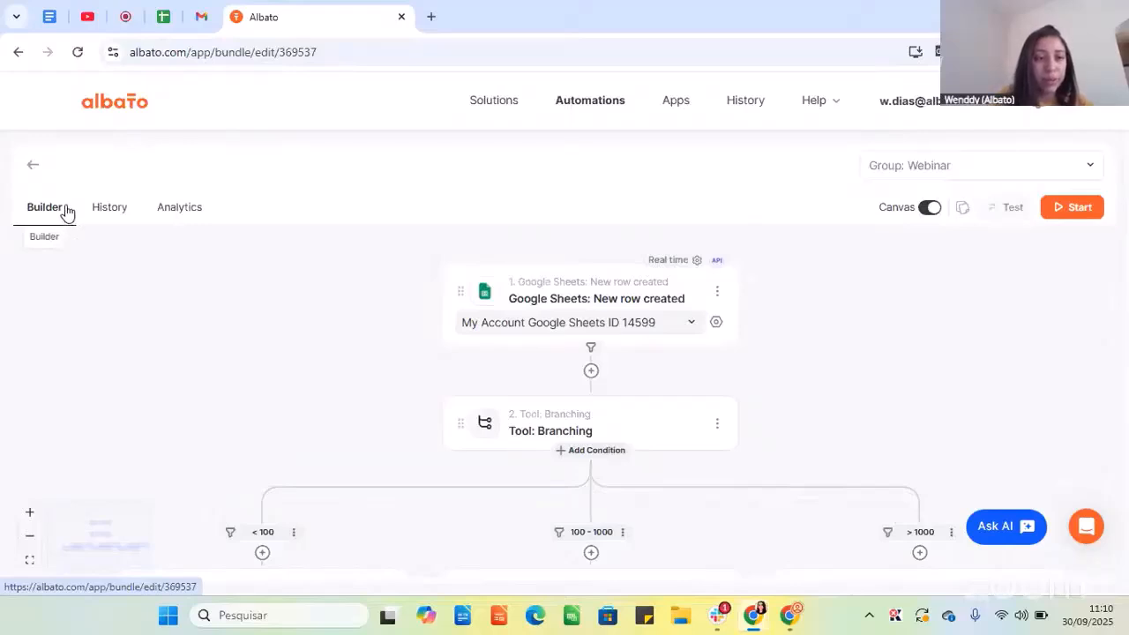
View the Branching automation's execution history and analytics, and return to its builder.
click(109, 212)
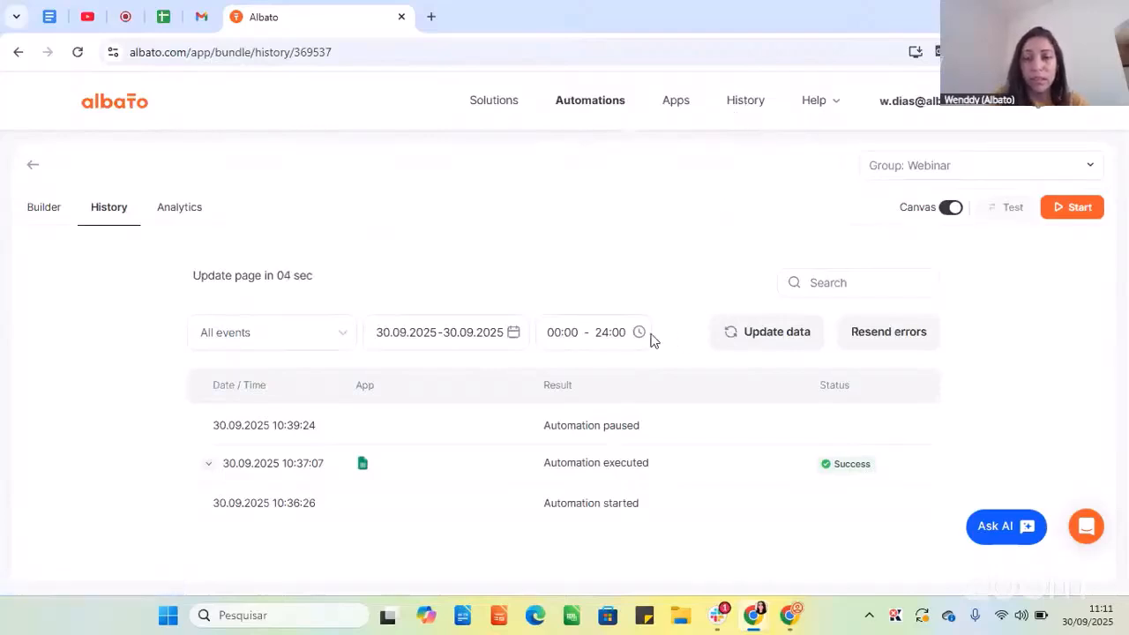
click(178, 215)
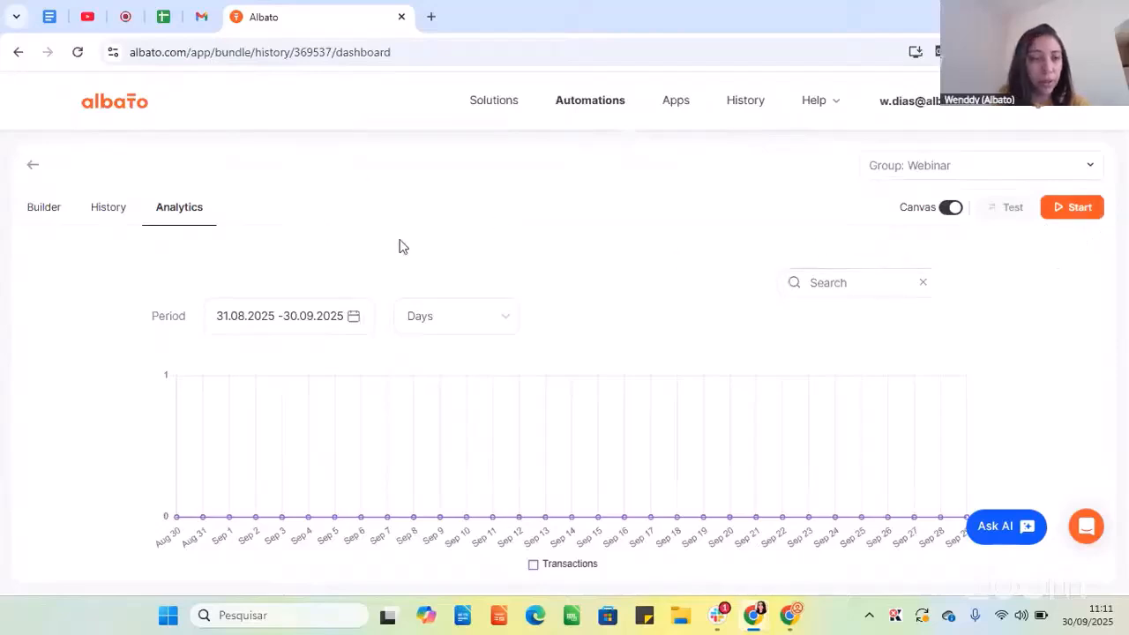
click(51, 210)
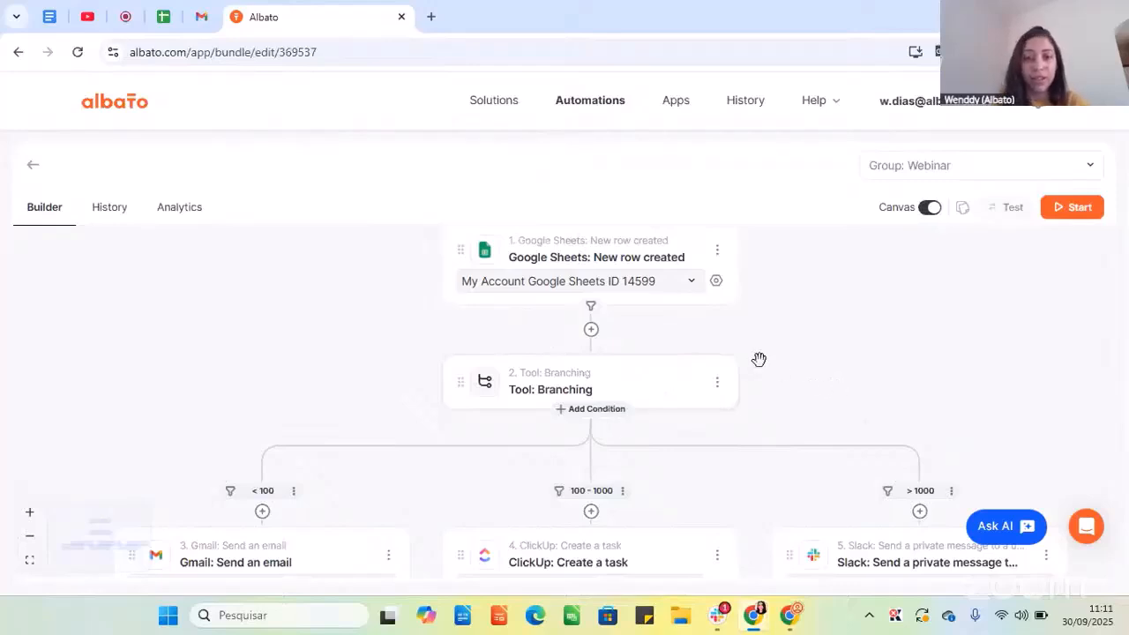
Examine the Branching automation's flow on the canvas, from the Google Sheets trigger through the Branching tool to the Gmail, ClickUp and Slack actions.
scroll(759, 359, down, 1)
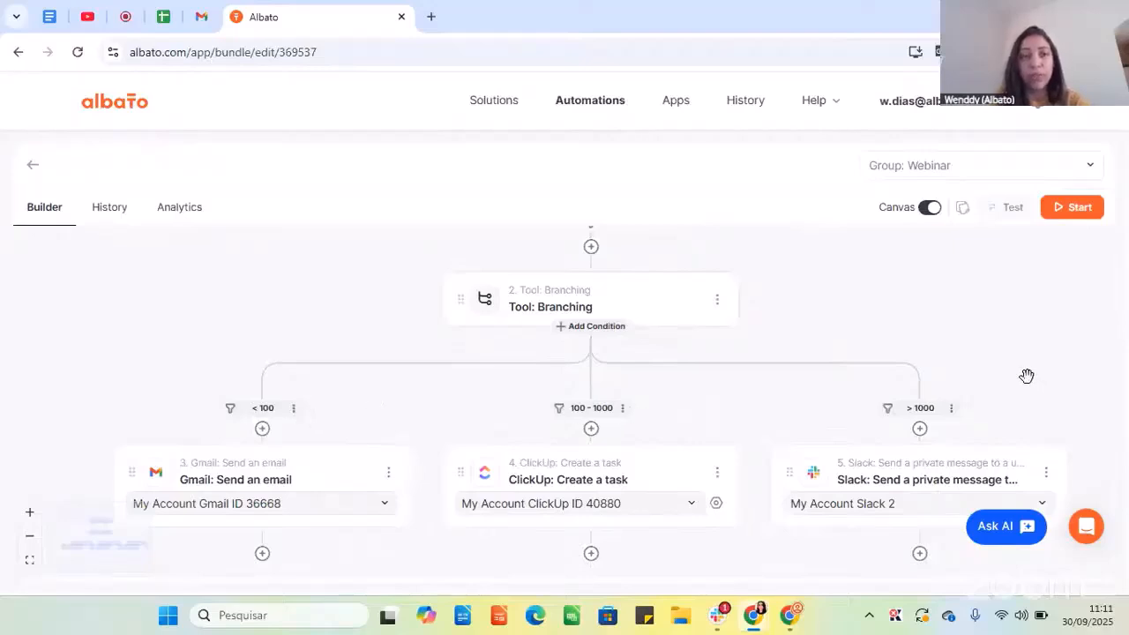
scroll(794, 398, up, 1)
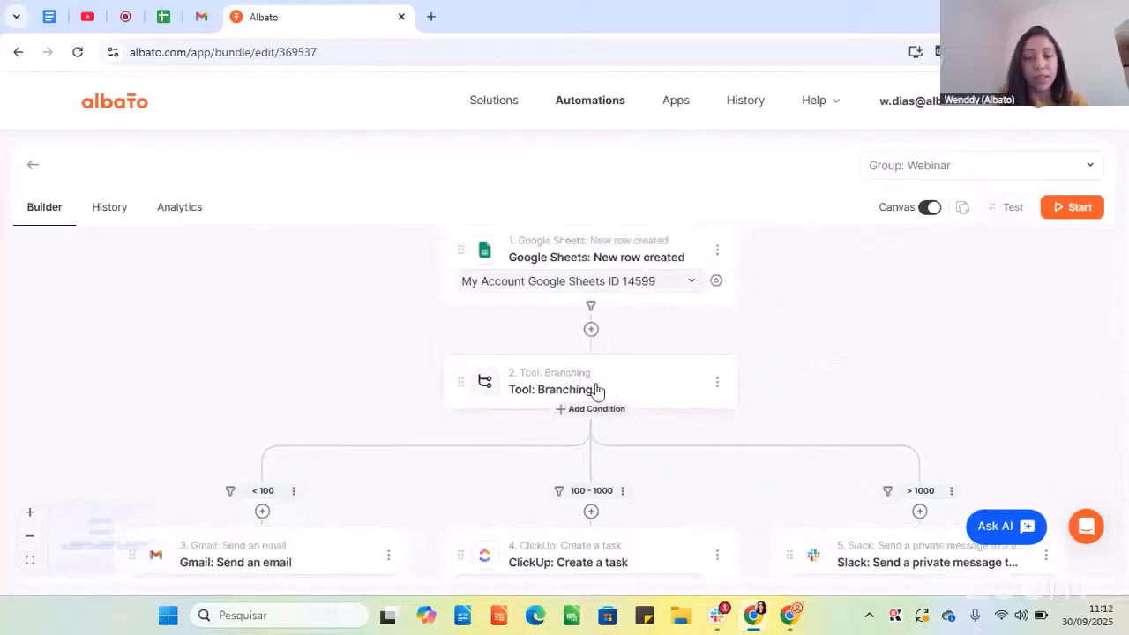
scroll(780, 368, up, 1)
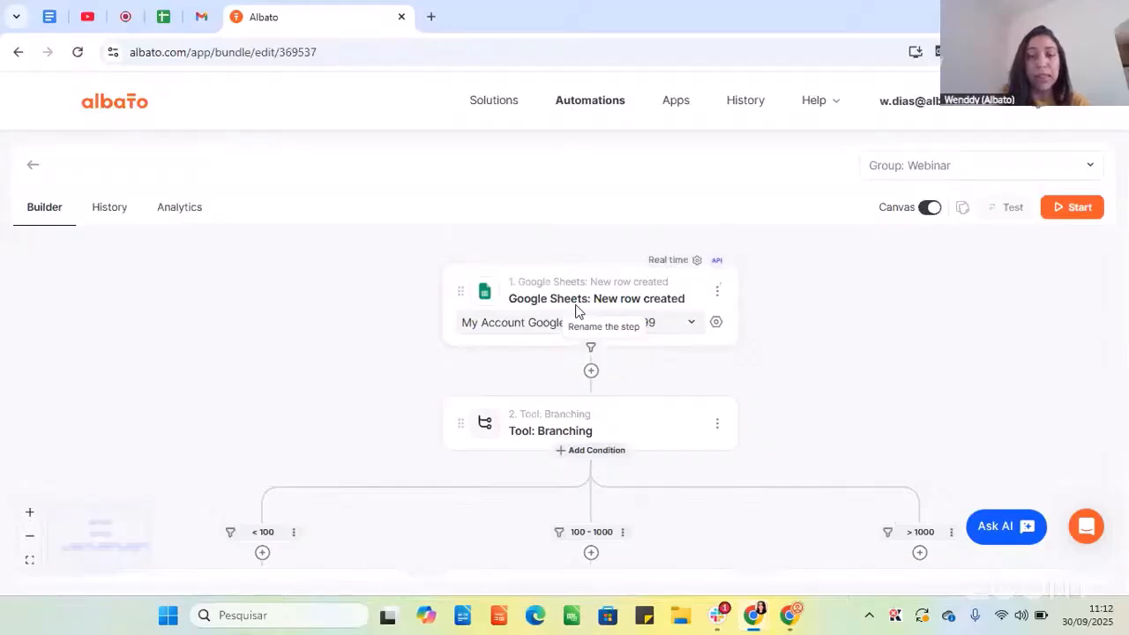
scroll(576, 310, down, 2)
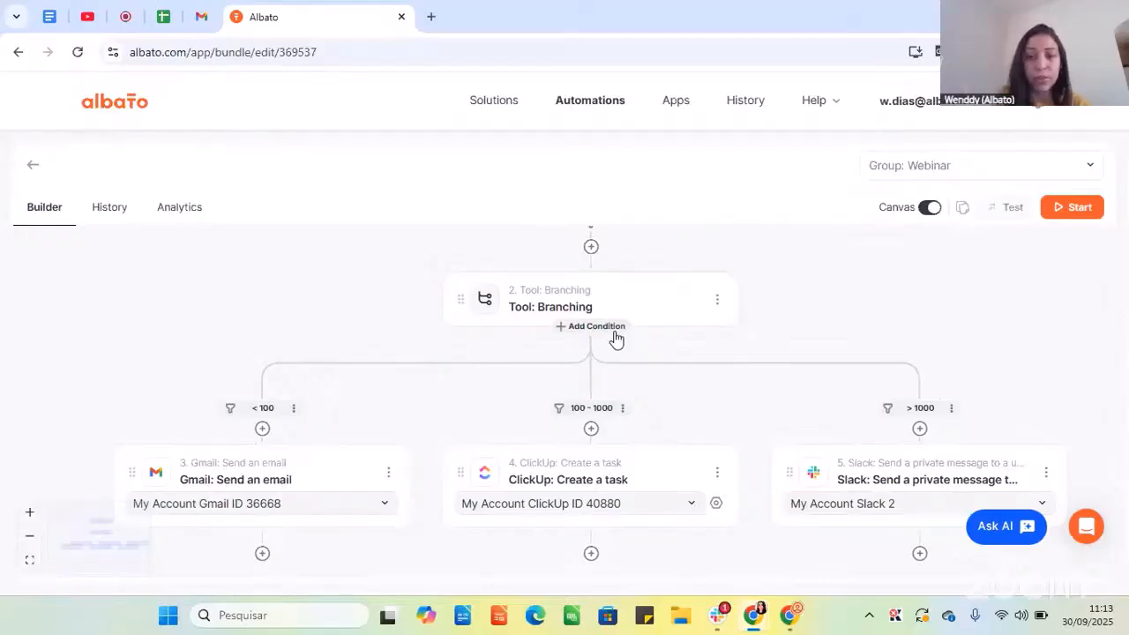
scroll(806, 393, up, 3)
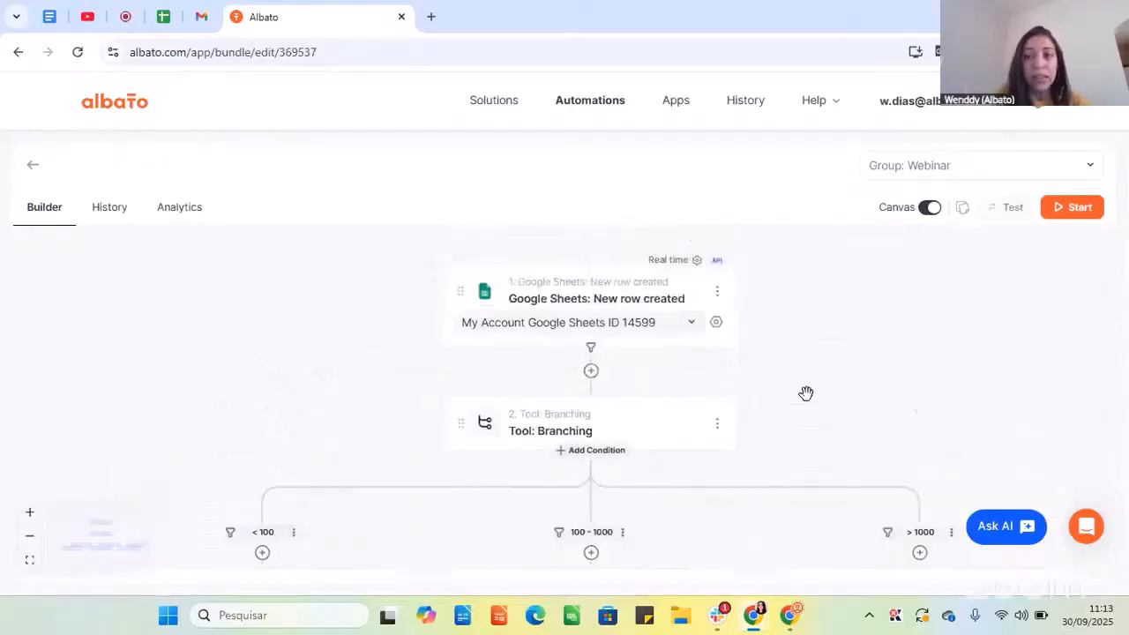
scroll(804, 379, down, 1)
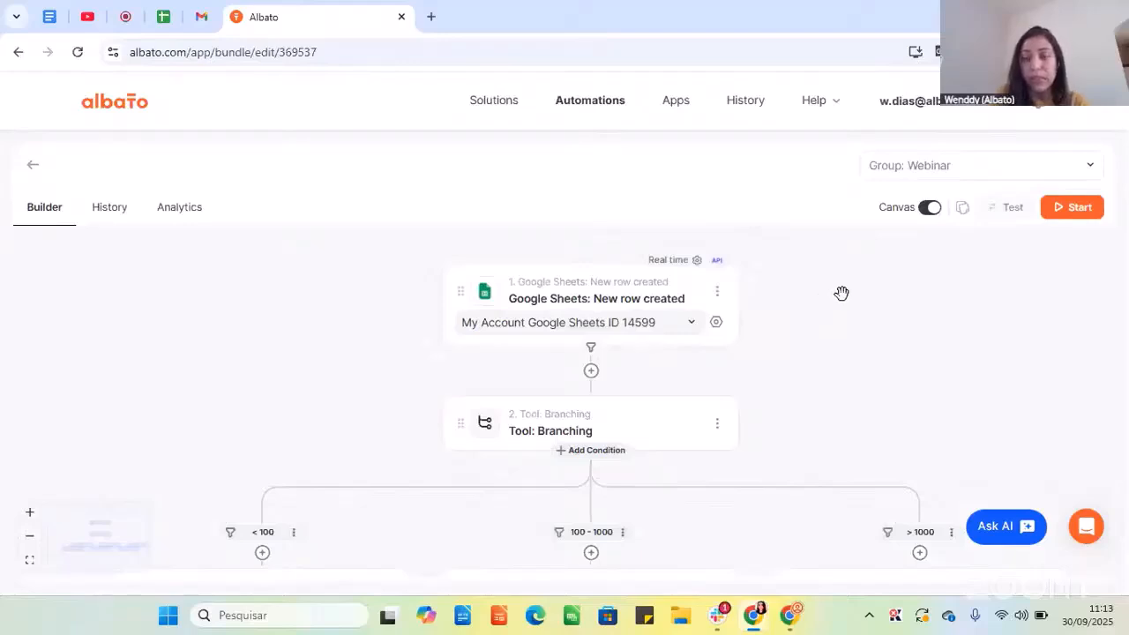
Leave the Branching automation, create a new automation in the Webinar group, and name it Webinar.
click(34, 169)
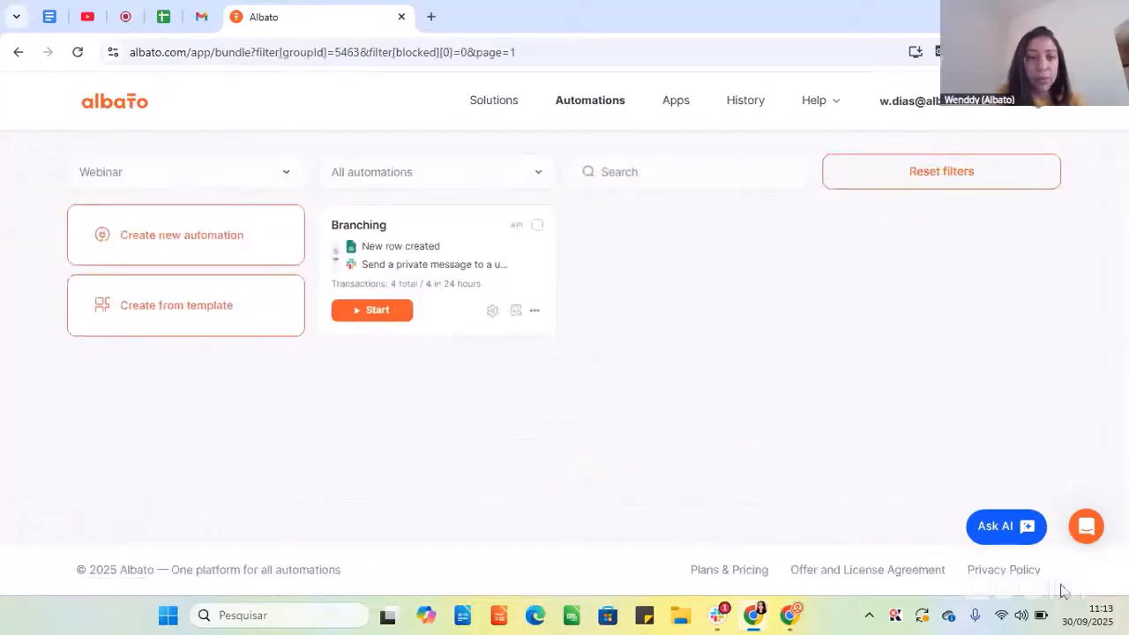
click(204, 239)
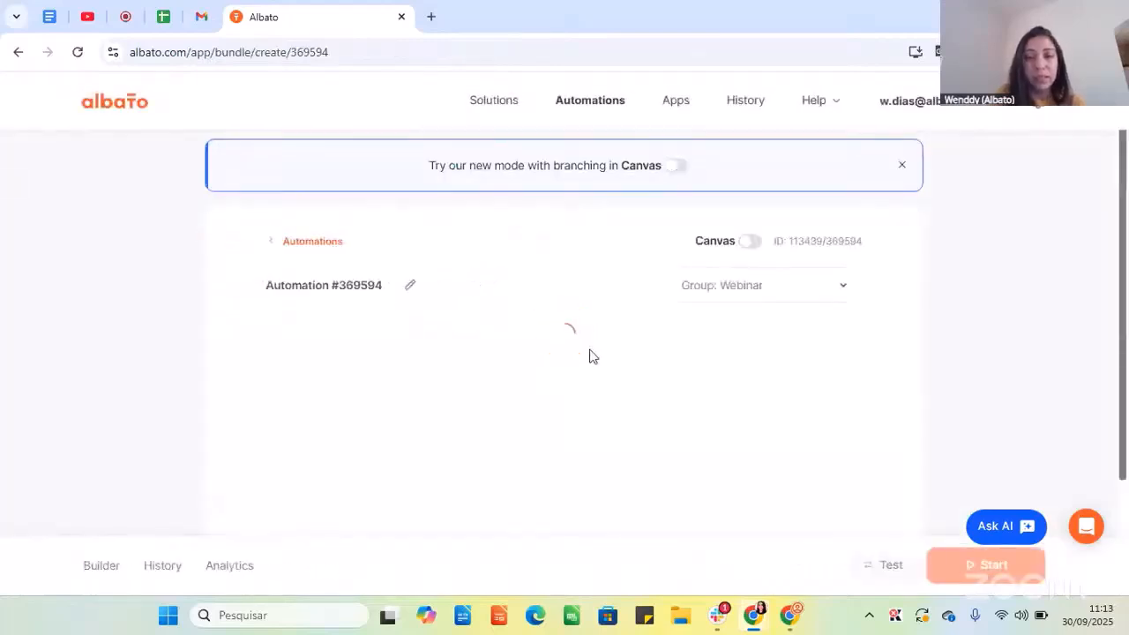
click(343, 296)
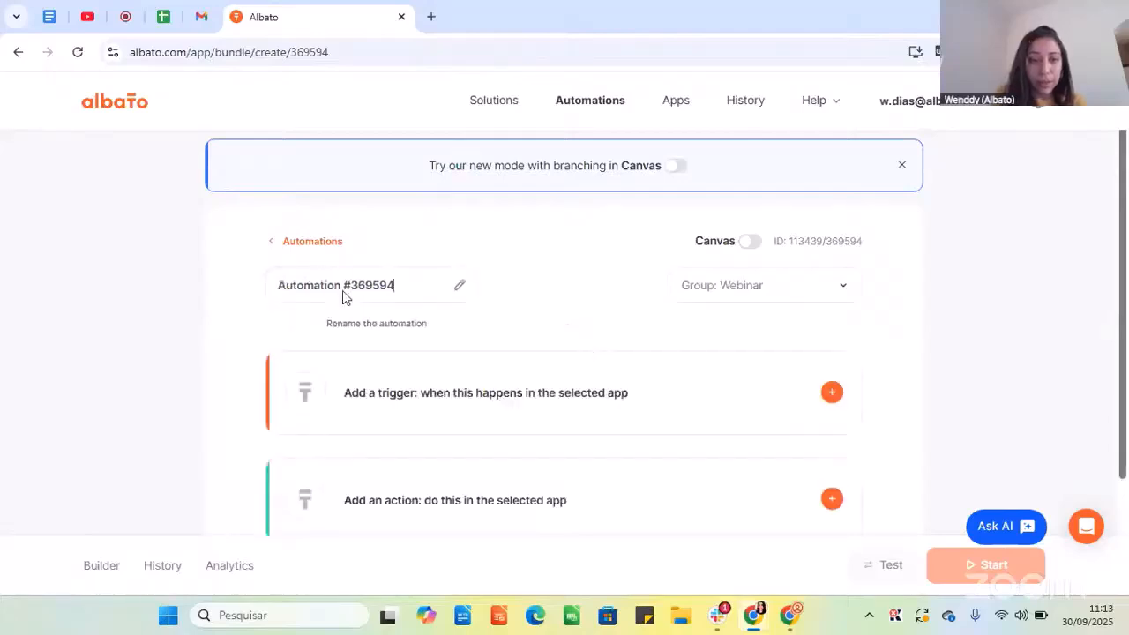
key(ctrl+a)
text(We)
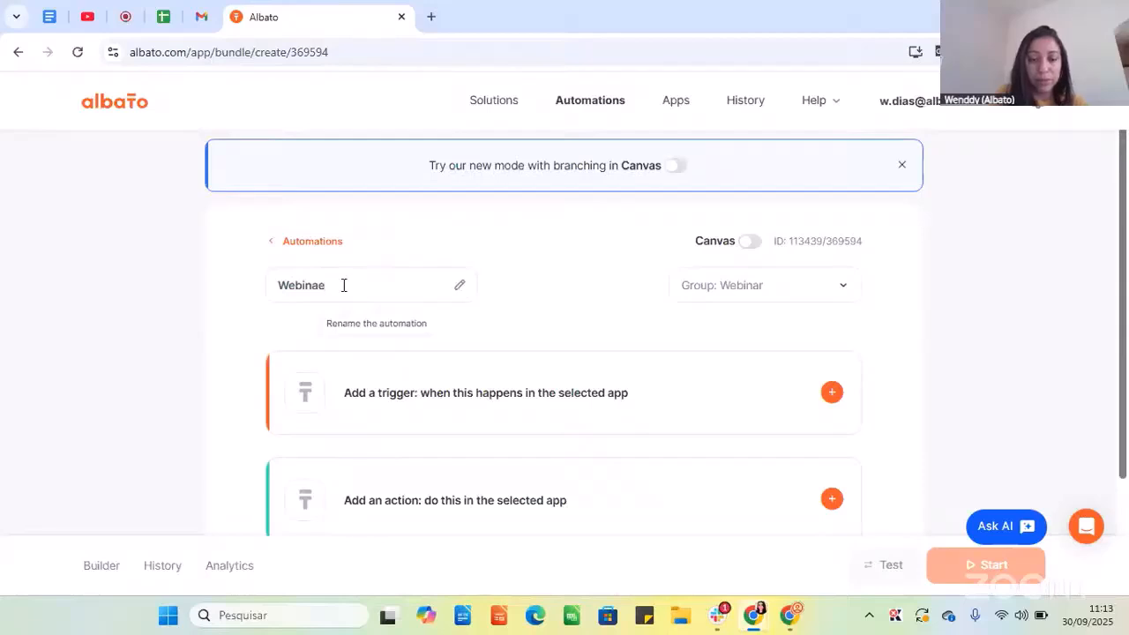
click(548, 272)
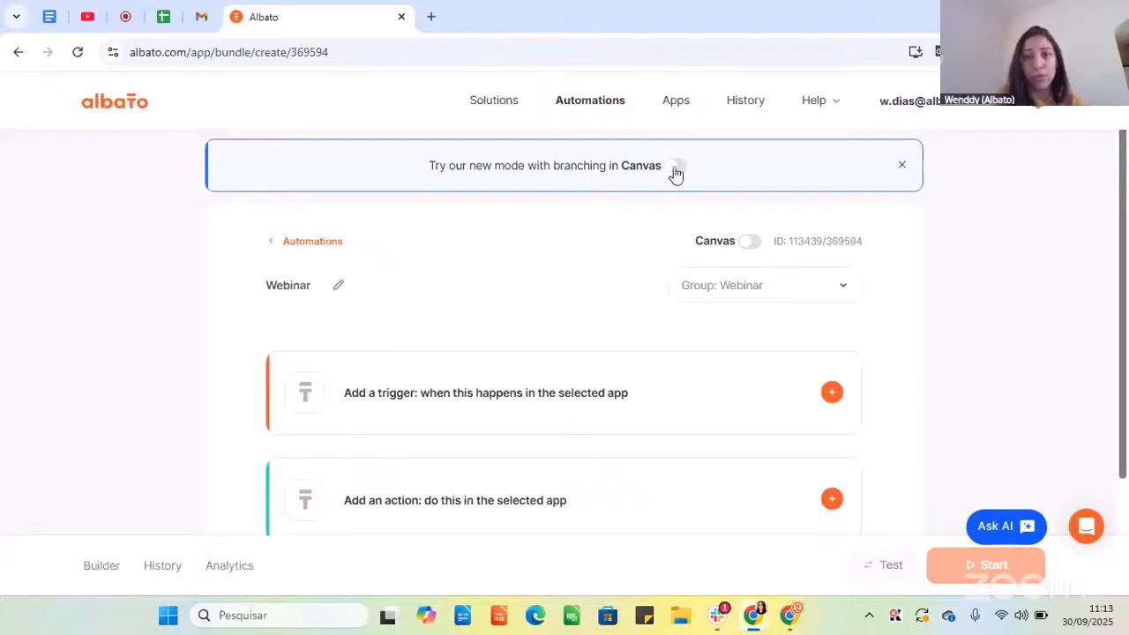
Switch the new Webinar automation's builder to Canvas mode.
click(748, 247)
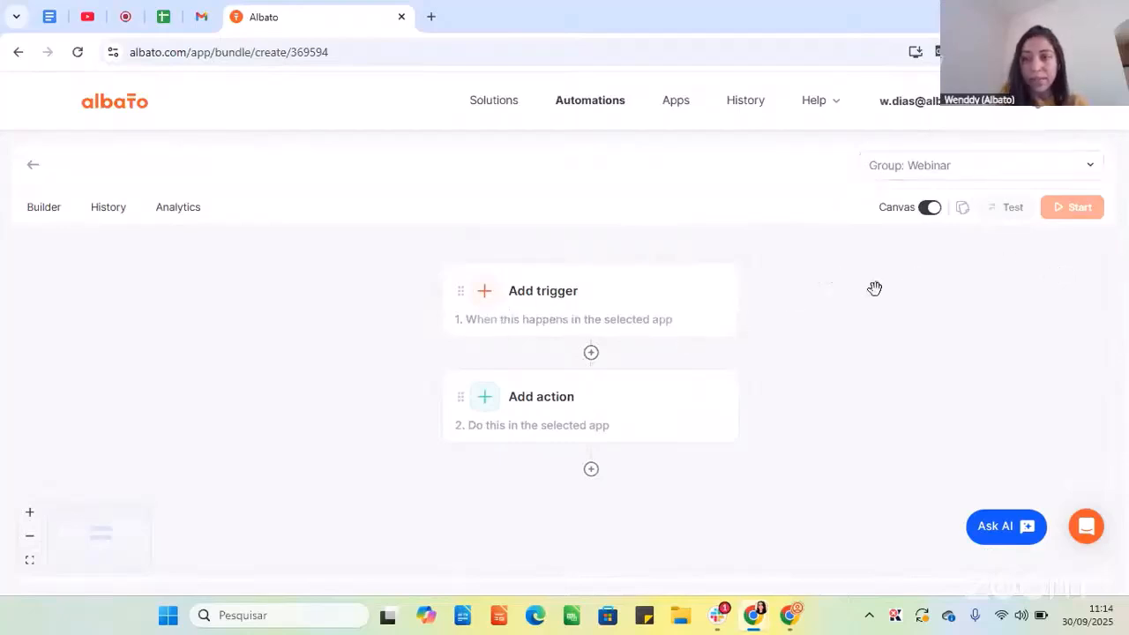
scroll(875, 340, down, 1)
scroll(869, 345, up, 1)
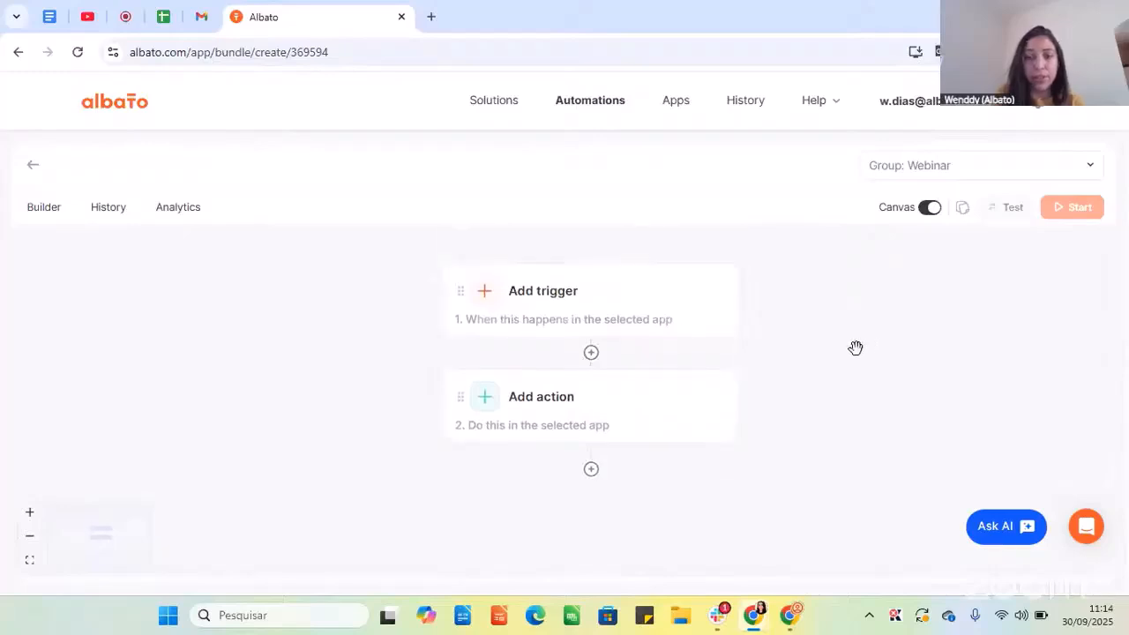
Add a trigger to the Webinar automation using the Google Sheets app and the New row created event.
click(535, 315)
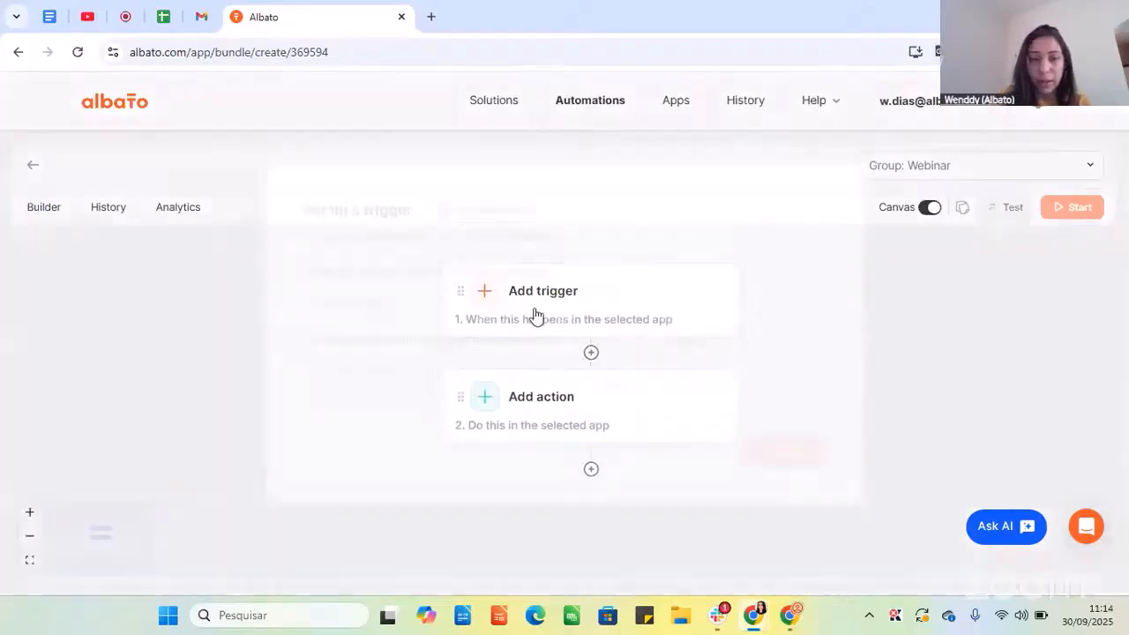
click(511, 300)
text(sheets)
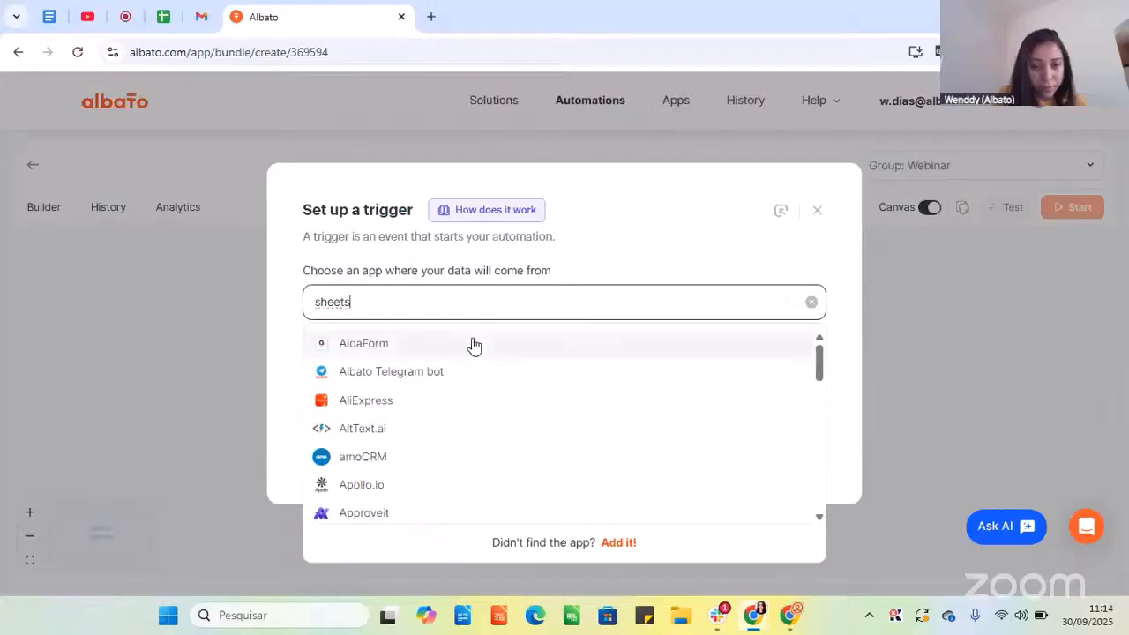
double_click(436, 302)
text(googl)
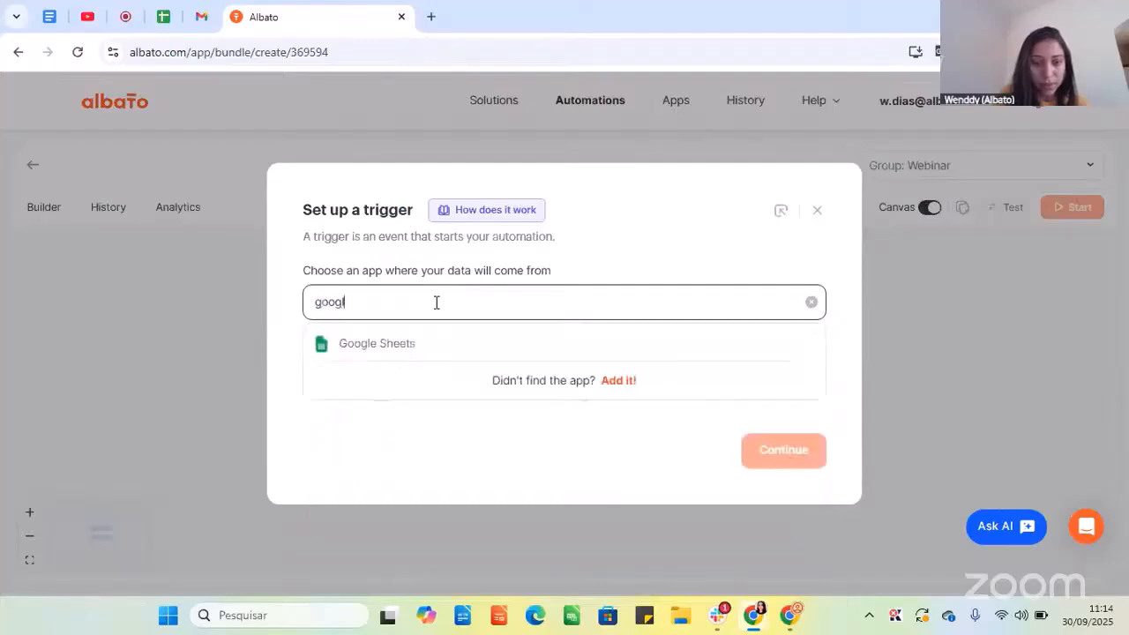
click(431, 347)
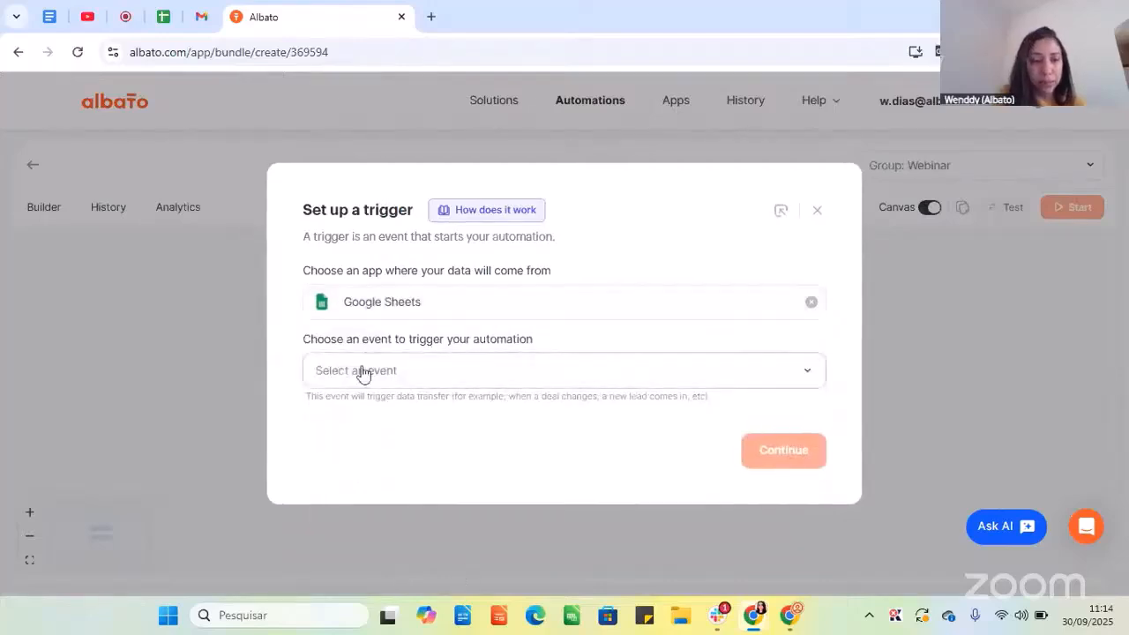
click(362, 370)
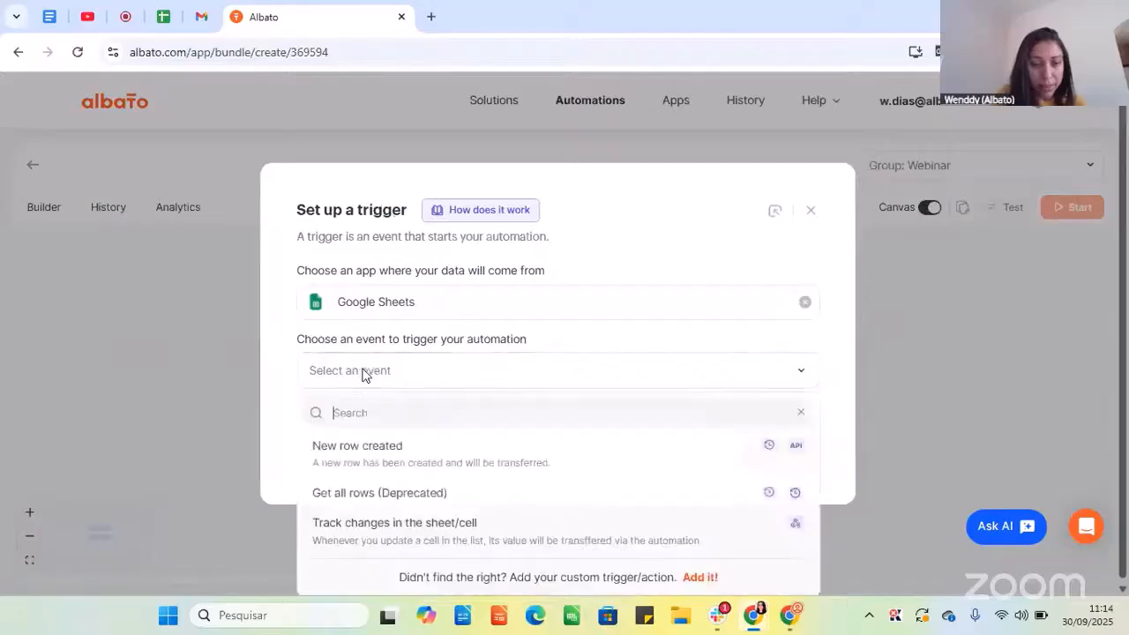
click(386, 456)
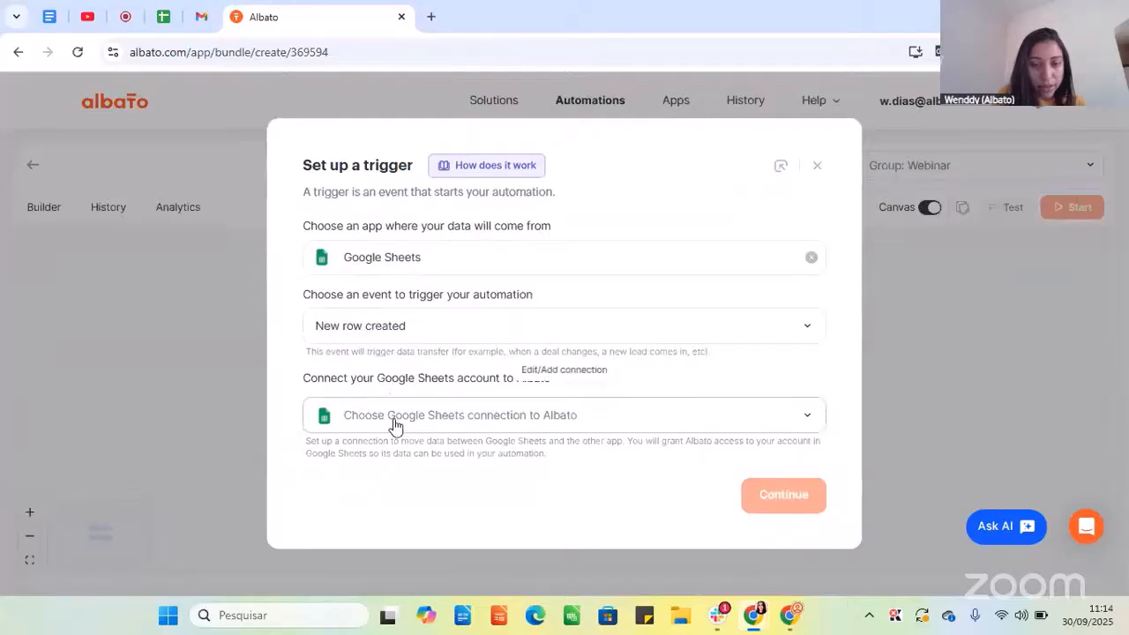
Choose the "My Account Google Sheets ID 14599" connection for the trigger and look through the other available connections.
click(395, 424)
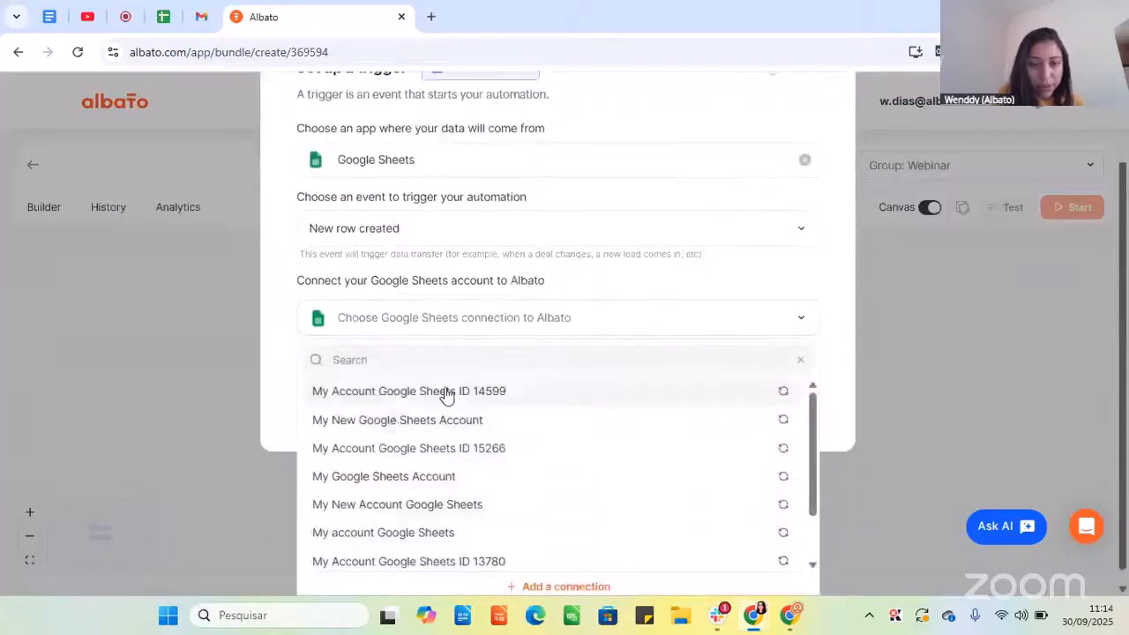
click(445, 394)
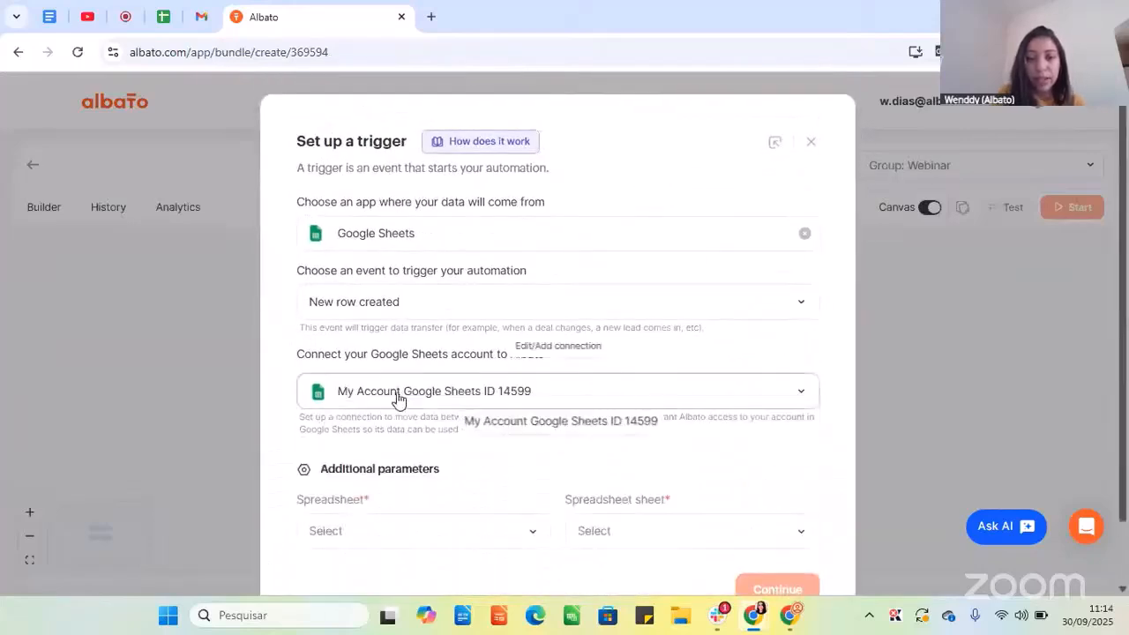
click(580, 395)
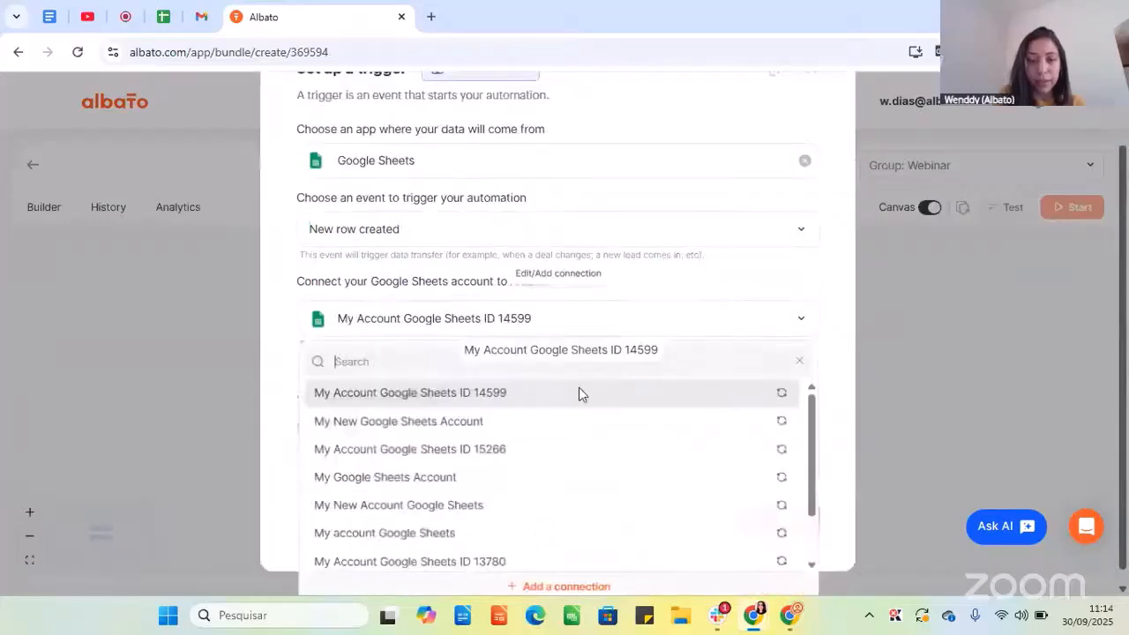
scroll(565, 494, down, 3)
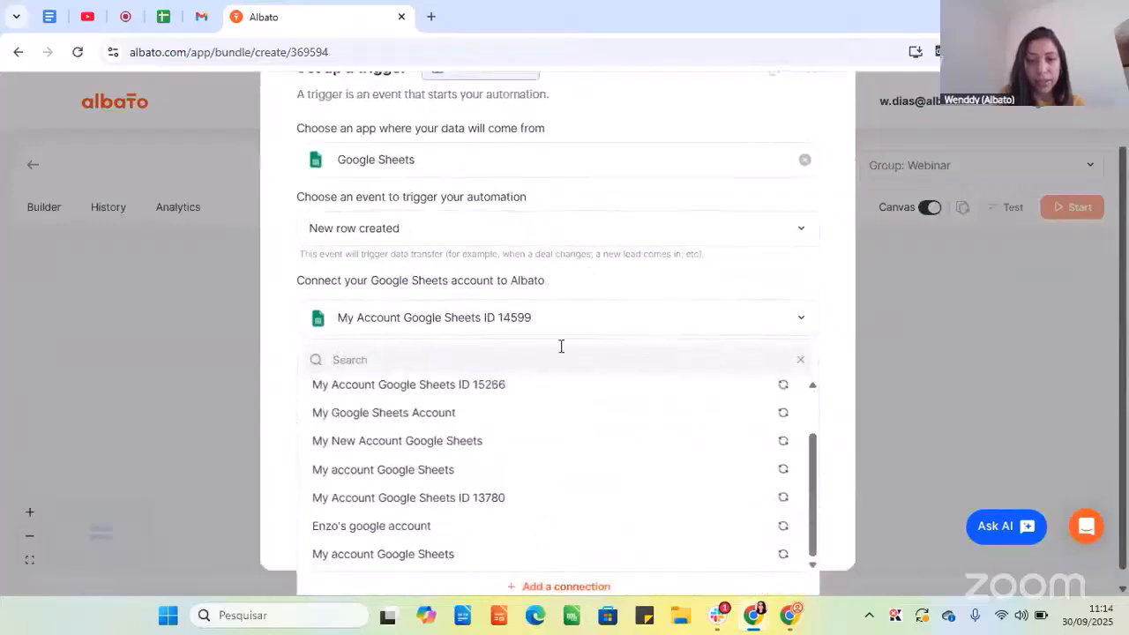
click(541, 279)
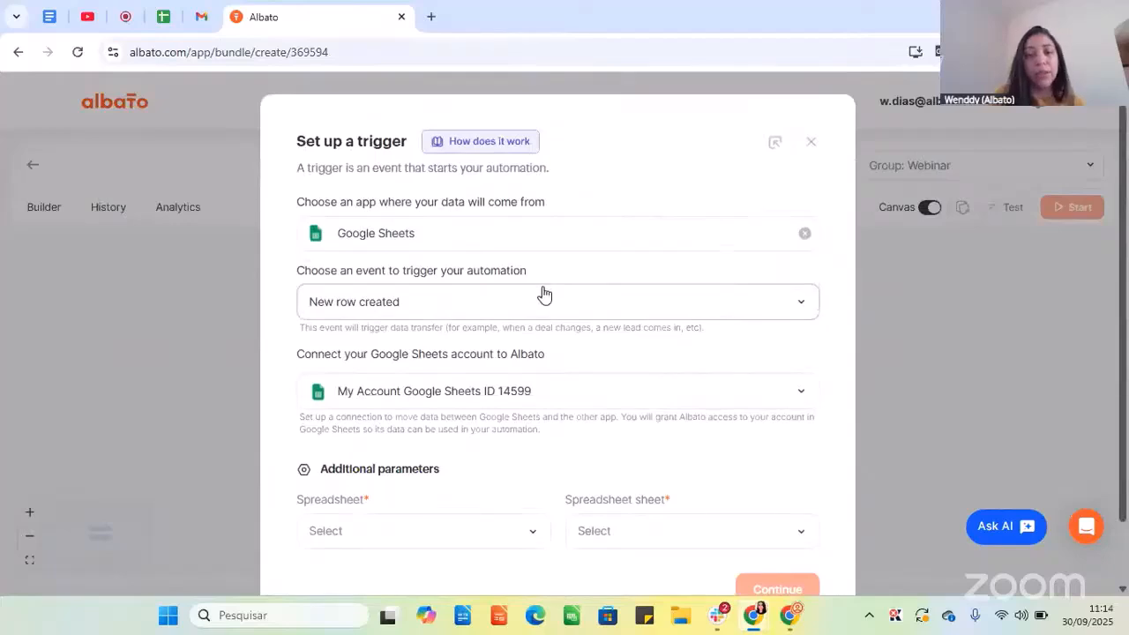
Choose the Test webinar spreadsheet for the trigger, refresh its sheet list, select the Test webinar sheet, and continue.
scroll(539, 292, down, 1)
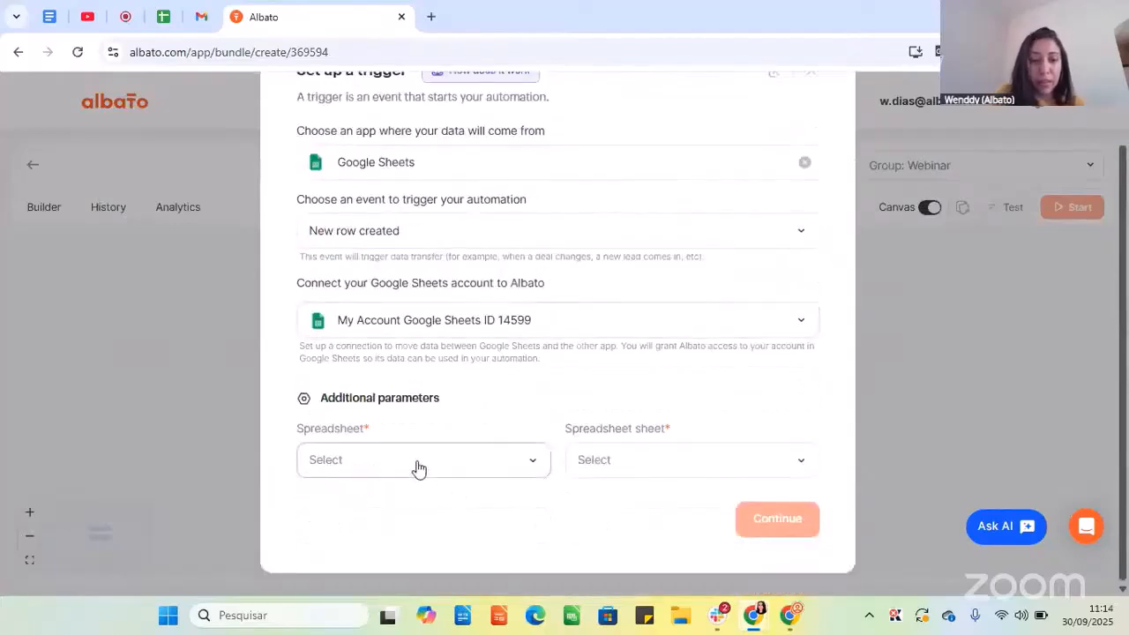
click(415, 468)
text(test)
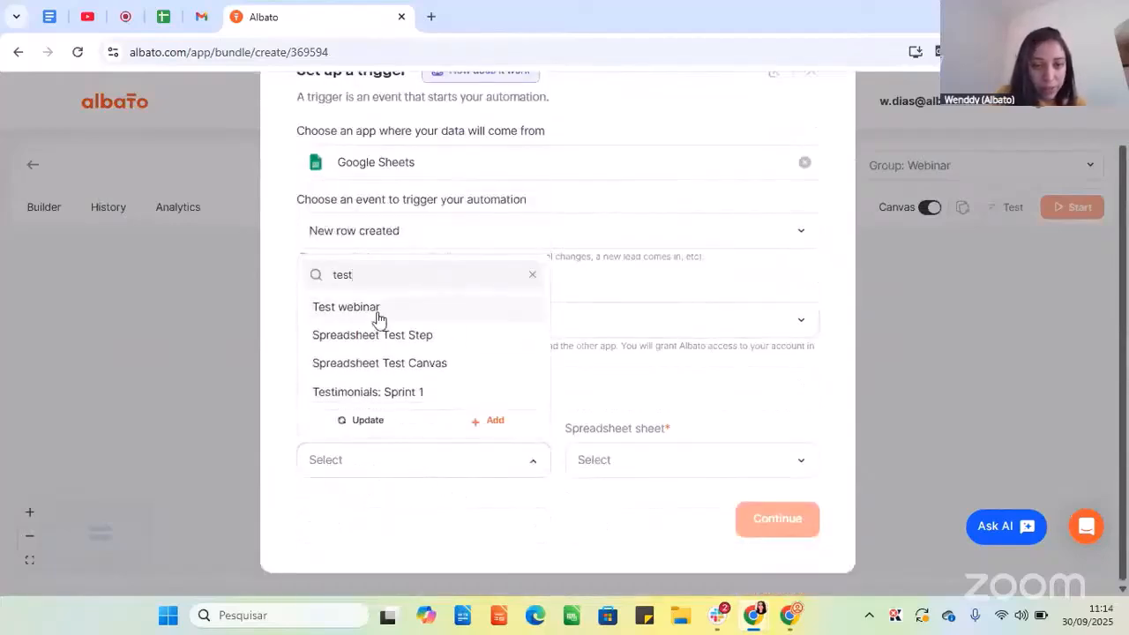
click(373, 309)
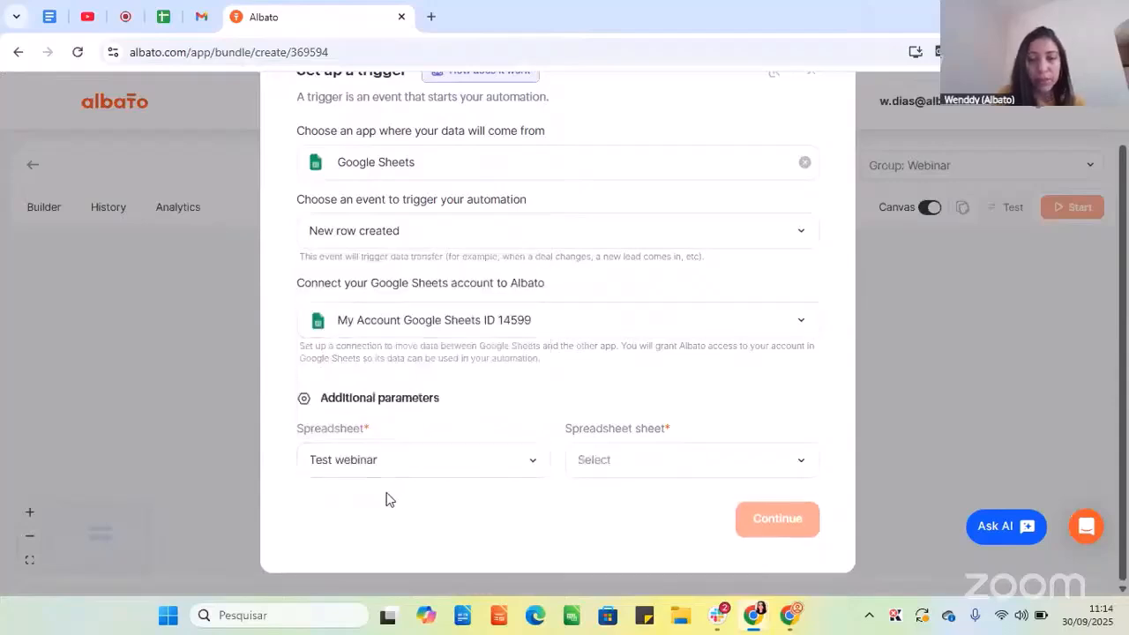
click(608, 481)
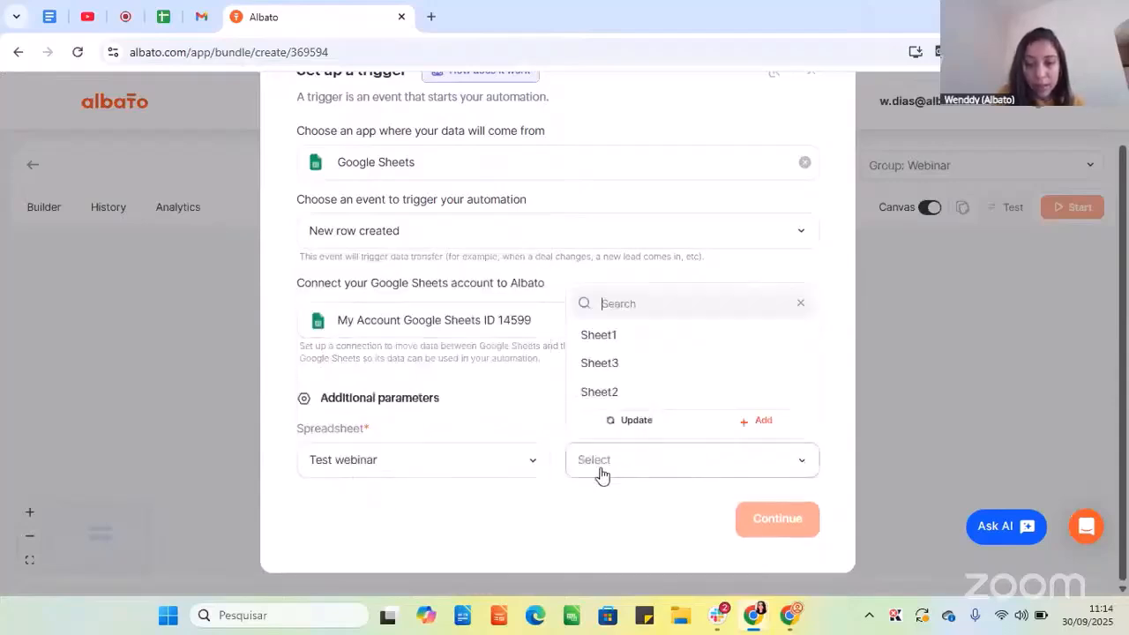
click(630, 421)
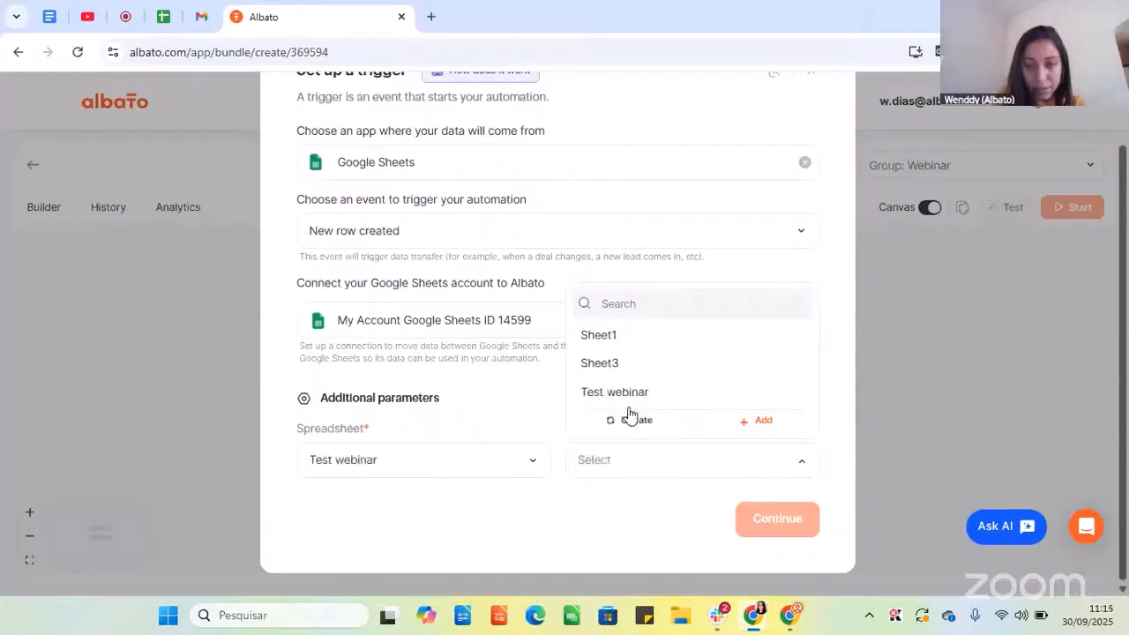
click(616, 393)
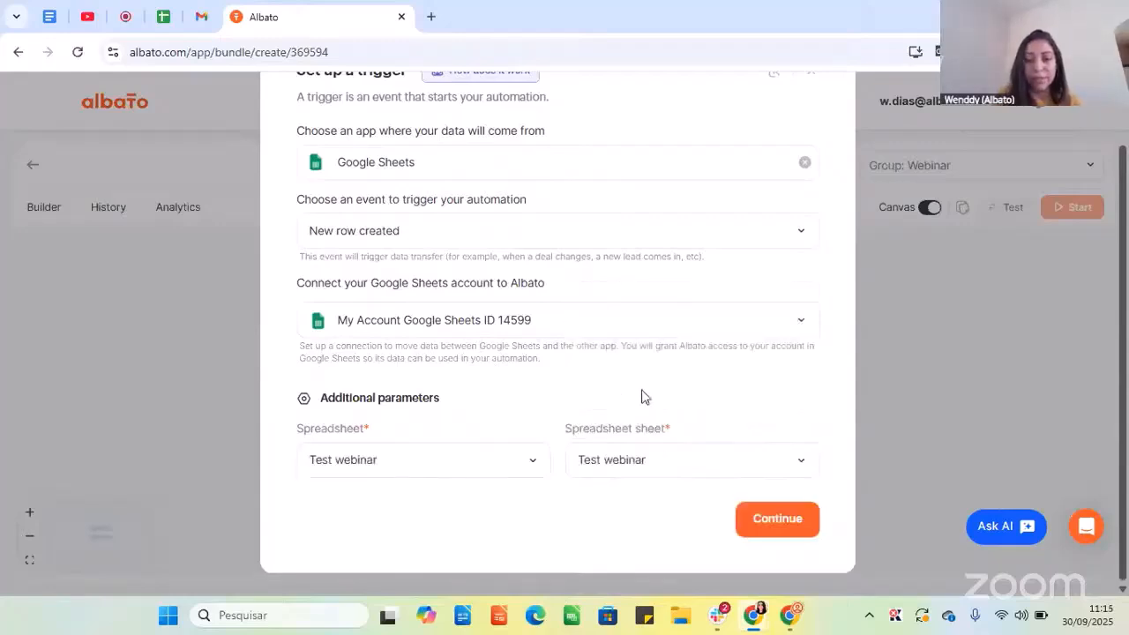
click(777, 519)
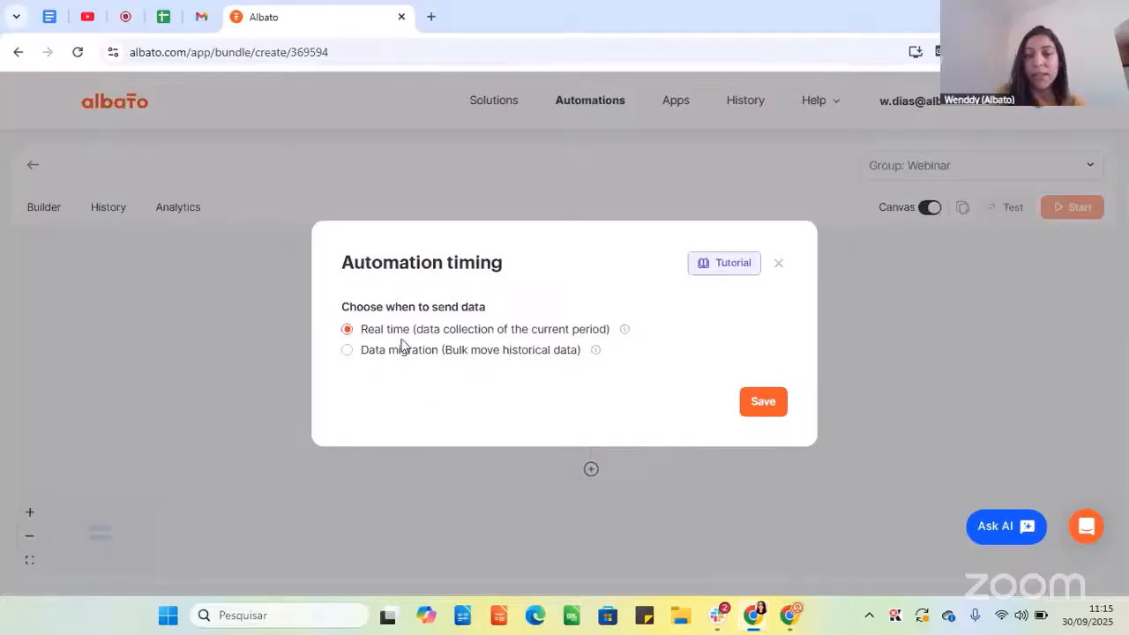
Save the automation timing as Real time and skip testing the Google Sheets trigger.
click(764, 407)
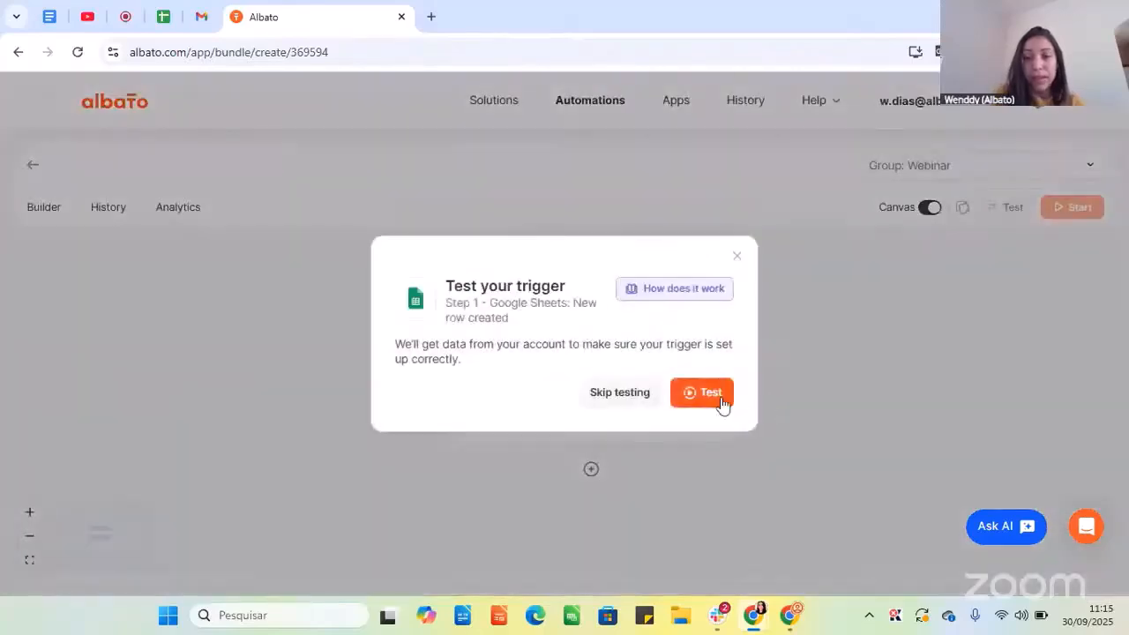
click(696, 396)
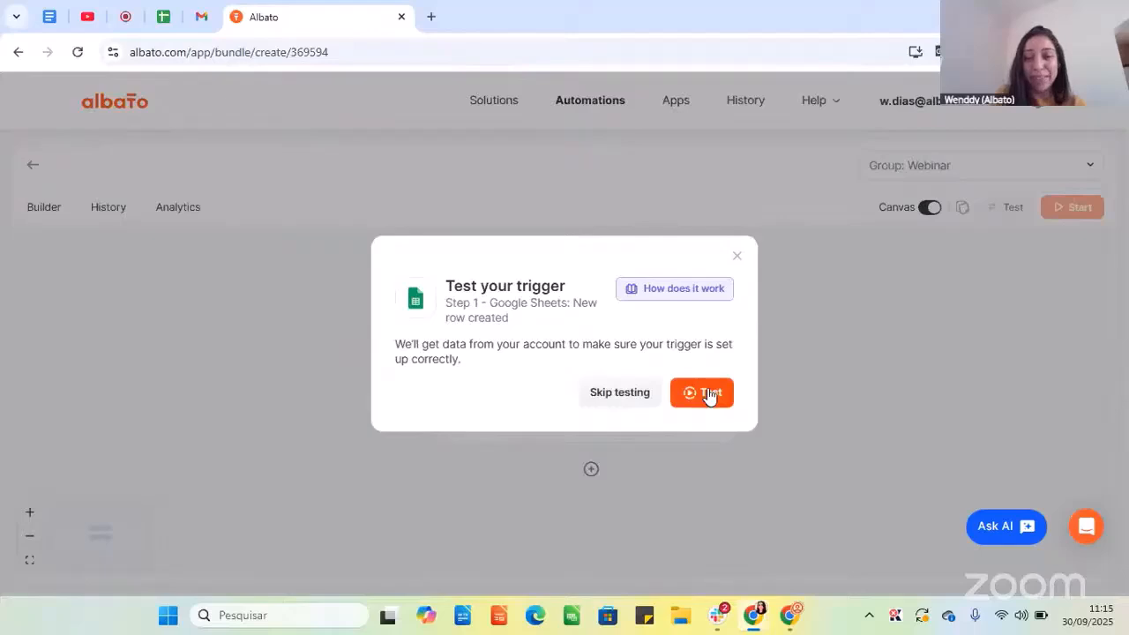
click(620, 399)
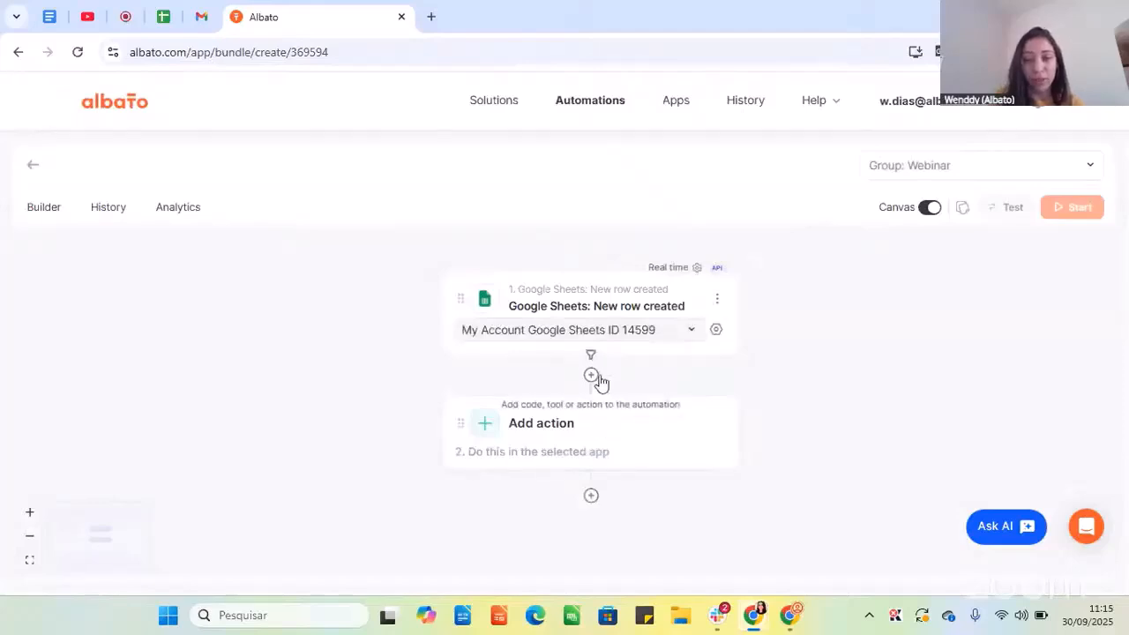
click(593, 377)
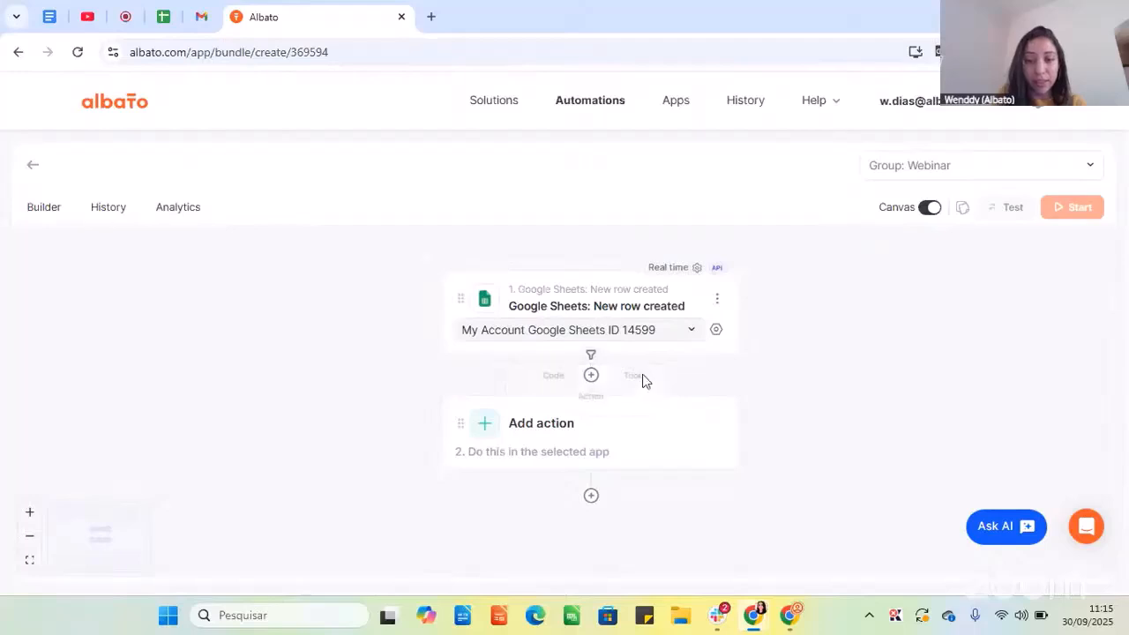
click(640, 379)
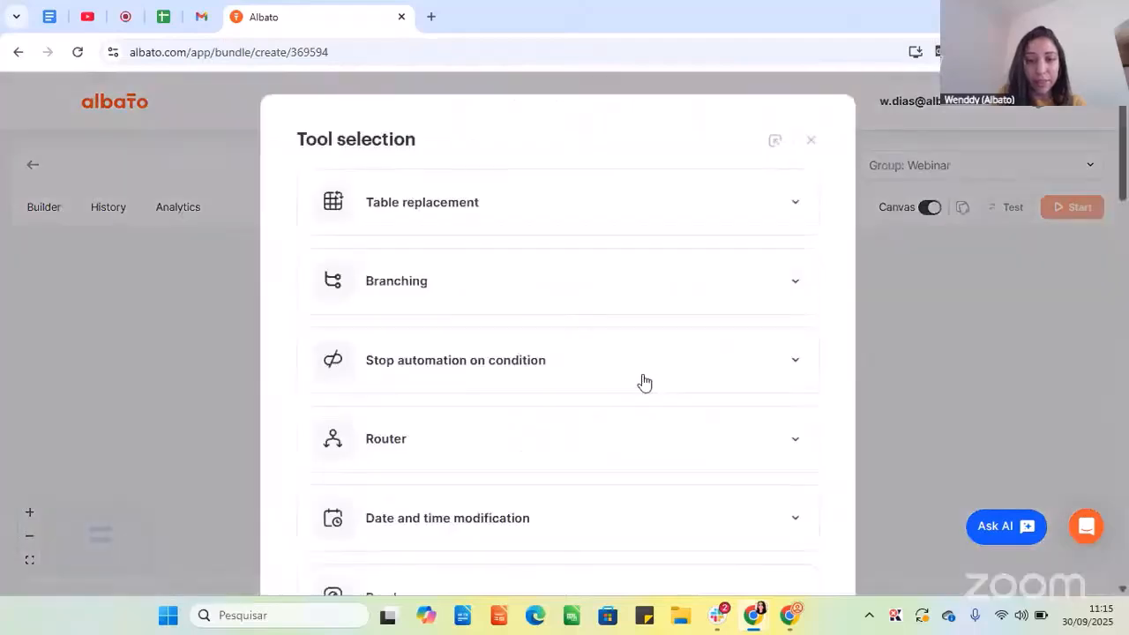
click(813, 142)
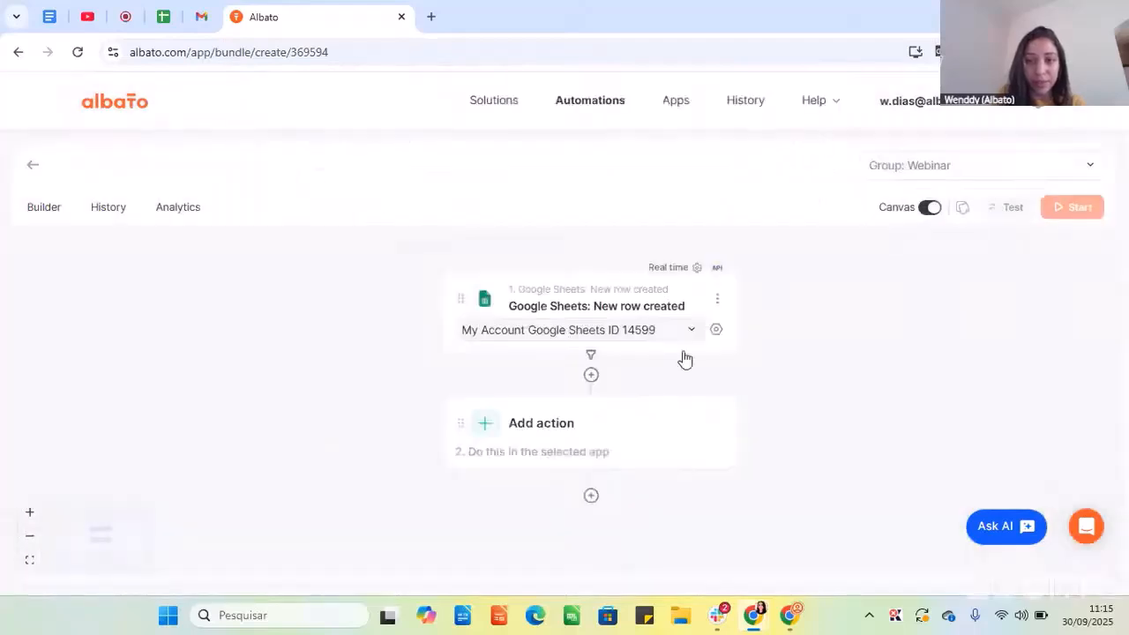
Add the Branching tool after the Google Sheets trigger with only the first matching branch run, and skip its test.
click(591, 380)
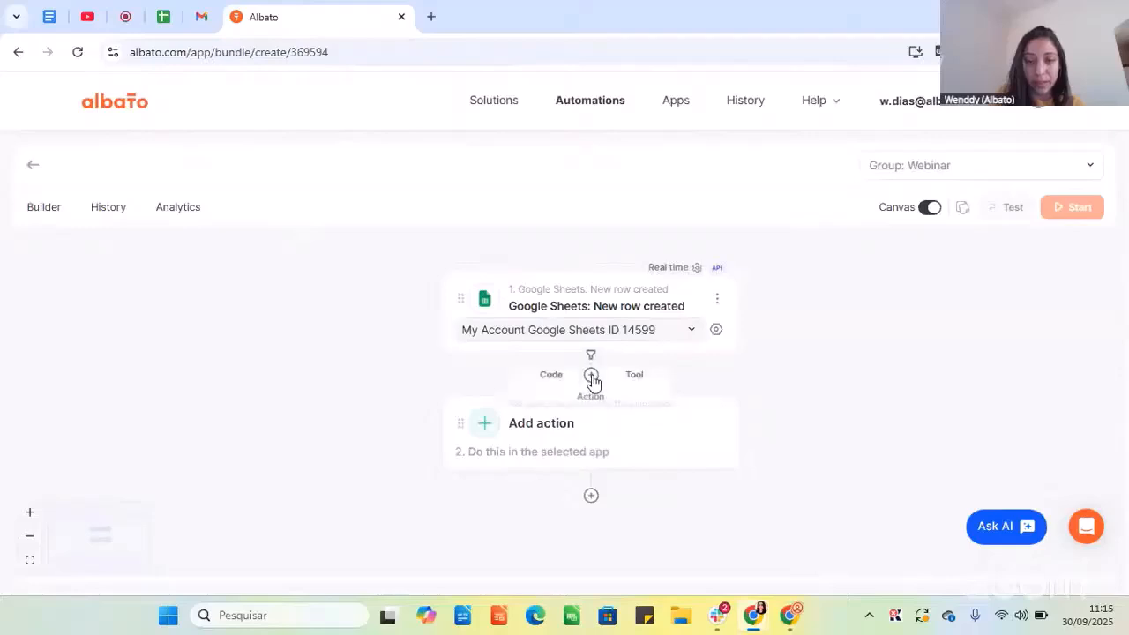
click(638, 381)
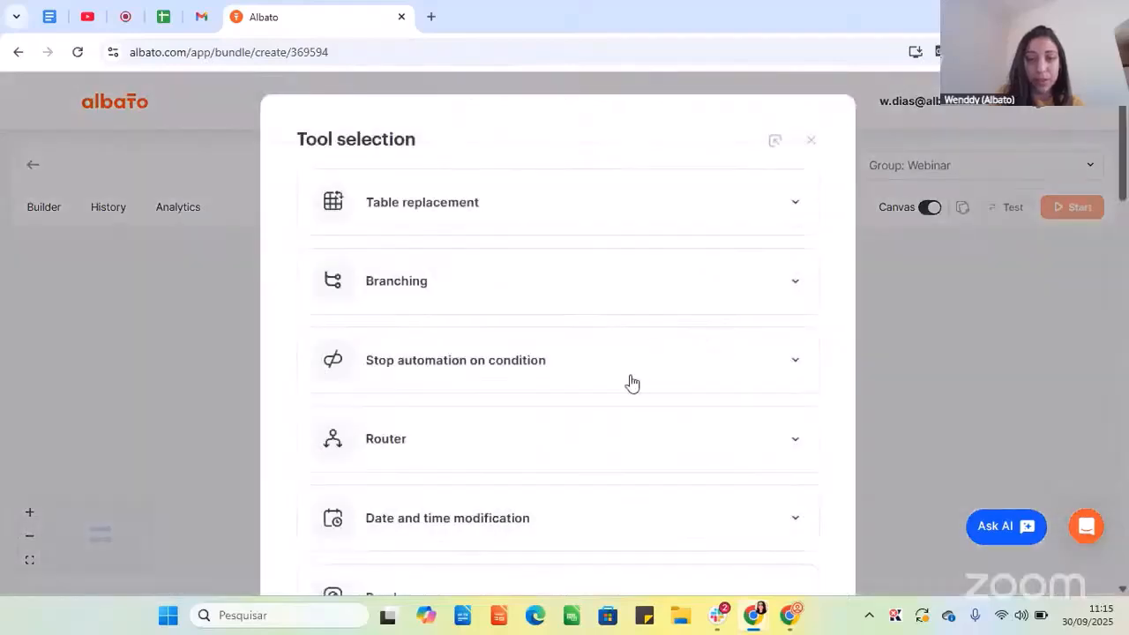
click(366, 291)
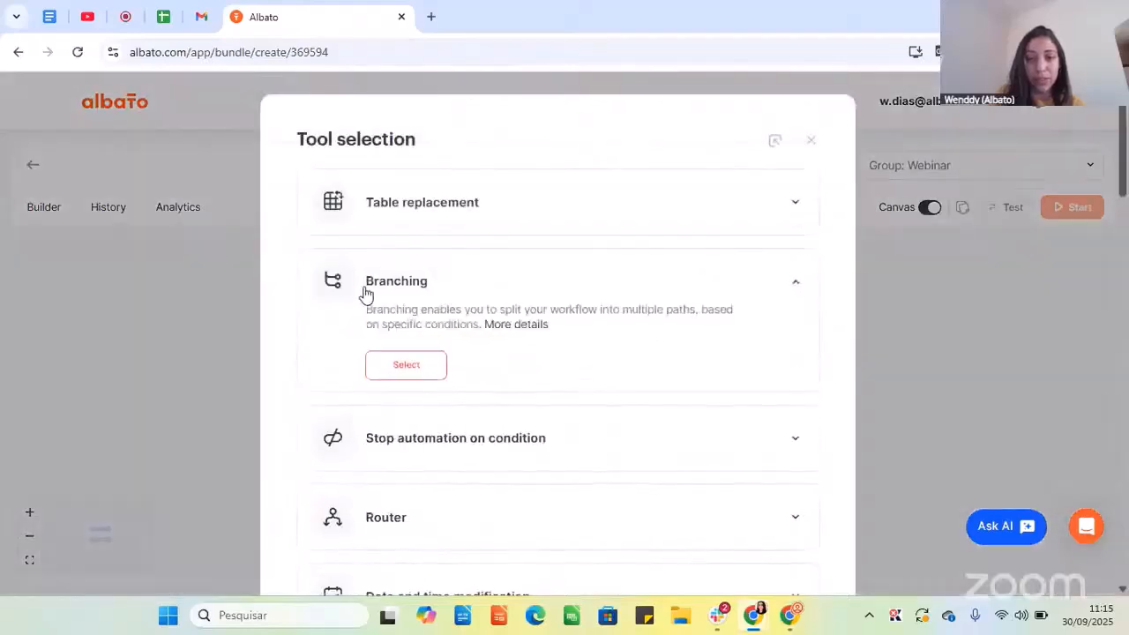
click(421, 370)
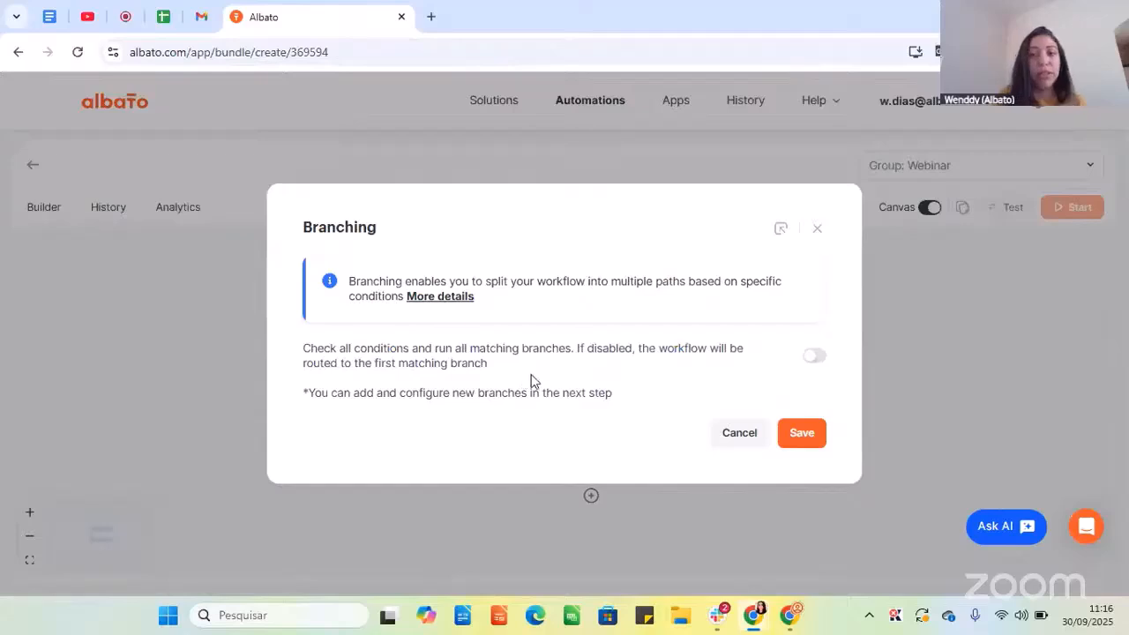
click(802, 440)
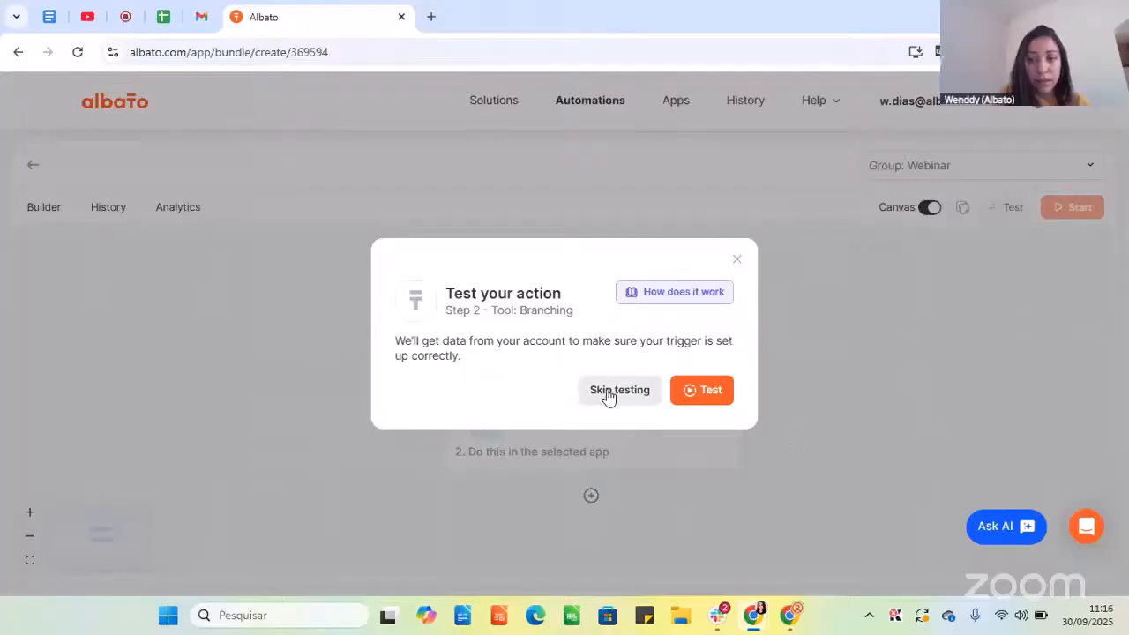
click(617, 390)
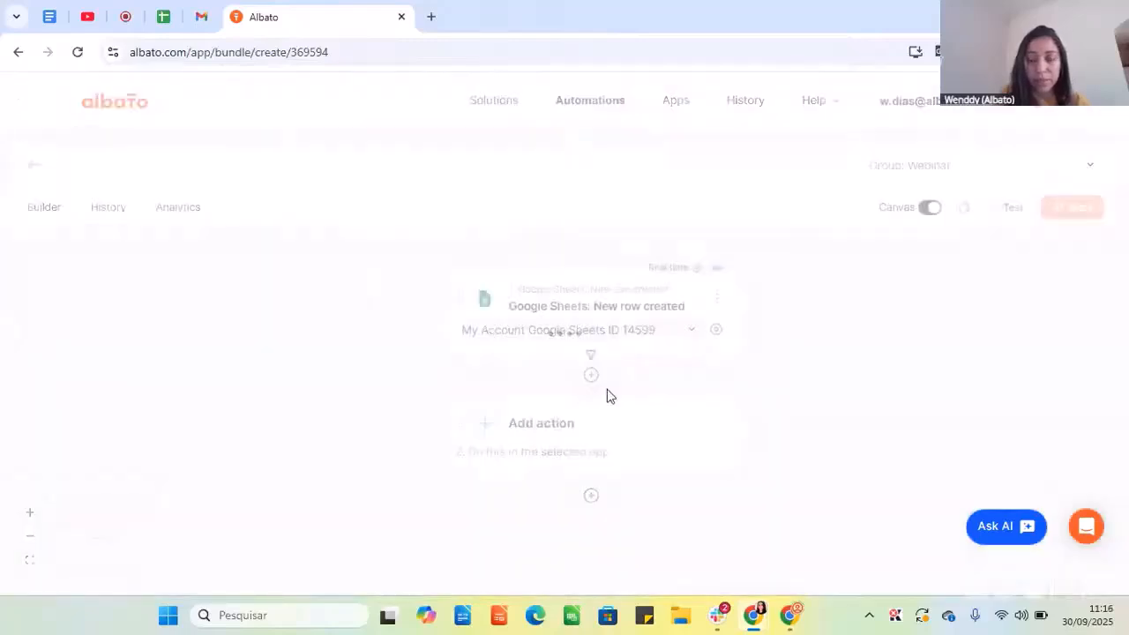
Start a new branch under the Branching tool and add a condition on the Google Sheets Column Company size value.
scroll(605, 397, down, 2)
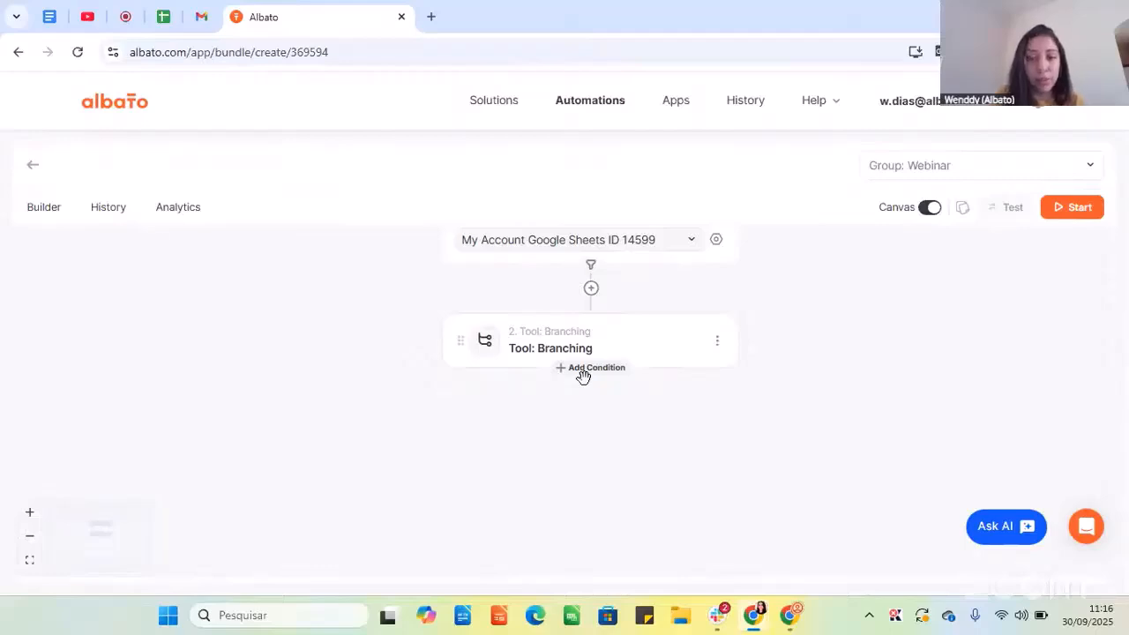
click(583, 372)
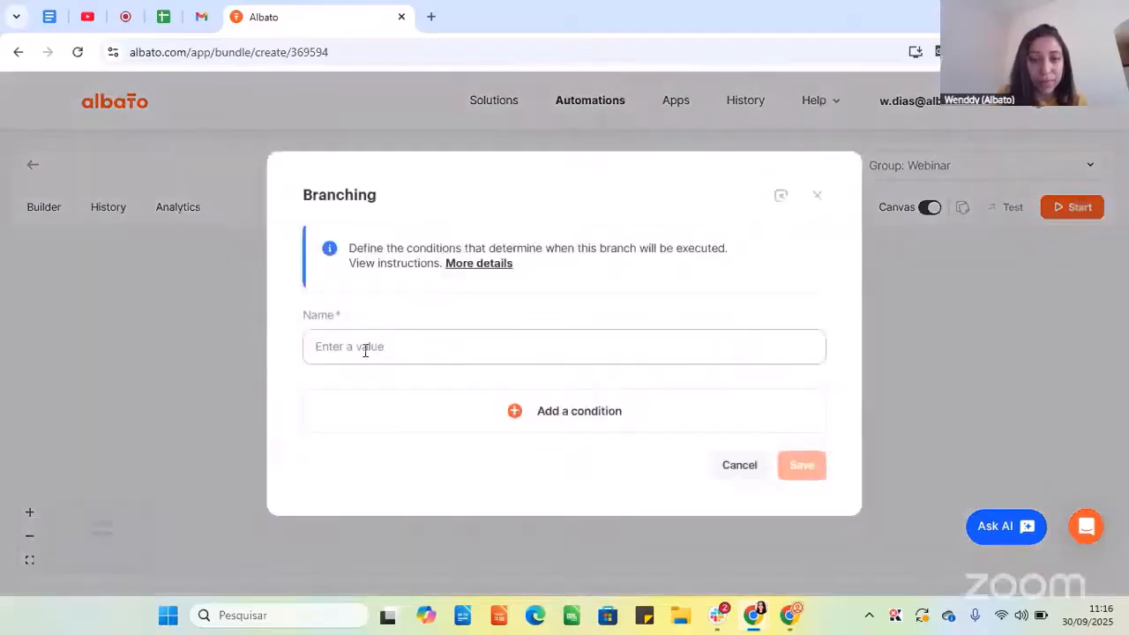
click(535, 410)
scroll(474, 400, down, 2)
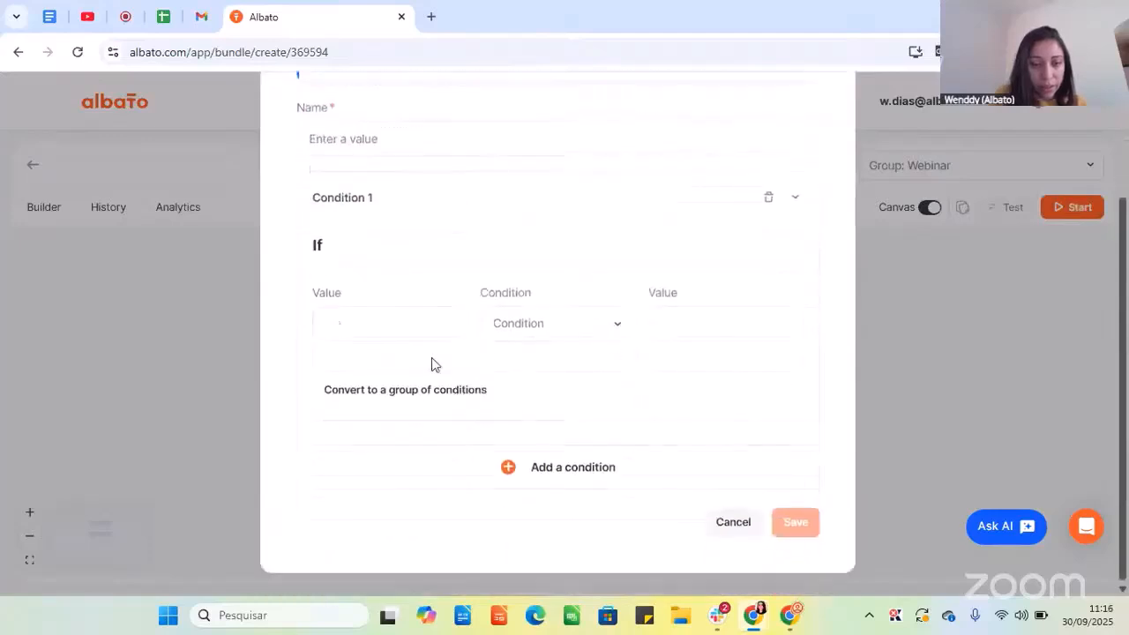
click(394, 323)
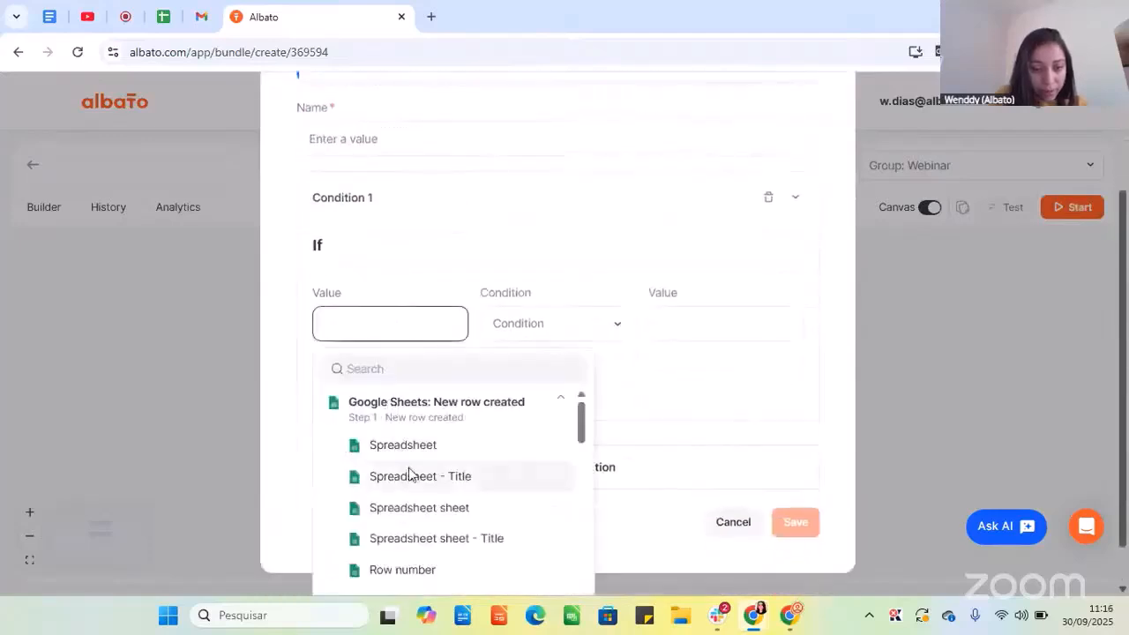
scroll(413, 503, down, 2)
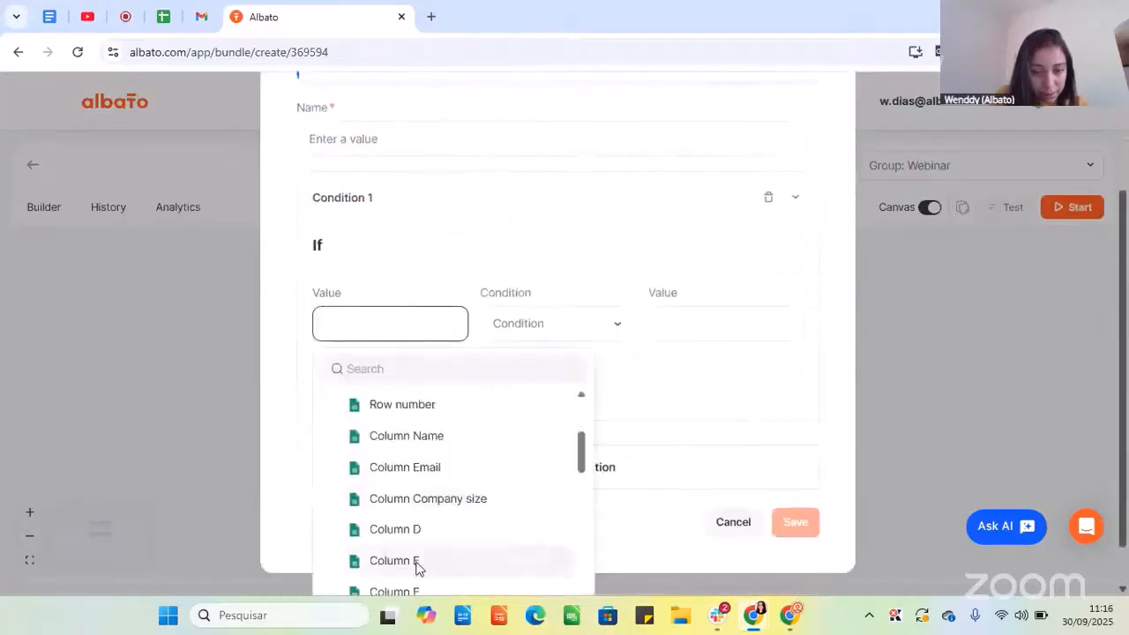
click(416, 465)
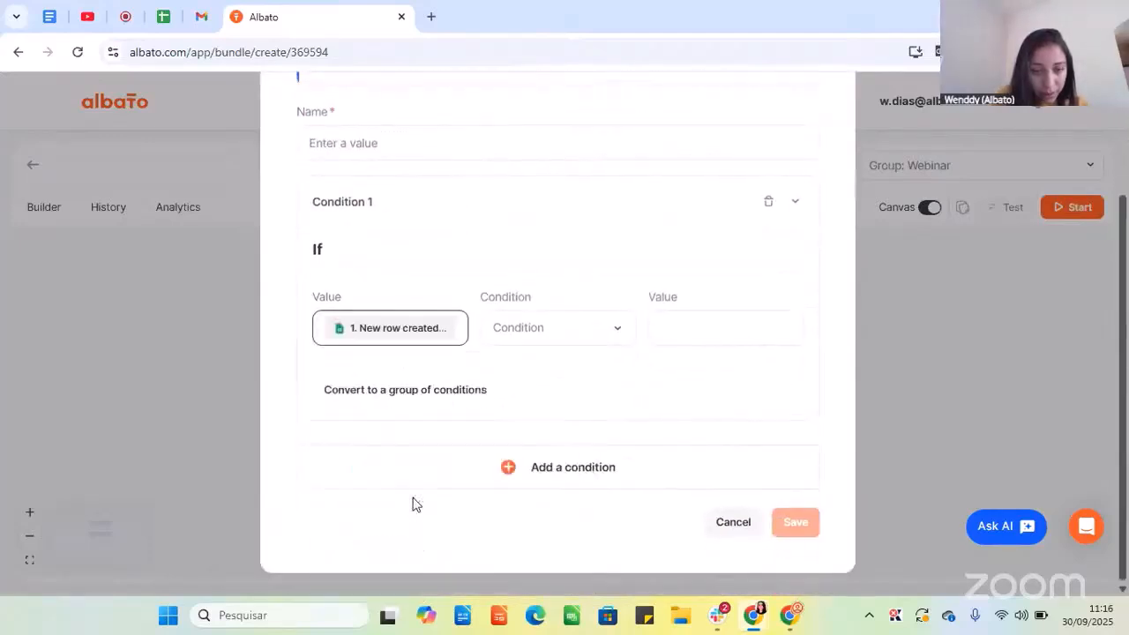
Set the branch's condition to Less than or equal to 100.
click(556, 331)
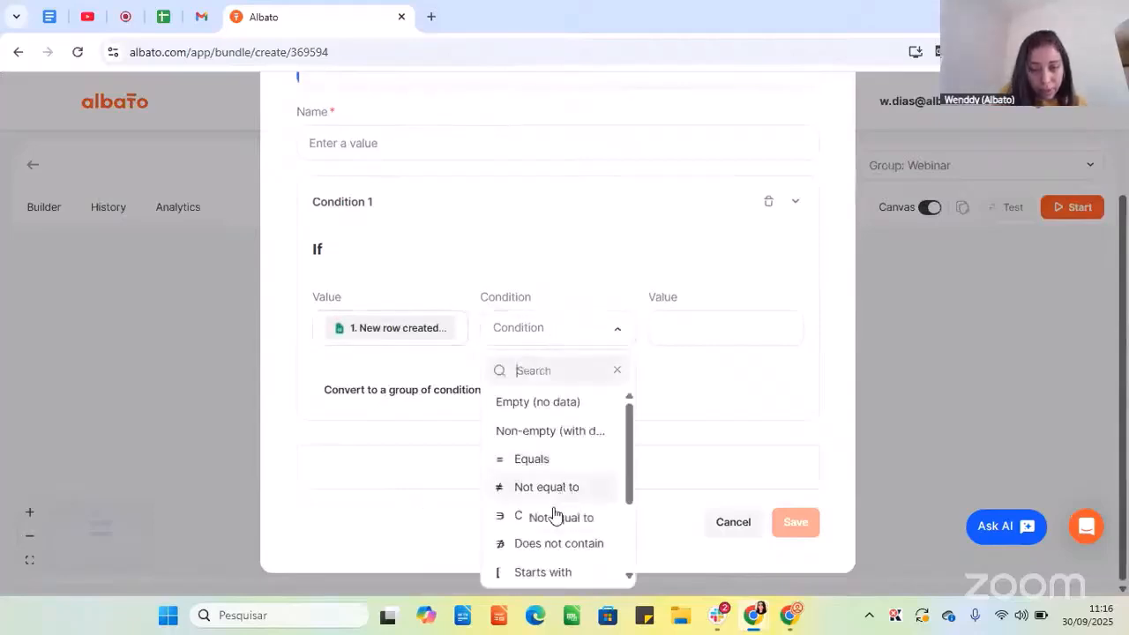
scroll(558, 464, down, 3)
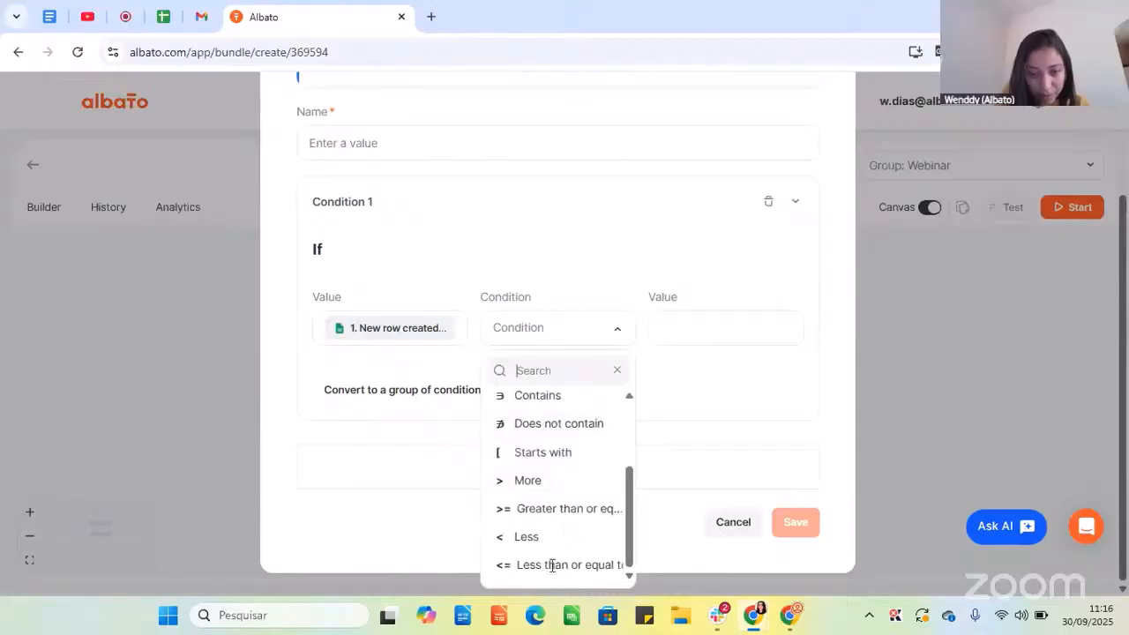
click(548, 567)
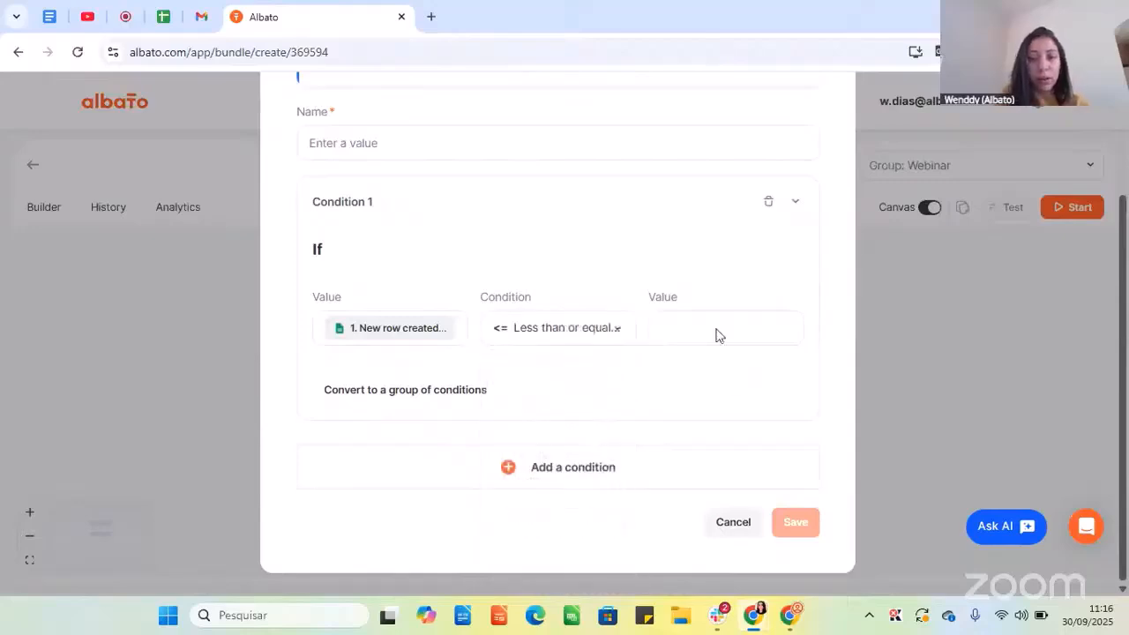
click(714, 329)
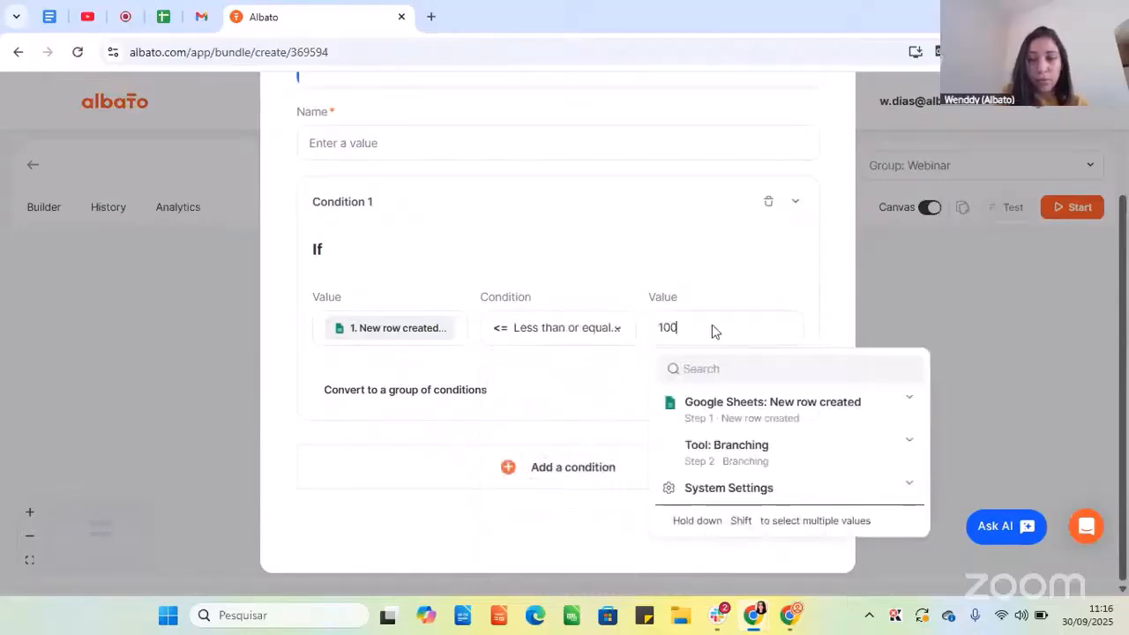
click(695, 280)
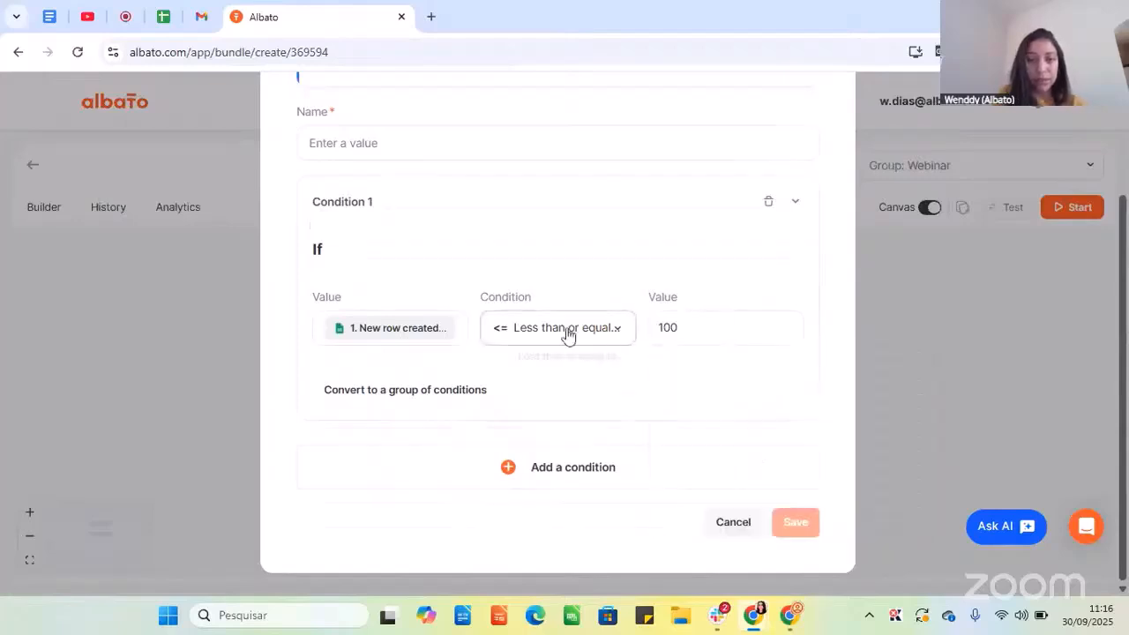
Name the branch "< 100" and save it.
scroll(423, 236, up, 1)
click(401, 230)
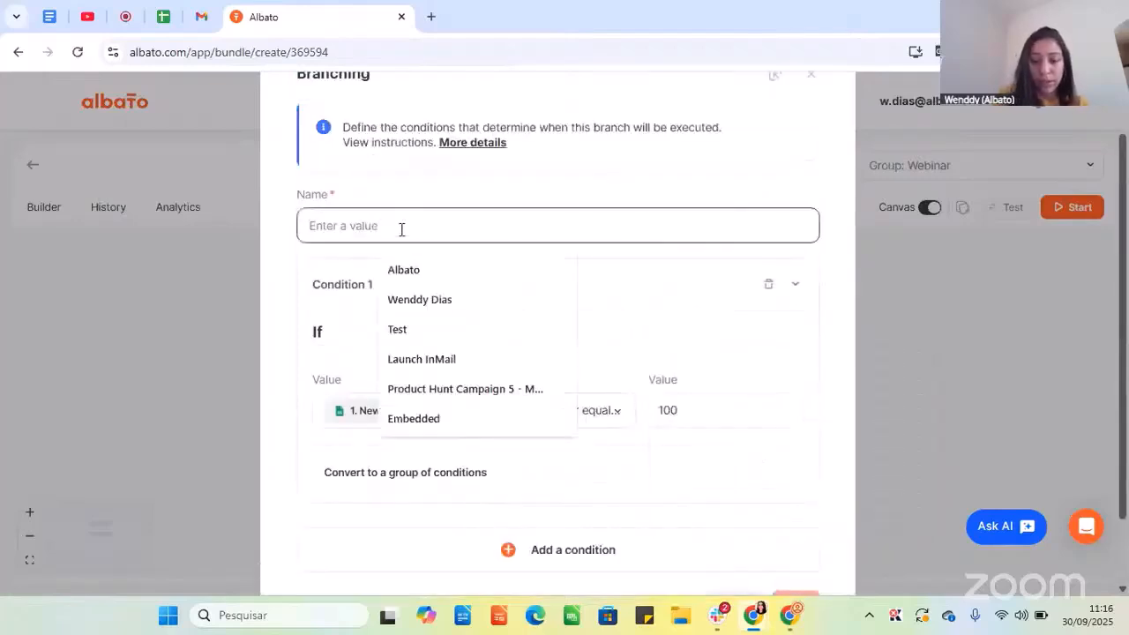
text(< 100)
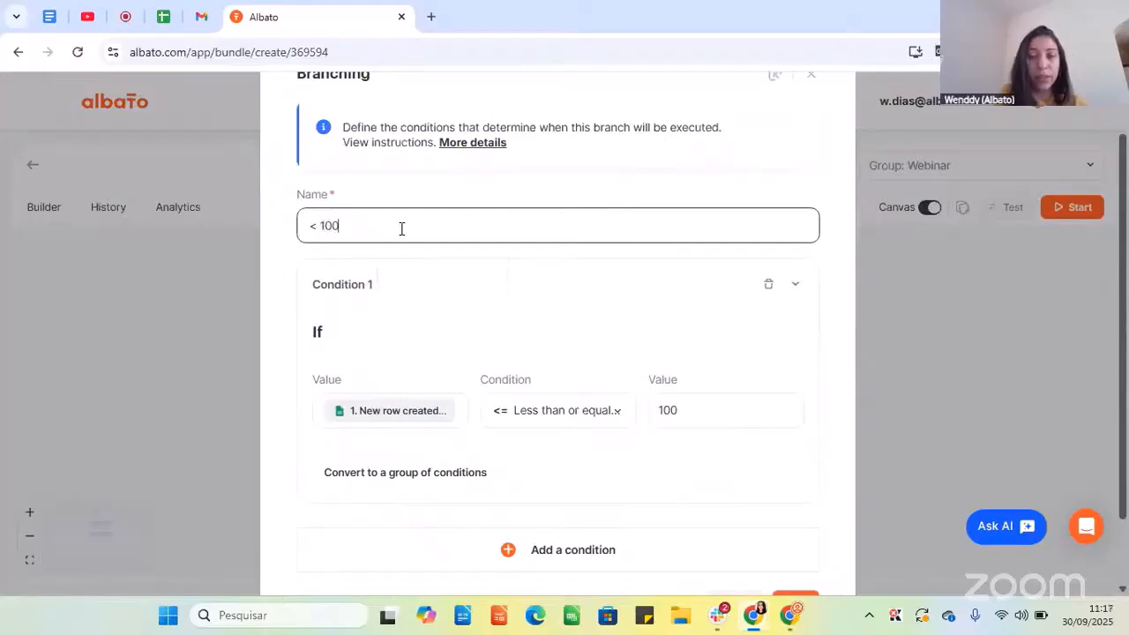
click(429, 265)
scroll(775, 318, down, 2)
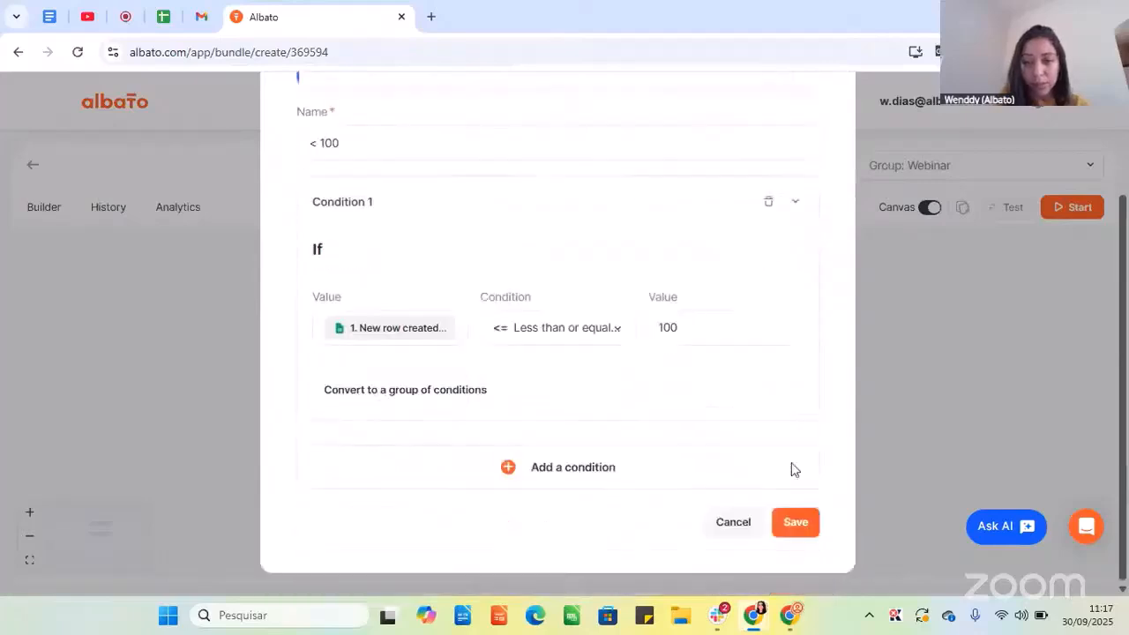
click(795, 522)
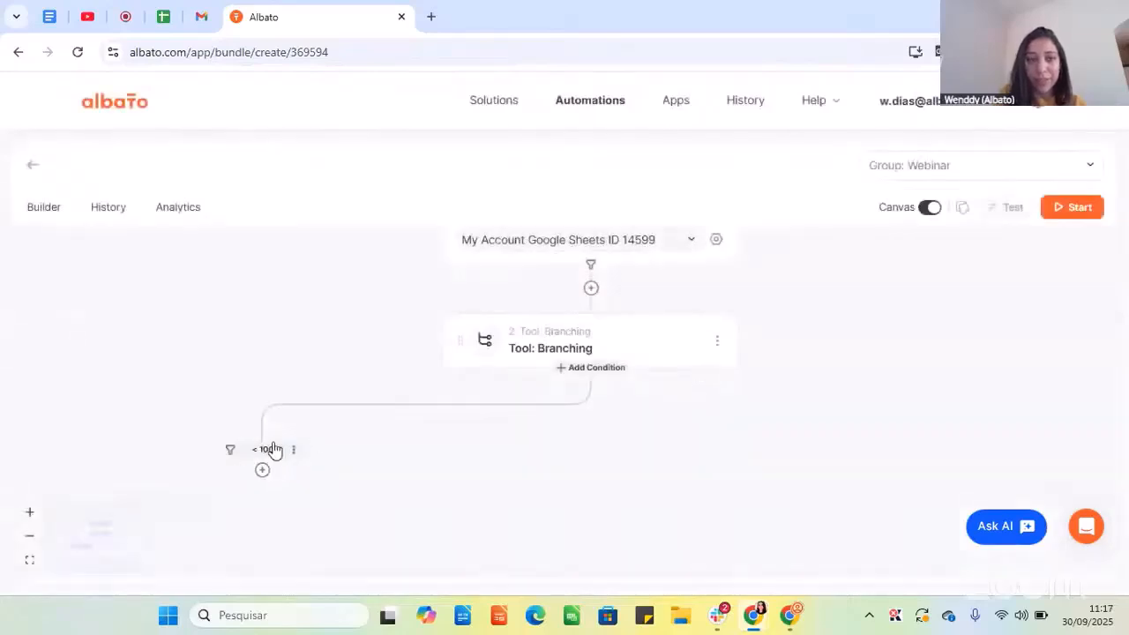
Start a second branch under the Branching tool and add a condition on the Google Sheets Column Company size value.
click(587, 377)
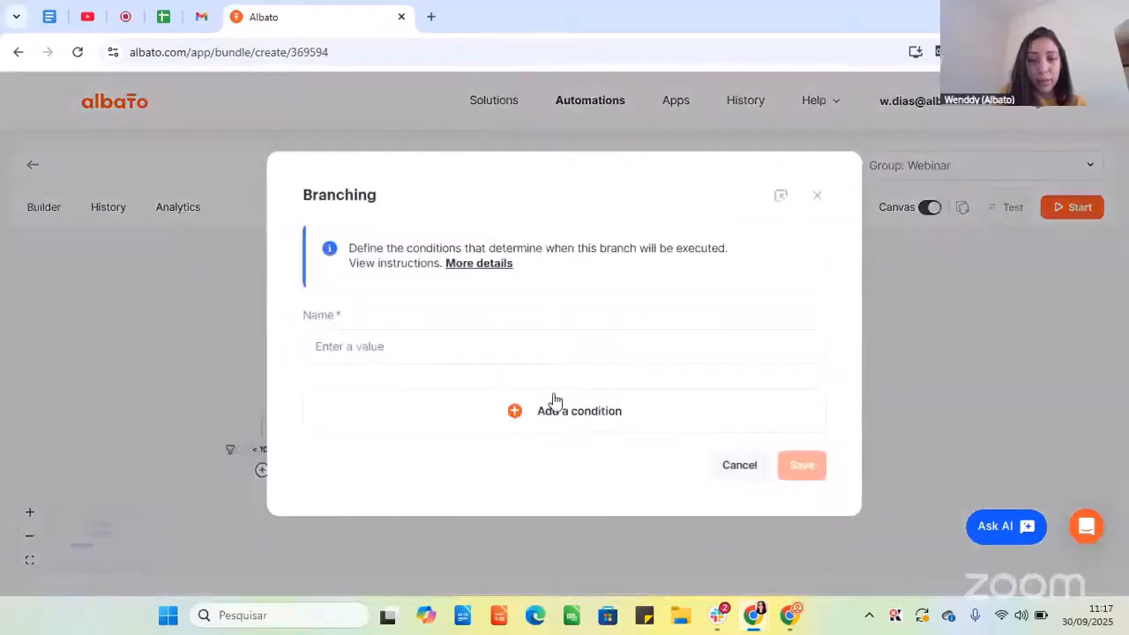
click(558, 411)
scroll(446, 439, down, 2)
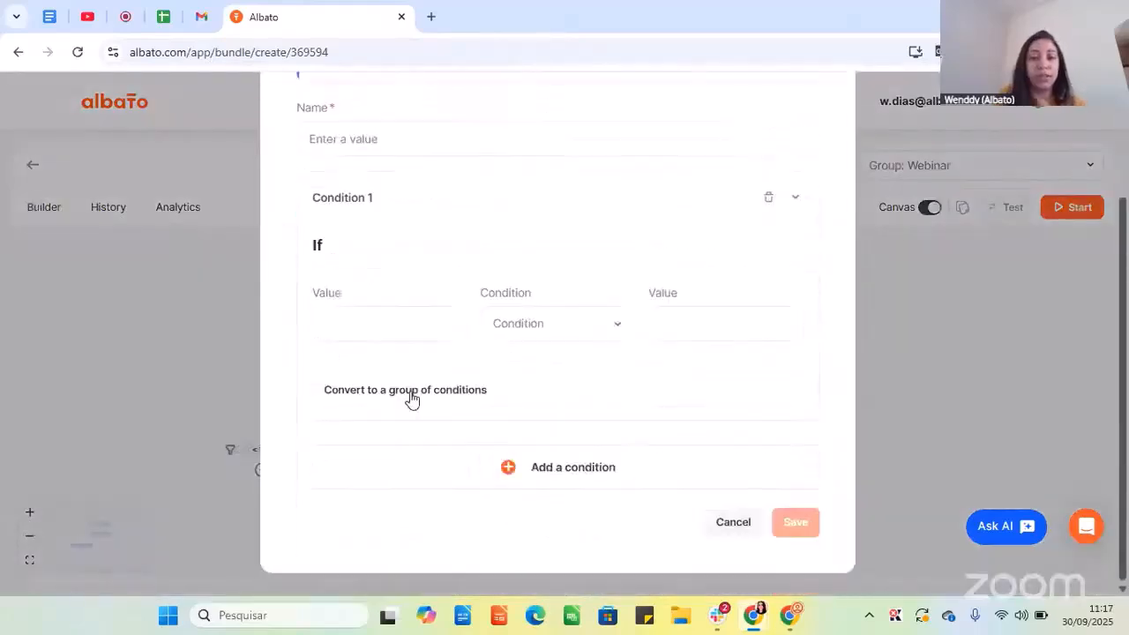
click(396, 319)
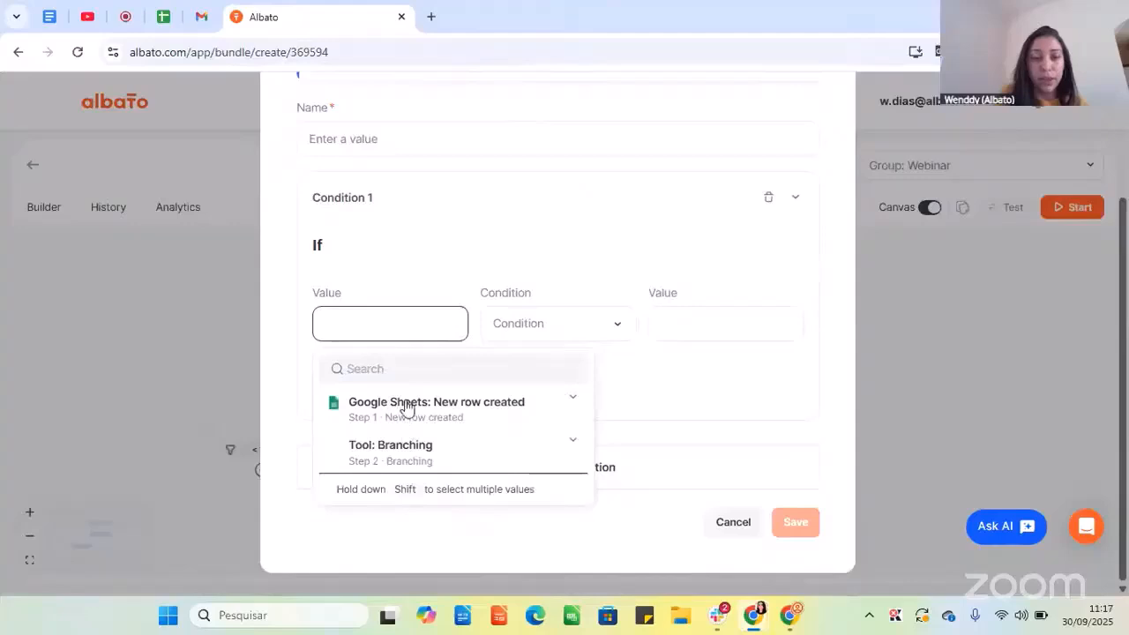
click(413, 404)
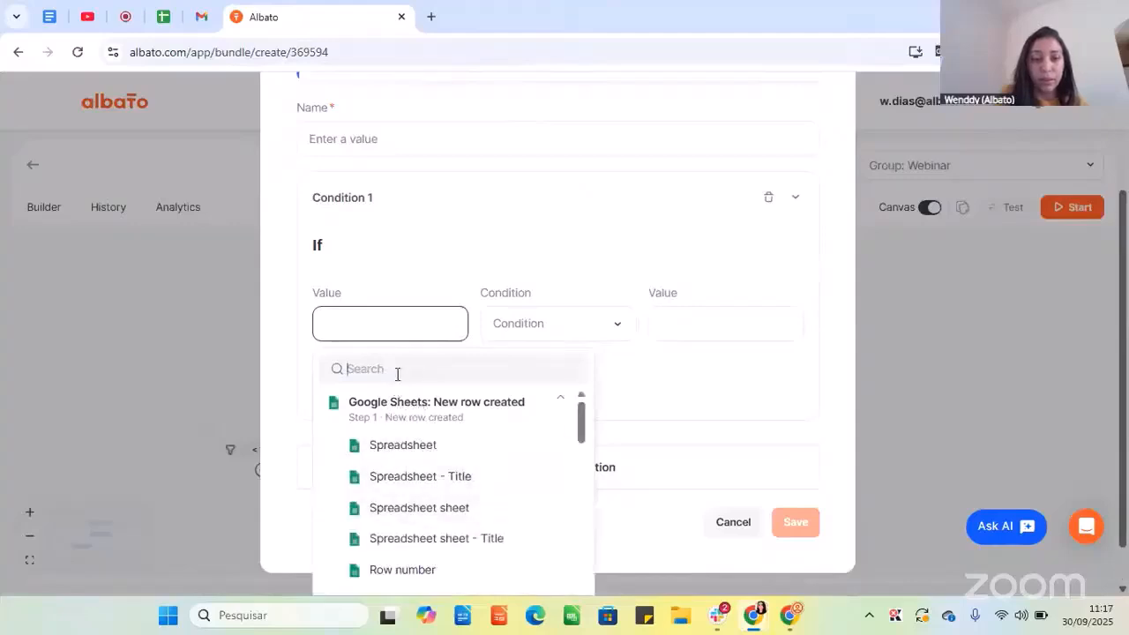
click(396, 372)
text(compa)
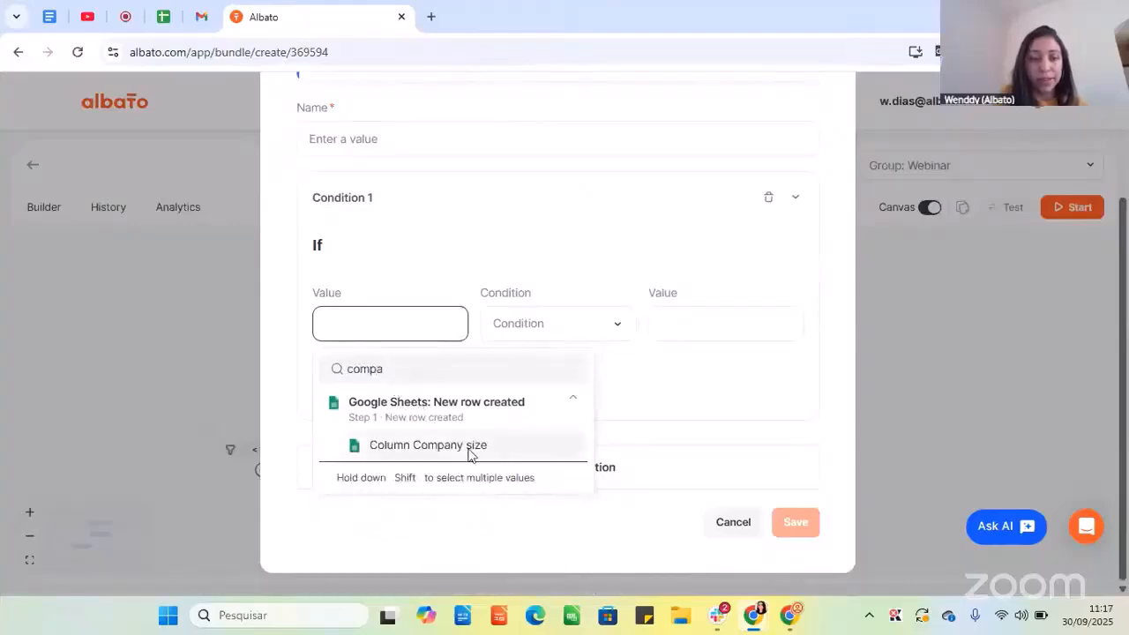
click(468, 448)
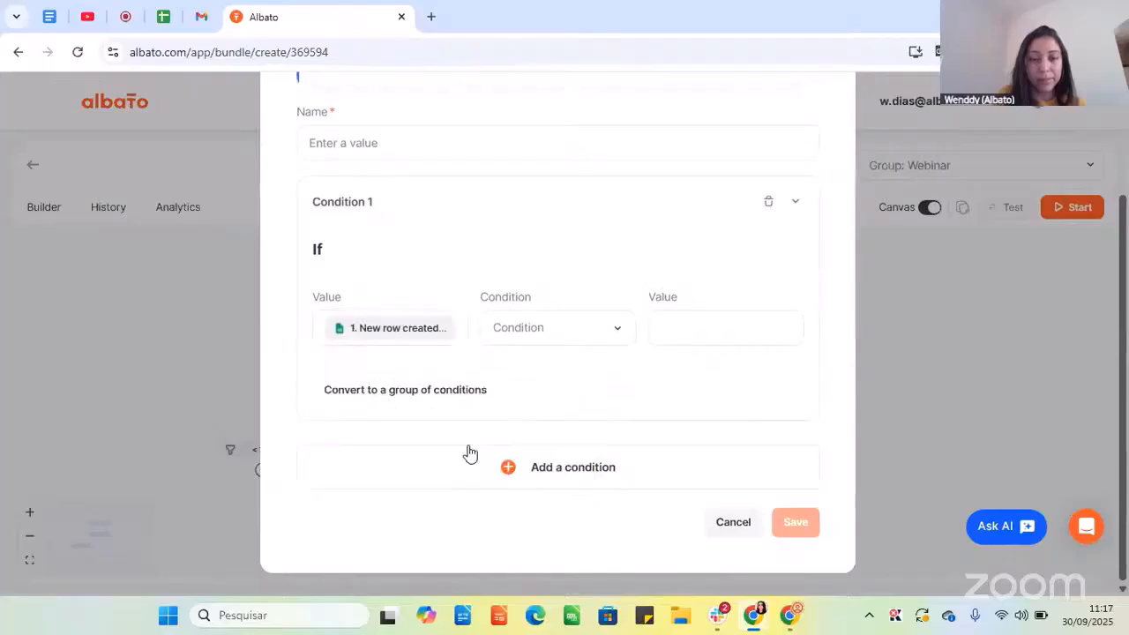
Set the second branch's first condition to More than 100.
click(569, 330)
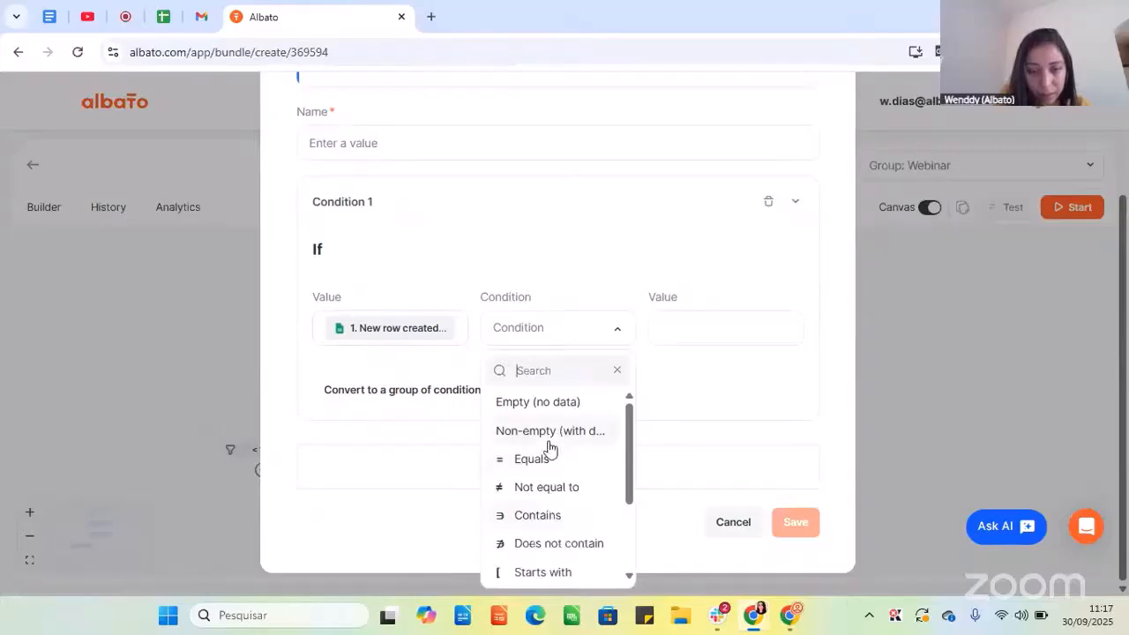
scroll(551, 476, down, 2)
click(526, 519)
click(722, 328)
text(100)
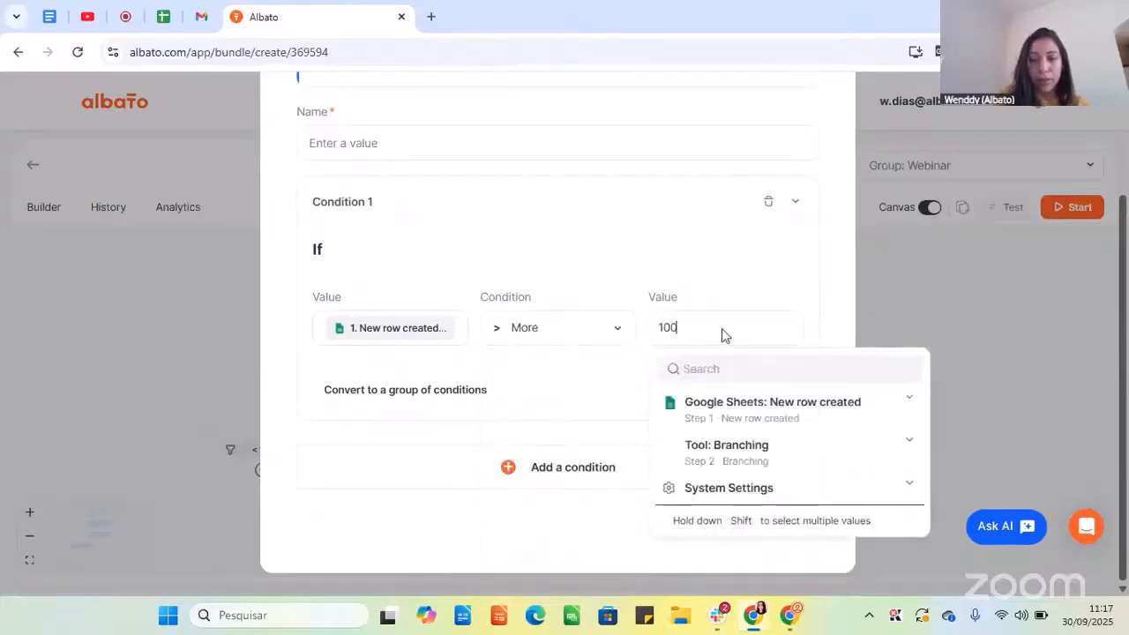
click(623, 269)
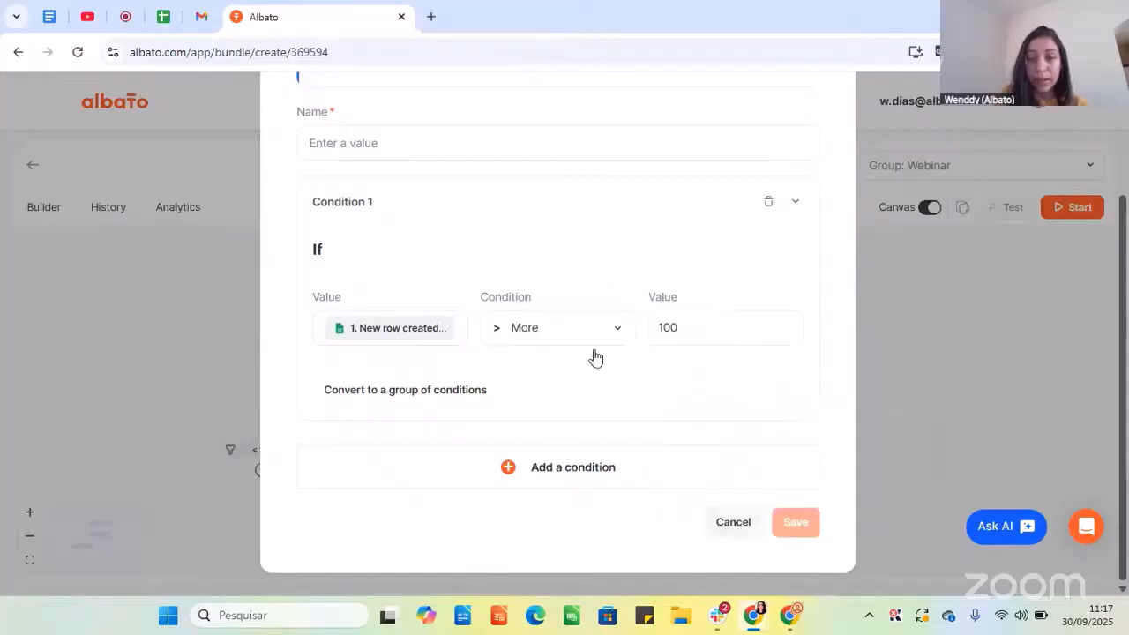
Add a second condition to the branch, also based on the Google Sheets Column Company size value.
click(581, 479)
scroll(500, 431, down, 2)
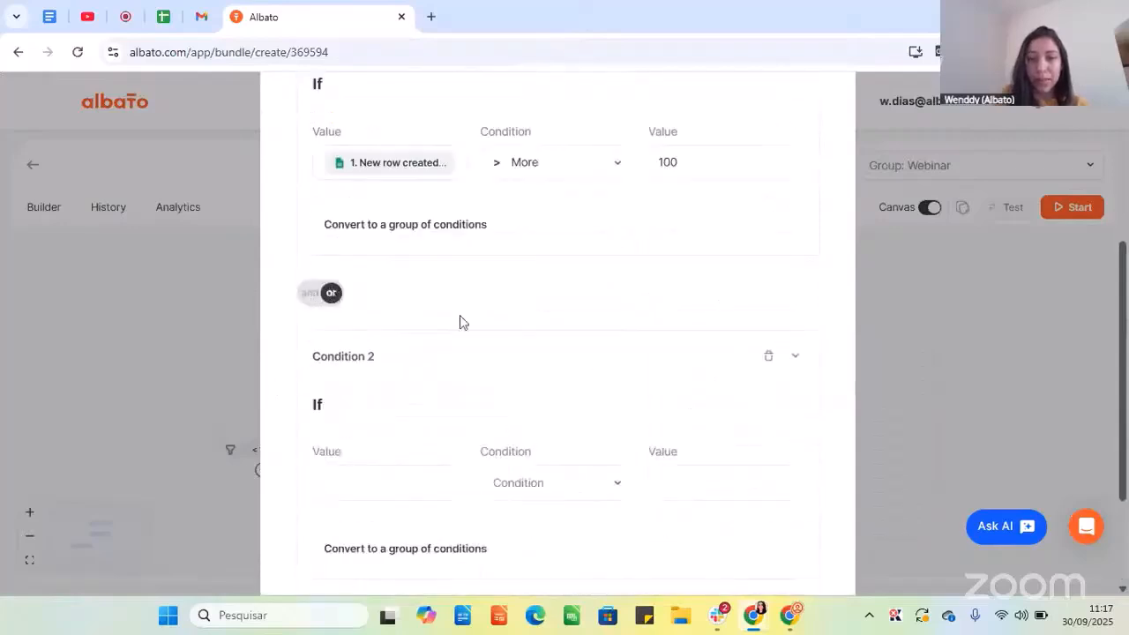
scroll(494, 339, down, 1)
scroll(494, 339, down, 1)
click(426, 326)
click(416, 404)
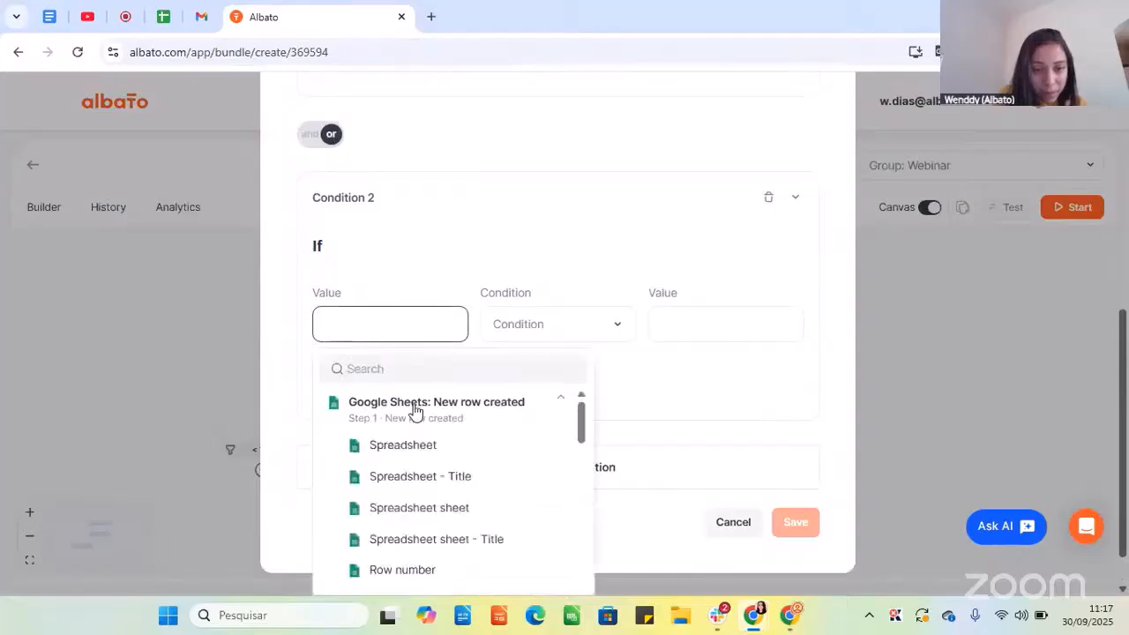
text(siz)
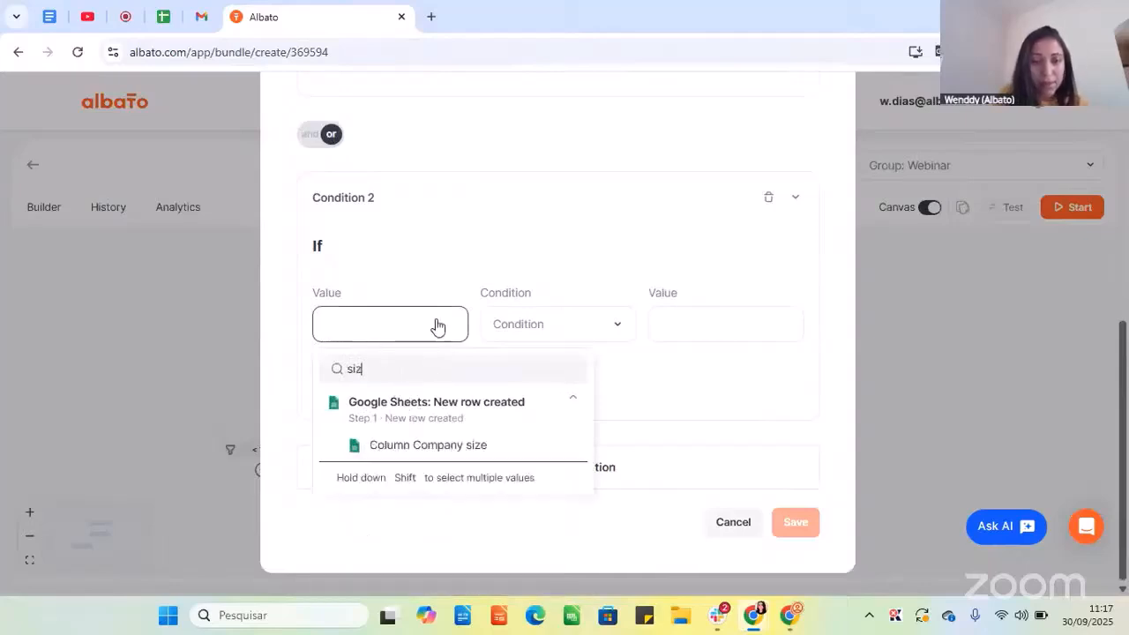
click(444, 453)
Set the branch's second condition to Less than 1000.
click(559, 335)
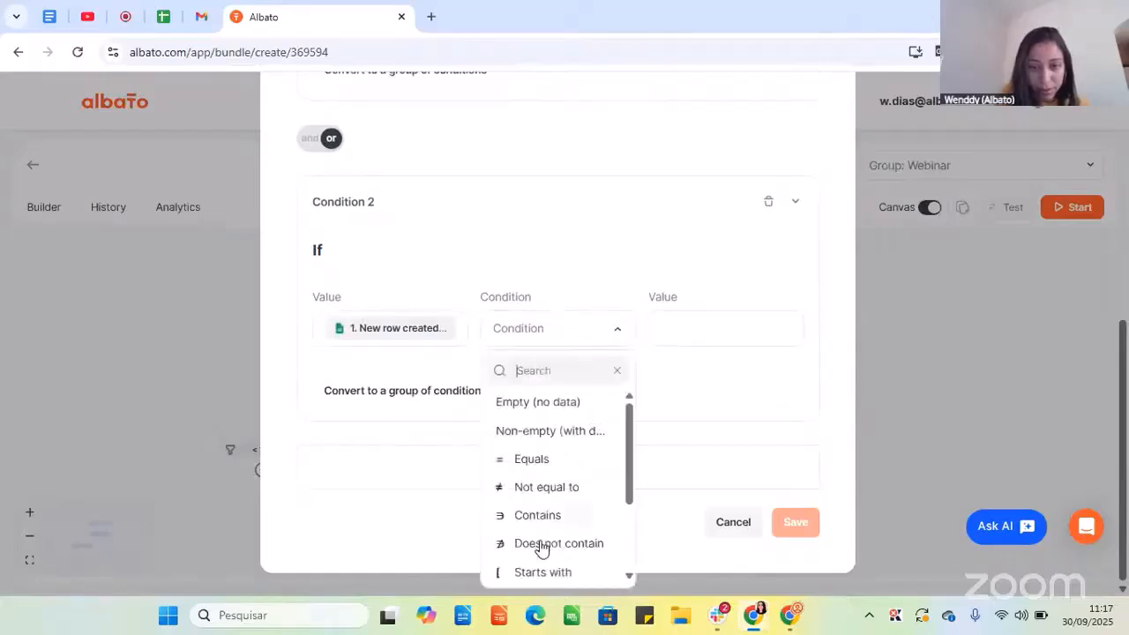
scroll(542, 503, down, 3)
click(537, 541)
click(695, 333)
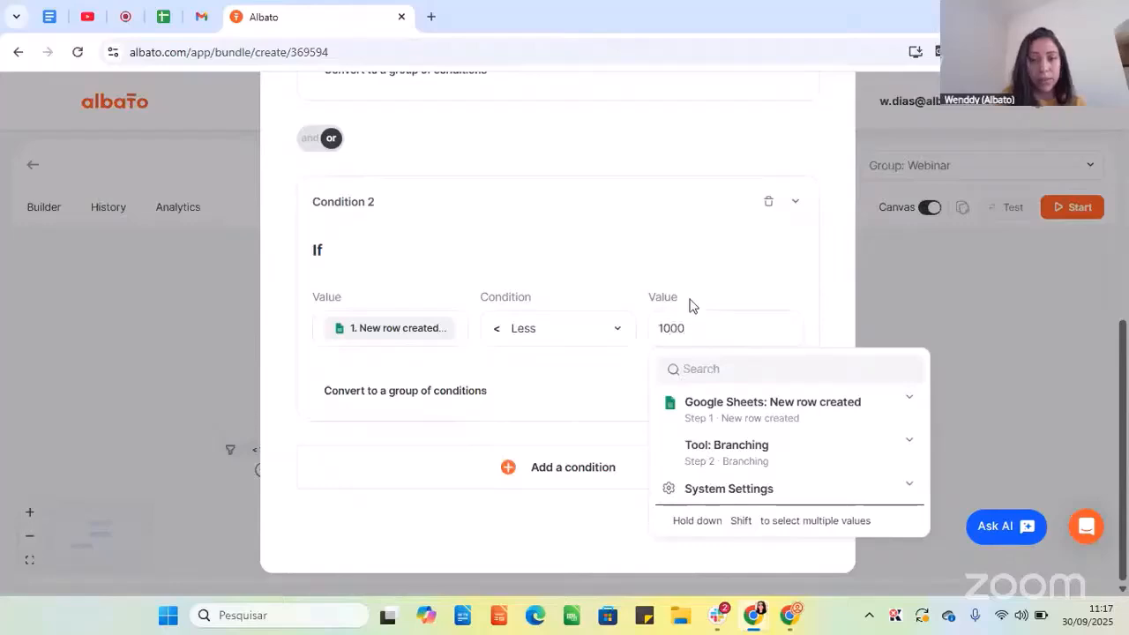
click(670, 232)
Name the two-condition branch "100 - 1000" and save it.
scroll(670, 233, up, 2)
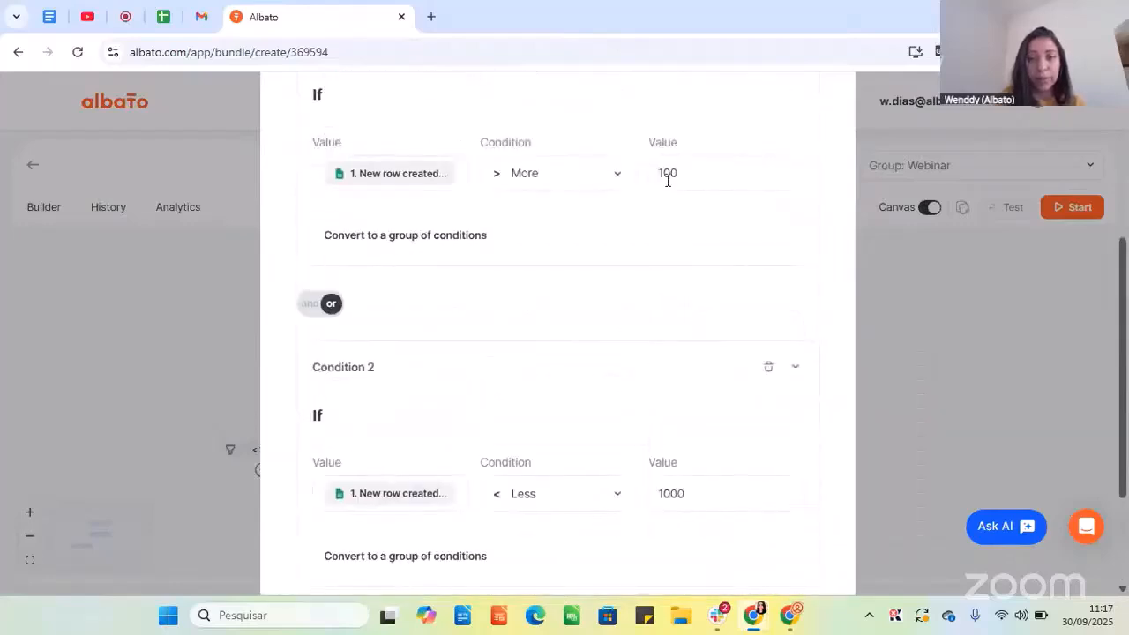
scroll(706, 507, down, 1)
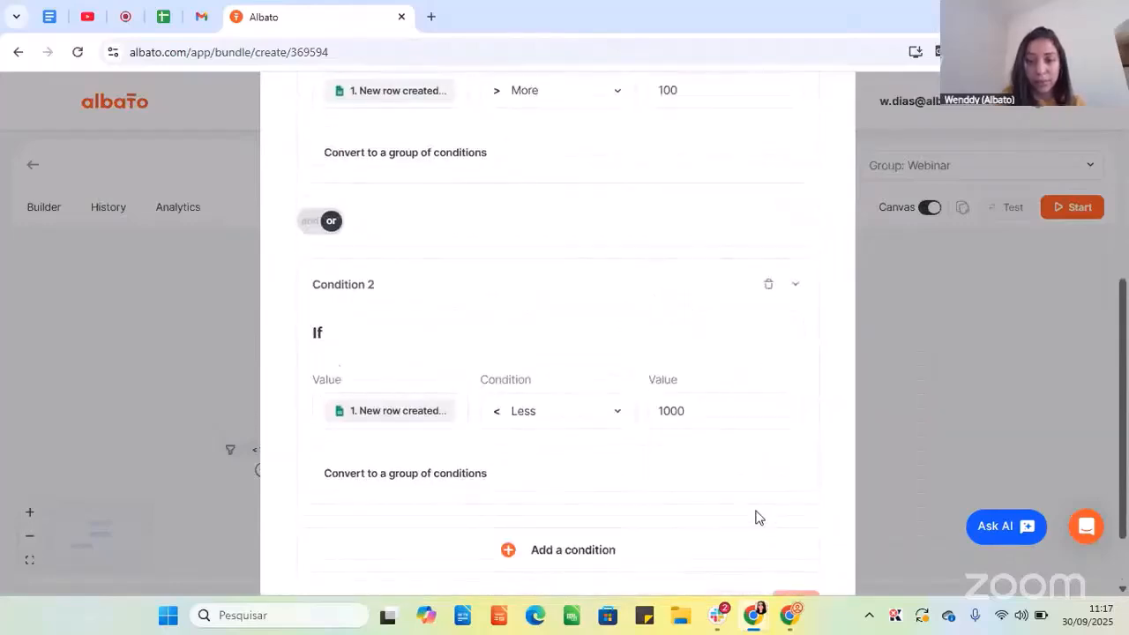
scroll(662, 467, down, 1)
scroll(514, 365, up, 6)
click(368, 232)
text(1)
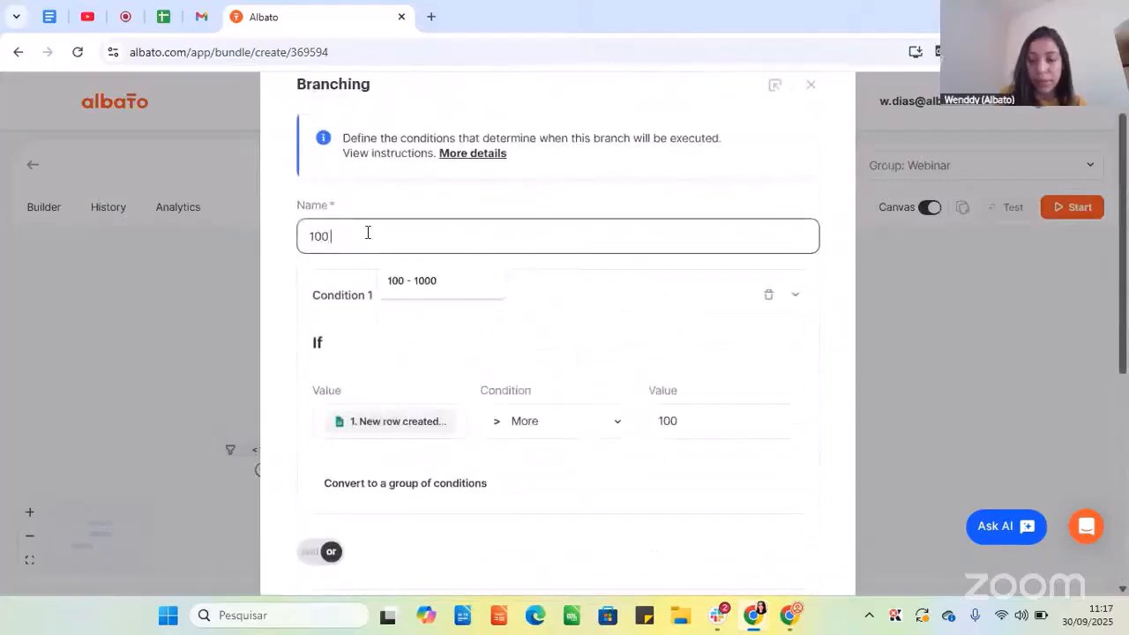
text(000)
click(412, 282)
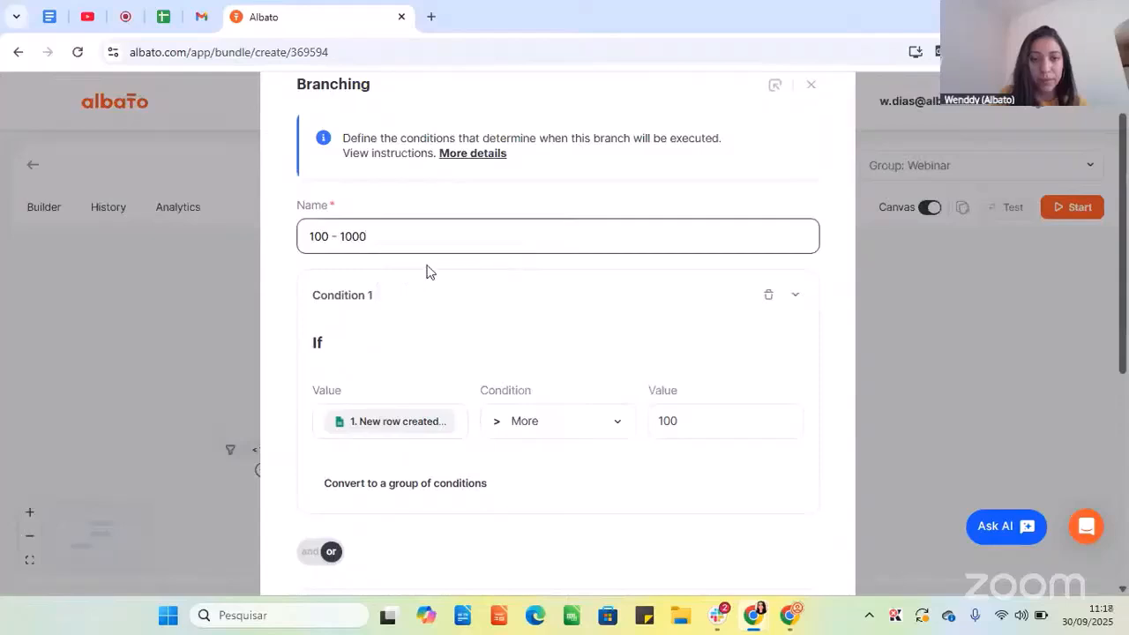
scroll(811, 551, down, 5)
click(799, 526)
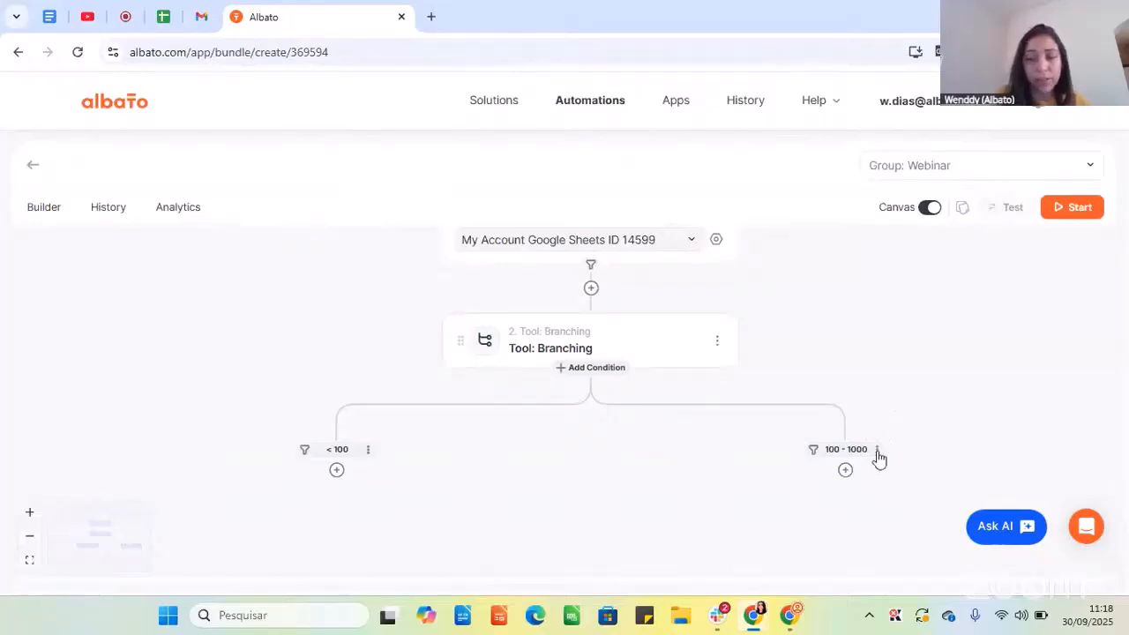
Copy the "100 - 1000" branch, open the copy's settings and delete its second condition.
click(878, 450)
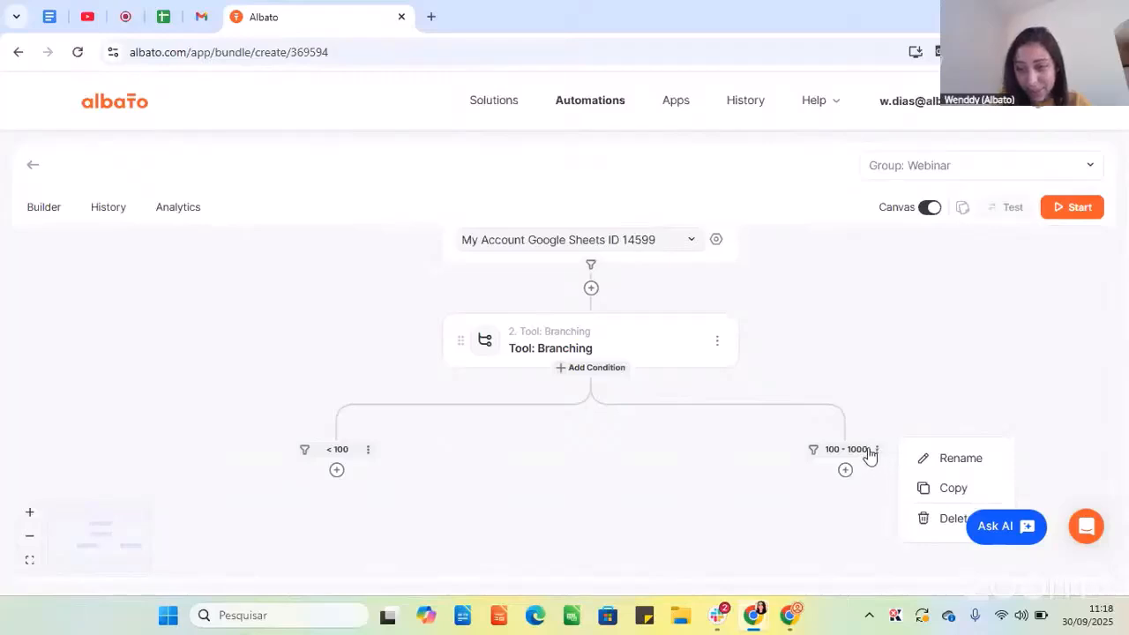
click(952, 490)
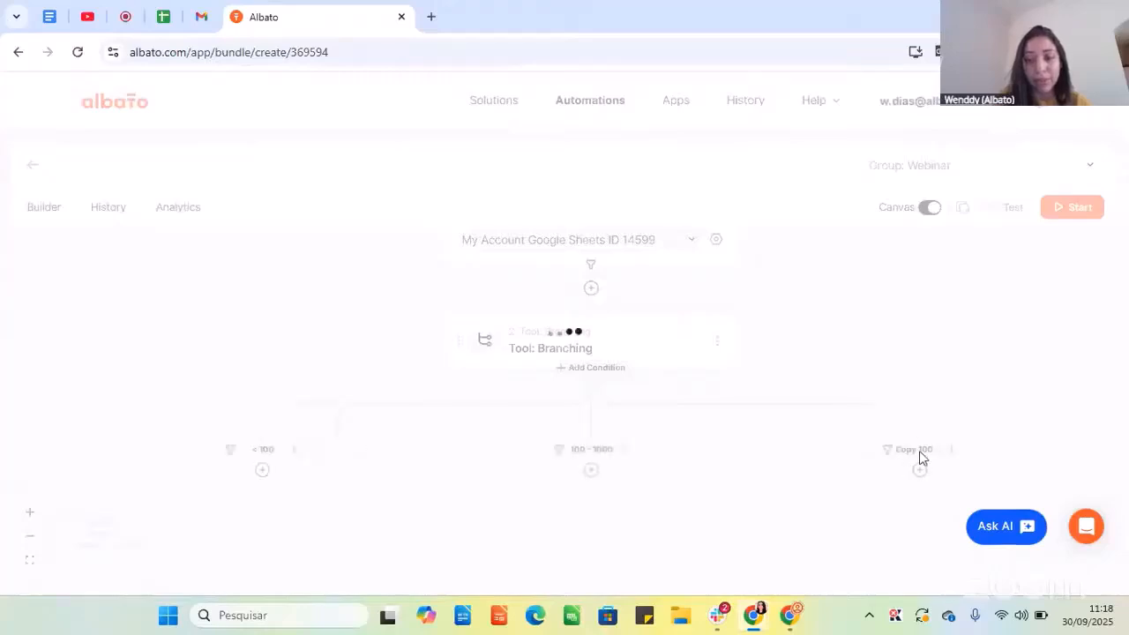
click(919, 459)
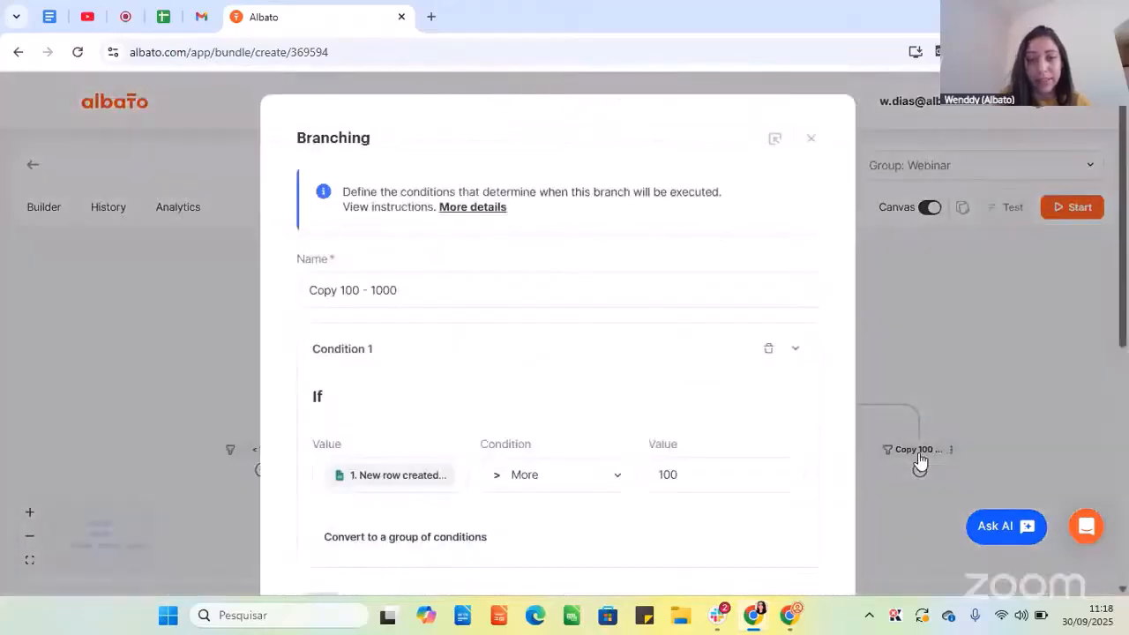
scroll(374, 304, down, 3)
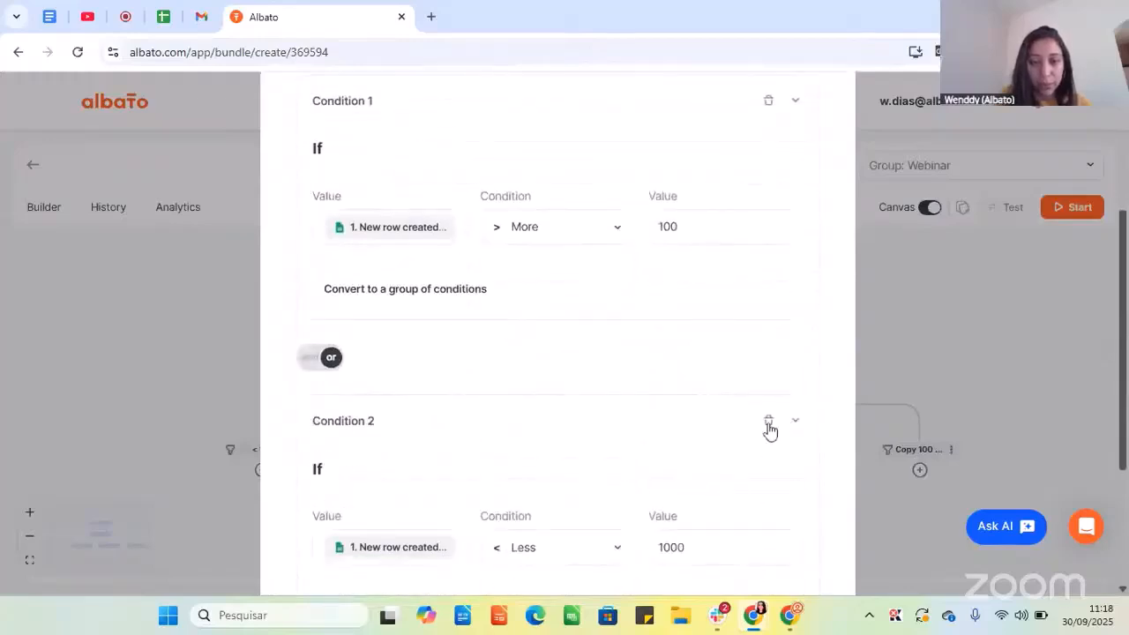
click(768, 423)
click(725, 483)
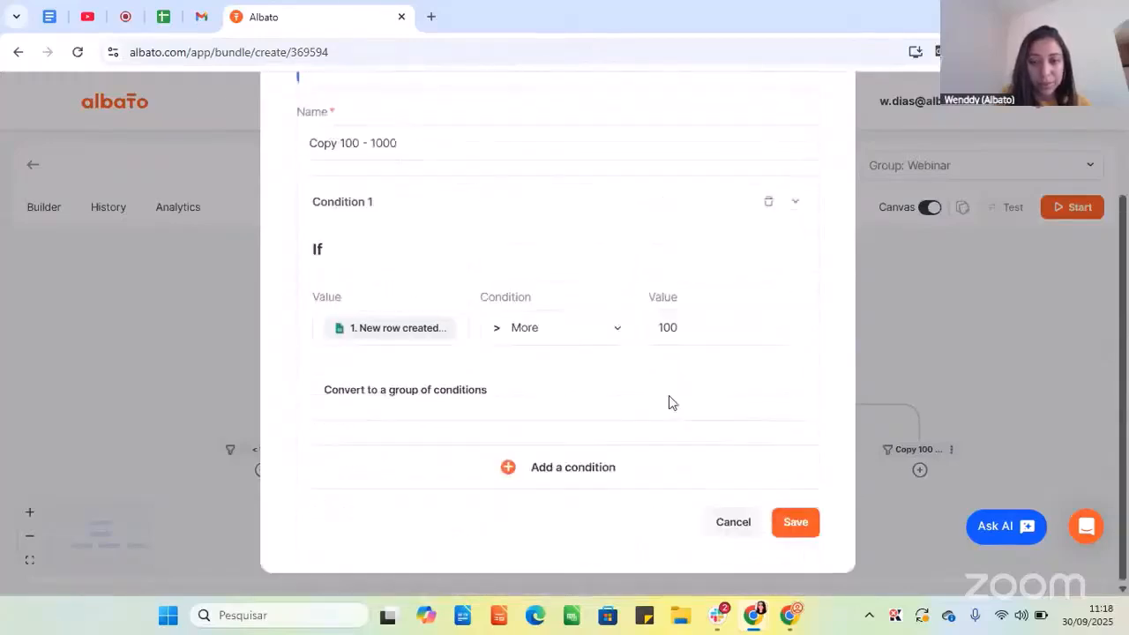
Set the copied branch's remaining condition to Greater than or equal to 1000.
click(559, 327)
scroll(588, 471, down, 2)
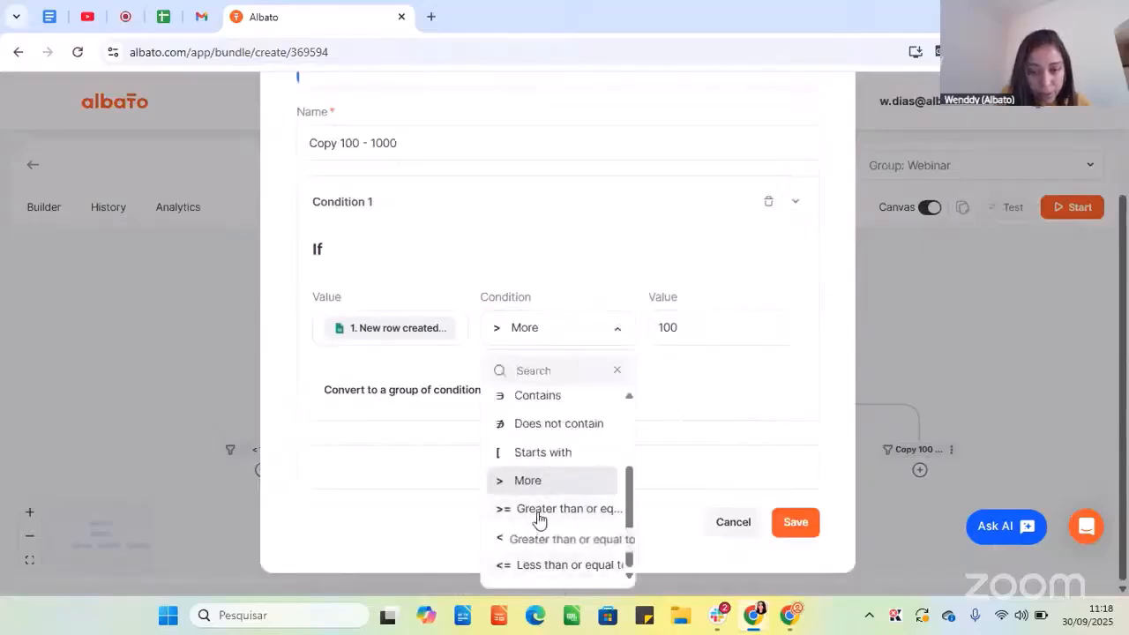
click(540, 518)
click(696, 329)
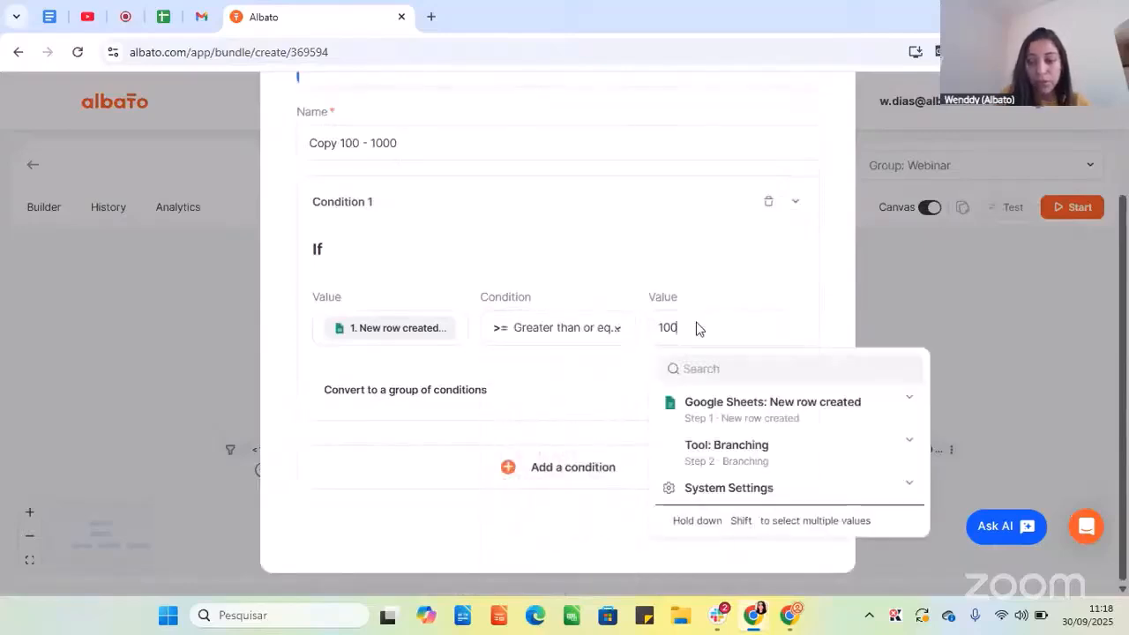
click(564, 231)
Rename the copied branch "> 1000" and save it.
scroll(494, 231, up, 2)
drag(366, 296, 299, 296)
text(>)
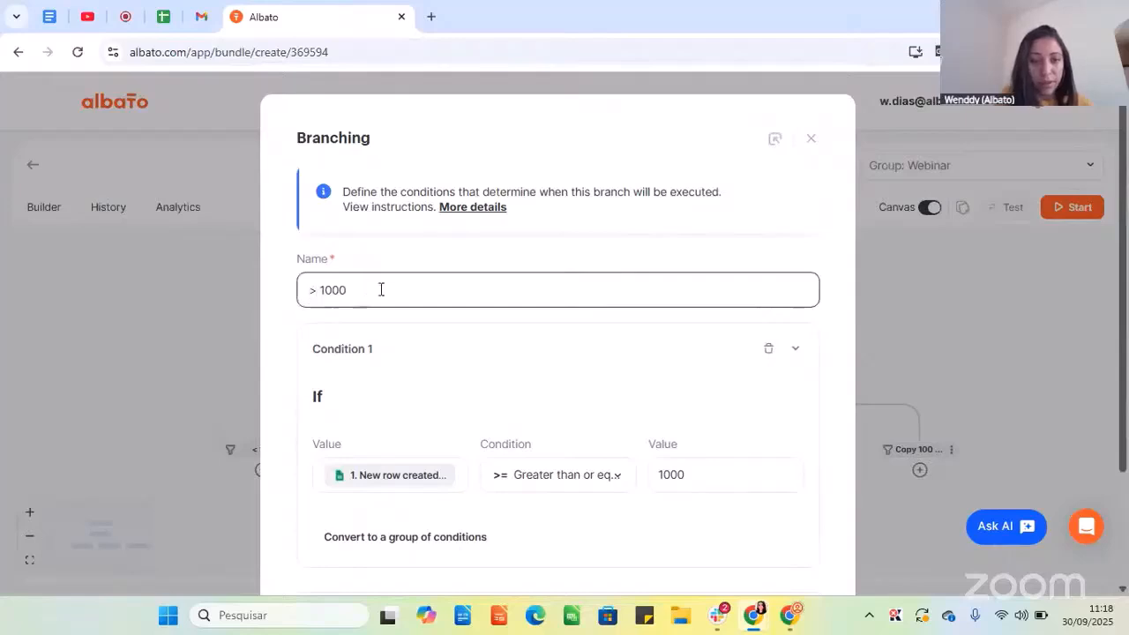
scroll(706, 388, down, 2)
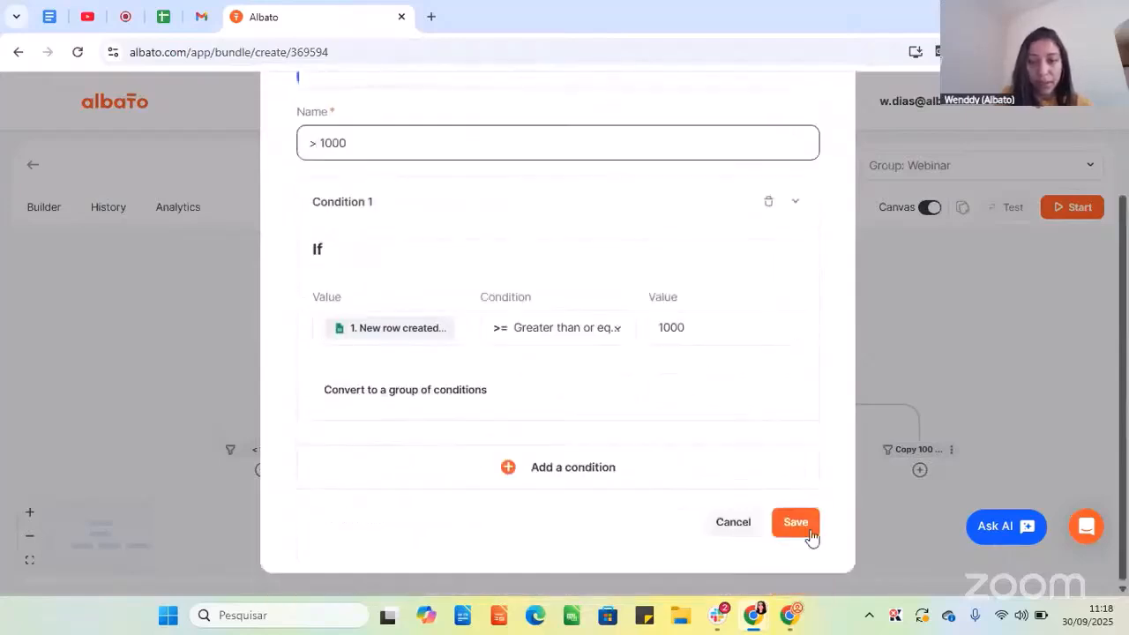
click(797, 523)
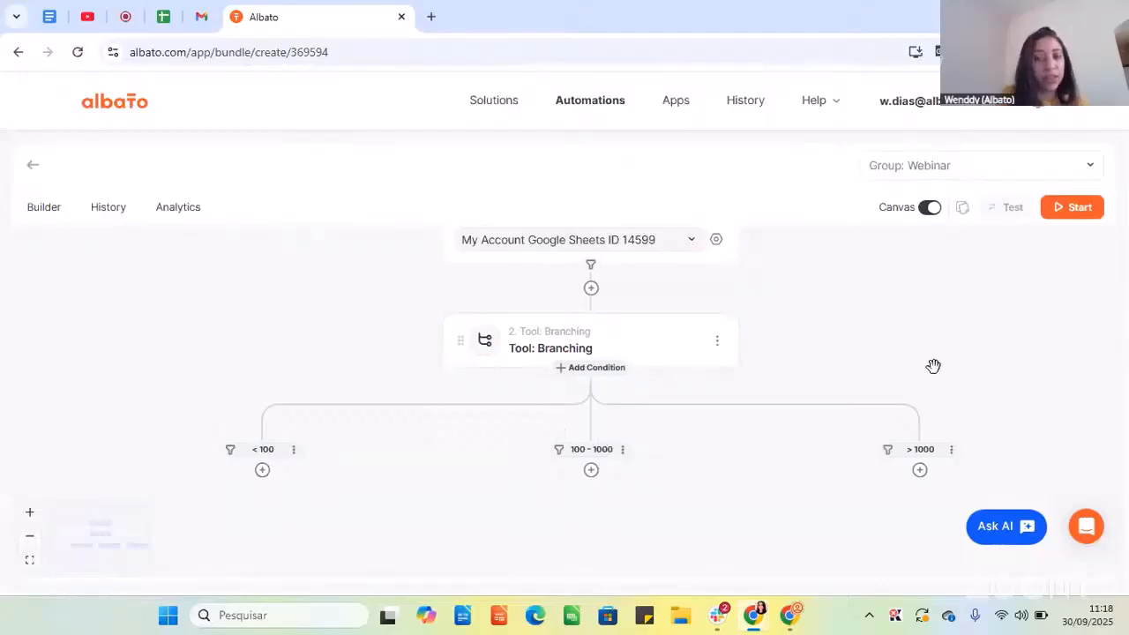
Start an action under the "< 100" branch with Gmail as the app and Send an email as the action.
scroll(648, 282, down, 1)
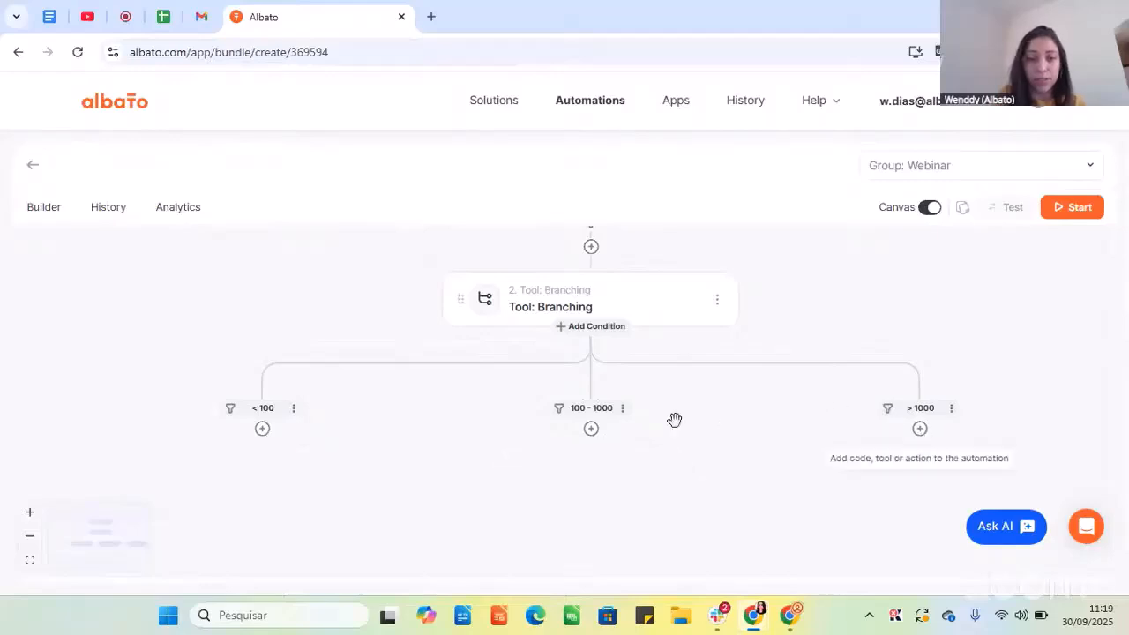
click(263, 430)
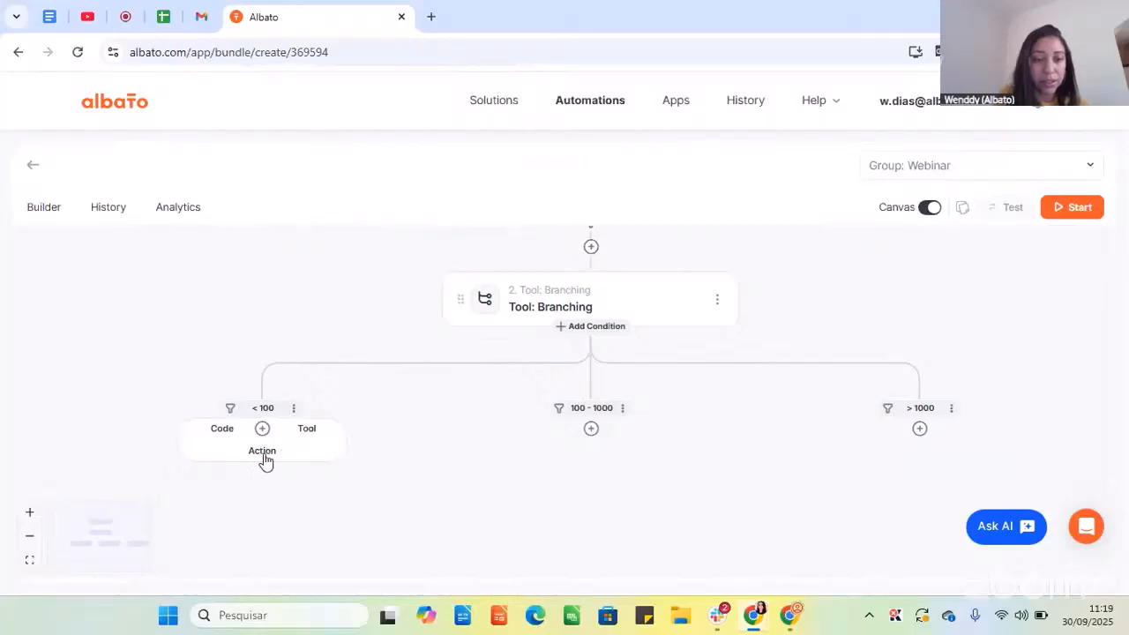
click(268, 456)
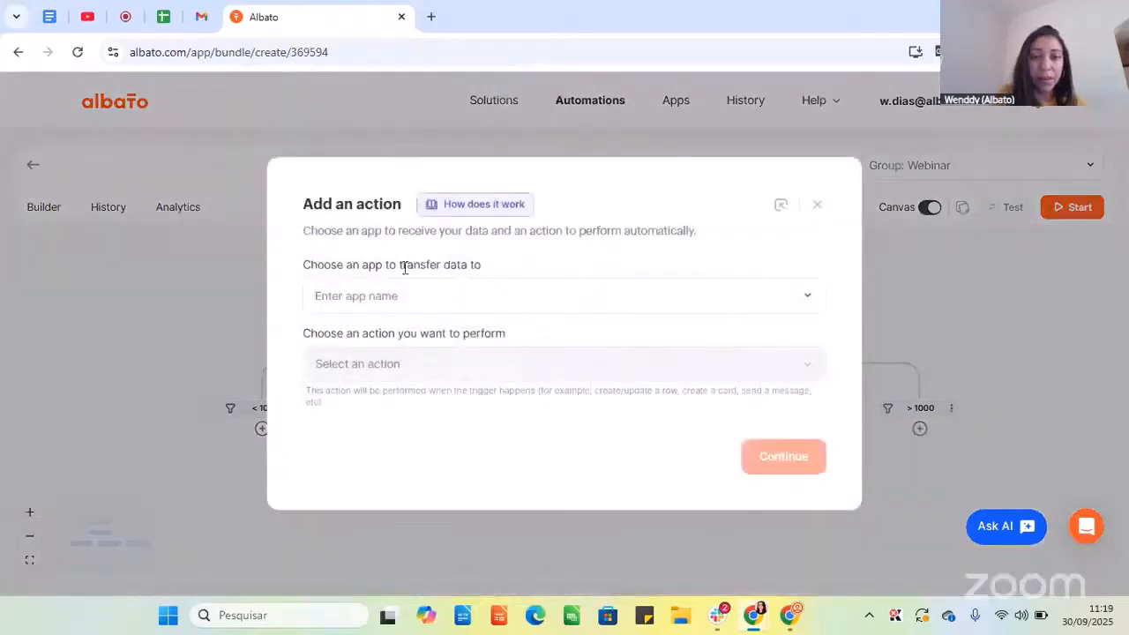
click(392, 292)
text(gmail)
click(394, 339)
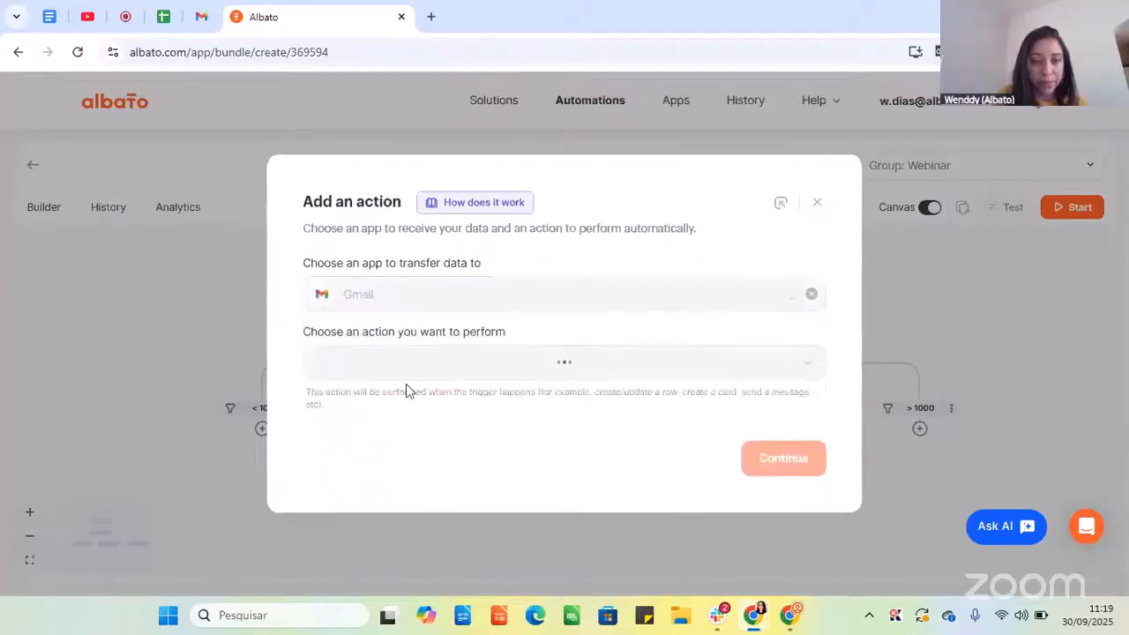
click(396, 372)
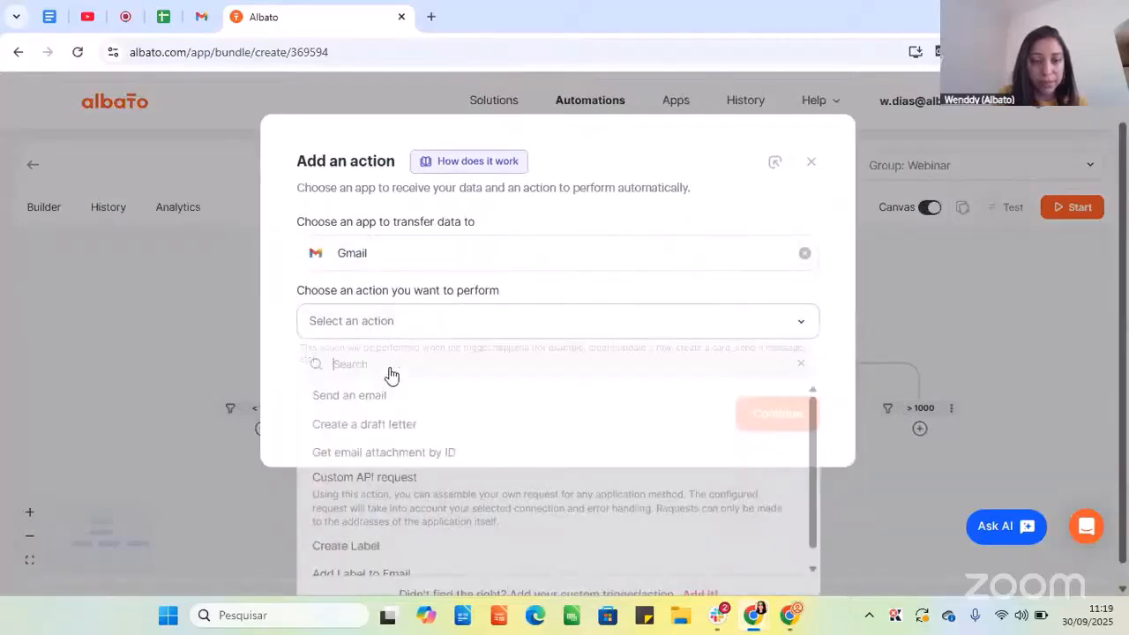
click(384, 393)
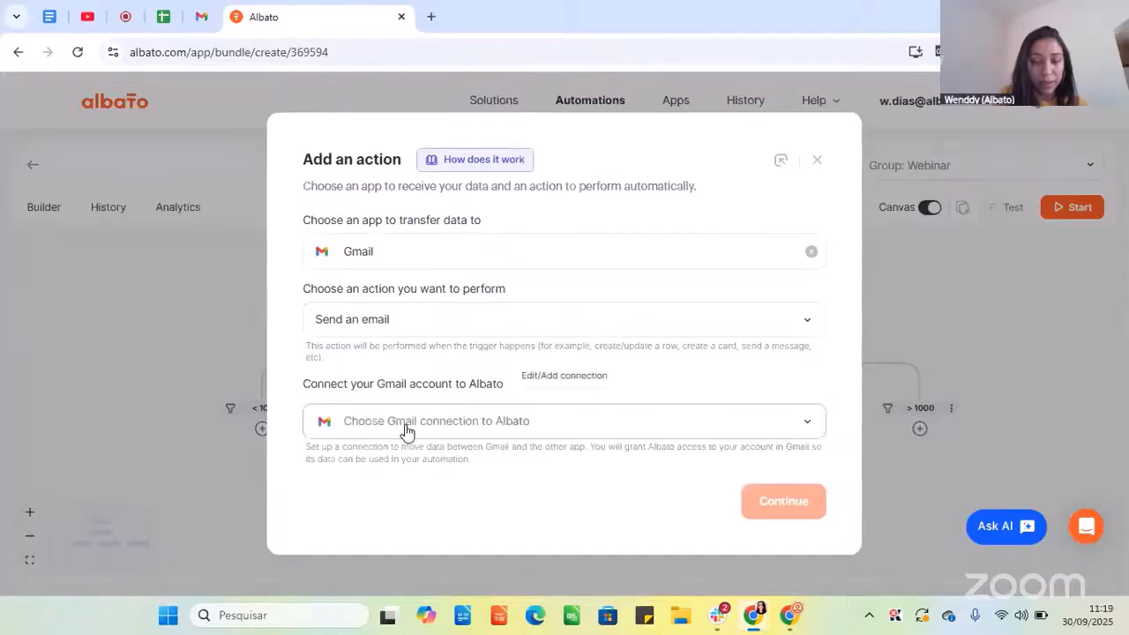
Choose the "My Account Gmail New" connection for the Gmail action and continue to its field setup.
click(406, 428)
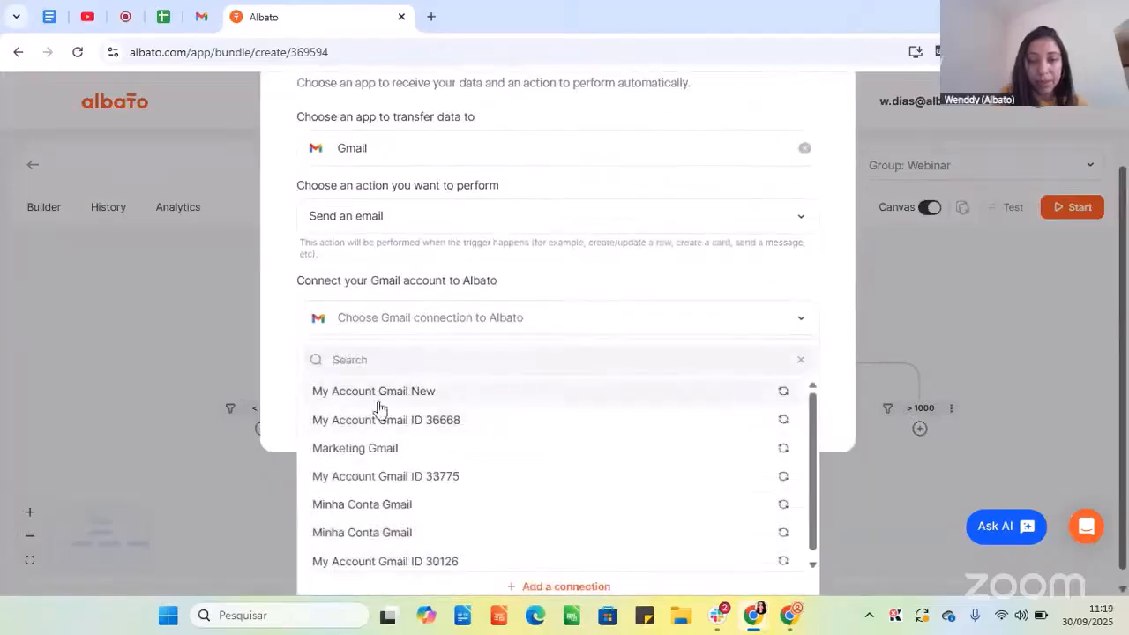
click(381, 404)
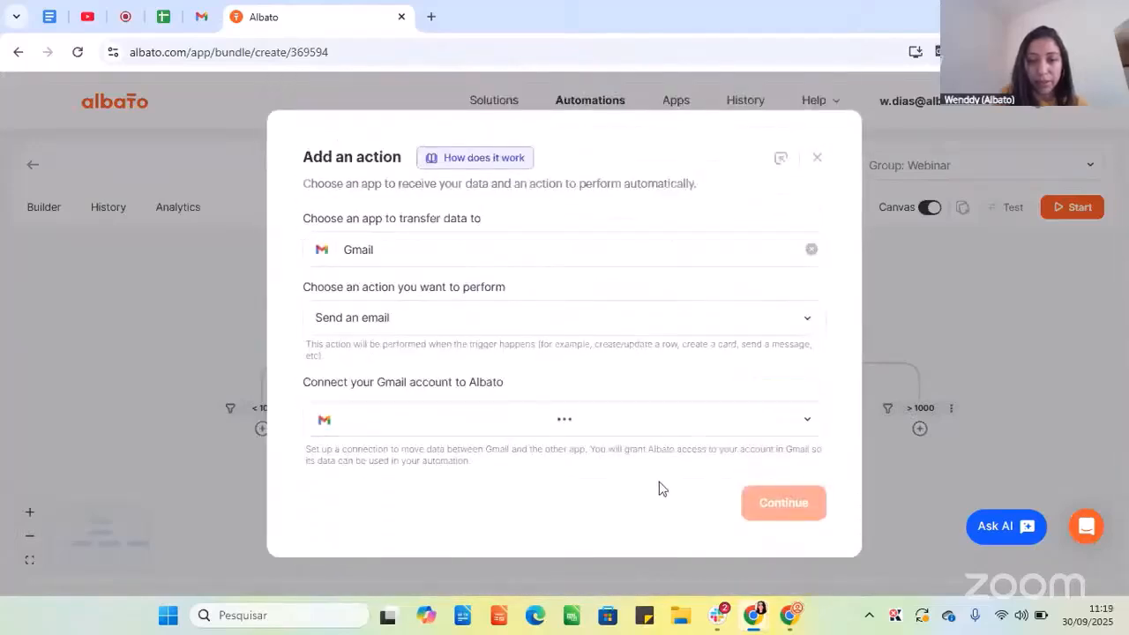
click(776, 501)
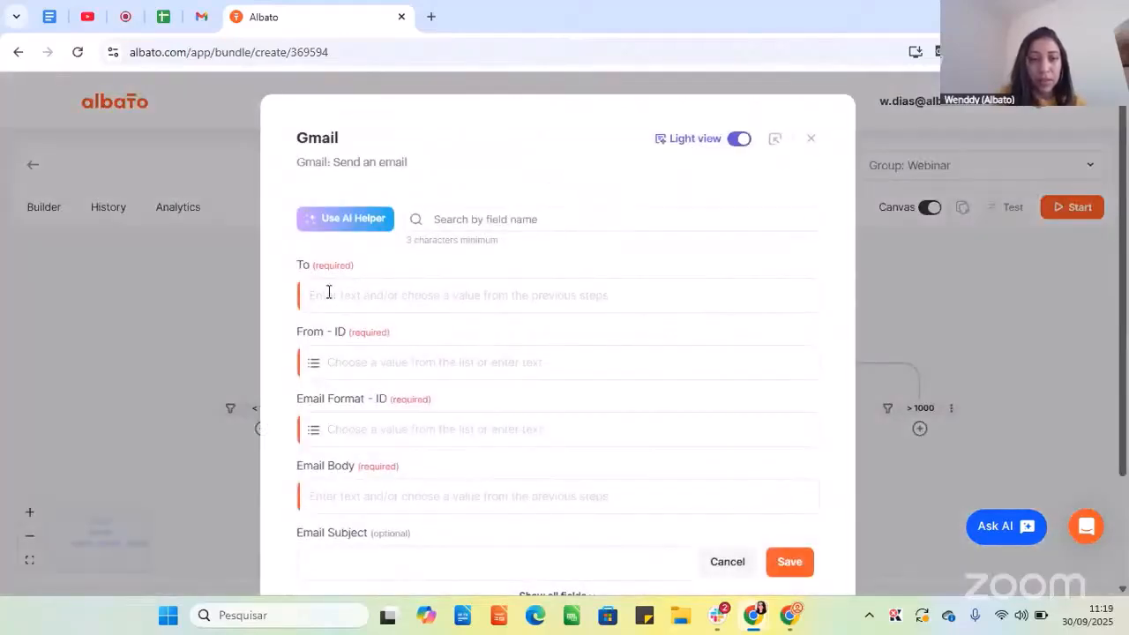
Map the email's To field to Column Email from the Google Sheets New row created step.
click(328, 292)
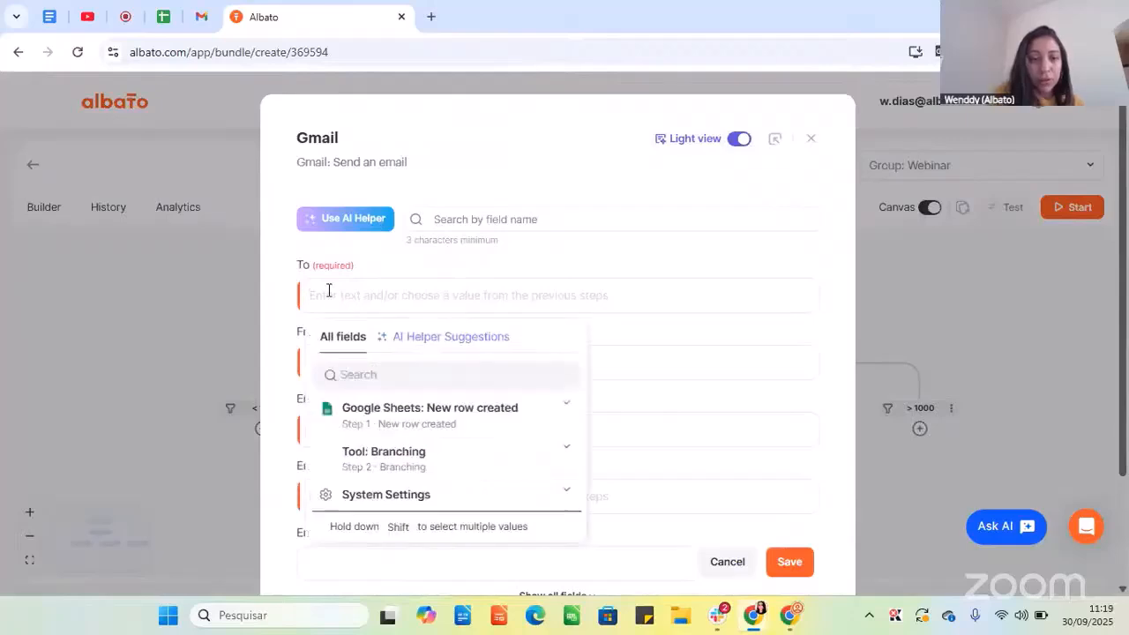
double_click(302, 267)
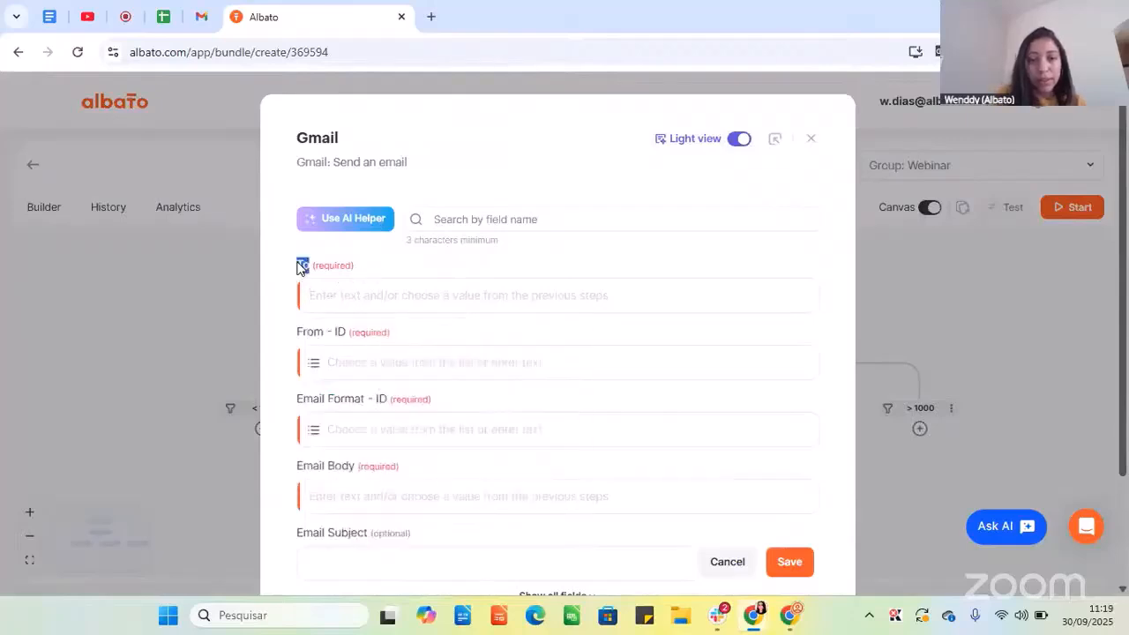
click(342, 295)
scroll(491, 253, down, 1)
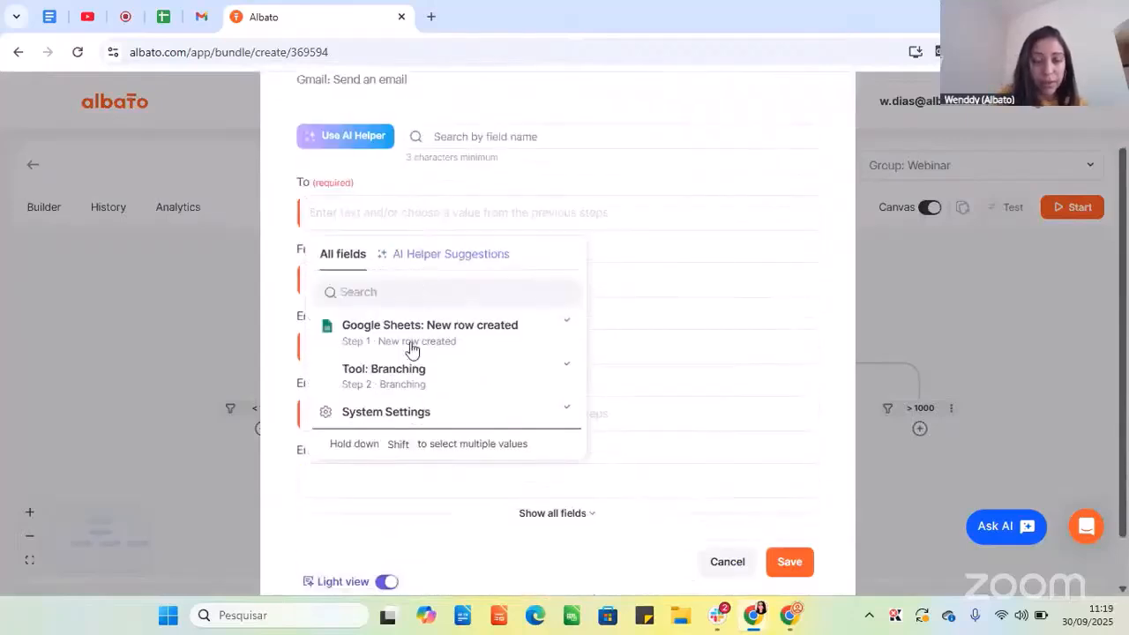
click(456, 339)
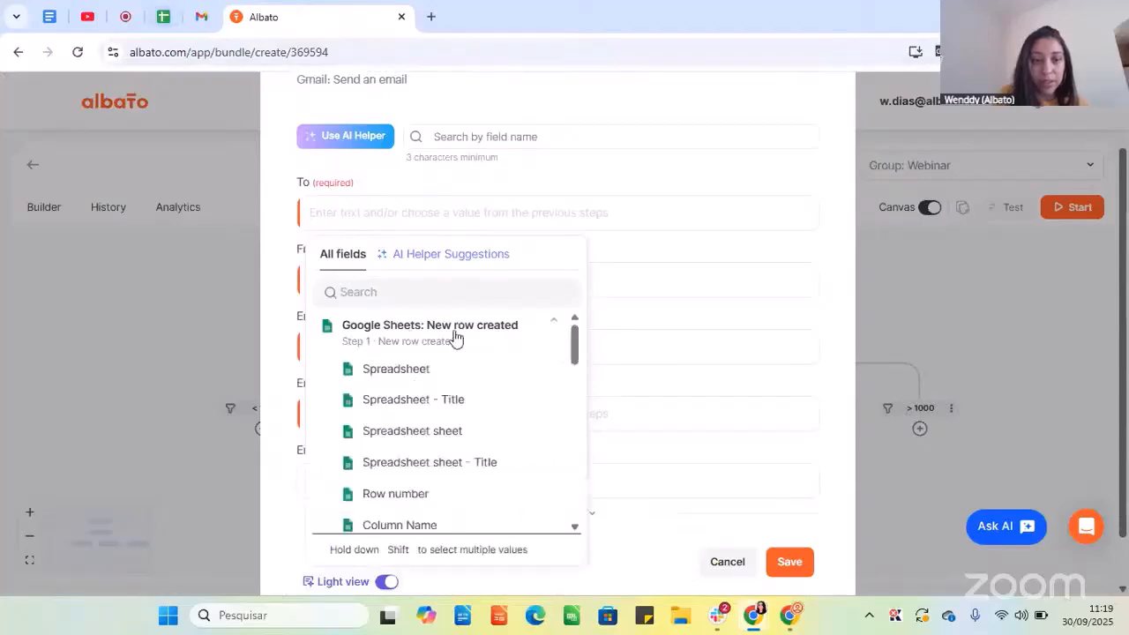
click(393, 295)
text(email)
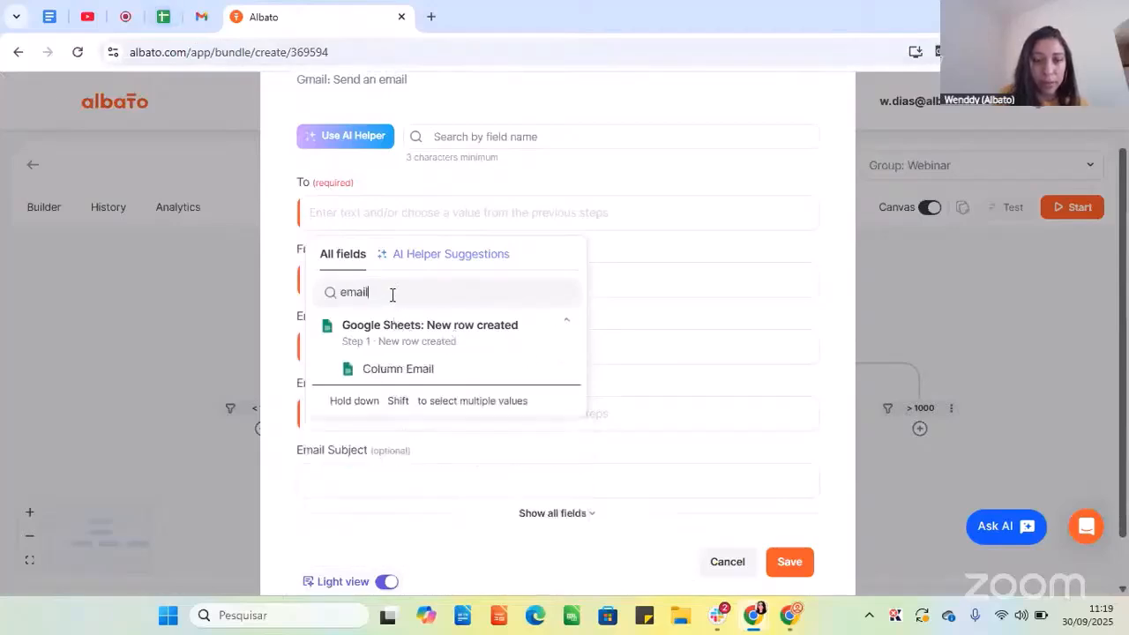
click(390, 372)
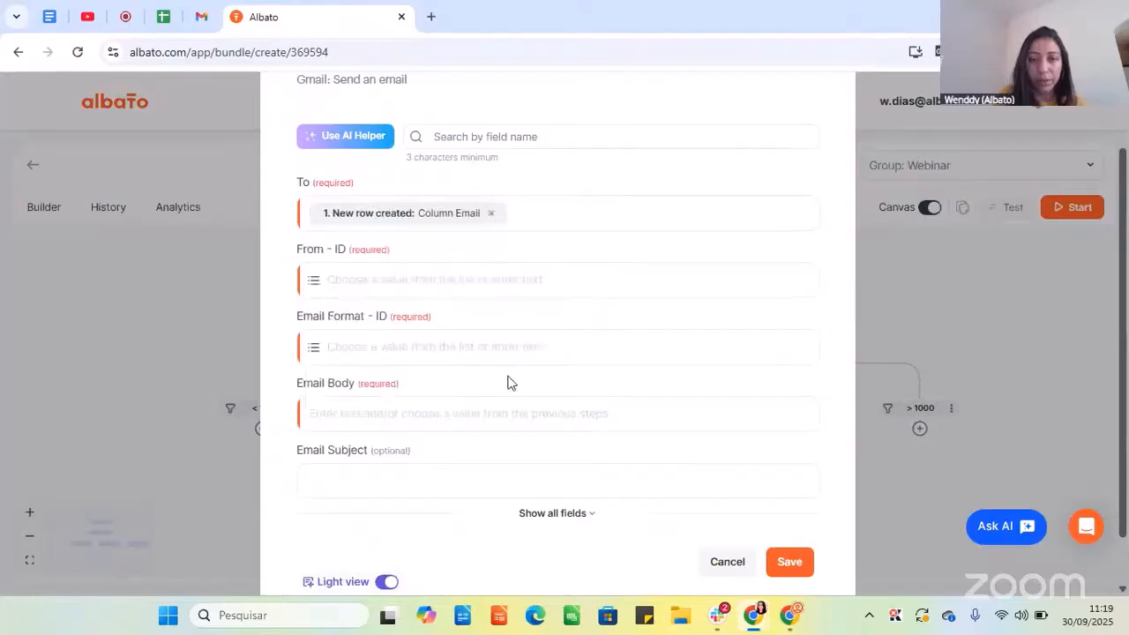
Choose the account's own address as the email's sender and set the email format to Text.
scroll(517, 370, up, 2)
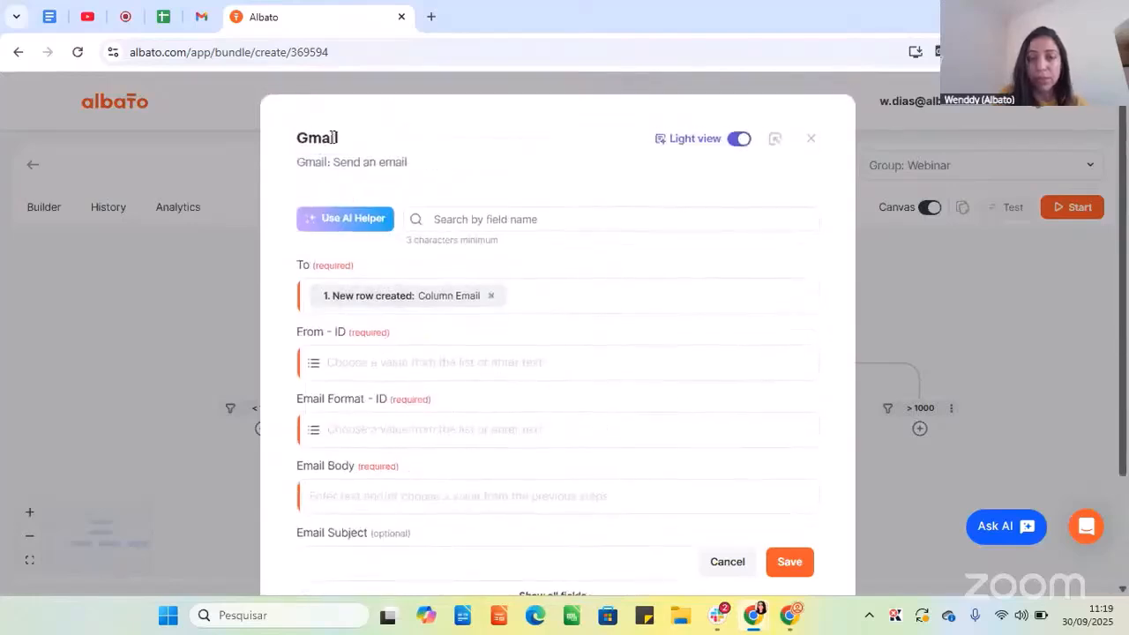
scroll(391, 305, down, 2)
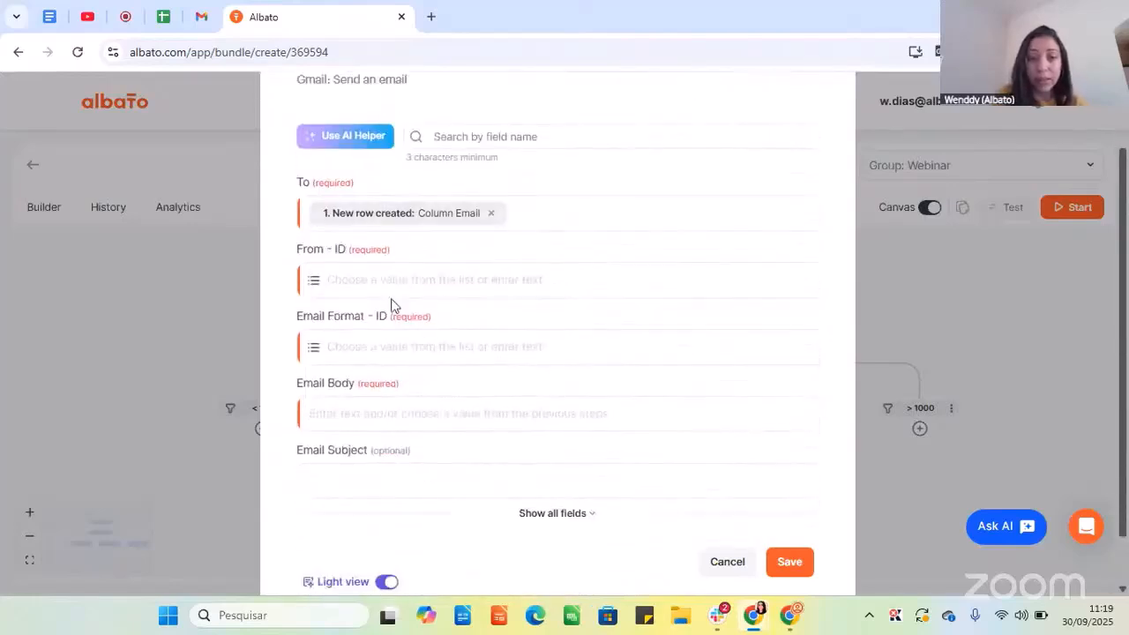
click(345, 284)
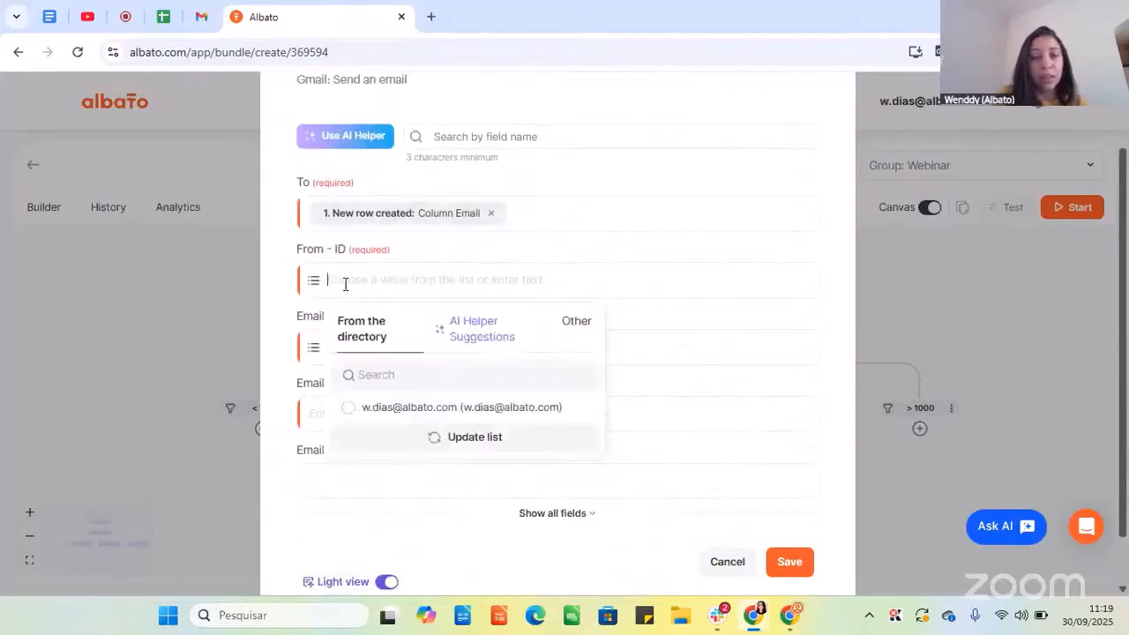
click(391, 408)
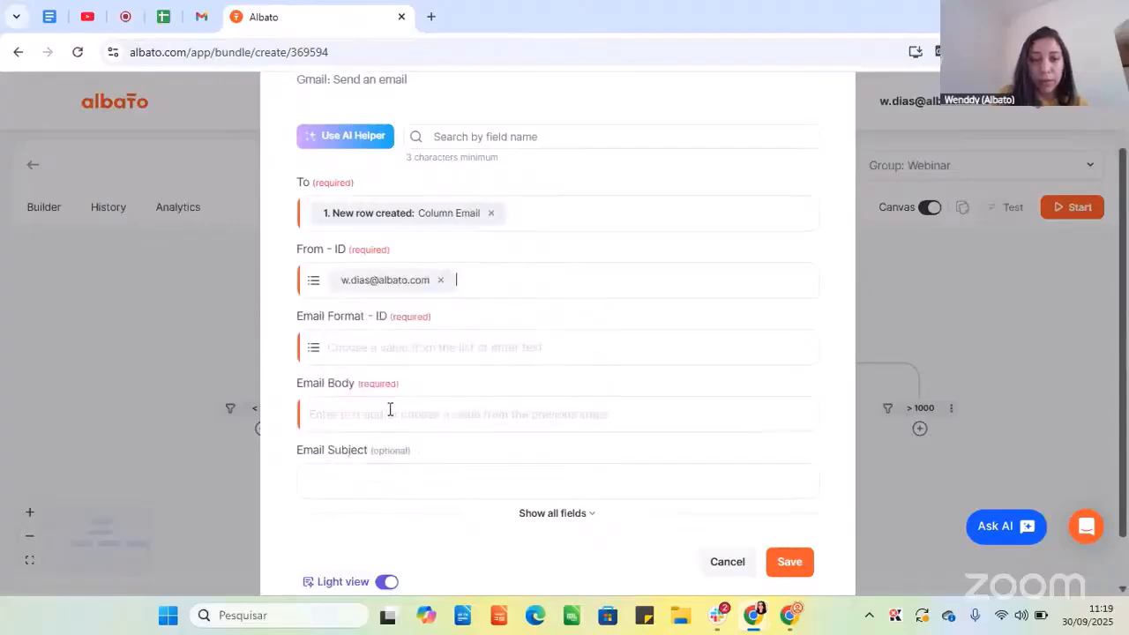
click(359, 347)
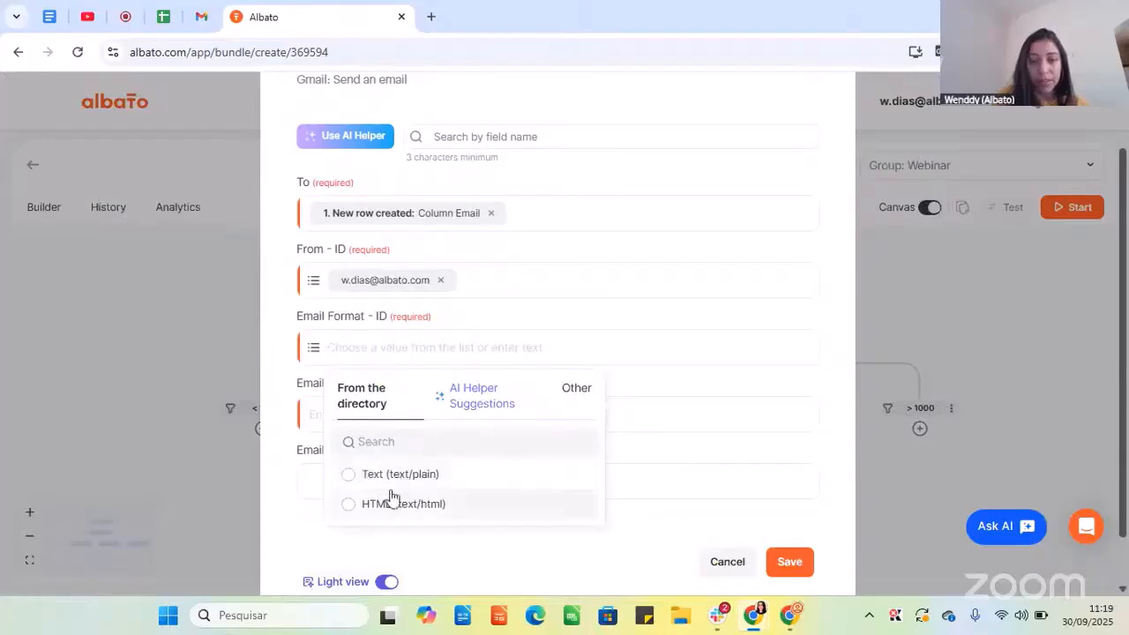
click(365, 475)
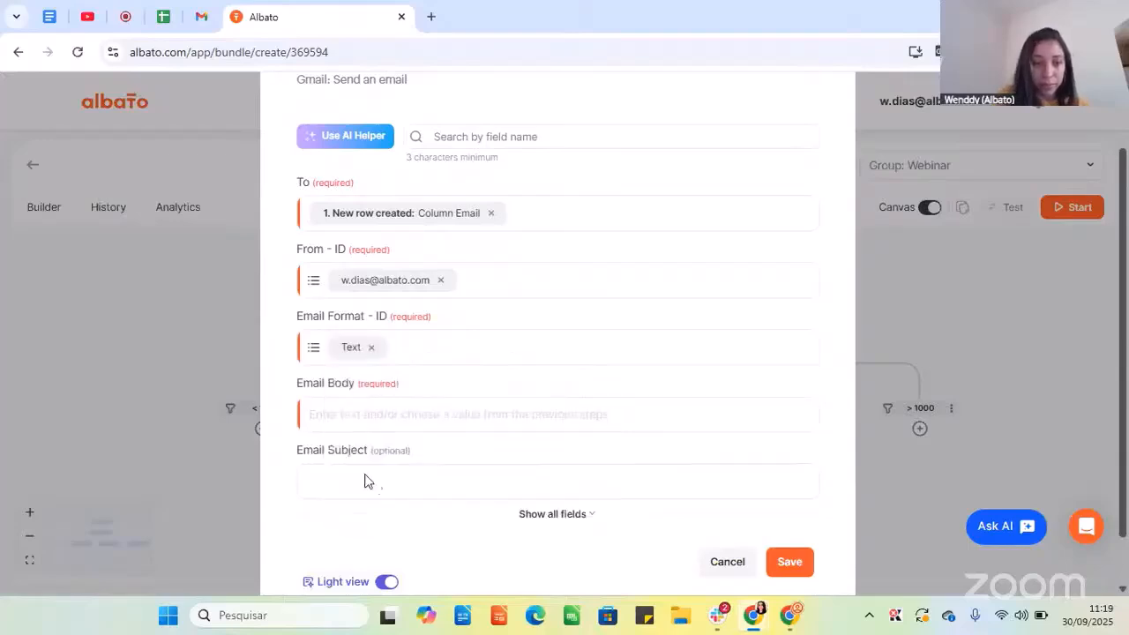
Enter "Test" as the email body, fill in the subject, and save the Gmail action without testing it.
click(359, 415)
text(Test)
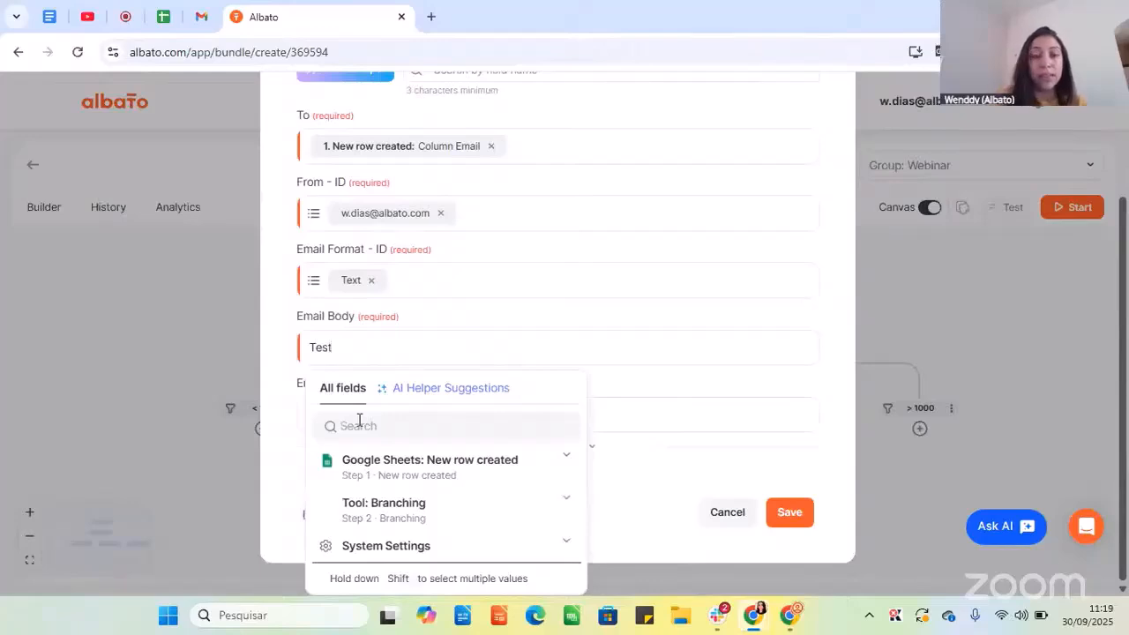
click(342, 316)
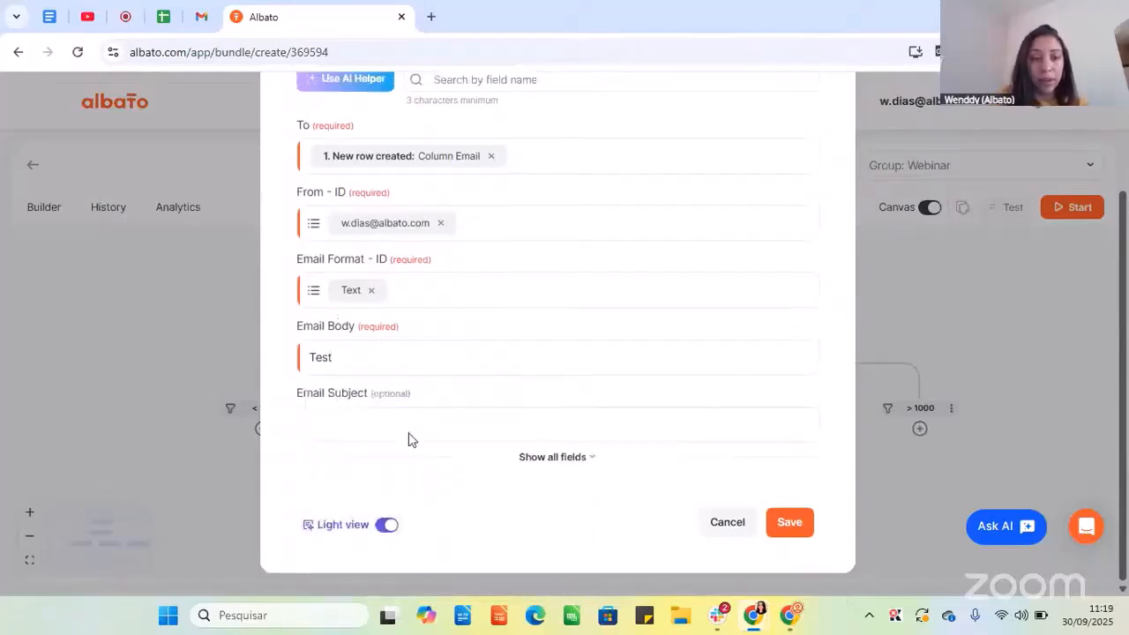
click(409, 438)
text(T)
click(350, 312)
click(789, 526)
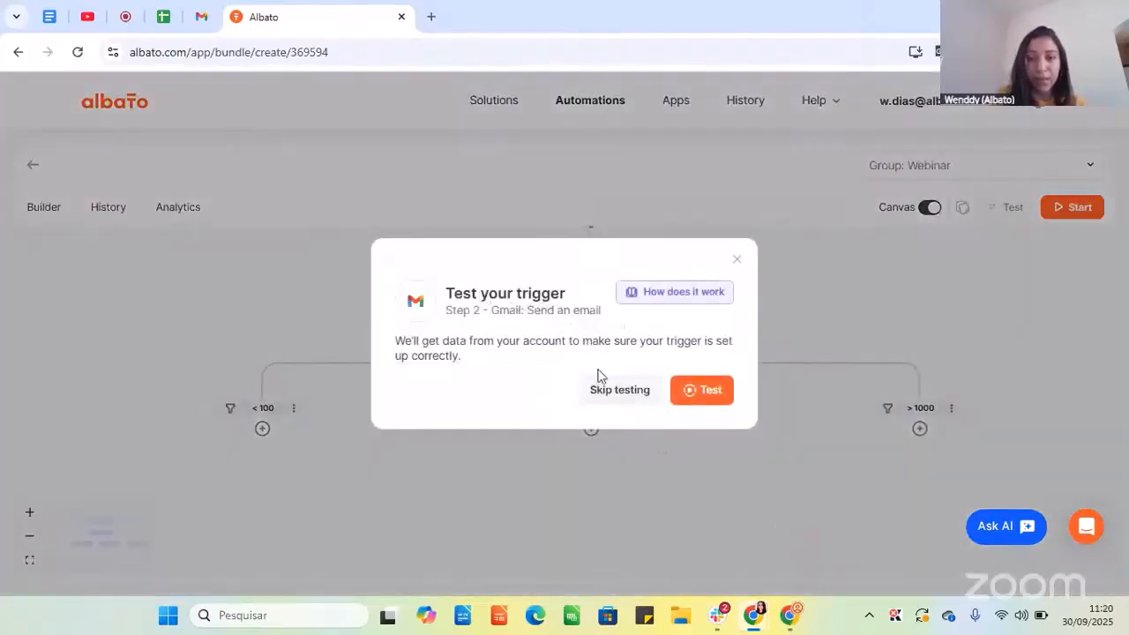
click(607, 391)
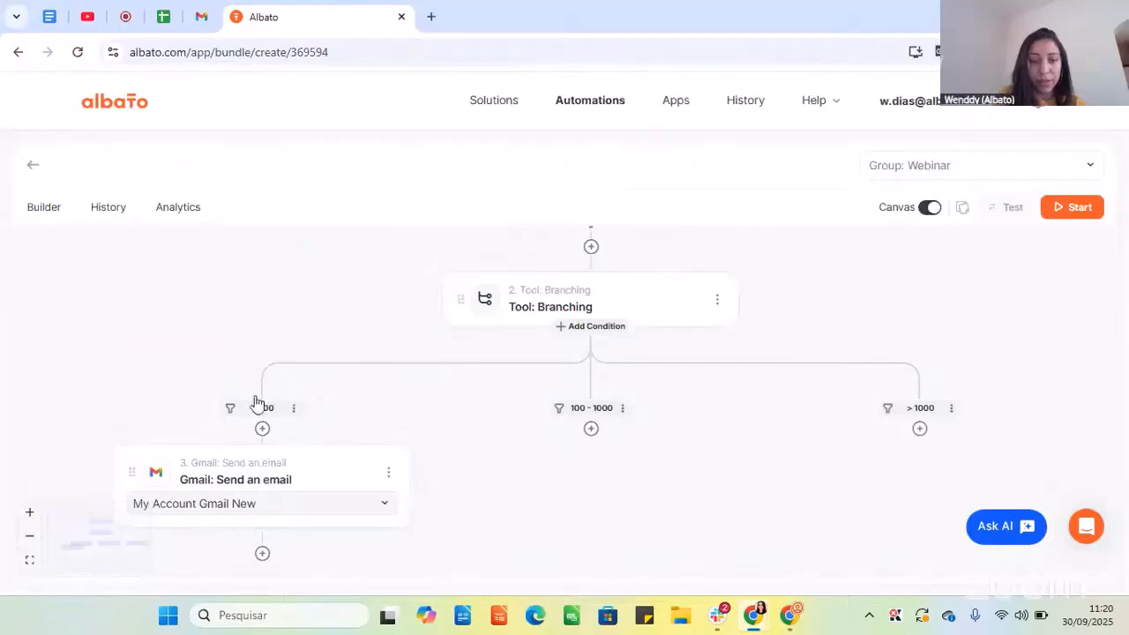
Start an action under the "100 - 1000" branch with ClickUp as the app and Create a task as the action.
scroll(269, 441, down, 1)
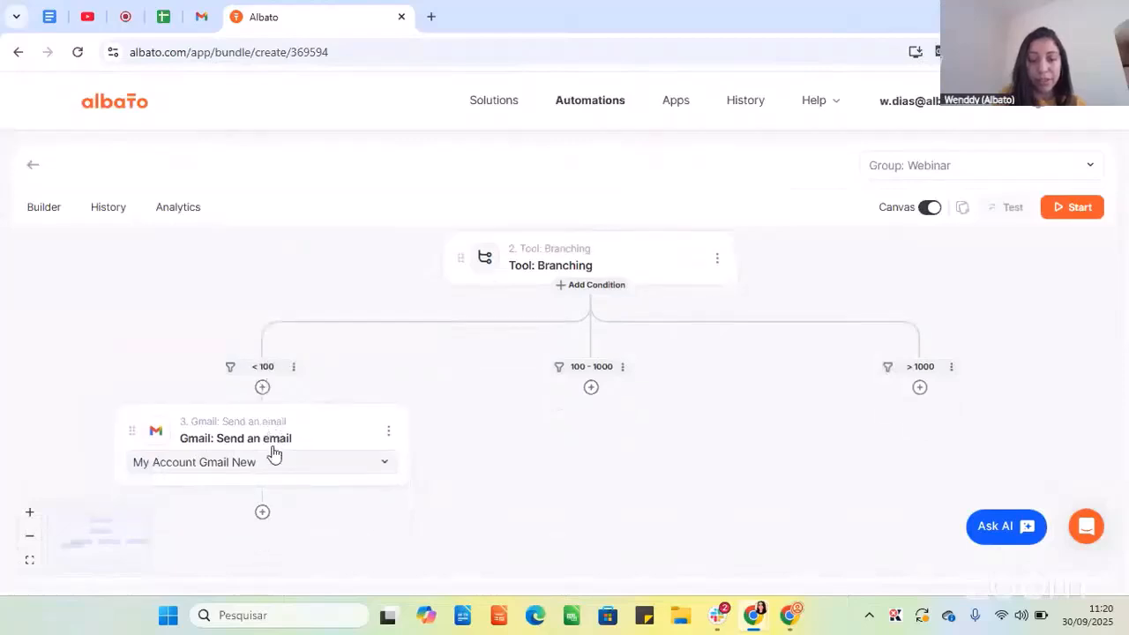
scroll(268, 490, down, 1)
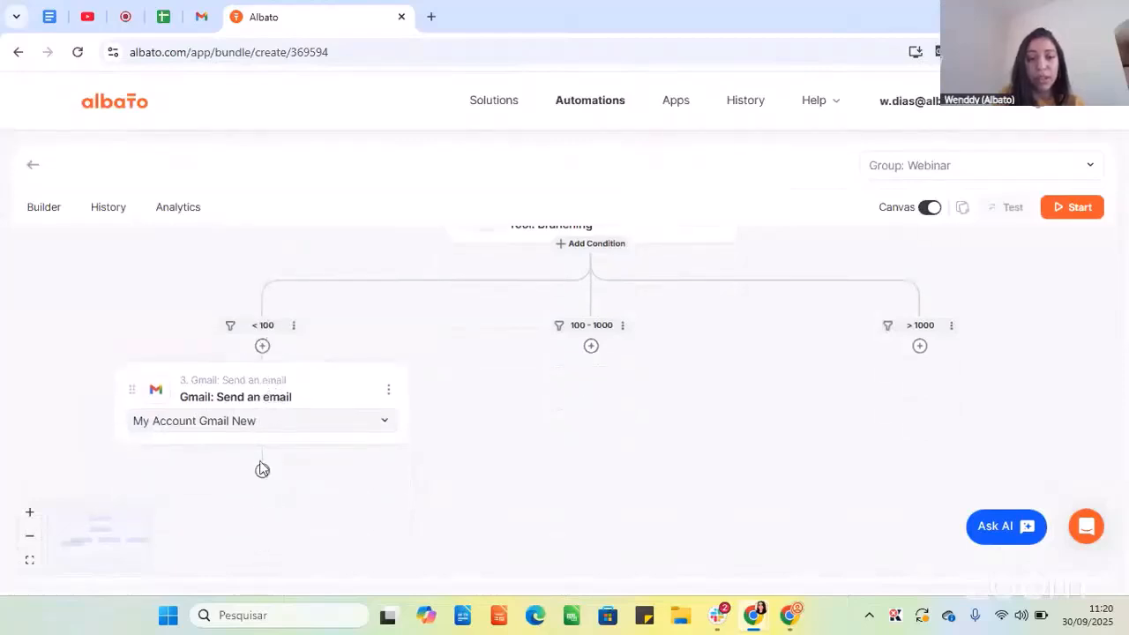
scroll(267, 499, up, 2)
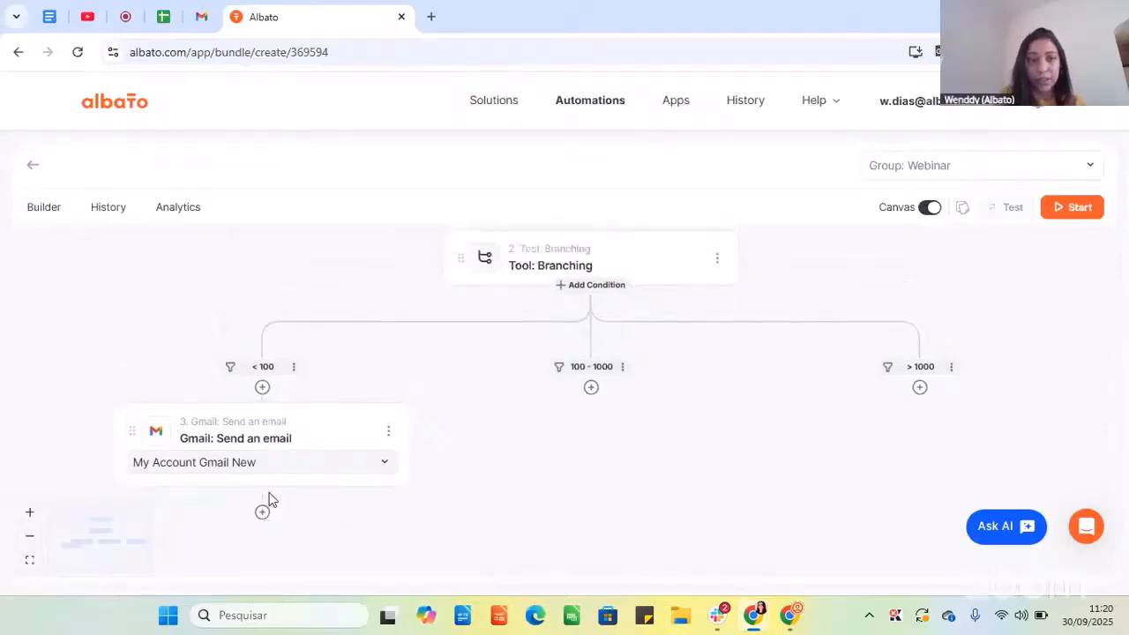
scroll(432, 468, down, 1)
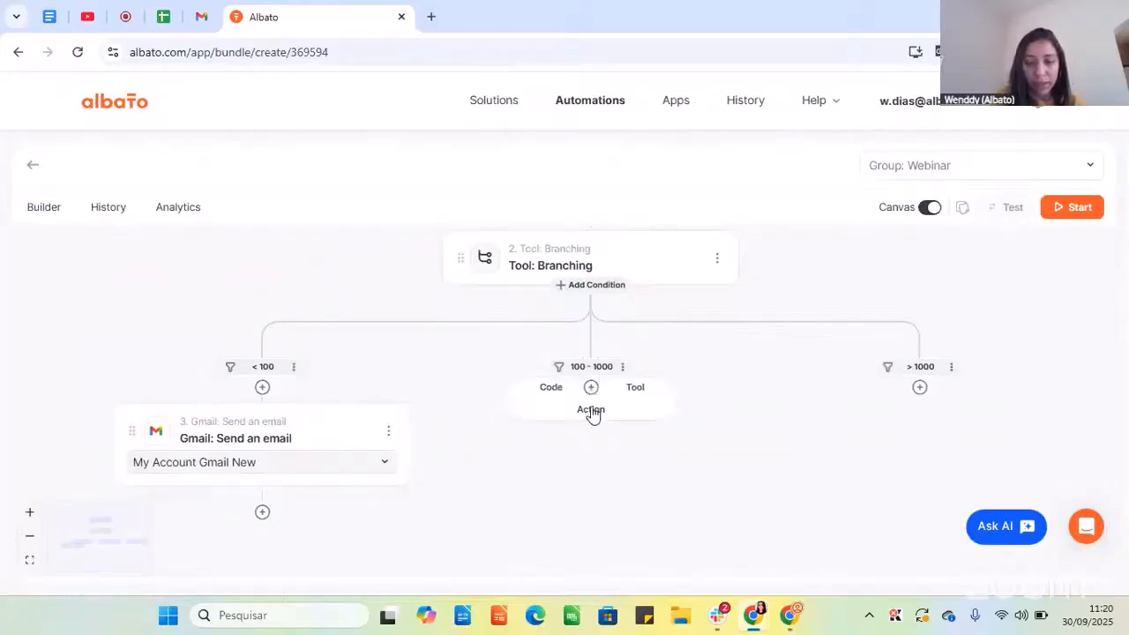
click(590, 409)
click(407, 294)
text(clickup)
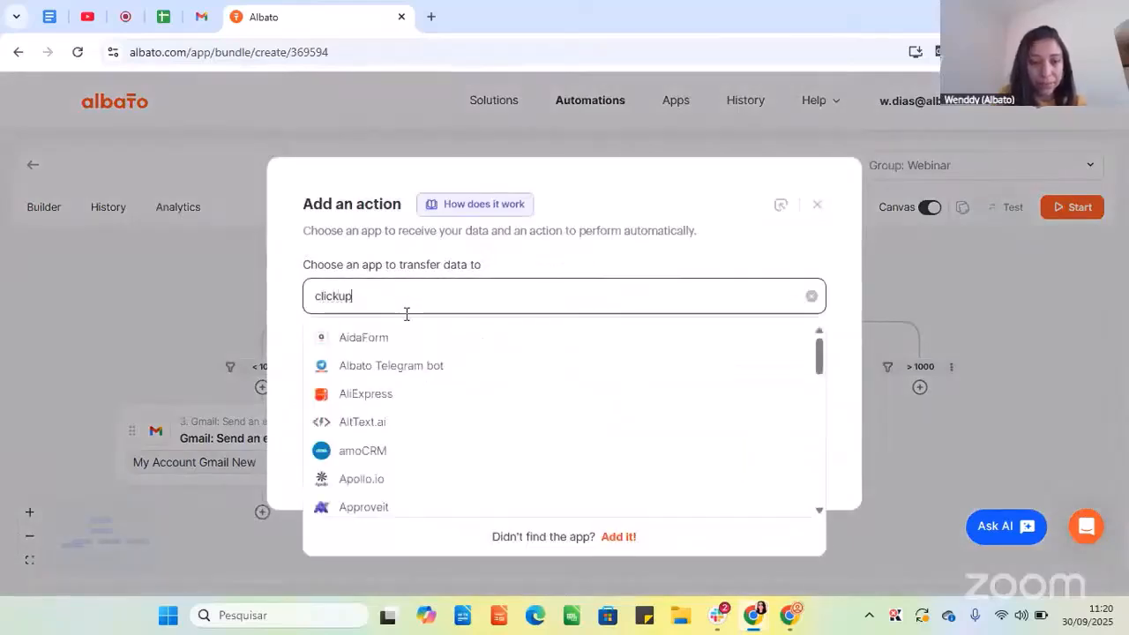
click(393, 340)
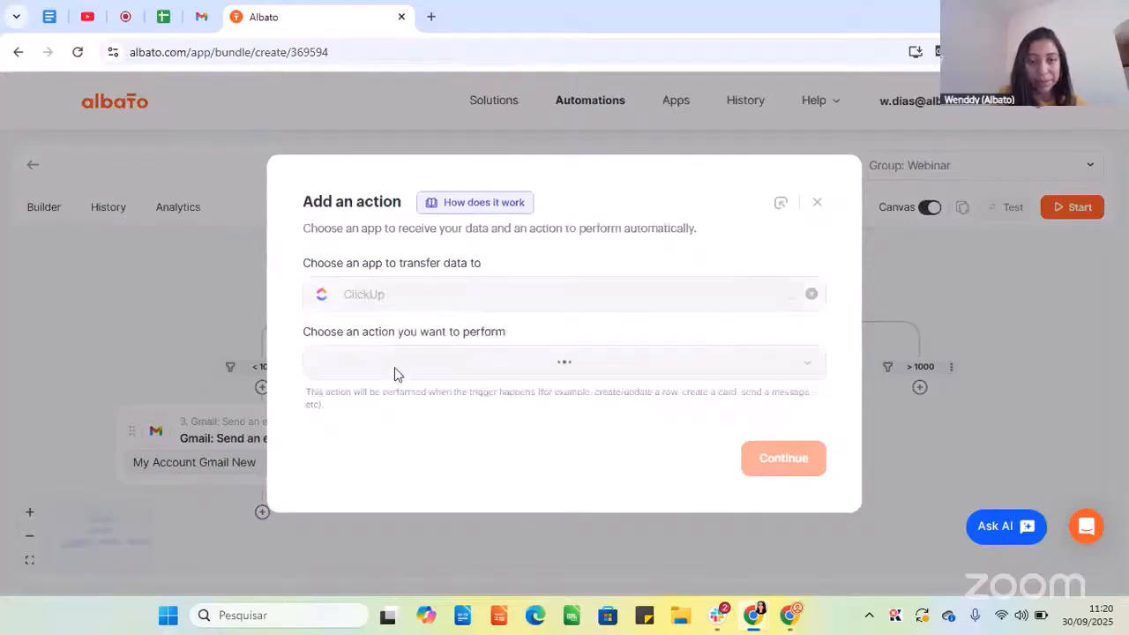
click(462, 367)
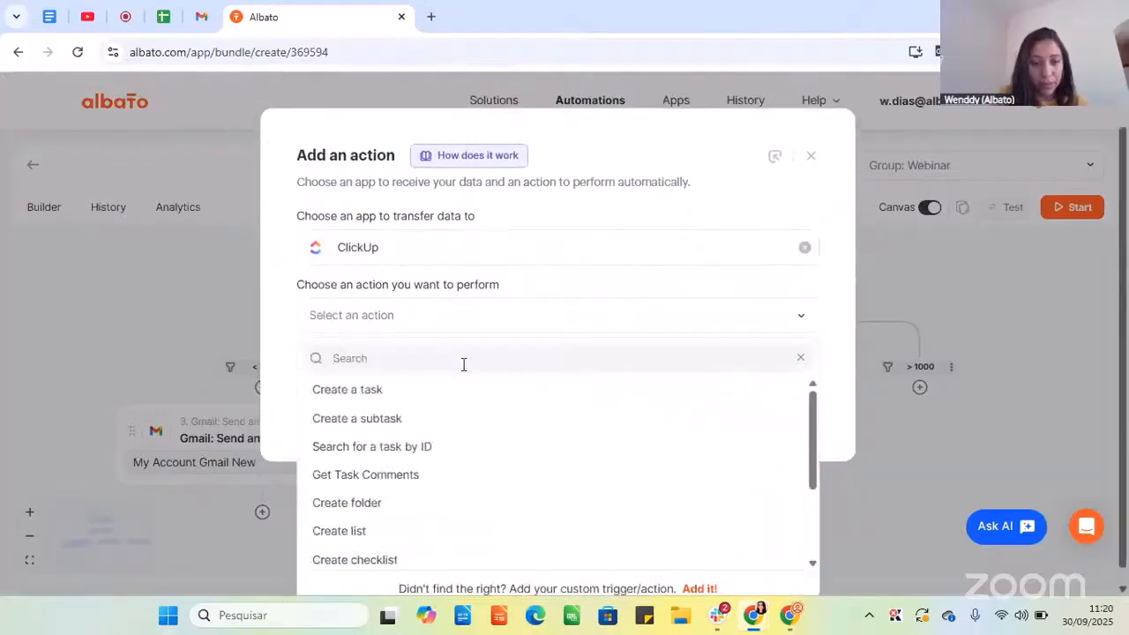
click(358, 400)
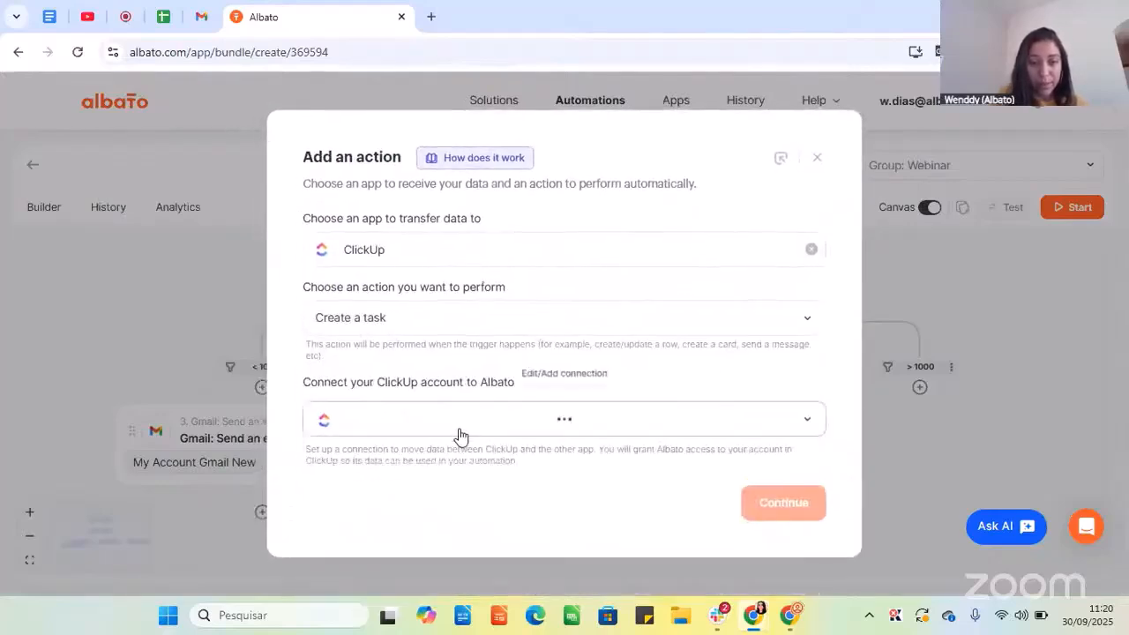
Set the ClickUp workspace to Albato Workspace and the space to Support Team, choose a list, and continue to the task fields.
scroll(529, 406, down, 3)
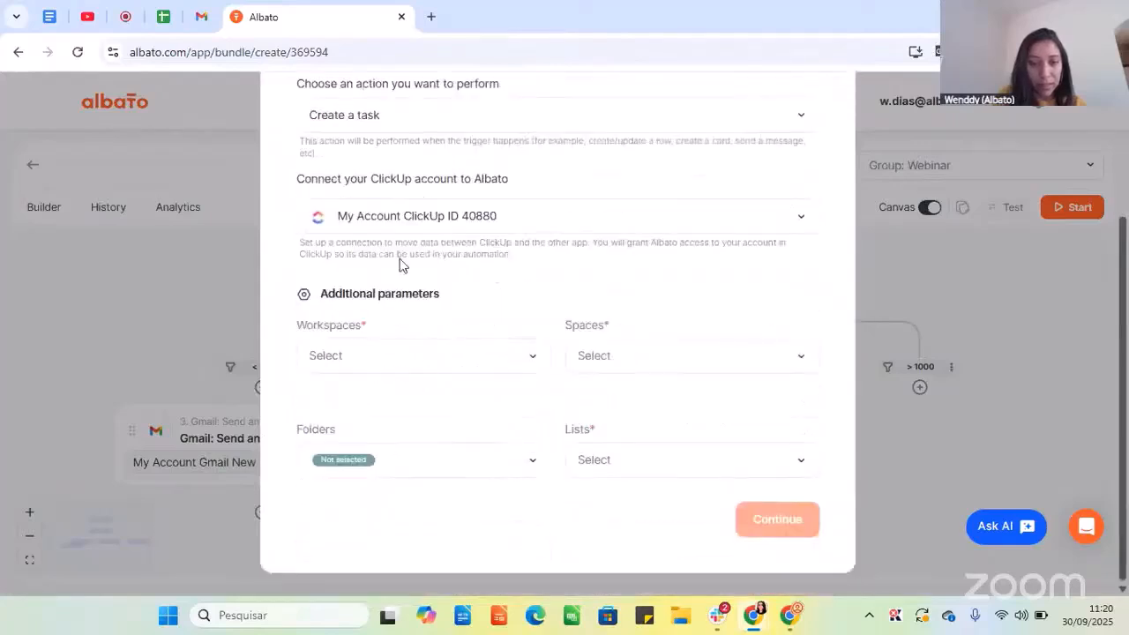
click(396, 364)
click(385, 434)
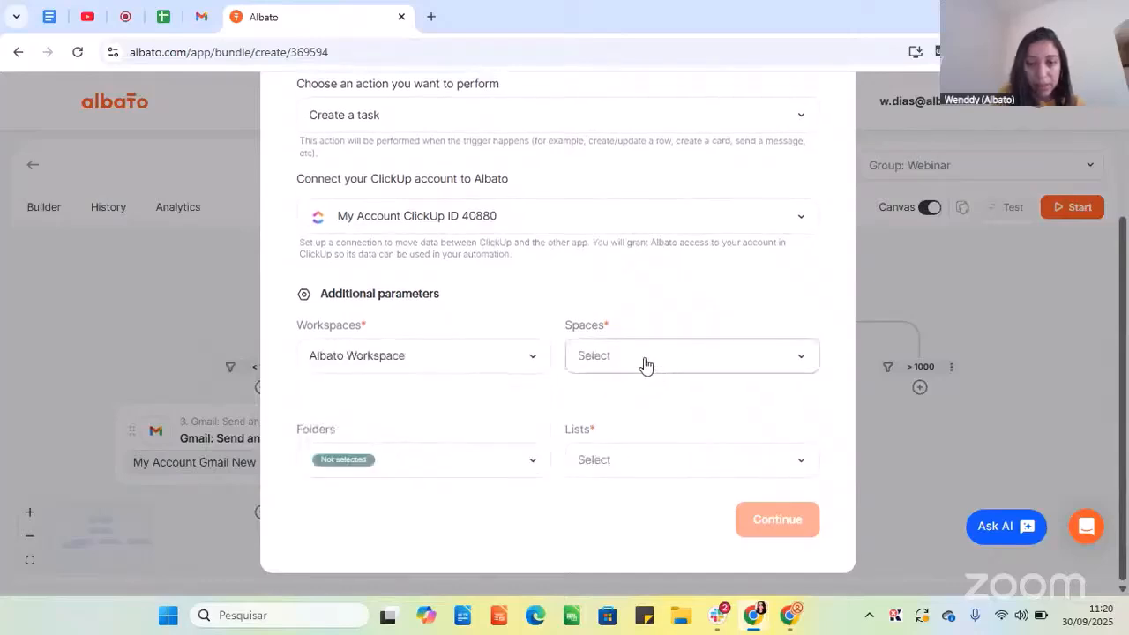
click(644, 360)
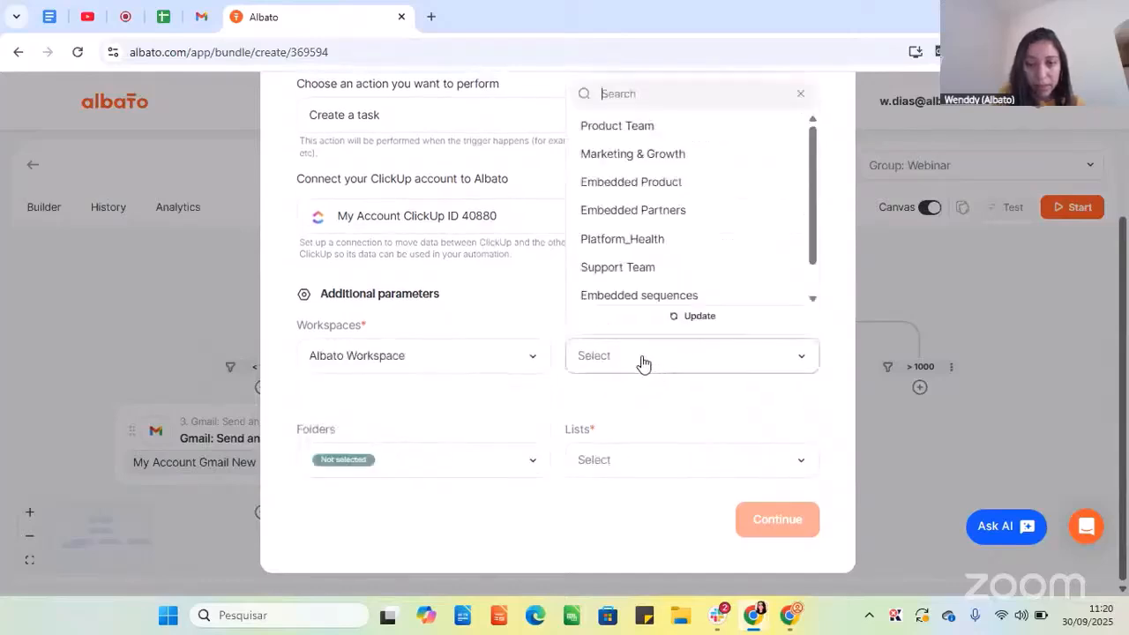
click(623, 270)
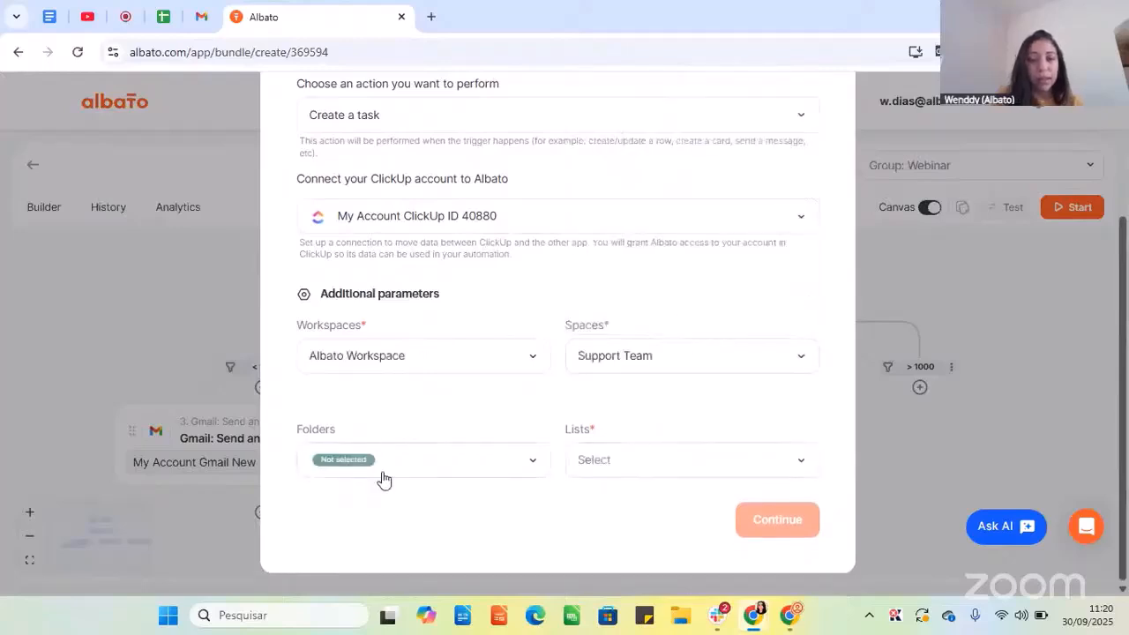
click(649, 469)
click(610, 336)
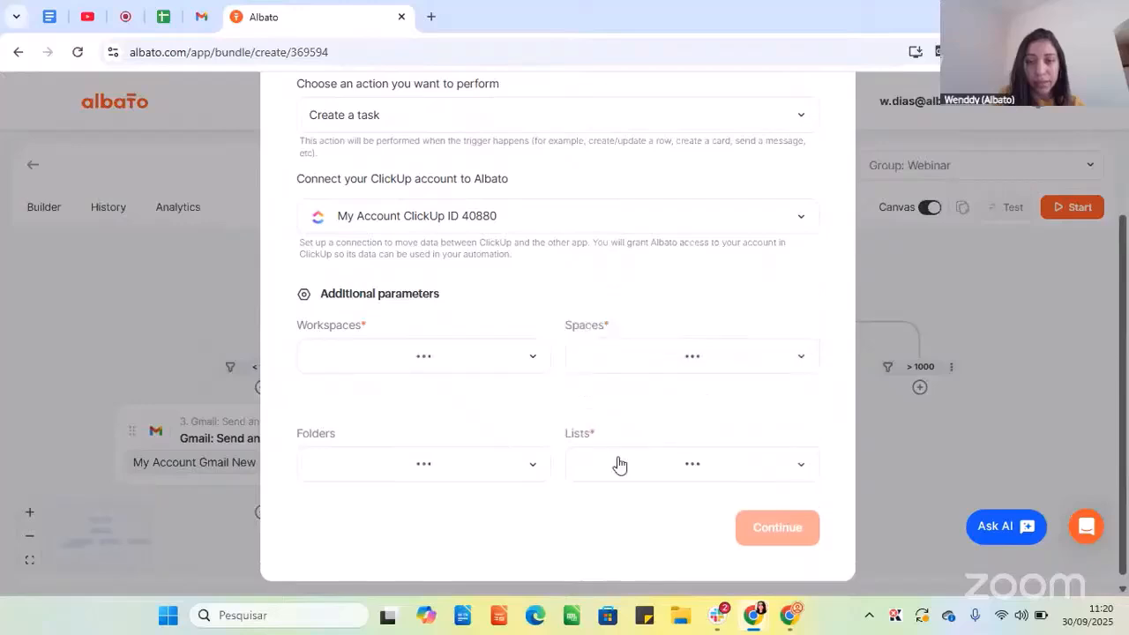
click(780, 528)
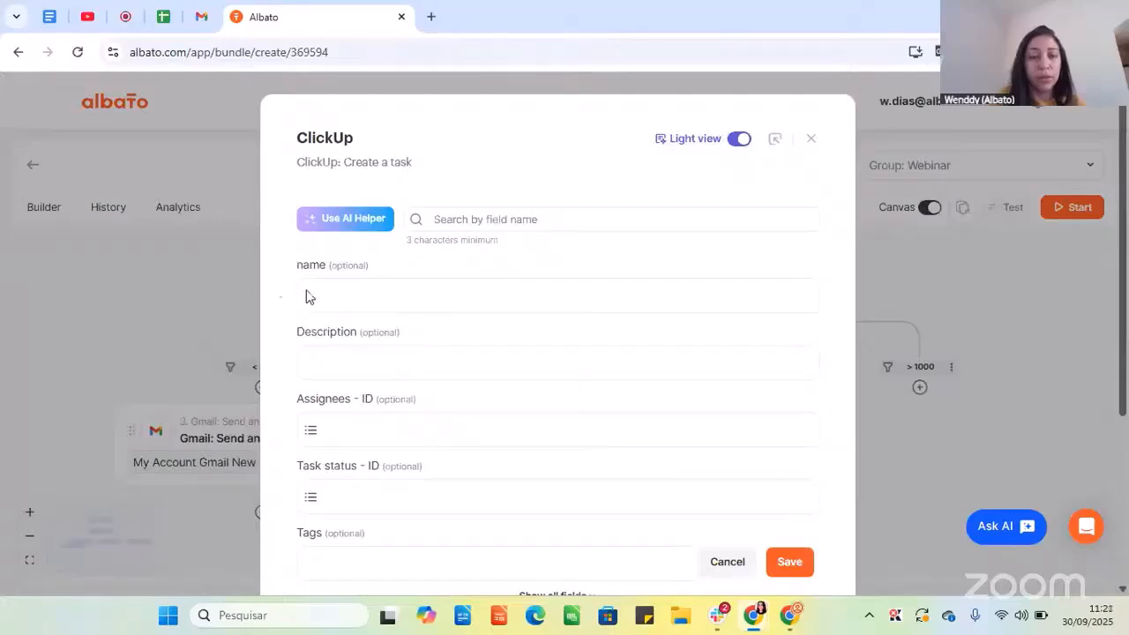
Set the ClickUp task's name to "Test".
click(333, 290)
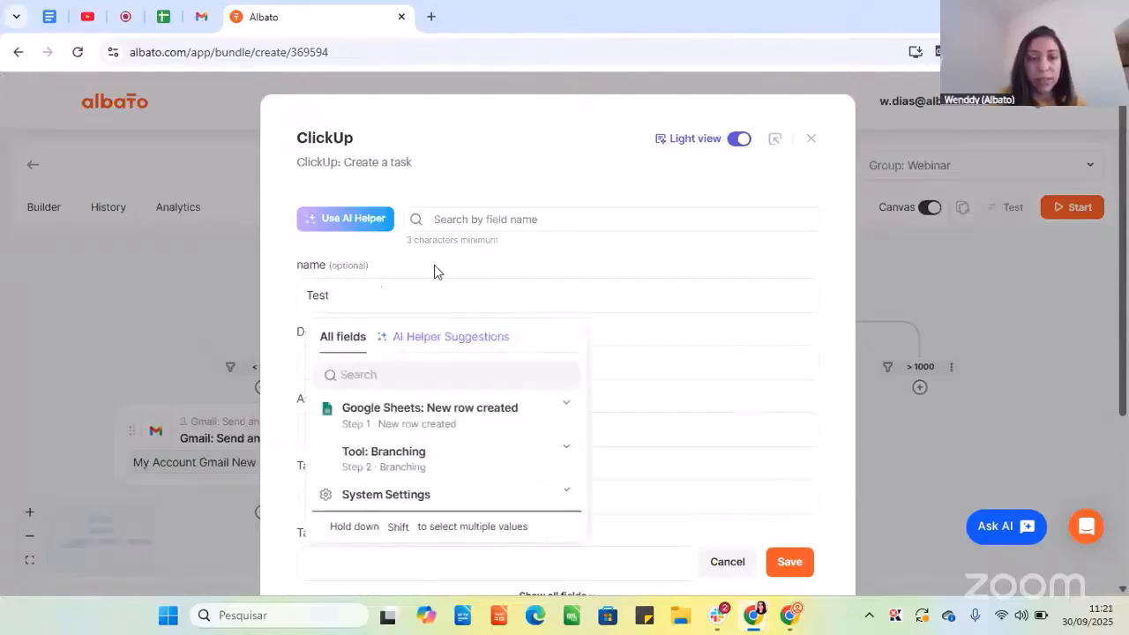
click(366, 265)
scroll(365, 312, down, 2)
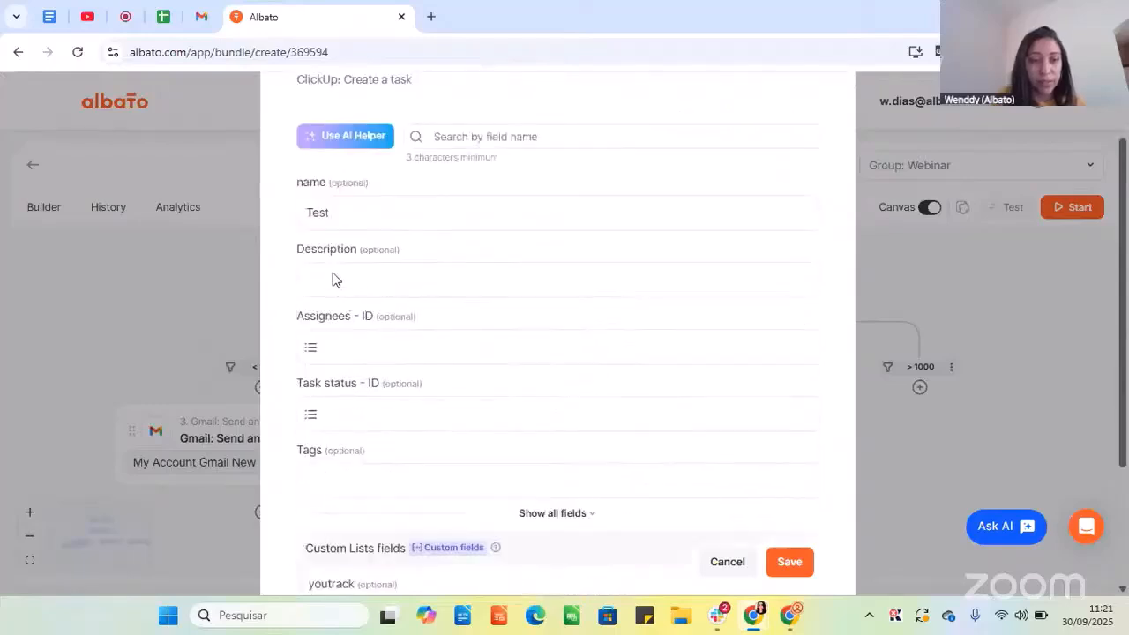
Set the ClickUp task's description to "Test" and assign the task to the account owner.
click(335, 290)
text(Test)
click(350, 250)
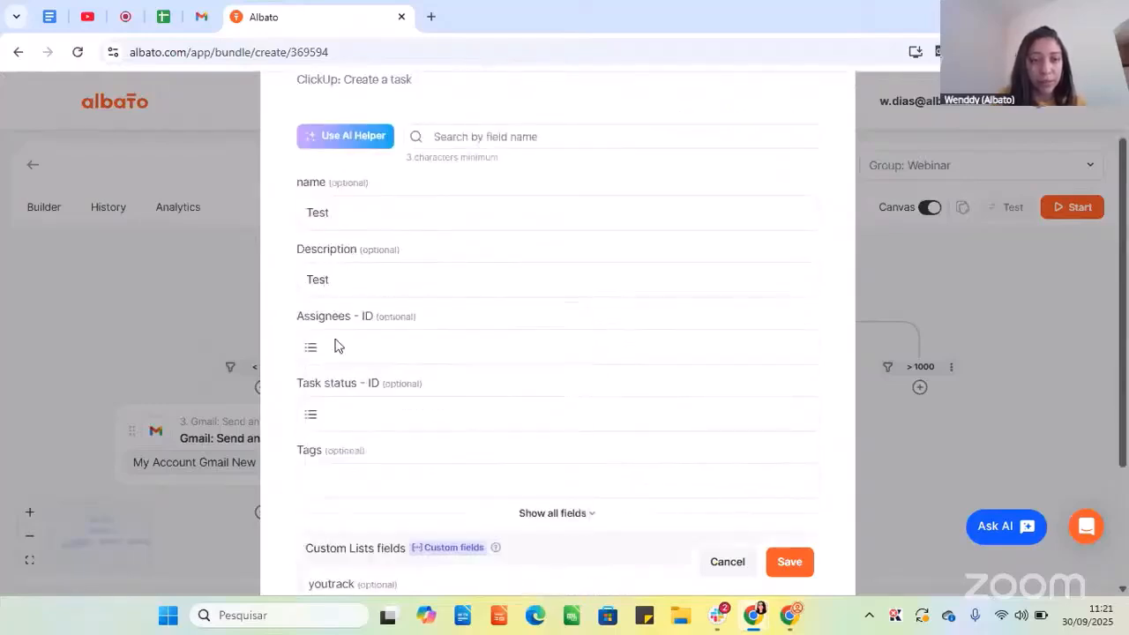
click(335, 348)
click(394, 290)
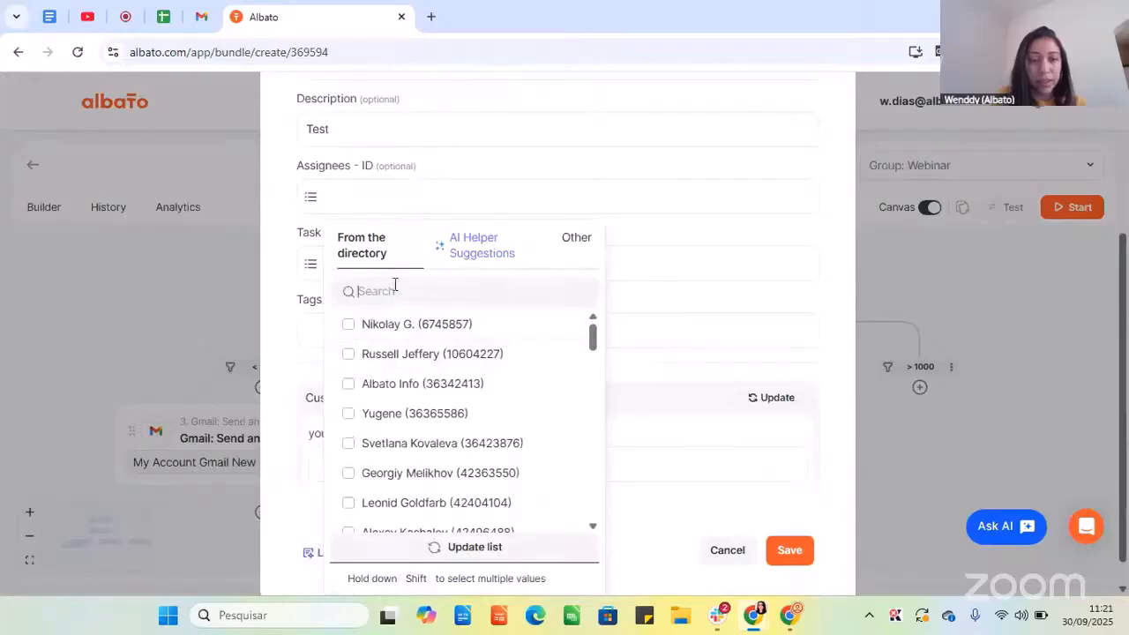
text(we)
click(382, 324)
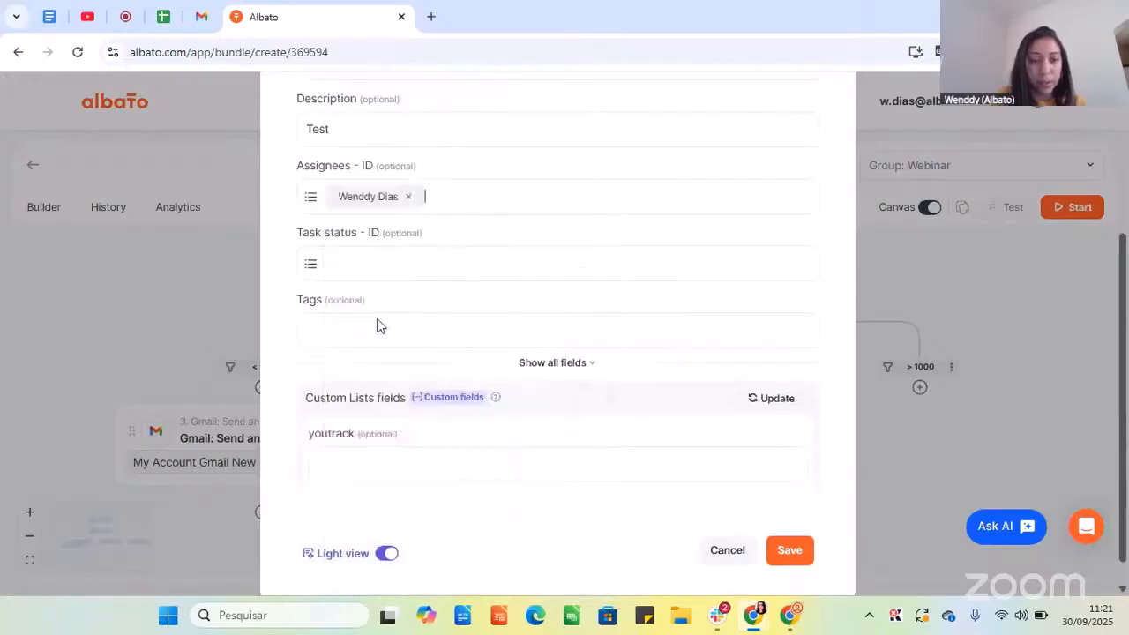
Set the ClickUp task status to "to do" and save the action without testing it.
click(342, 269)
click(355, 392)
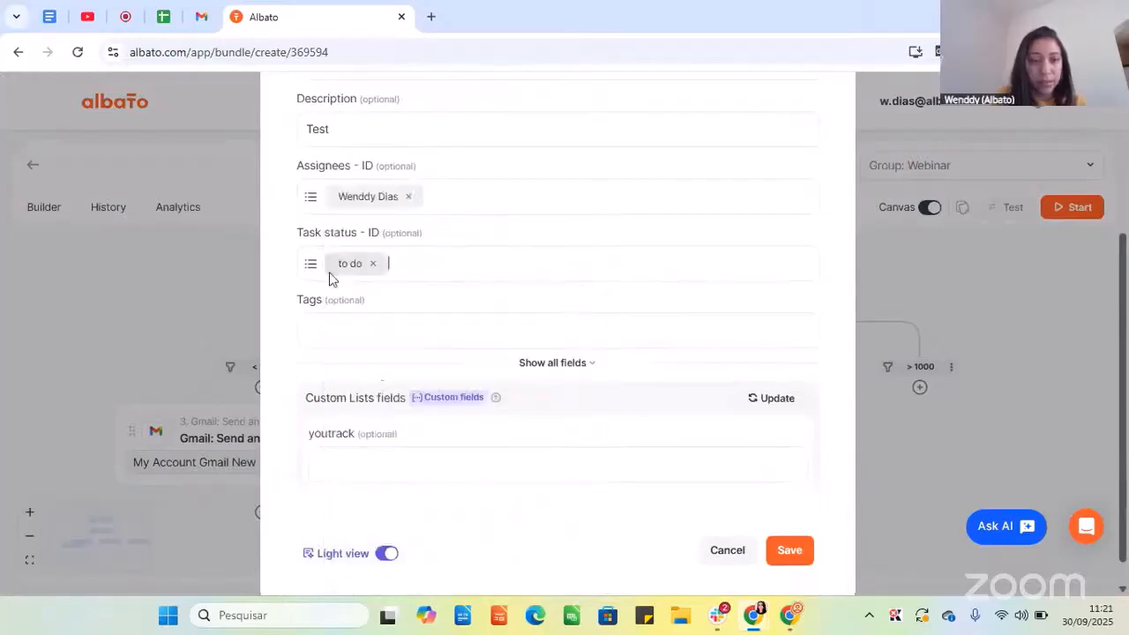
scroll(697, 414, up, 3)
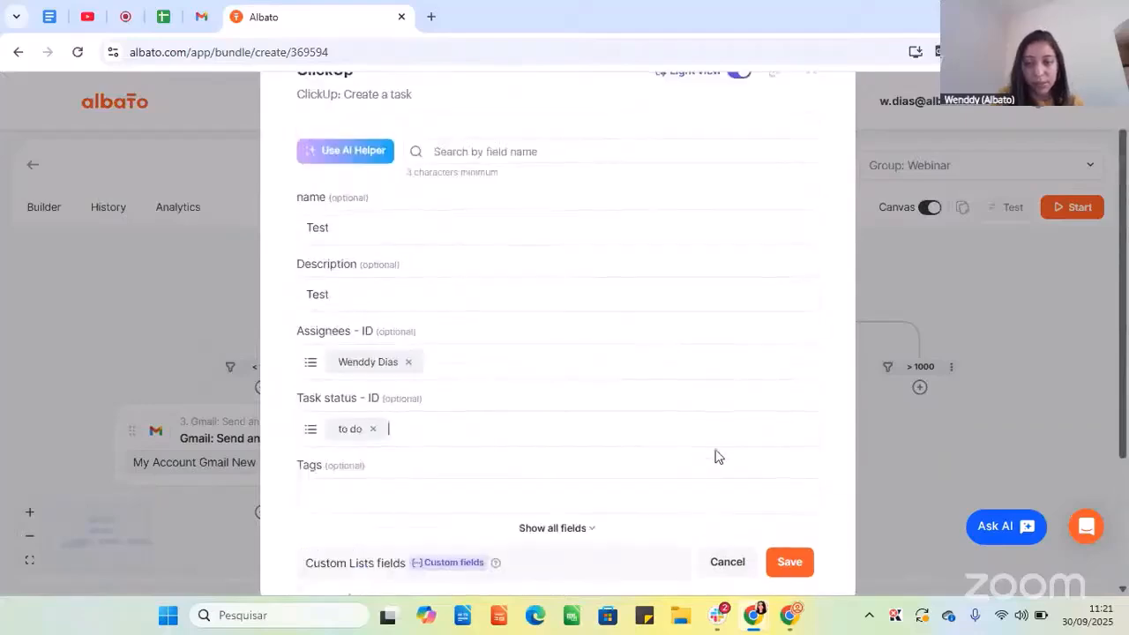
scroll(741, 383, down, 3)
scroll(758, 414, up, 3)
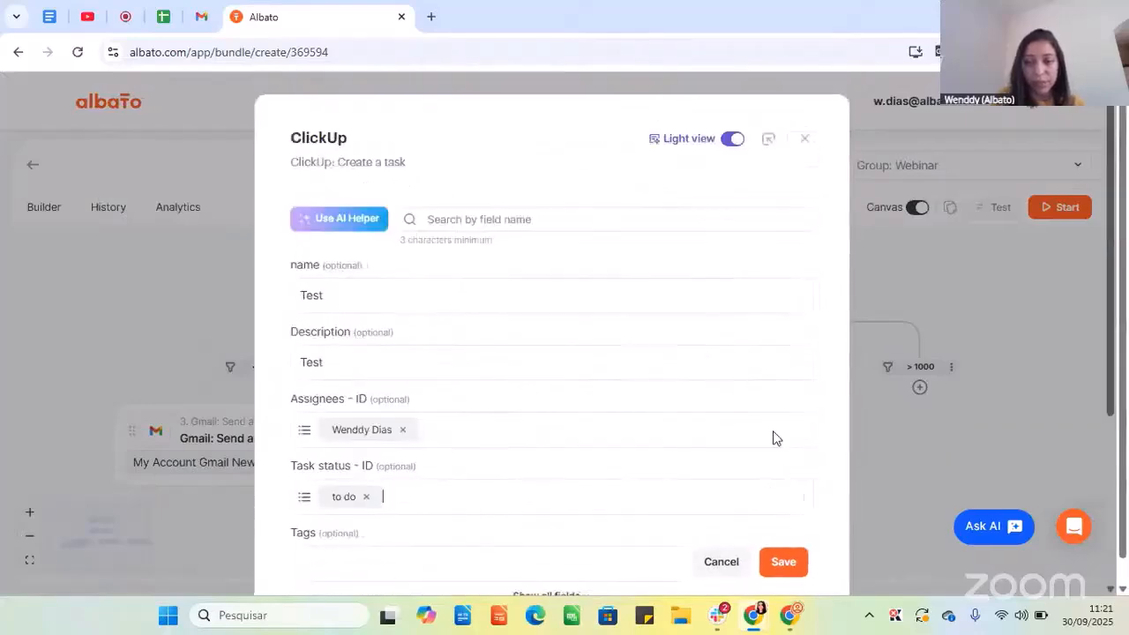
click(789, 562)
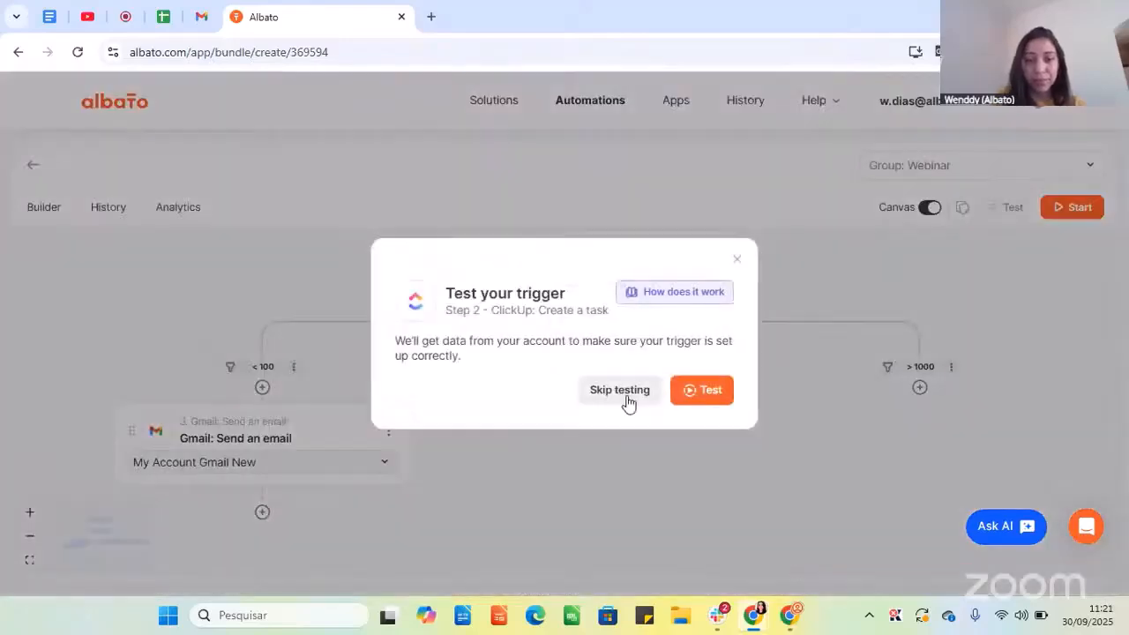
click(628, 398)
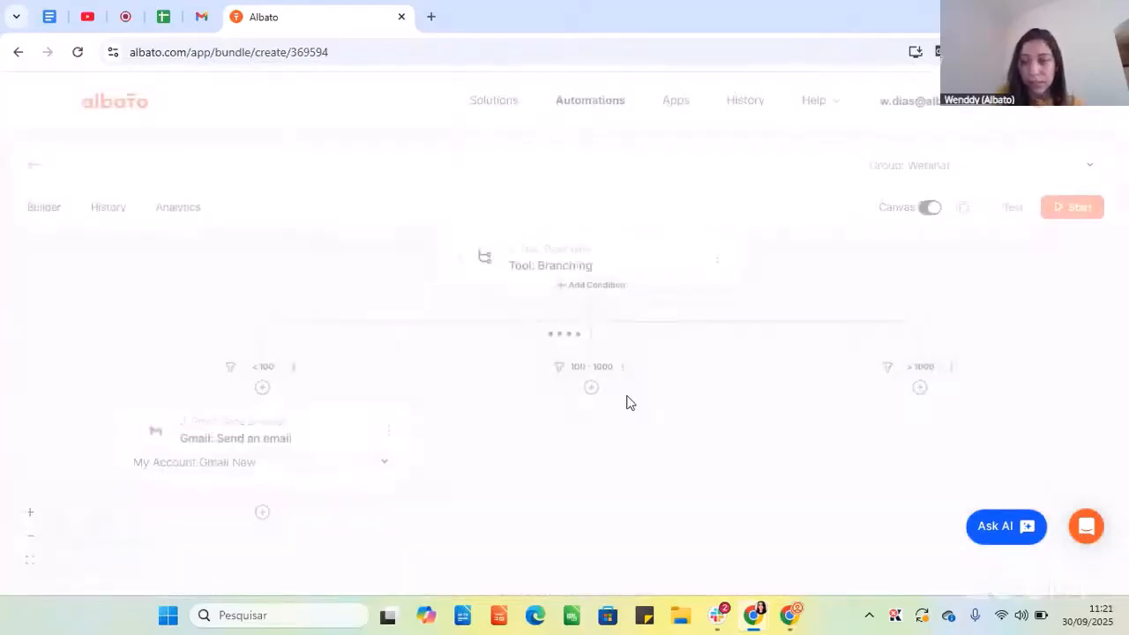
Start an action under the "> 1000" branch with Slack as the app and Send a private message to a user as the action.
scroll(777, 385, down, 1)
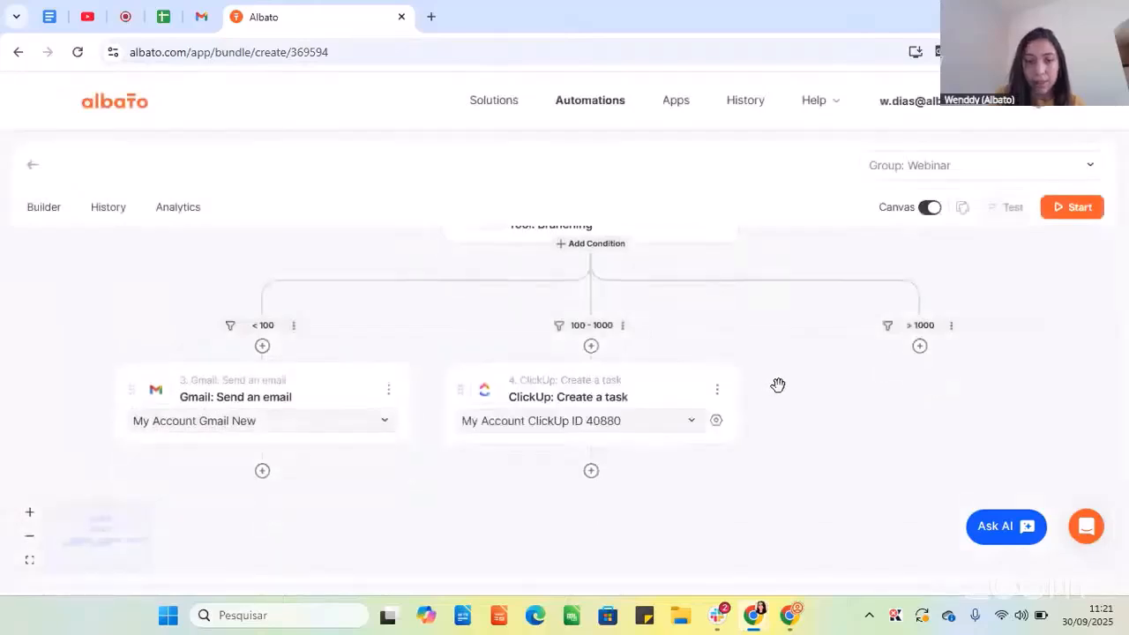
click(920, 350)
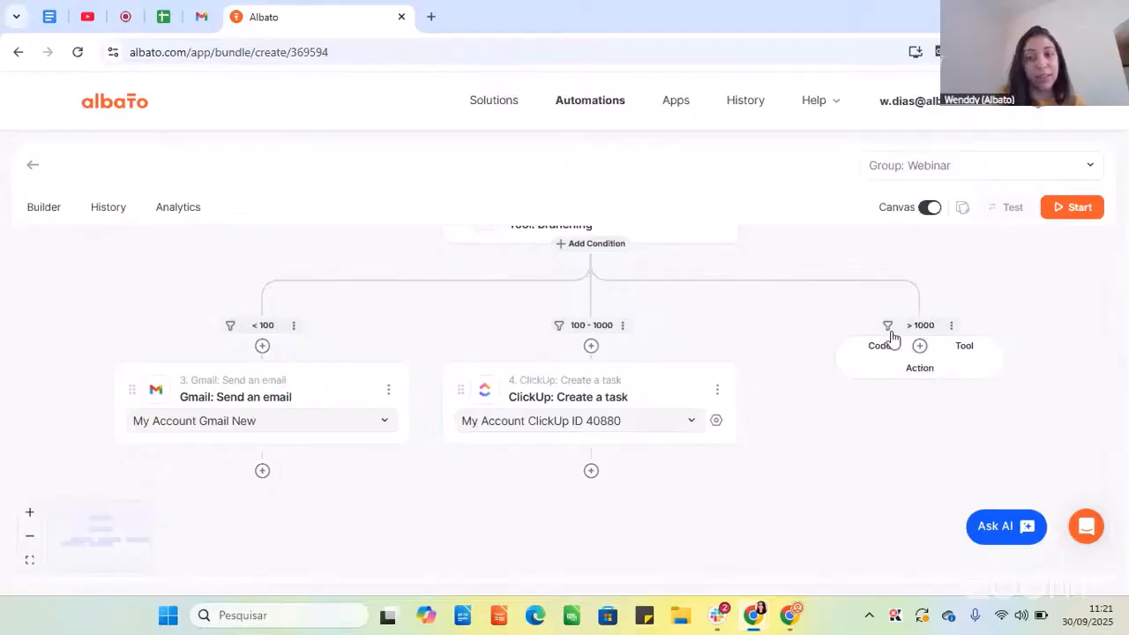
click(920, 371)
click(435, 292)
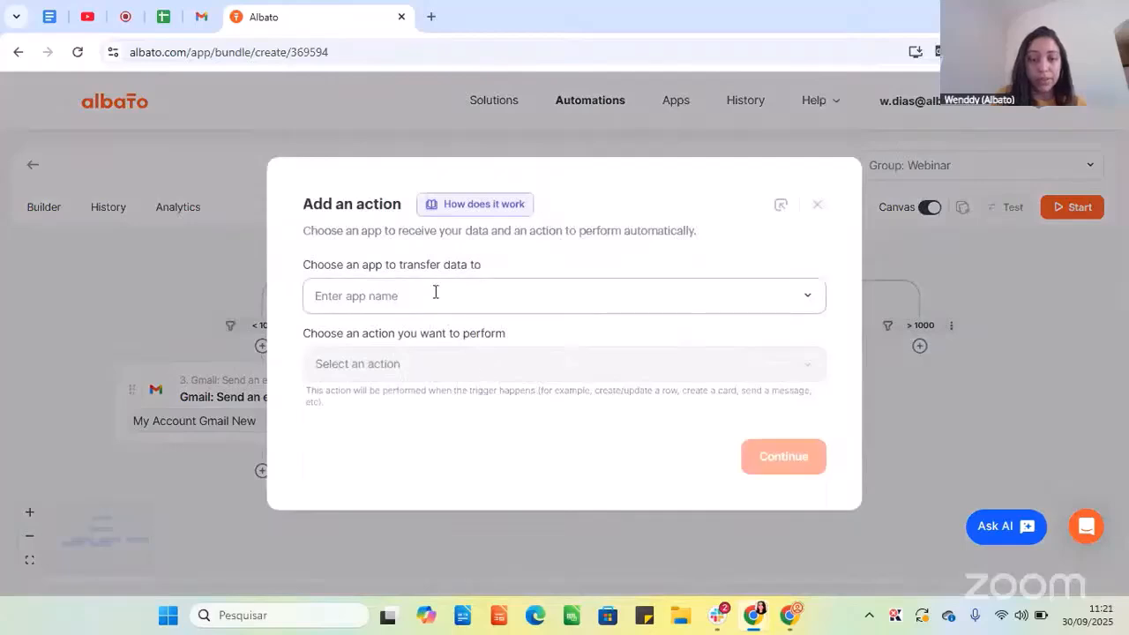
text(slack)
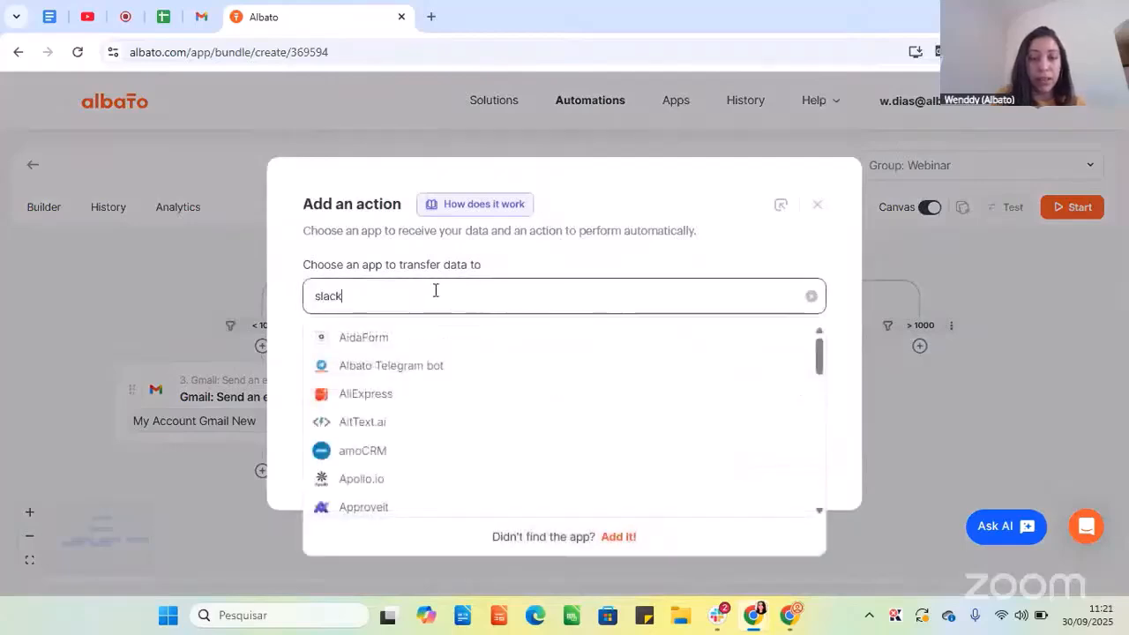
click(393, 339)
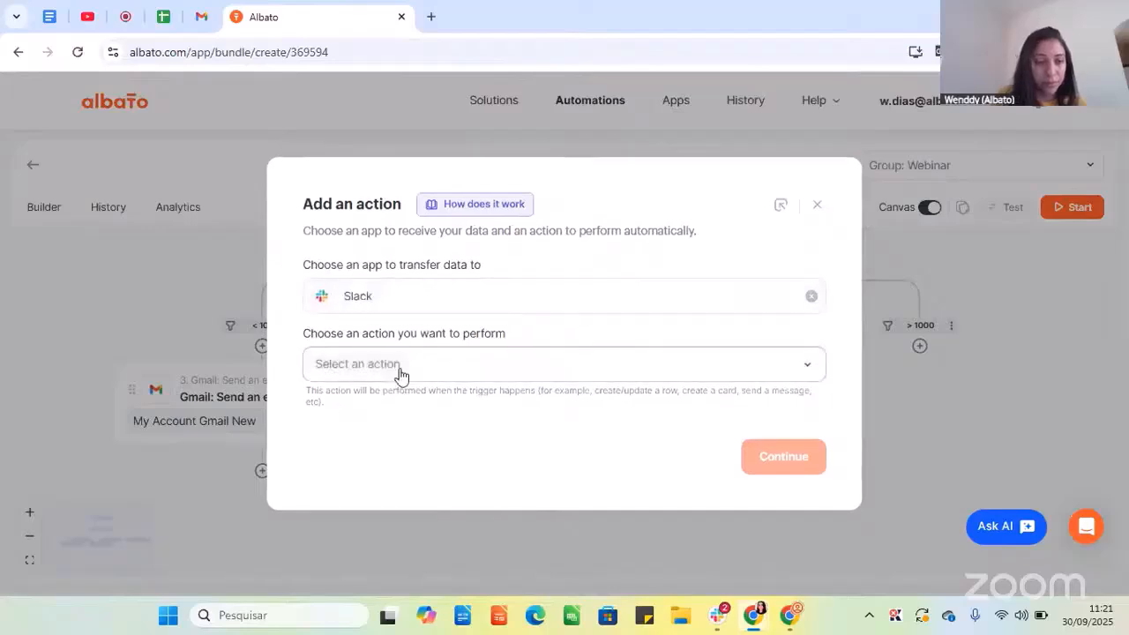
click(400, 374)
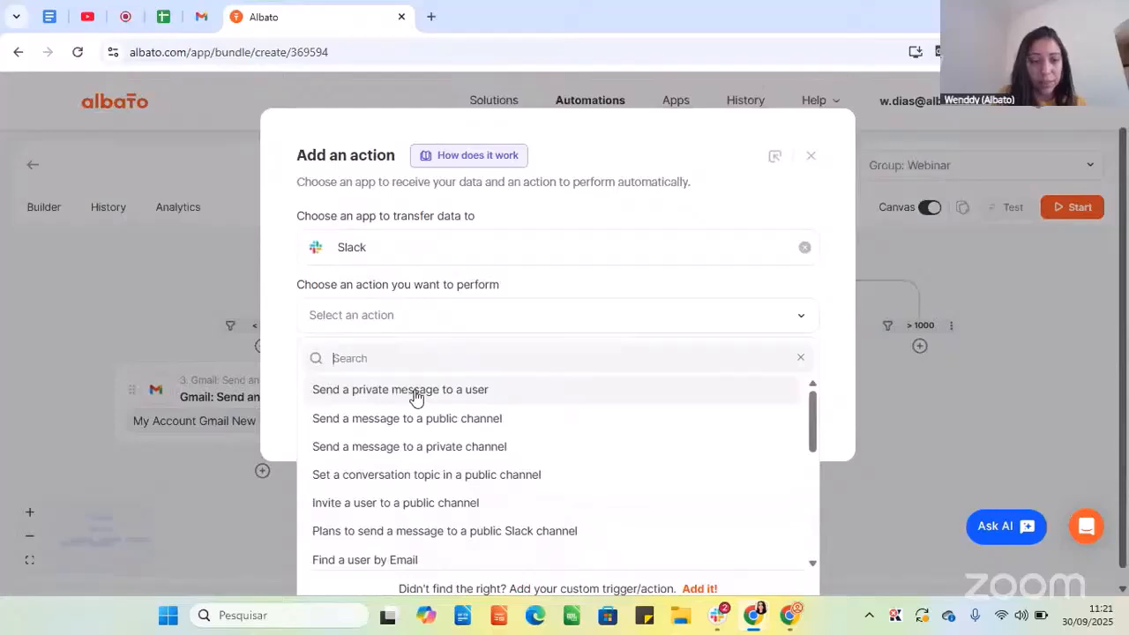
click(415, 395)
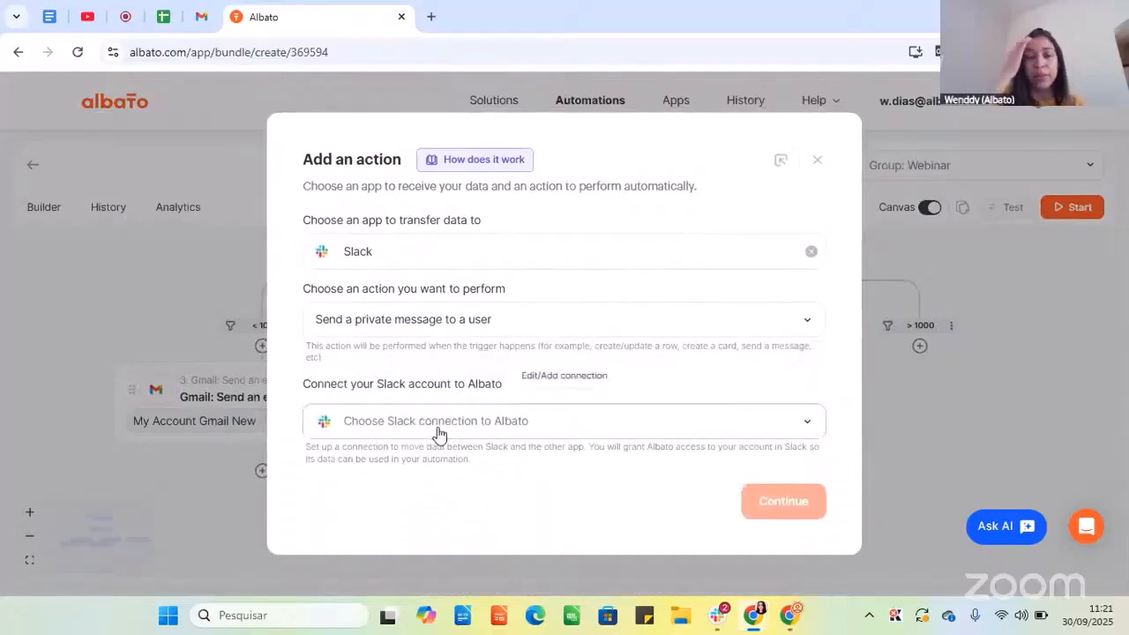
Use the My Account Slack 2 connection for the Slack action and continue to the message fields.
click(438, 430)
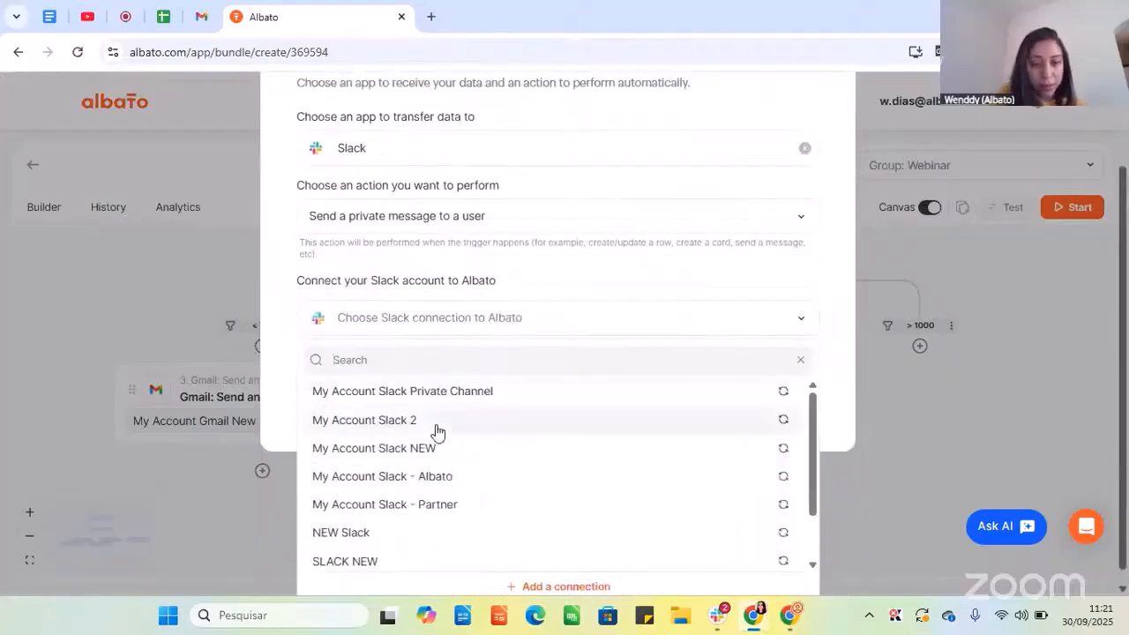
click(437, 428)
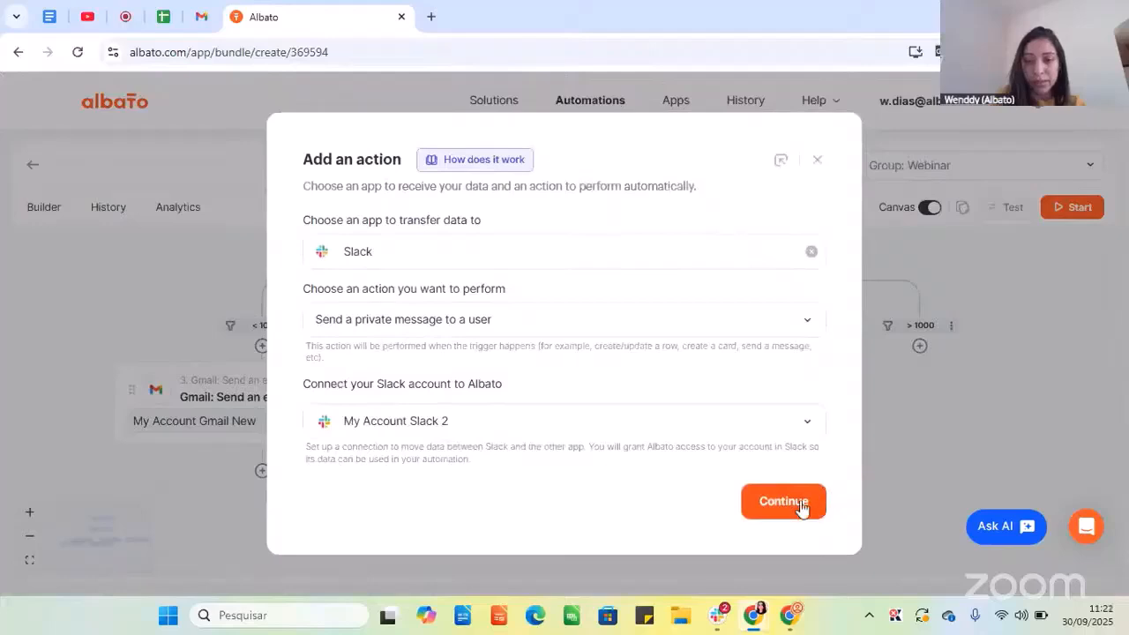
click(802, 504)
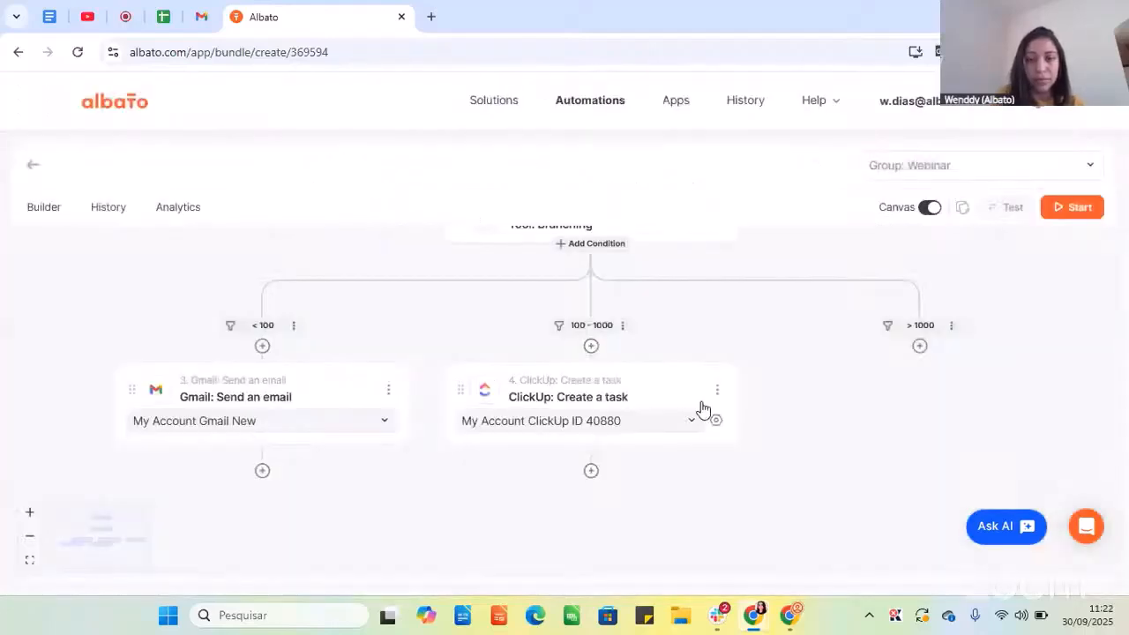
Find the account owner in the Slack user directory and set them as the private message's recipient.
scroll(382, 297, down, 1)
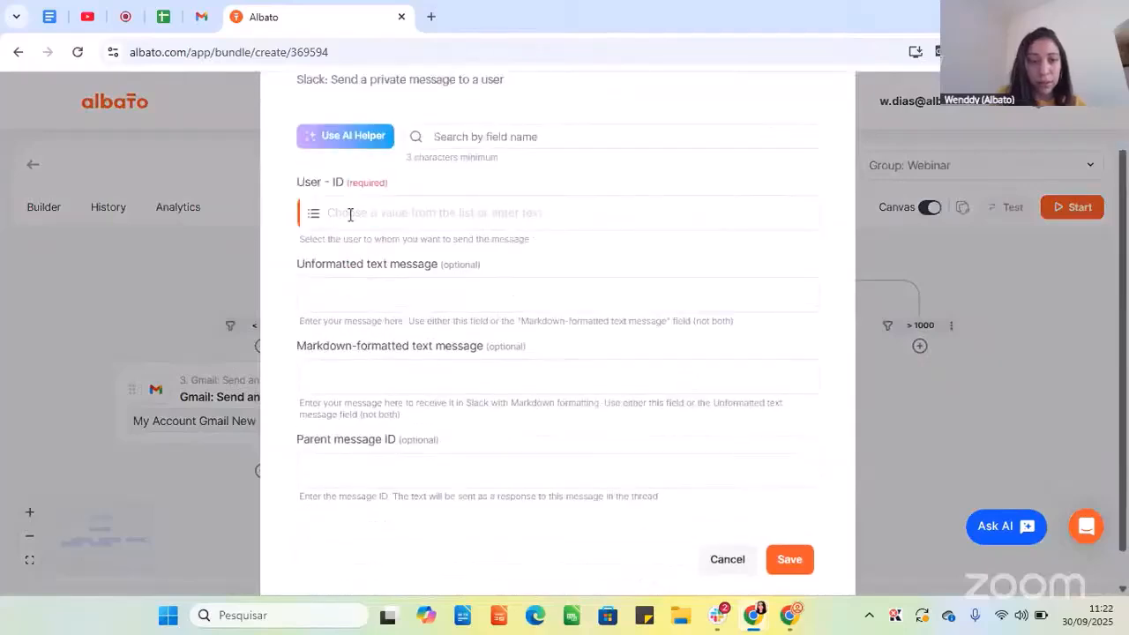
click(350, 214)
click(388, 308)
text(we)
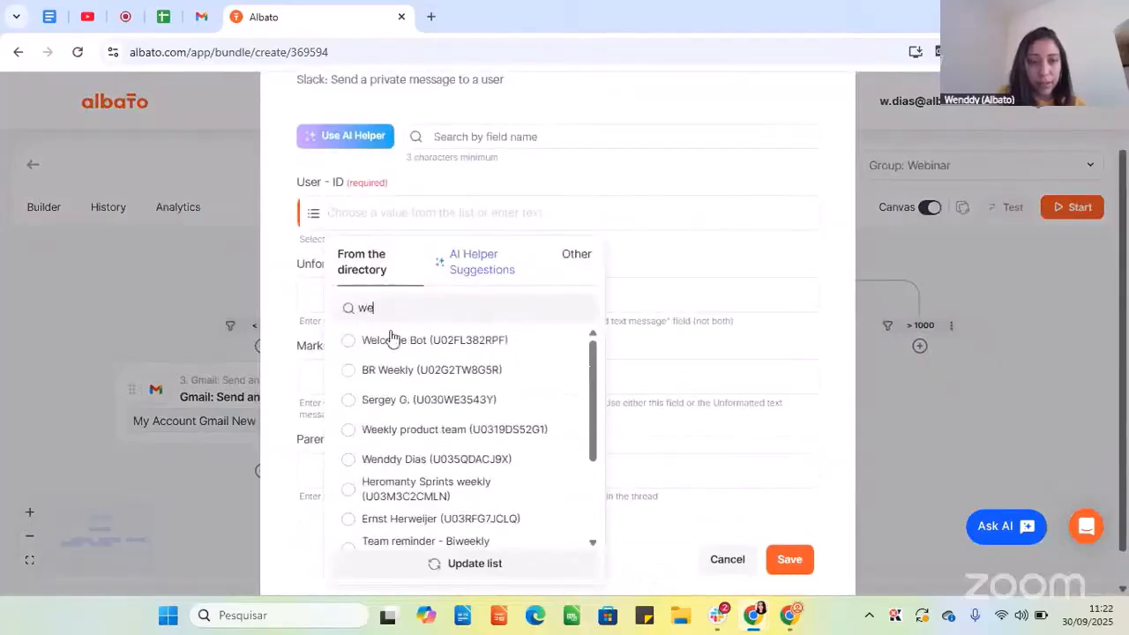
text(nd)
click(391, 342)
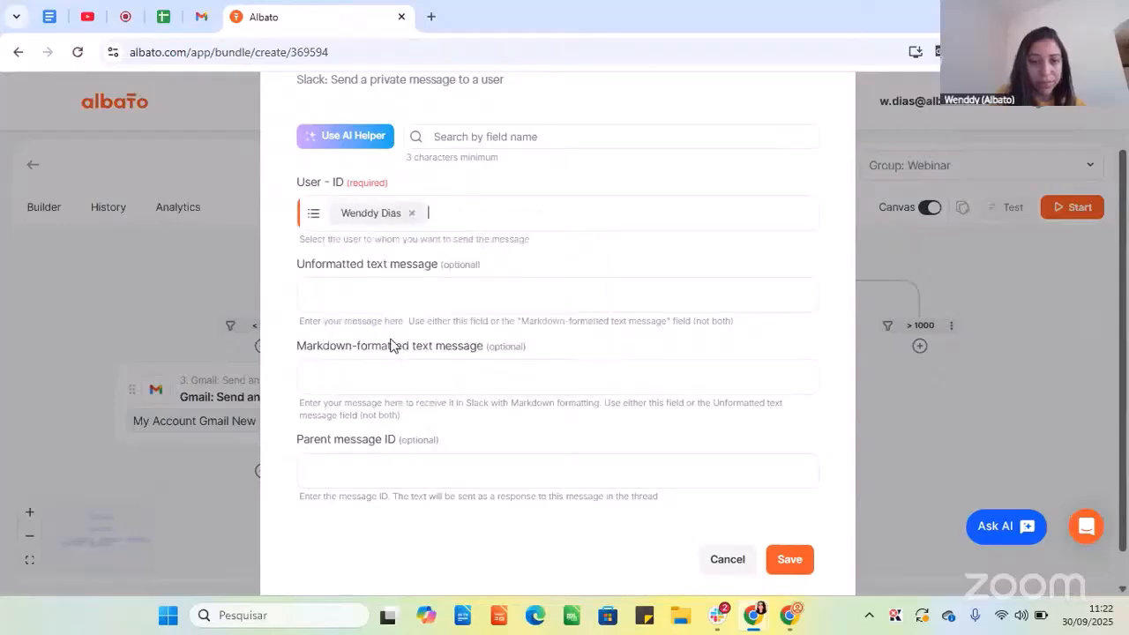
Enter "Test" as the Slack action's unformatted text message.
click(360, 296)
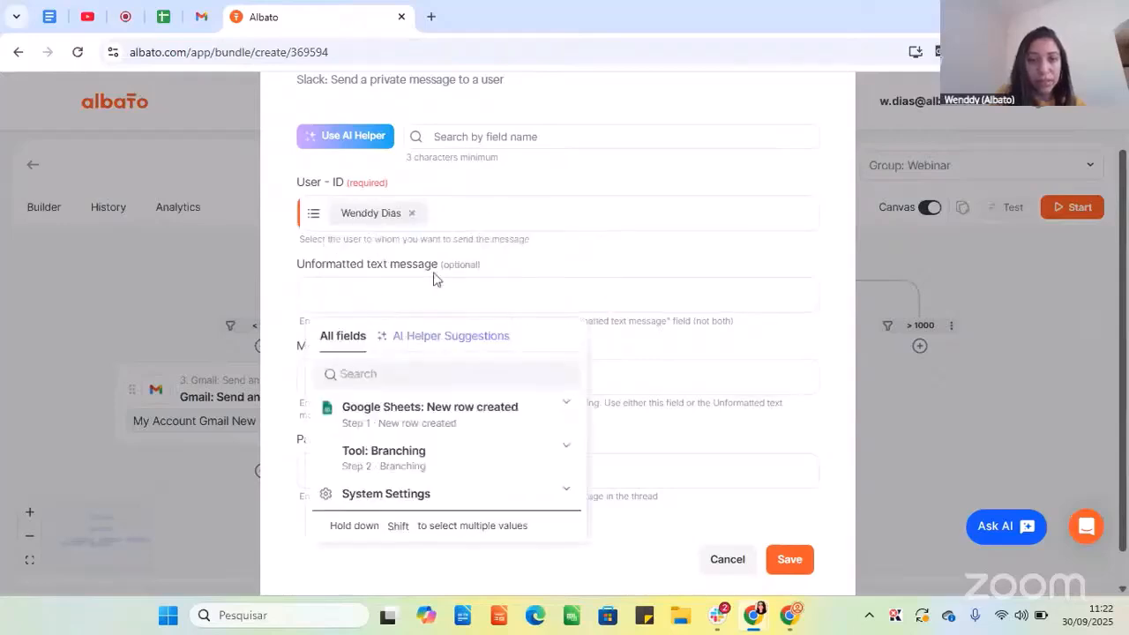
click(414, 267)
double_click(378, 263)
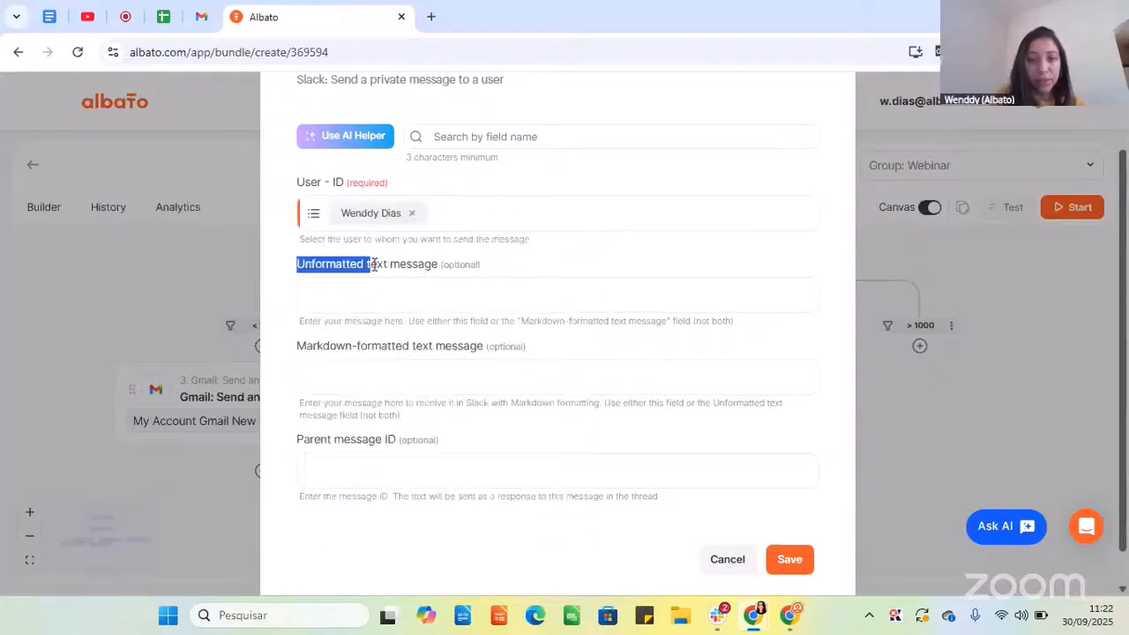
double_click(414, 264)
double_click(365, 348)
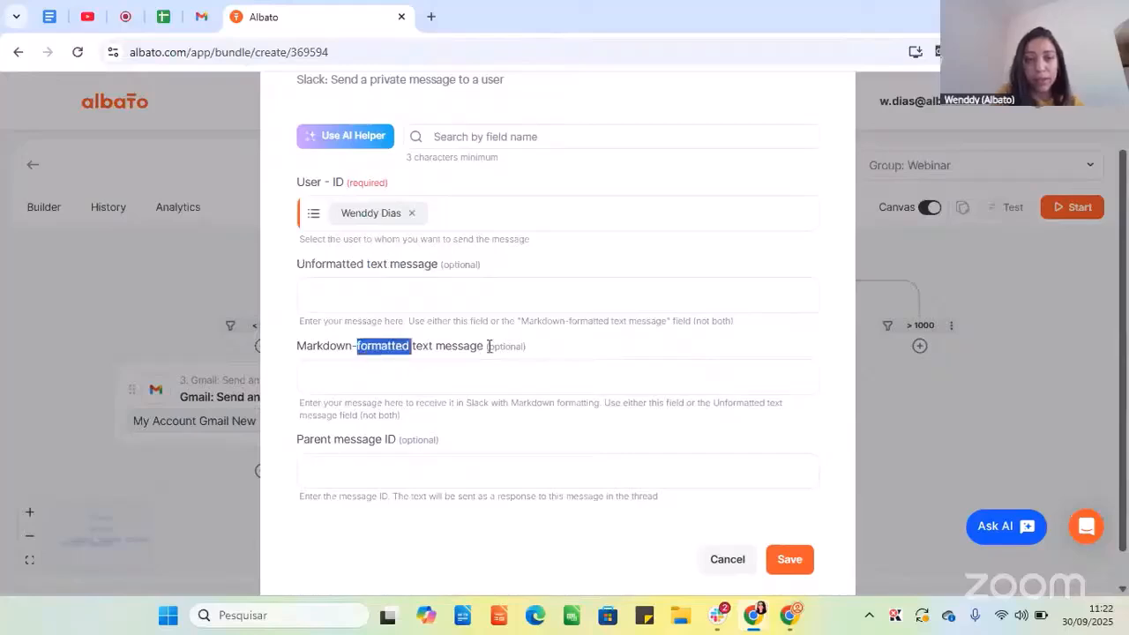
click(421, 306)
text(Test)
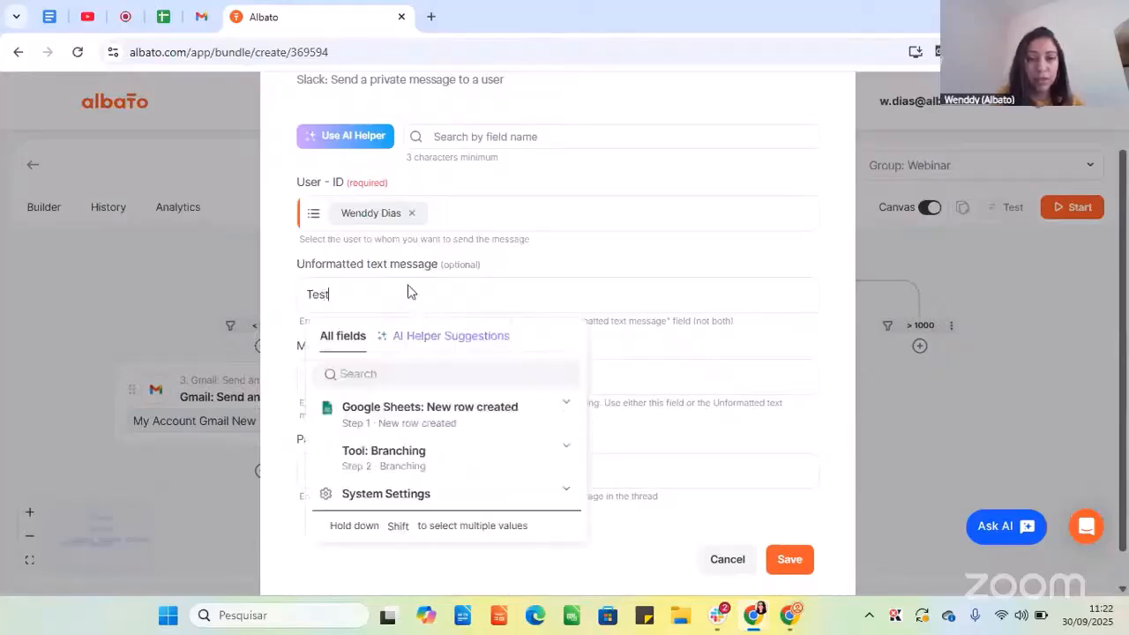
Look through the Google Sheets row fields available for the Slack message, and save the action without testing it.
click(396, 265)
scroll(356, 429, down, 1)
click(366, 261)
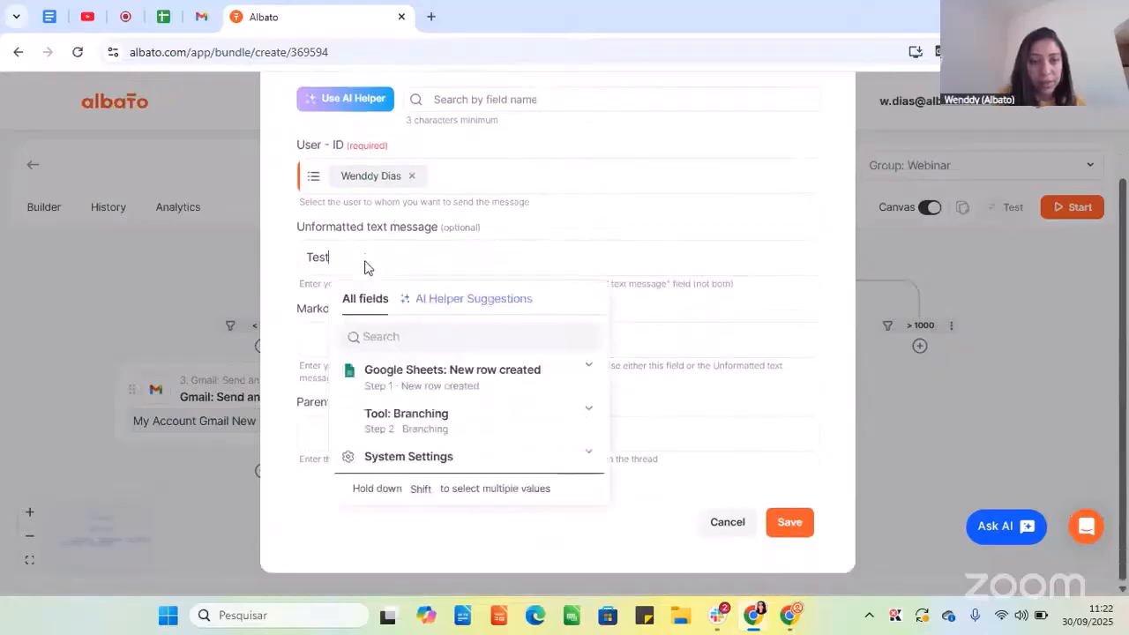
click(430, 381)
scroll(451, 477, down, 2)
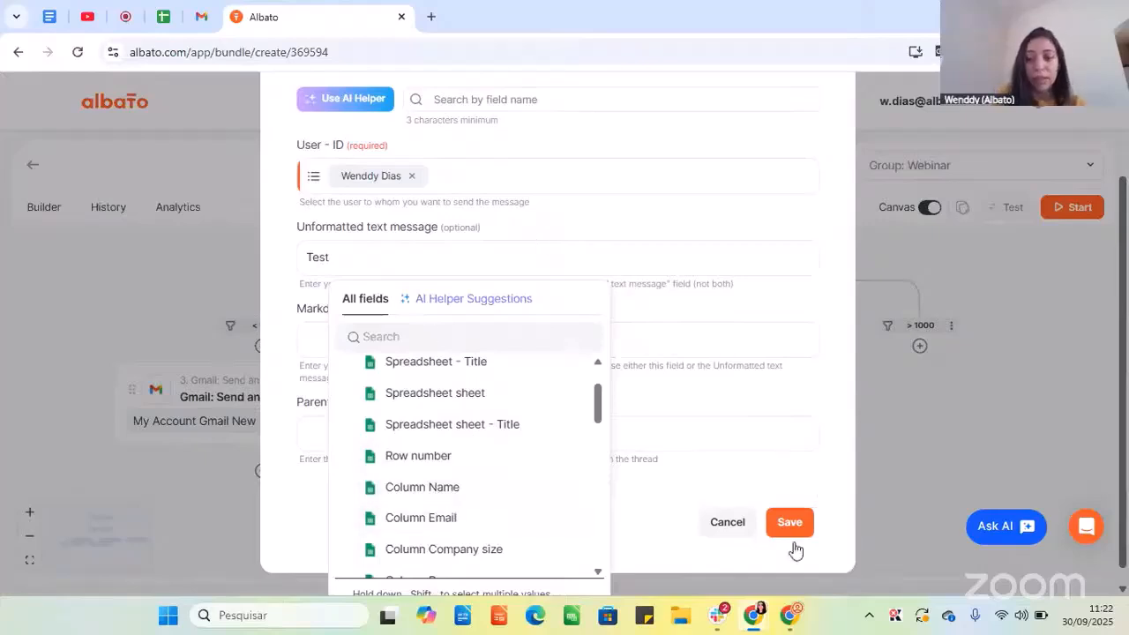
click(670, 540)
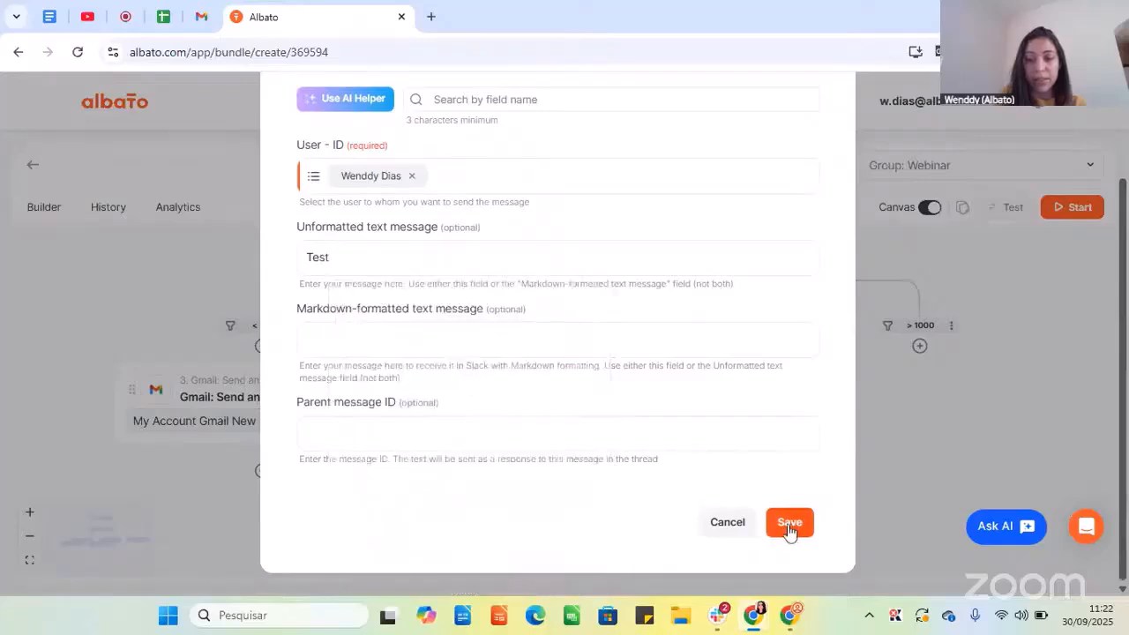
click(789, 527)
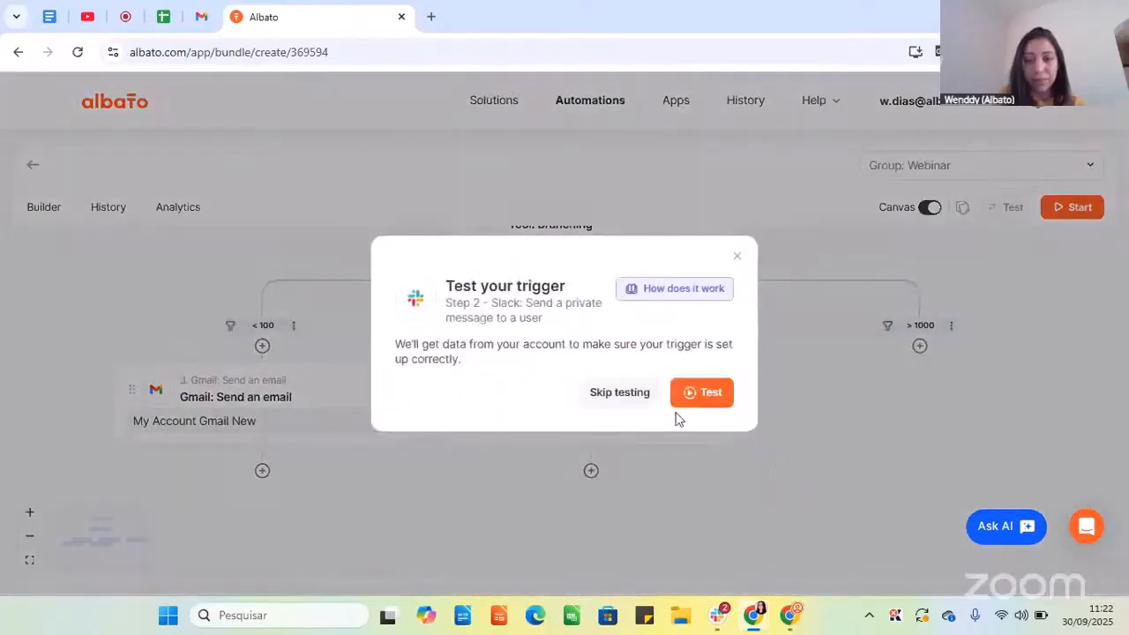
click(639, 402)
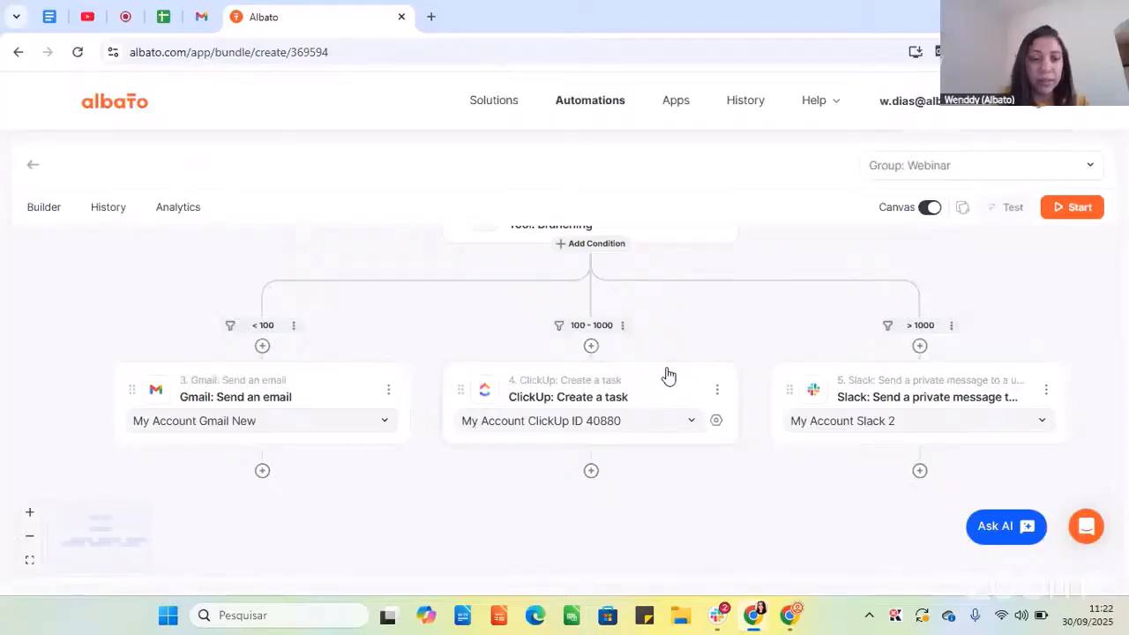
Examine the automation canvas from the Google Sheets trigger through the branching tool to the actions under each company-size branch.
click(29, 511)
scroll(538, 349, up, 3)
scroll(538, 348, up, 1)
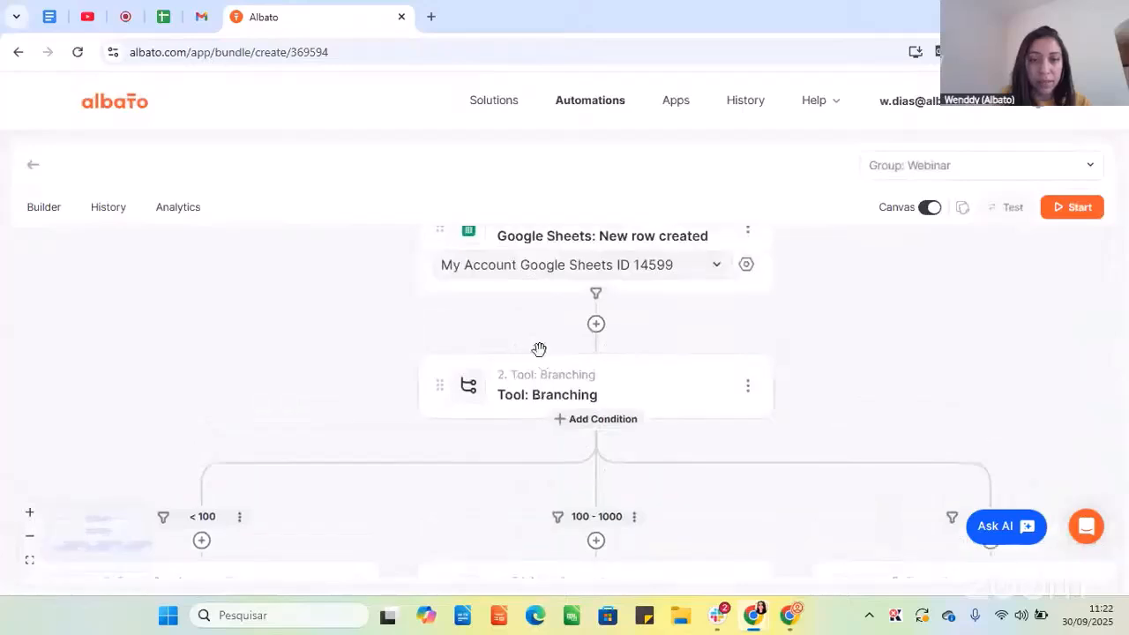
scroll(537, 352, down, 4)
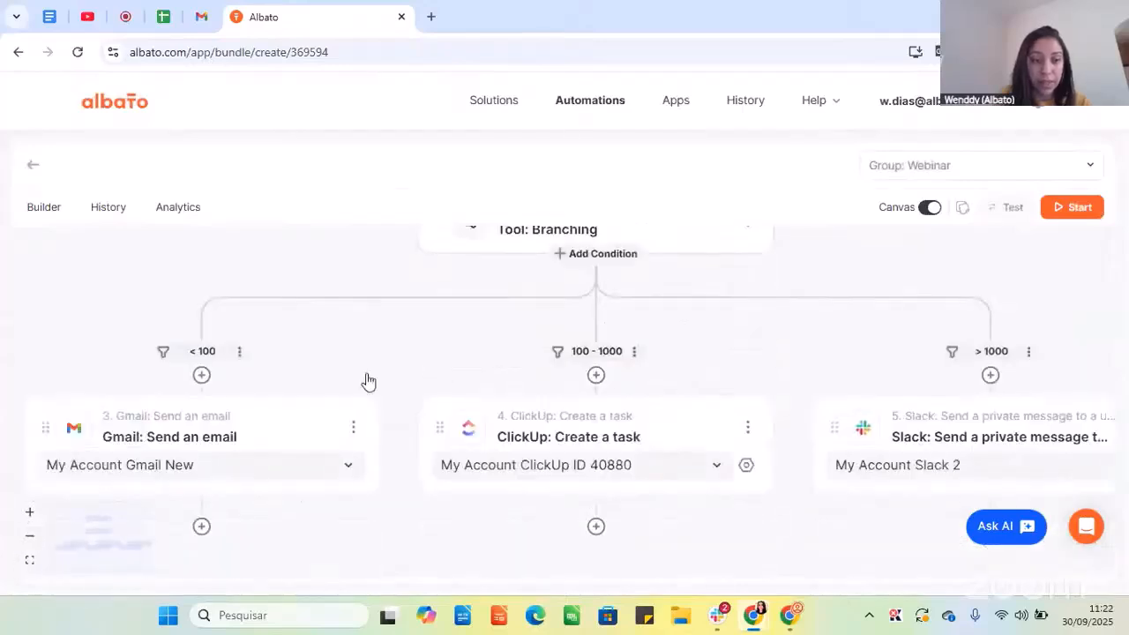
click(30, 536)
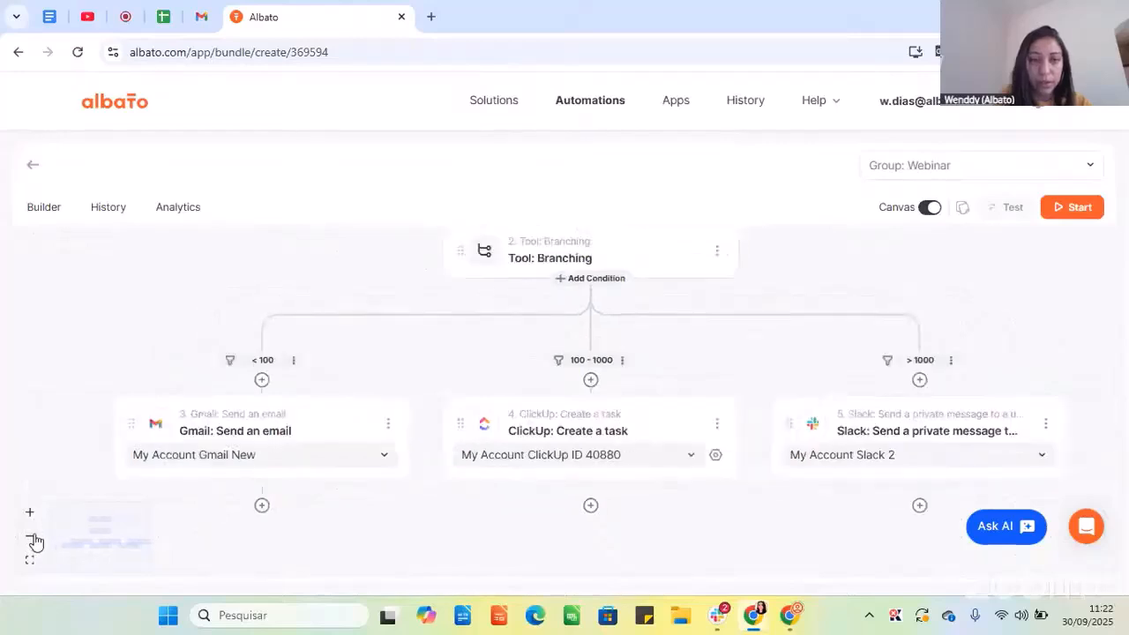
click(30, 560)
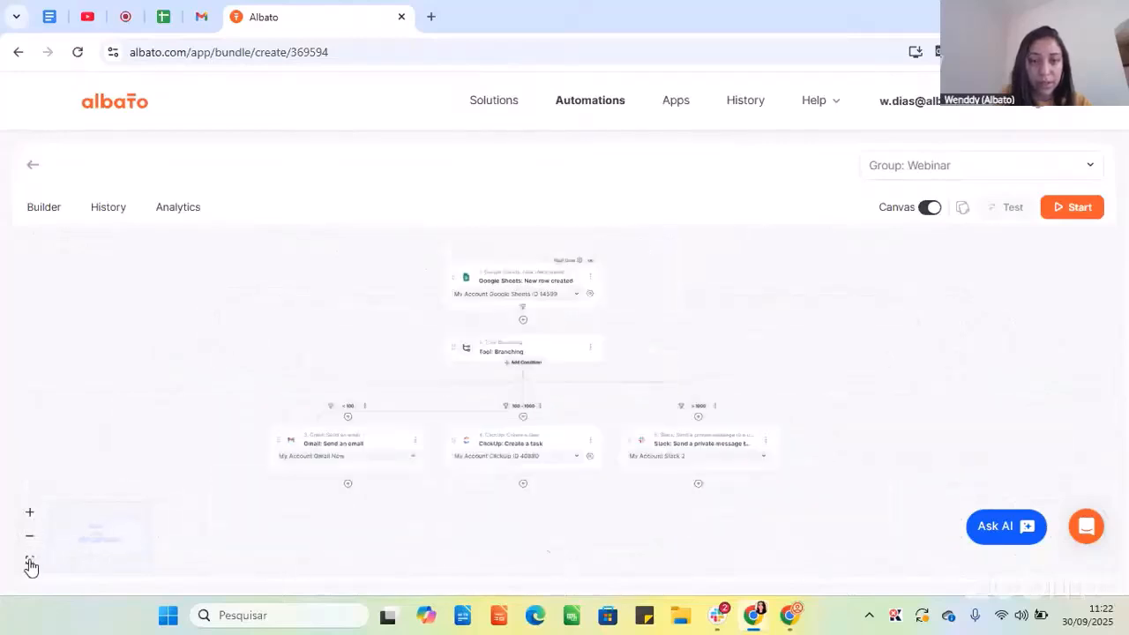
click(33, 526)
click(30, 513)
drag(131, 300, 200, 367)
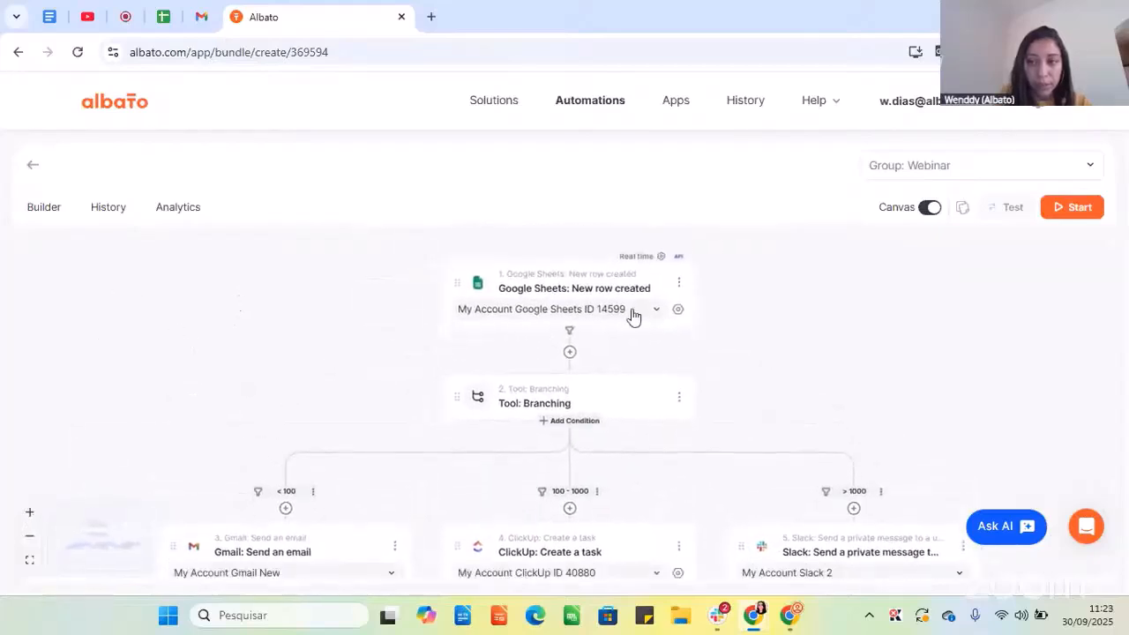
Start the Webinar automation and open its history to check the results.
click(1082, 211)
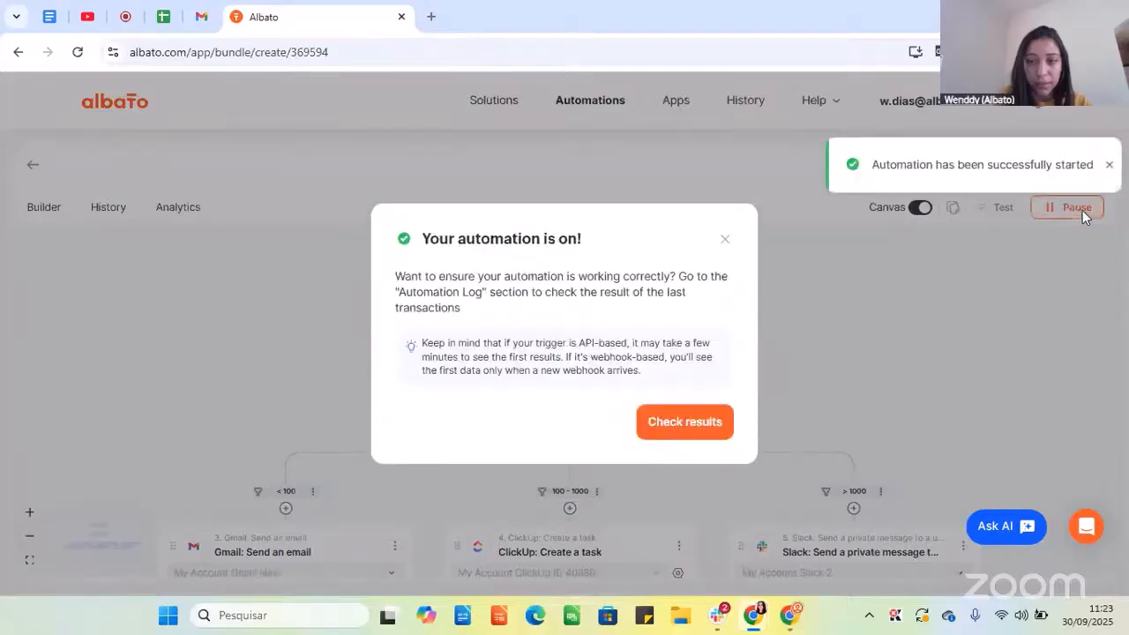
click(677, 432)
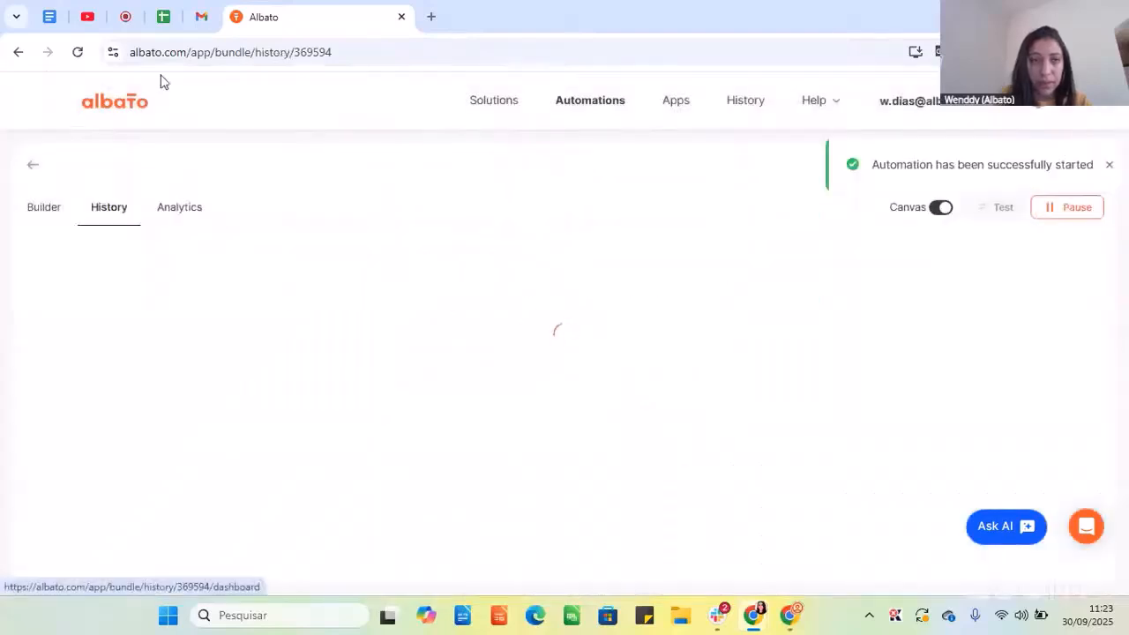
Switch to the Test webinar spreadsheet in Google Sheets and copy Sheet1's contact row with company size 1001 into row 2 of the Test webinar sheet.
click(164, 18)
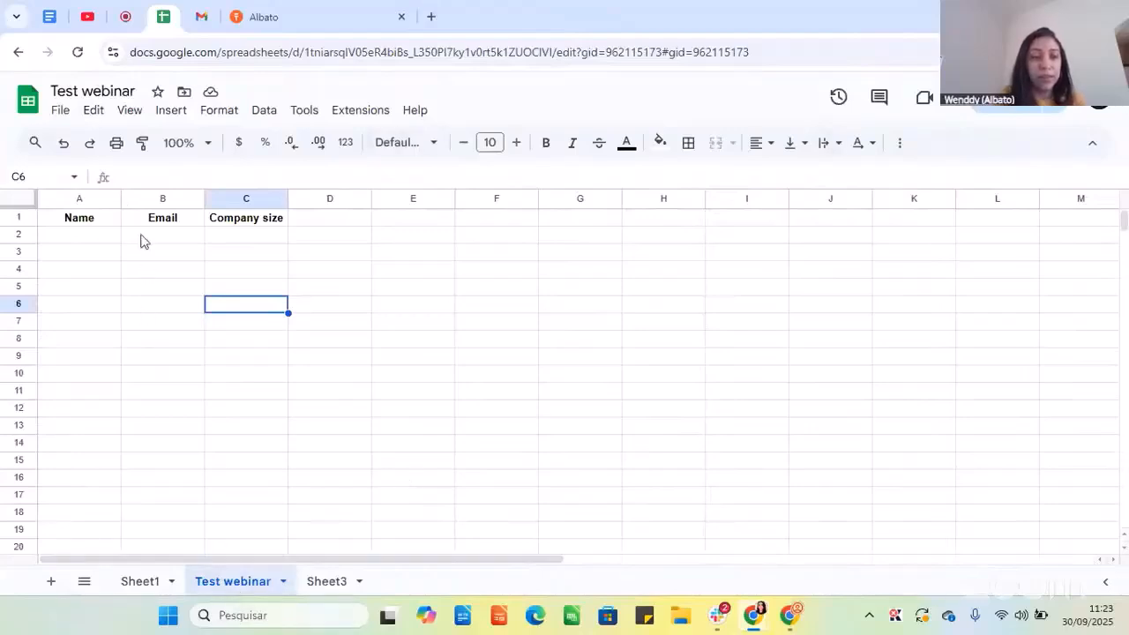
click(254, 225)
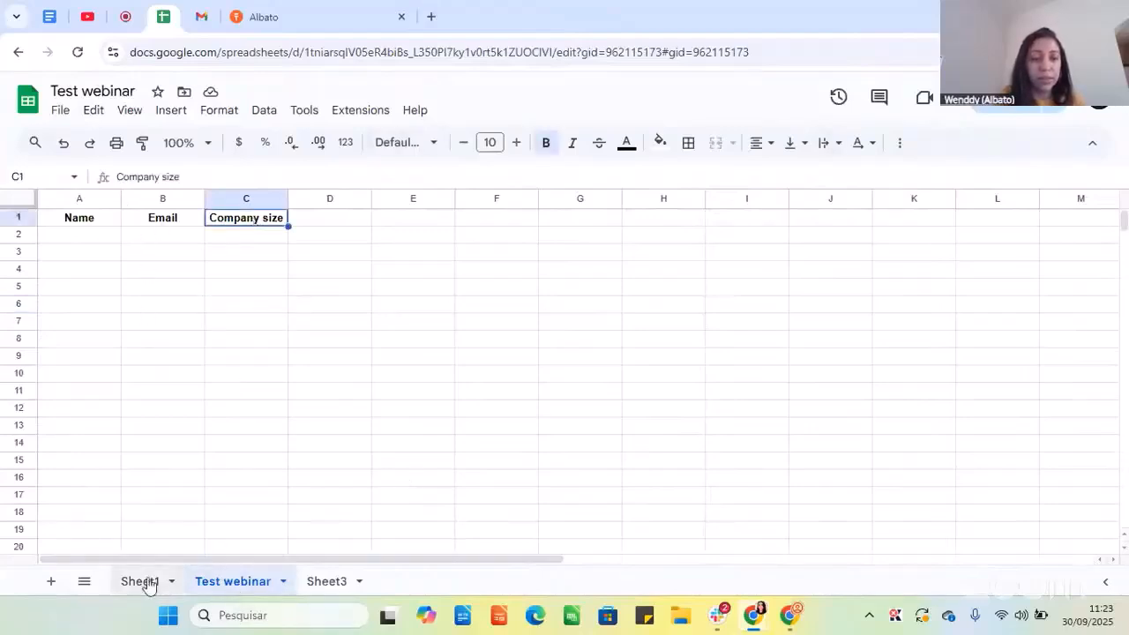
click(139, 586)
click(120, 323)
drag(84, 234, 277, 239)
key(ctrl+c)
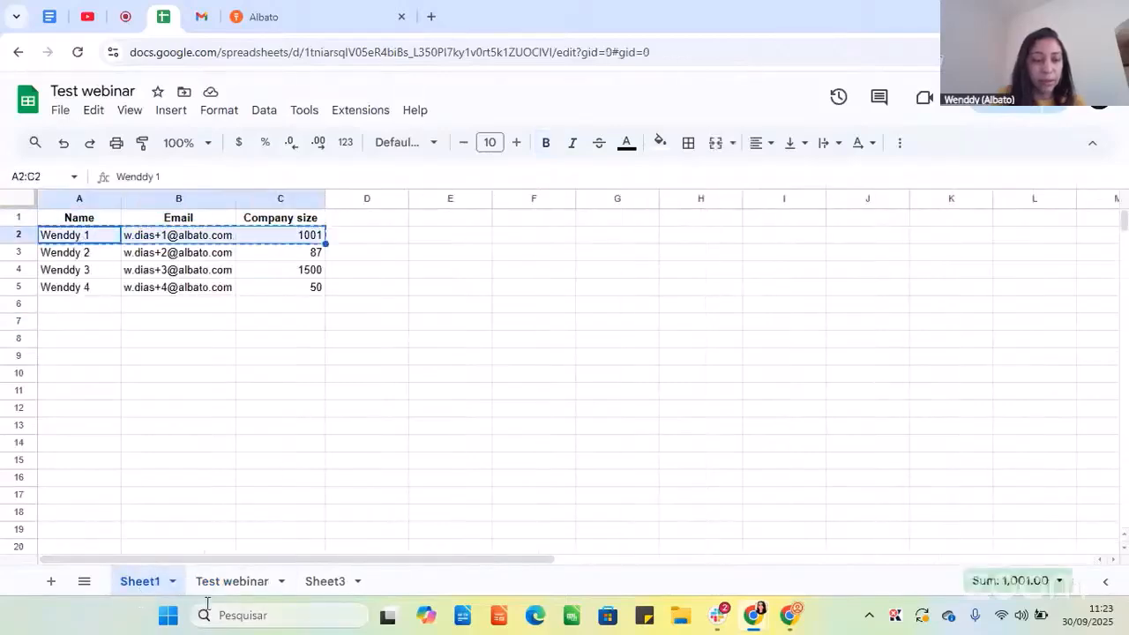
click(222, 582)
click(85, 238)
key(ctrl+v)
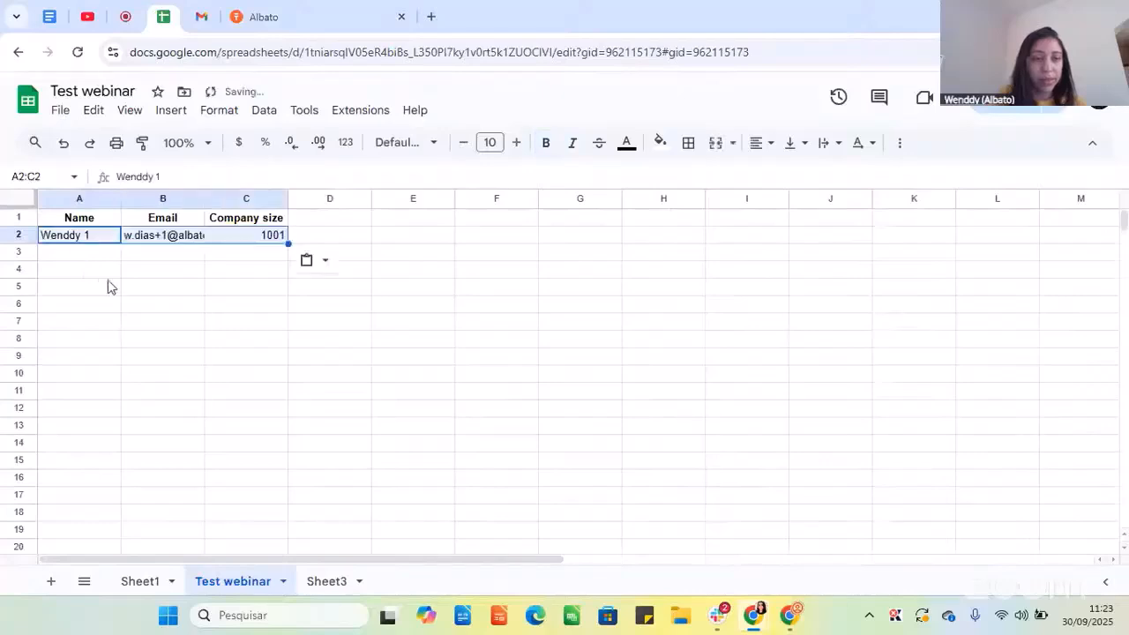
click(108, 284)
click(85, 242)
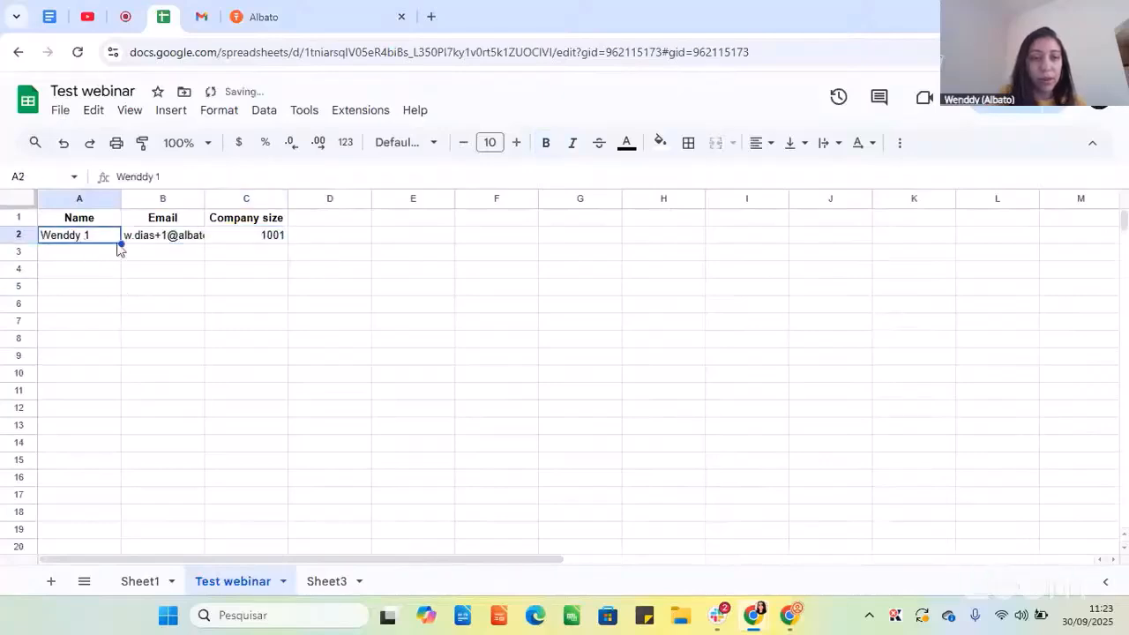
Fit the Email column's width to its contents on the Test webinar sheet.
click(267, 243)
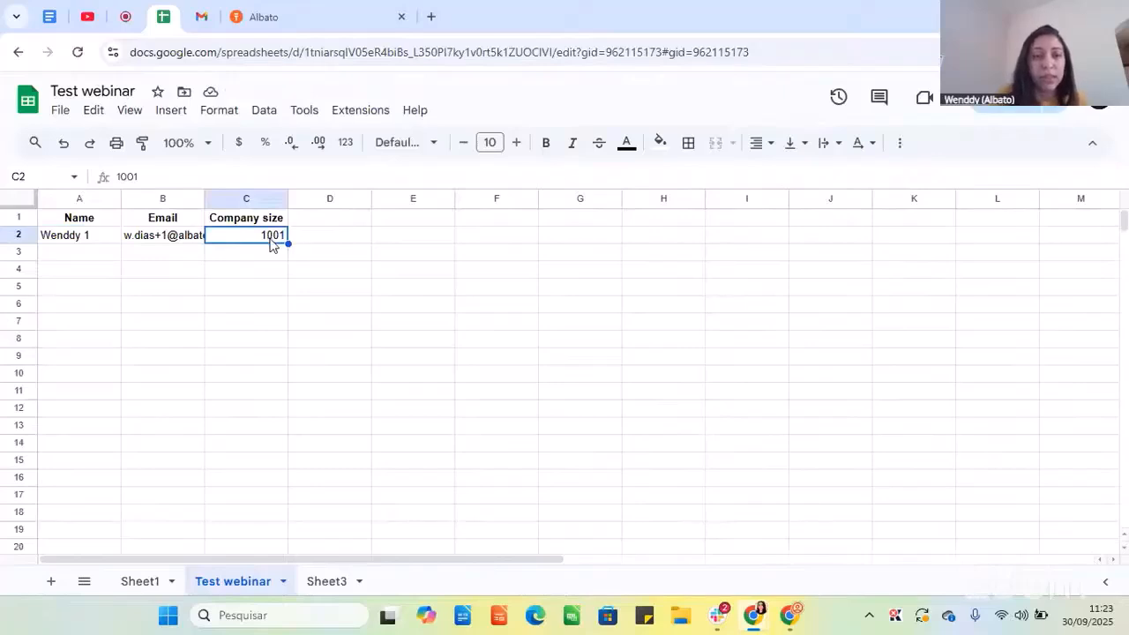
double_click(205, 199)
click(313, 306)
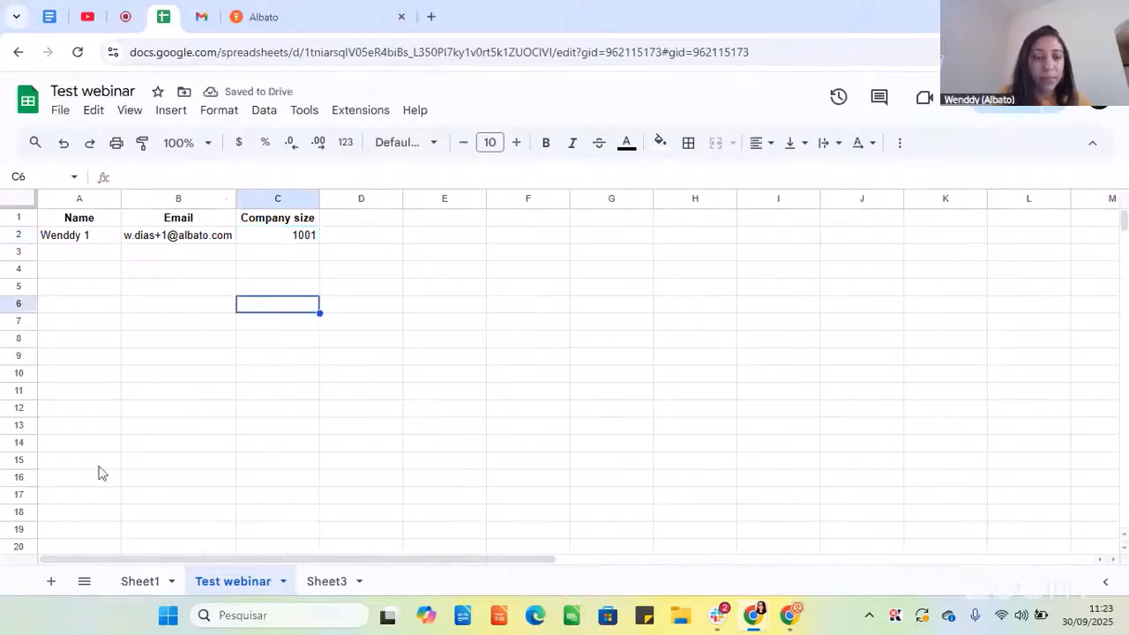
Copy the contact row with company size 87 from Sheet1 into row 3 of the Test webinar sheet.
click(136, 585)
click(125, 408)
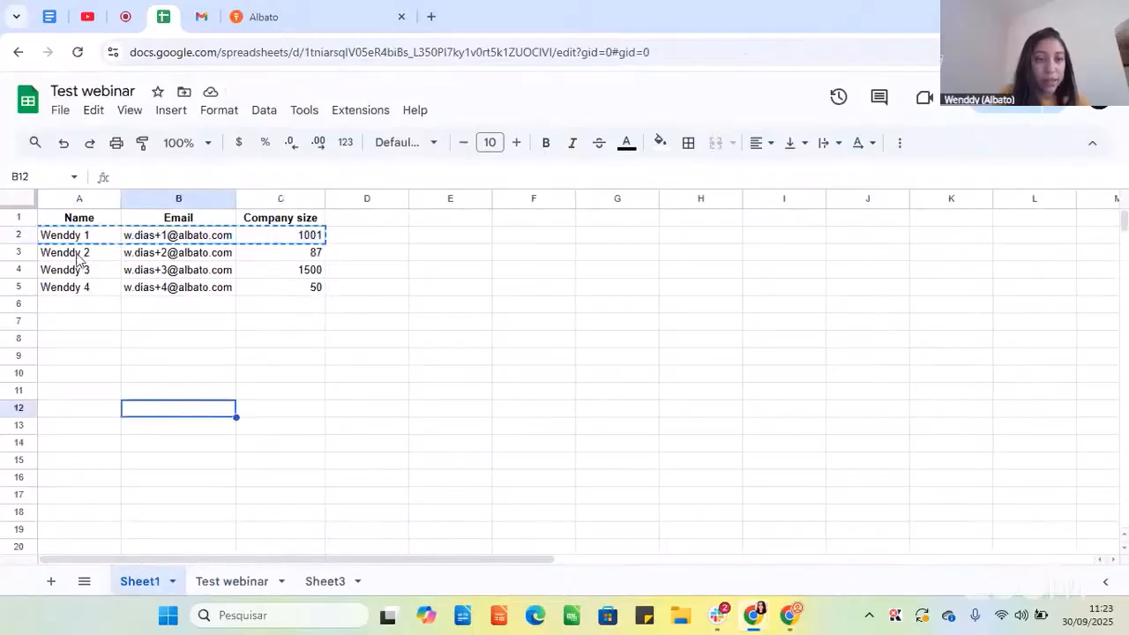
drag(75, 254, 322, 262)
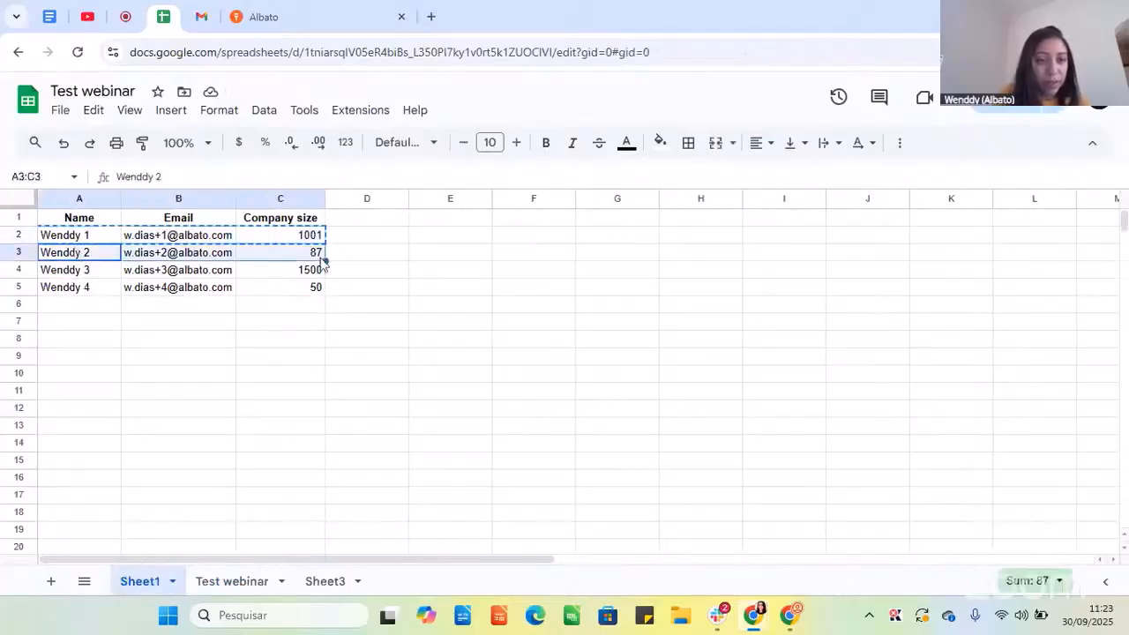
key(ctrl+c)
click(232, 582)
click(91, 252)
key(ctrl+v)
click(484, 292)
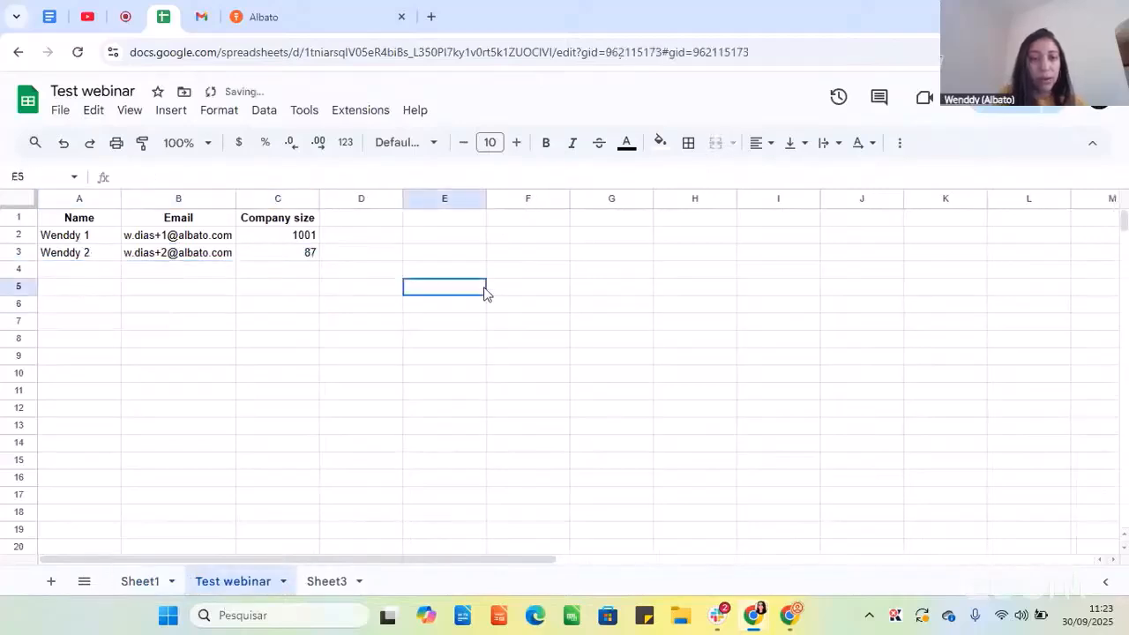
Switch to Albato's automation history, filter it to All events, and refresh the data.
click(302, 9)
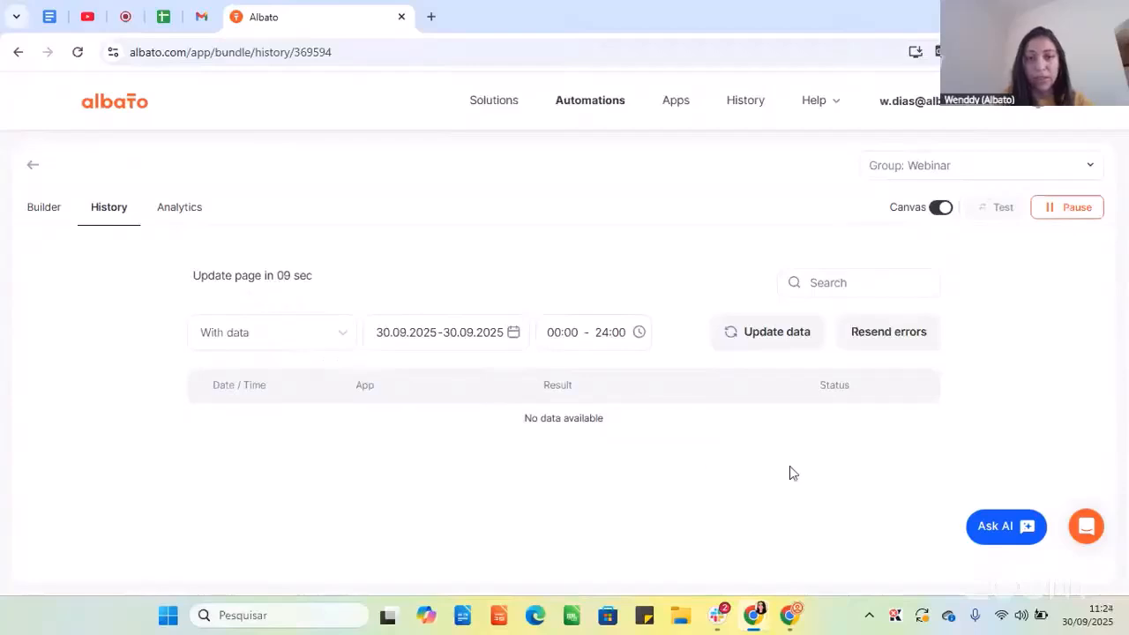
click(755, 344)
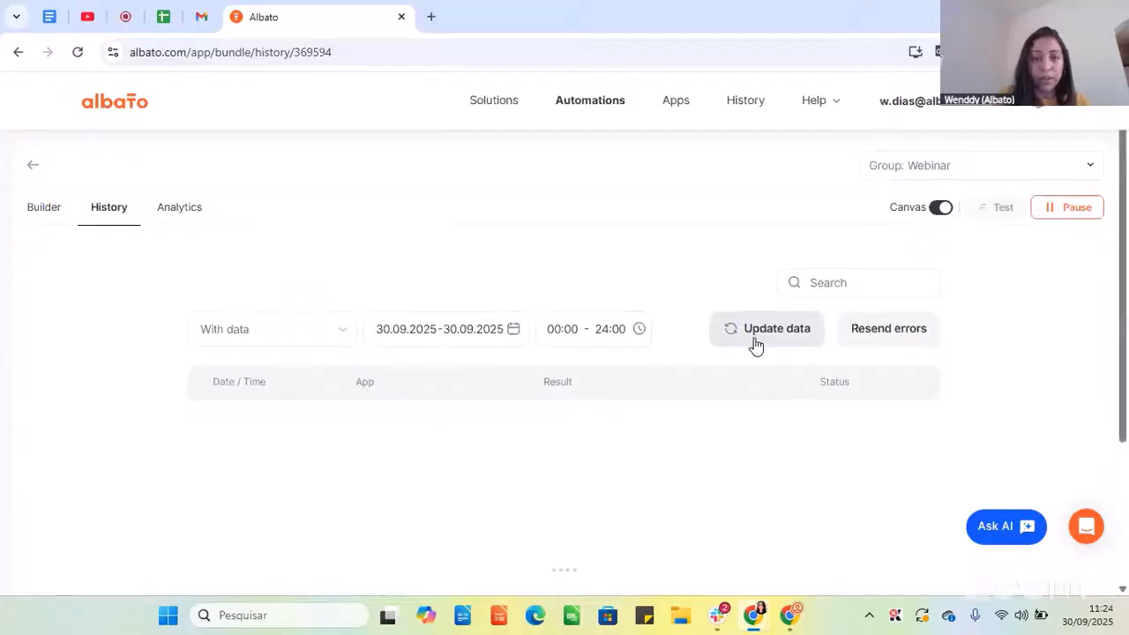
click(340, 342)
click(276, 377)
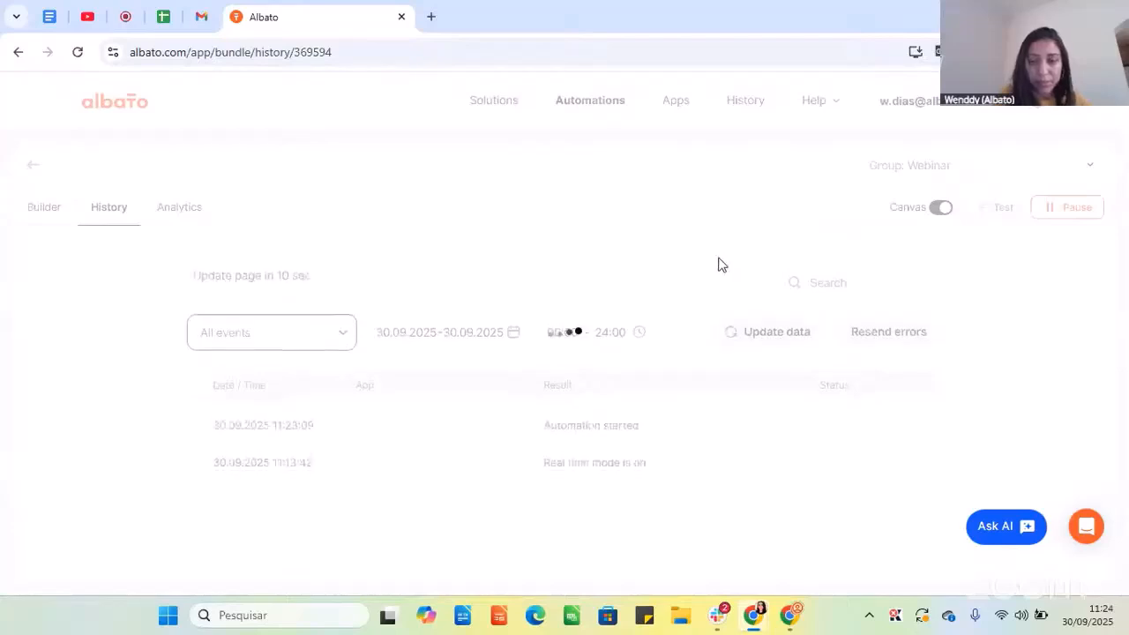
click(785, 350)
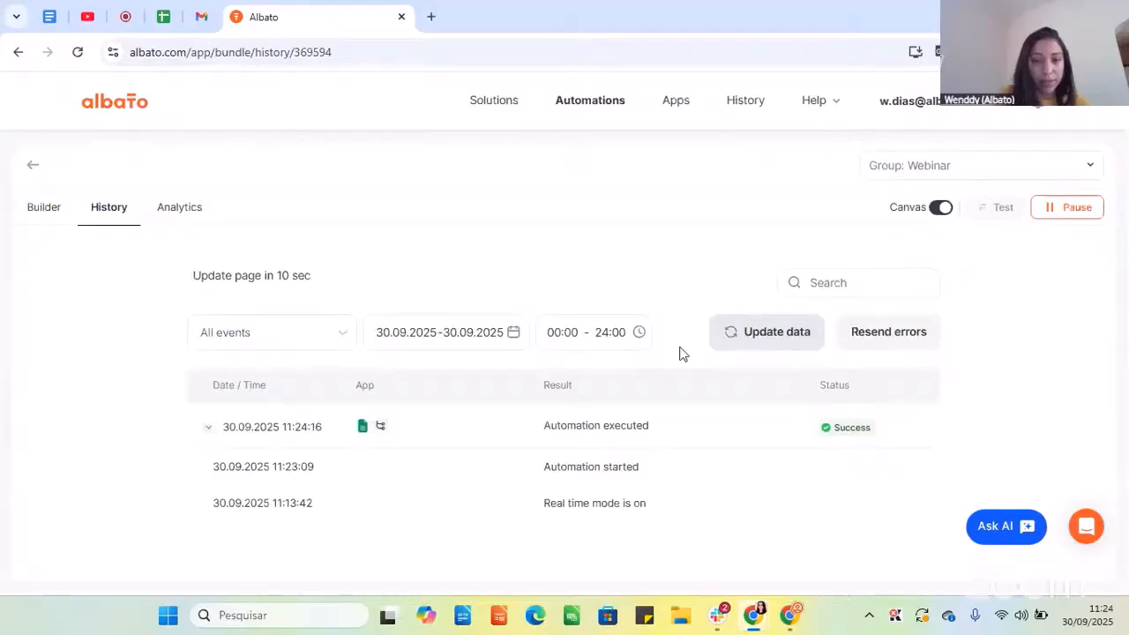
Expand the 11:24:16 run in the history and examine the details of its ClickUp Create a task action, closing both when finished.
click(208, 432)
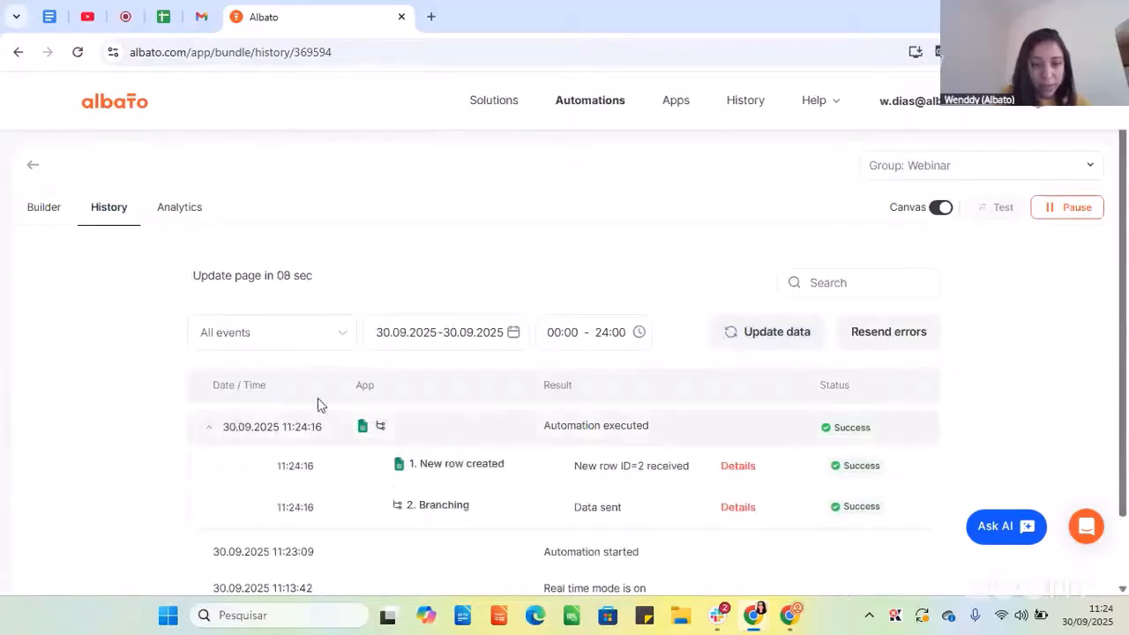
scroll(494, 386, down, 1)
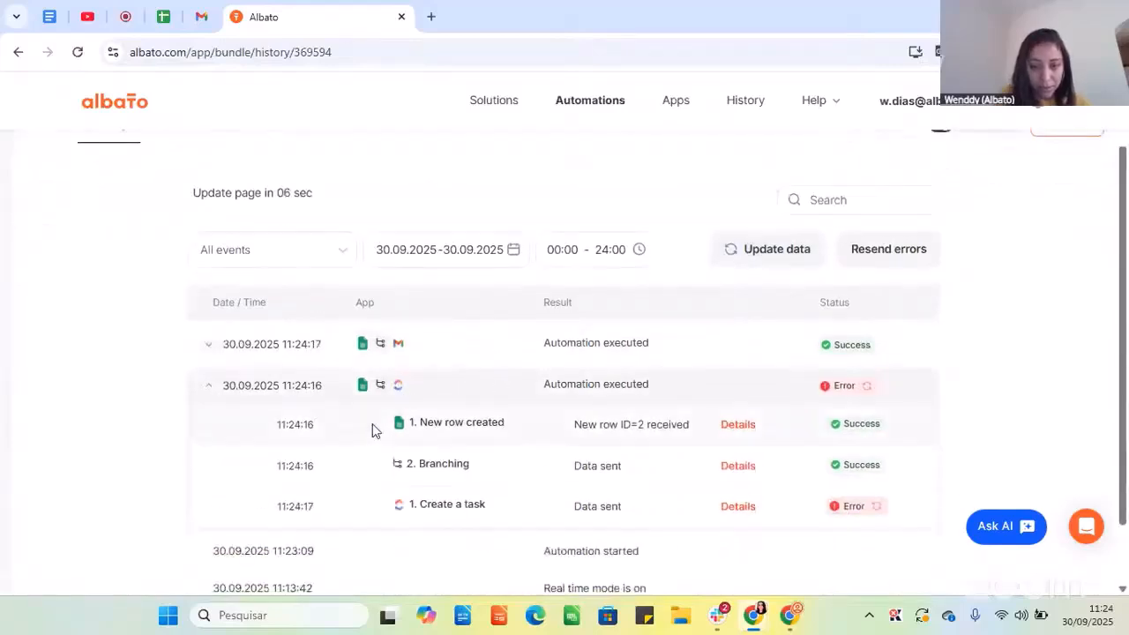
scroll(373, 428, down, 2)
click(749, 436)
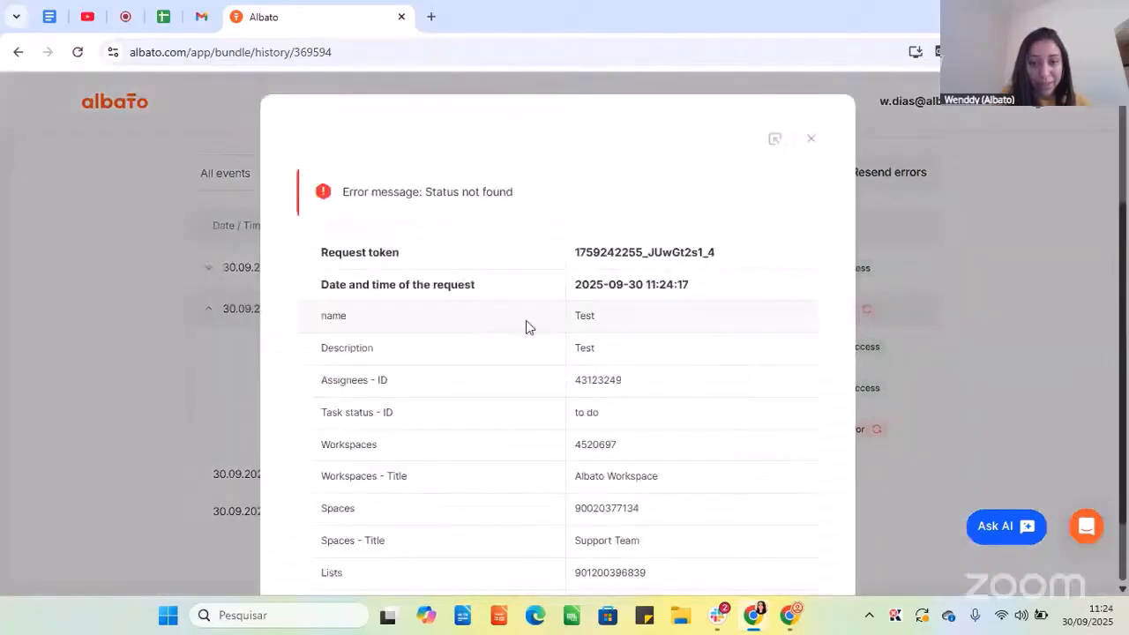
scroll(573, 322, down, 1)
scroll(732, 317, up, 1)
click(812, 142)
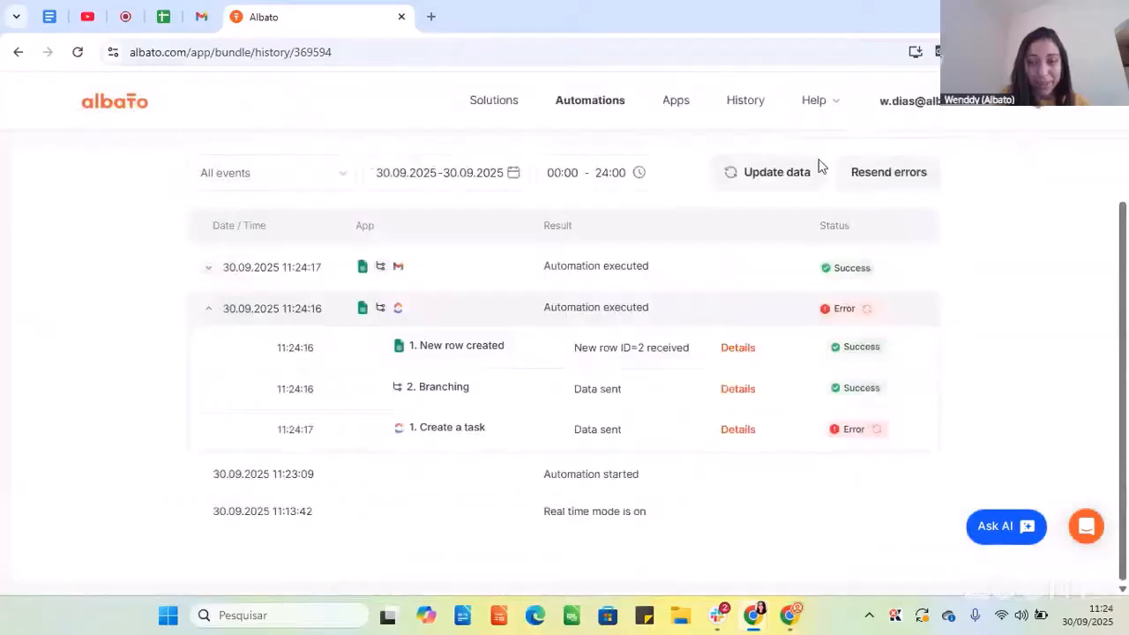
click(617, 308)
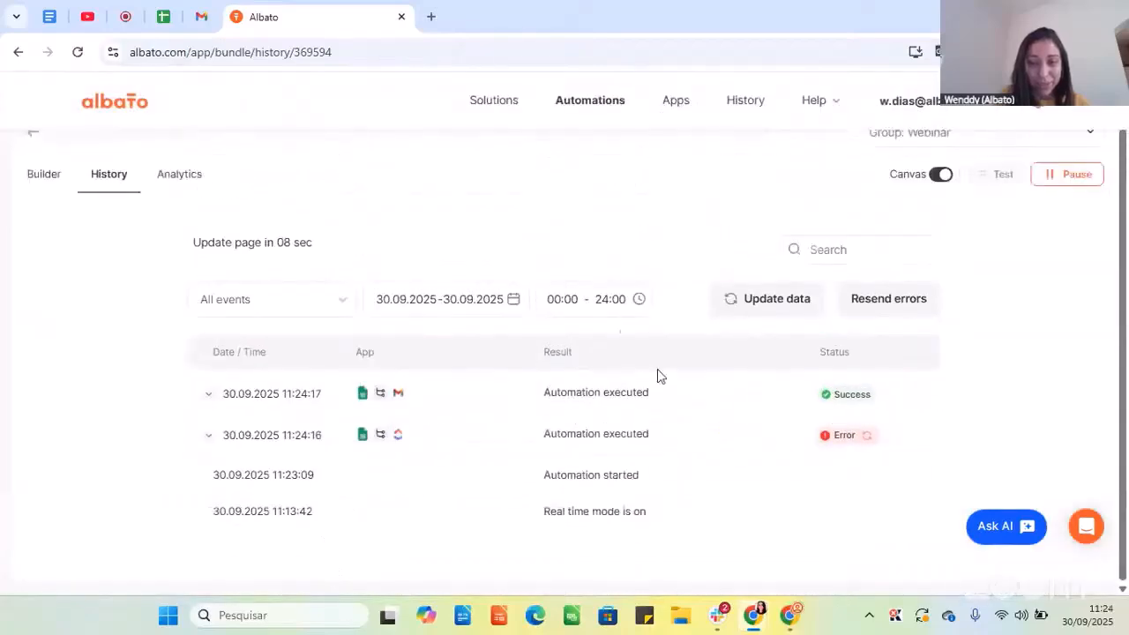
Expand the 11:24:17 run that uses Gmail, and switch to Gmail to check the reloaded inbox for the sent email.
click(209, 396)
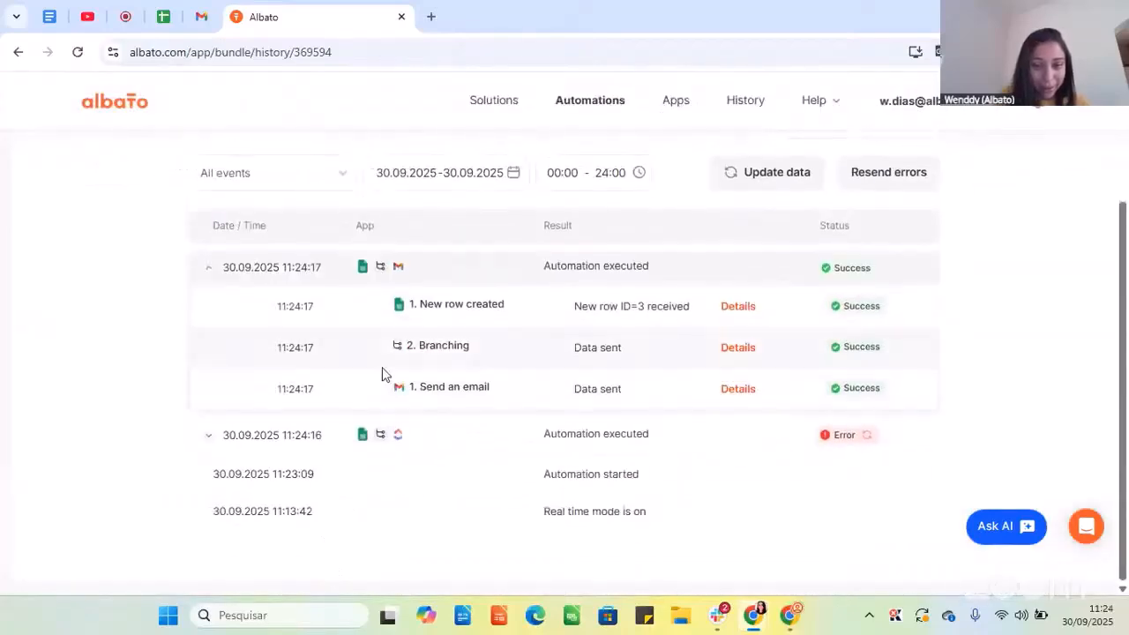
click(202, 14)
click(391, 54)
key(Return)
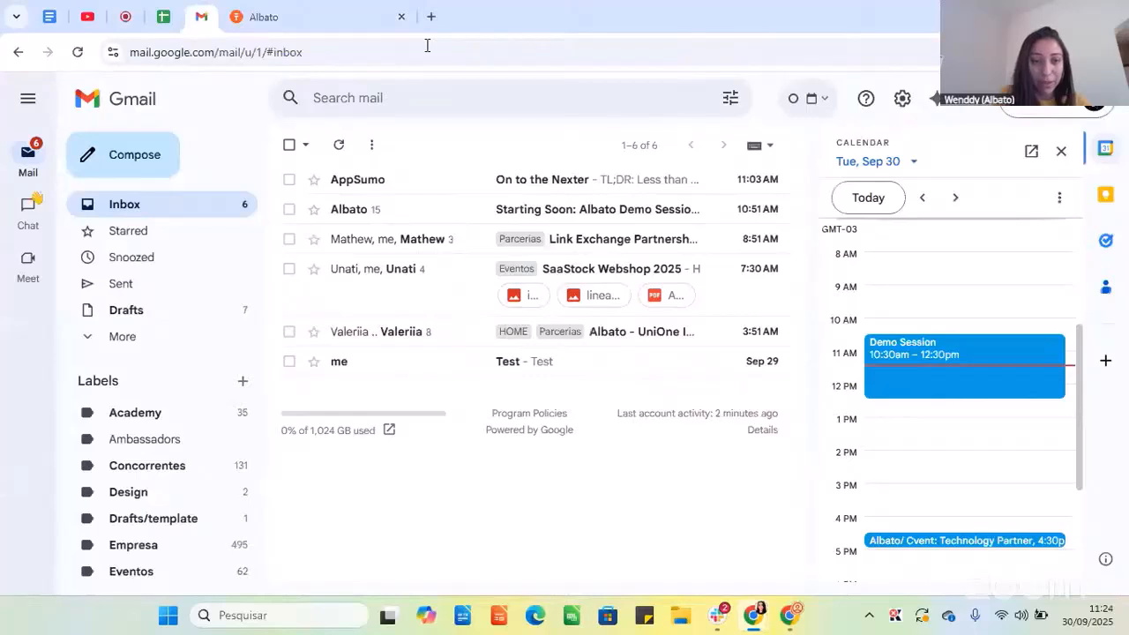
click(427, 45)
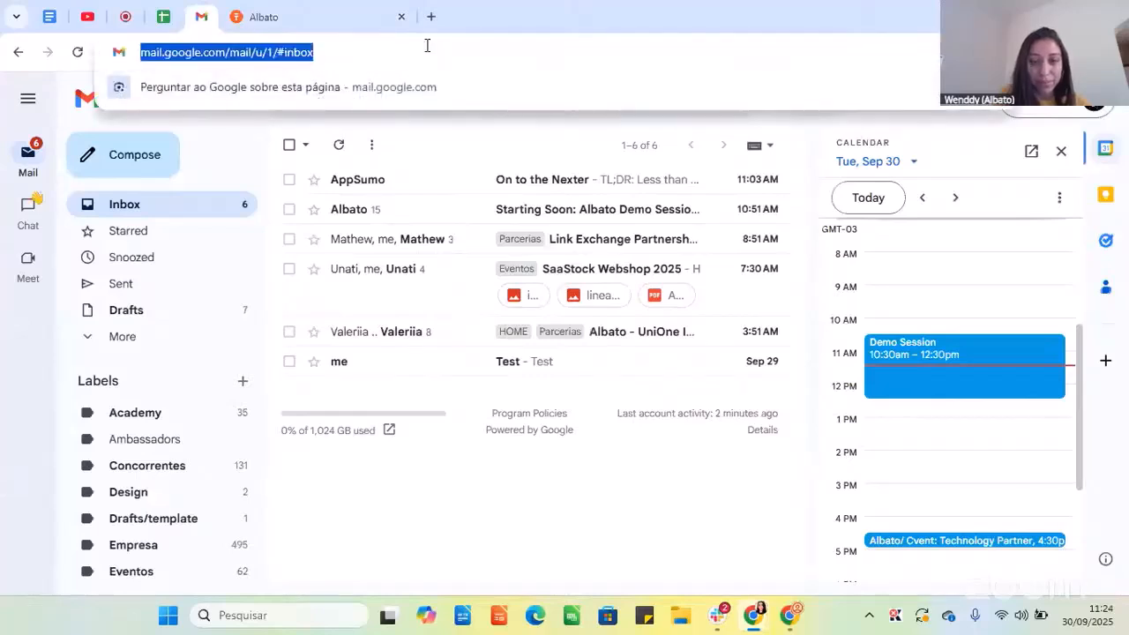
key(Return)
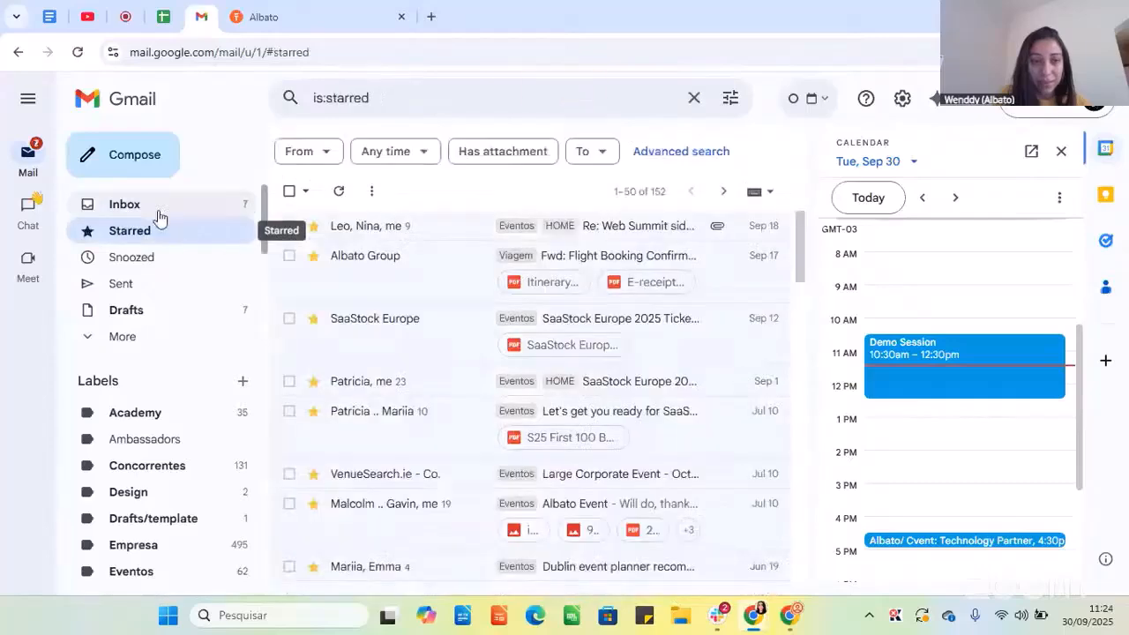
click(158, 208)
View the Send an email action's details in Albato and read the matching 11:24 AM Test email in Gmail.
click(320, 8)
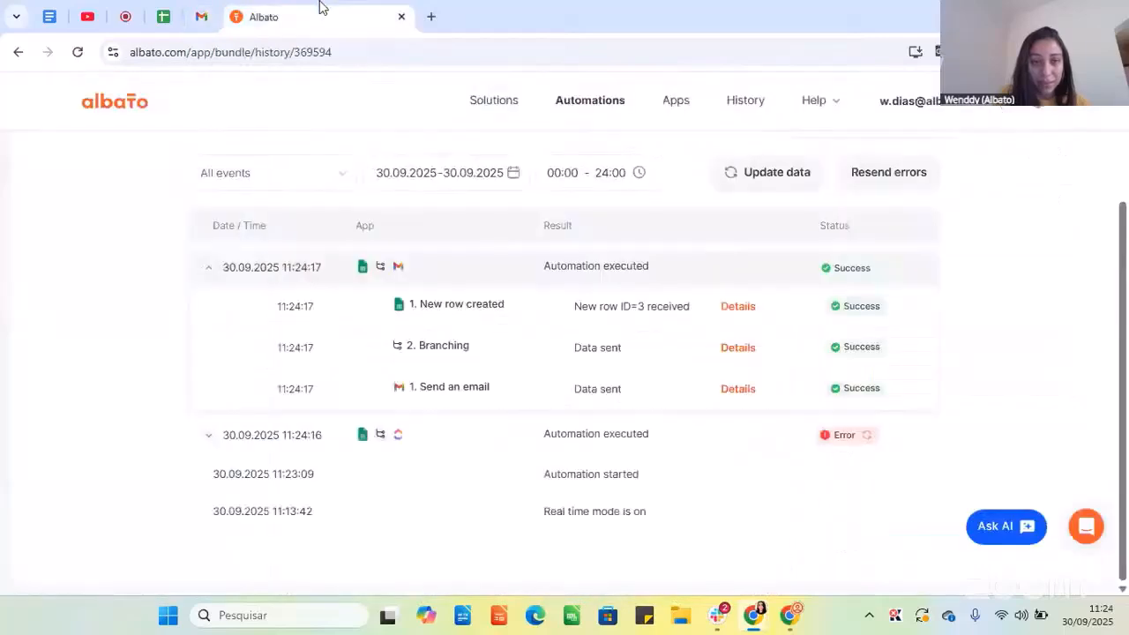
click(730, 397)
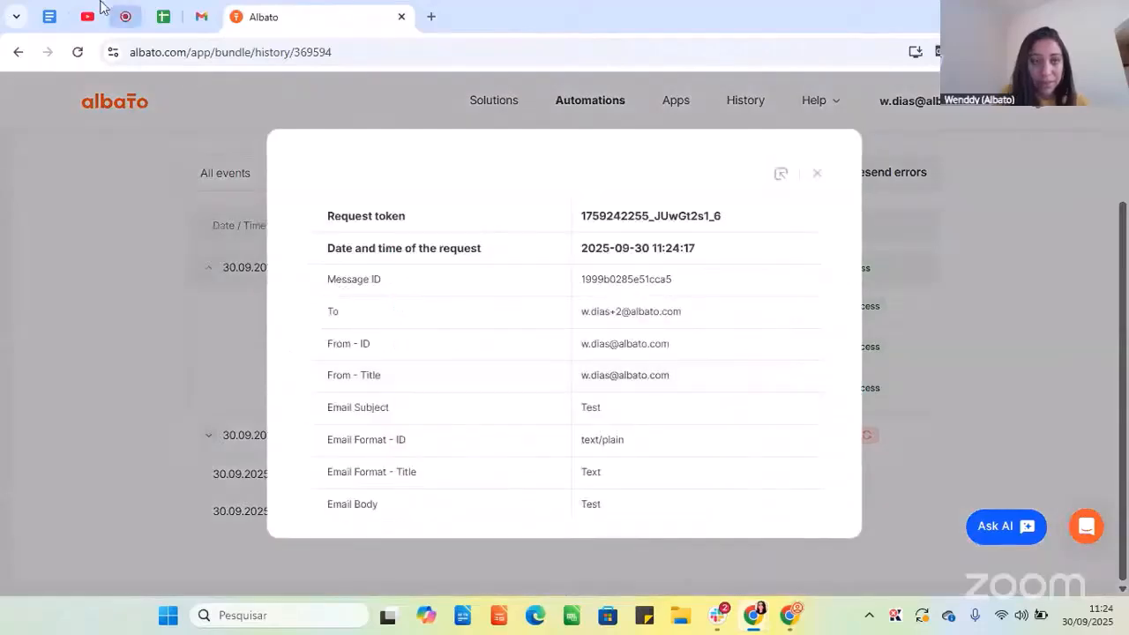
click(197, 11)
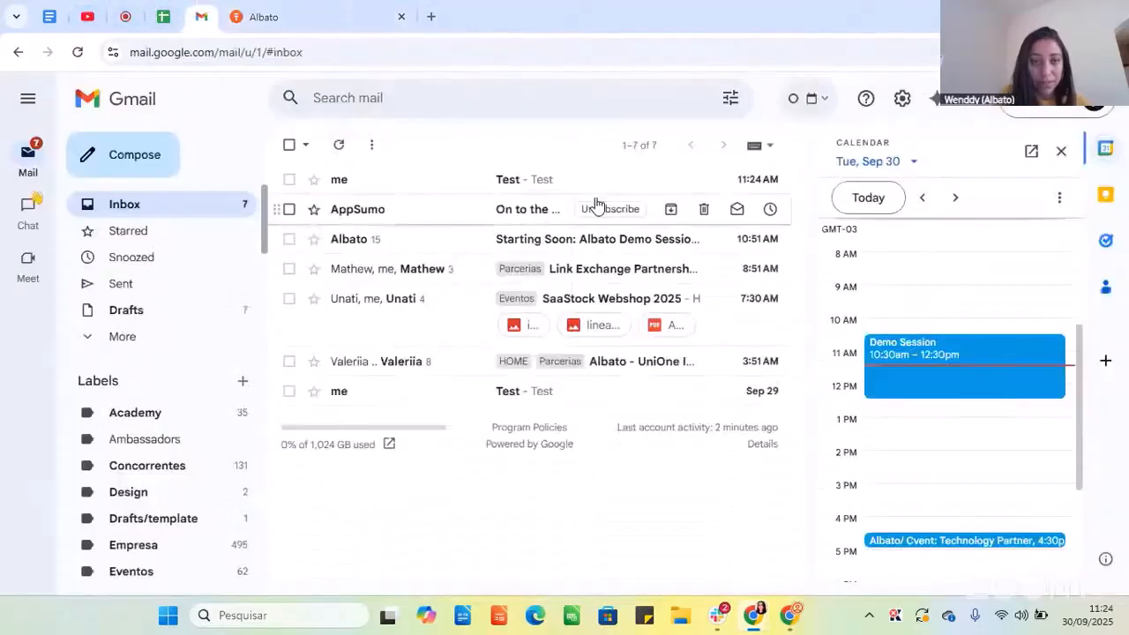
click(532, 180)
double_click(337, 288)
click(421, 296)
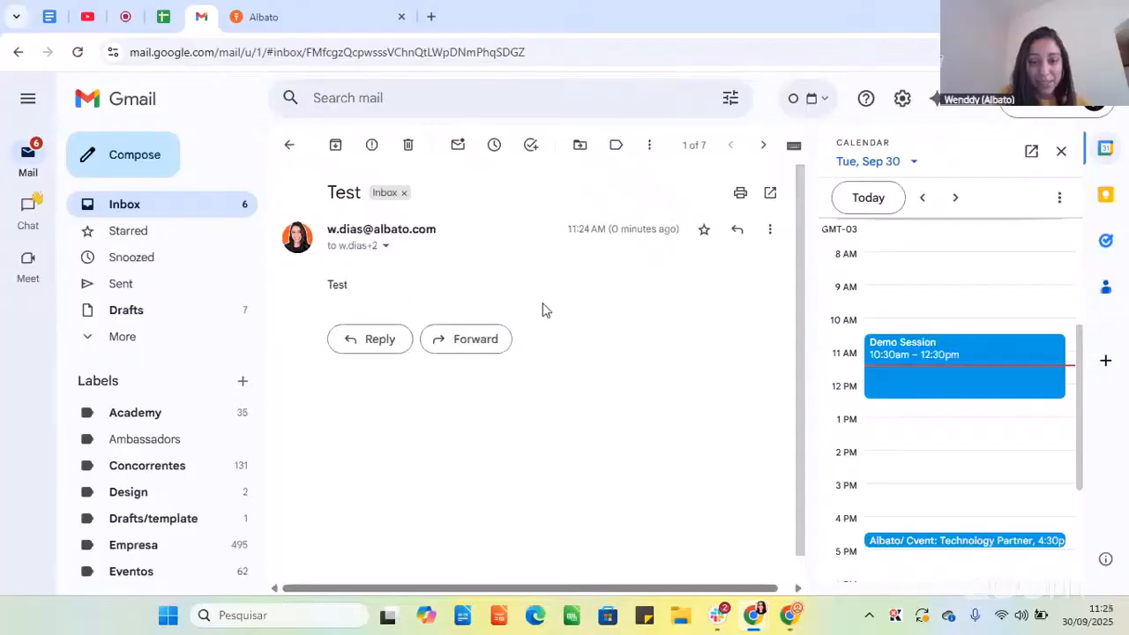
In Google Sheets, copy the contact row with company size 50 from Sheet1 into row 4 of the Test webinar sheet.
click(163, 16)
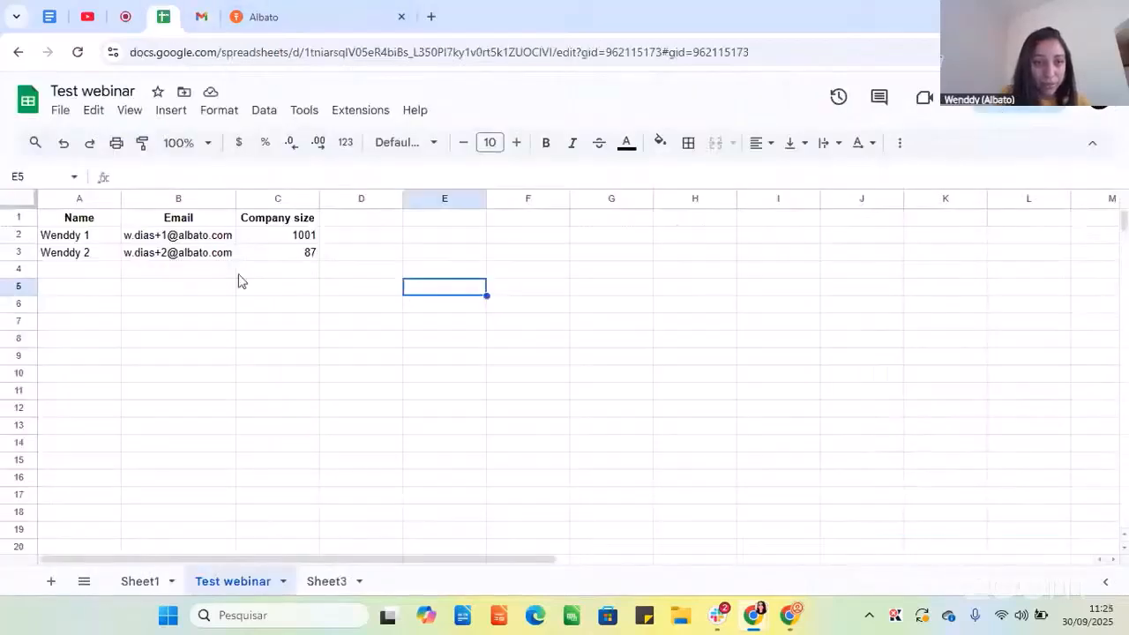
click(140, 581)
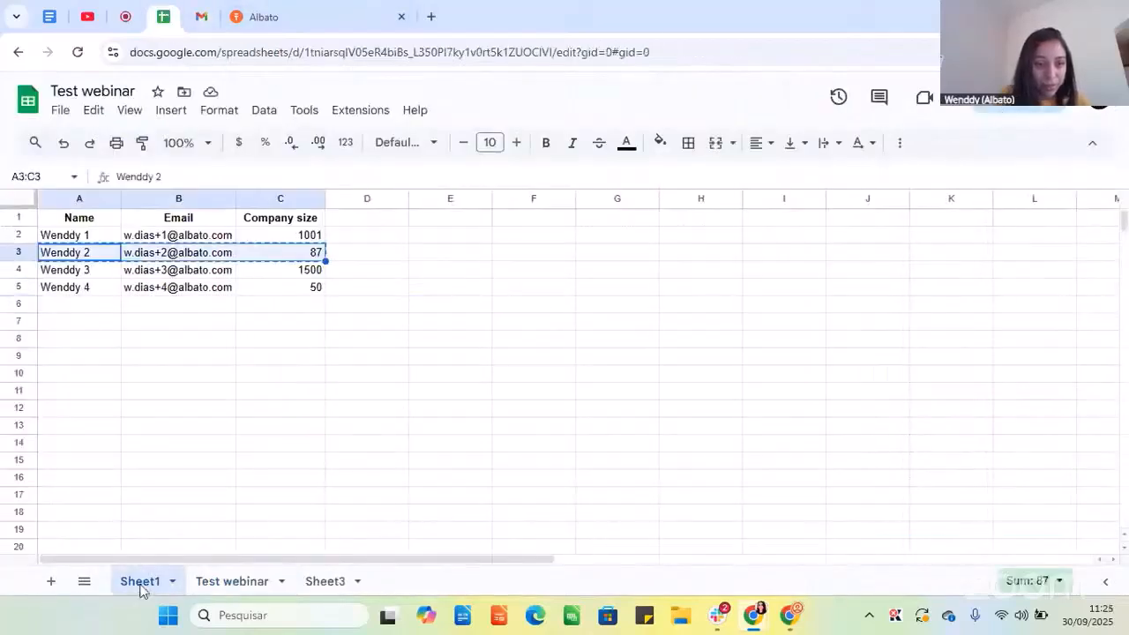
click(141, 371)
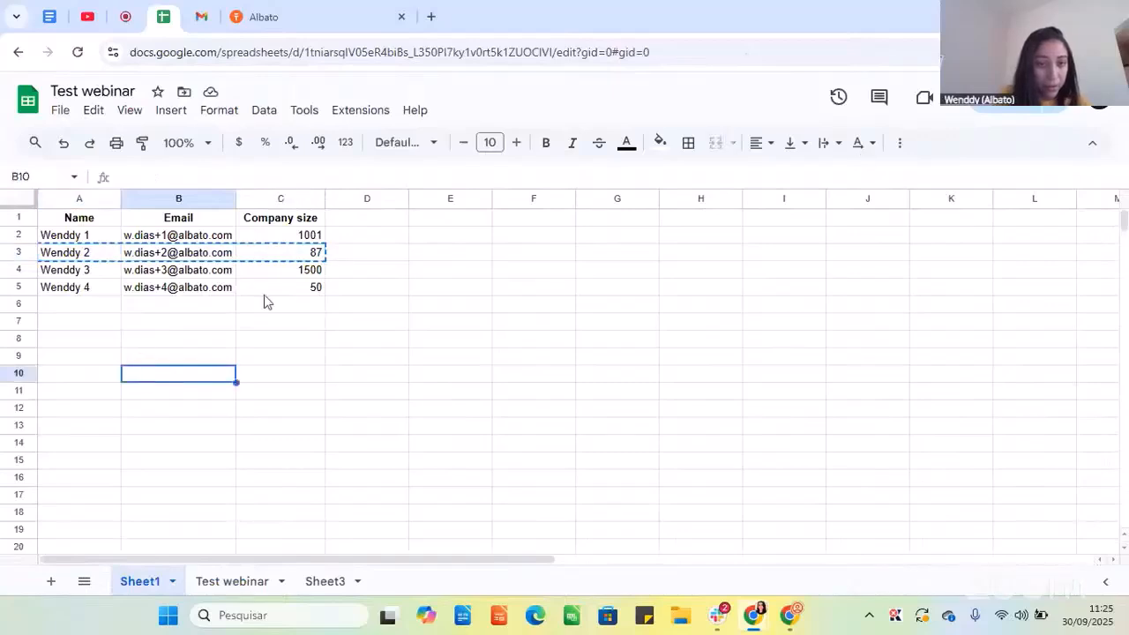
drag(69, 288, 262, 297)
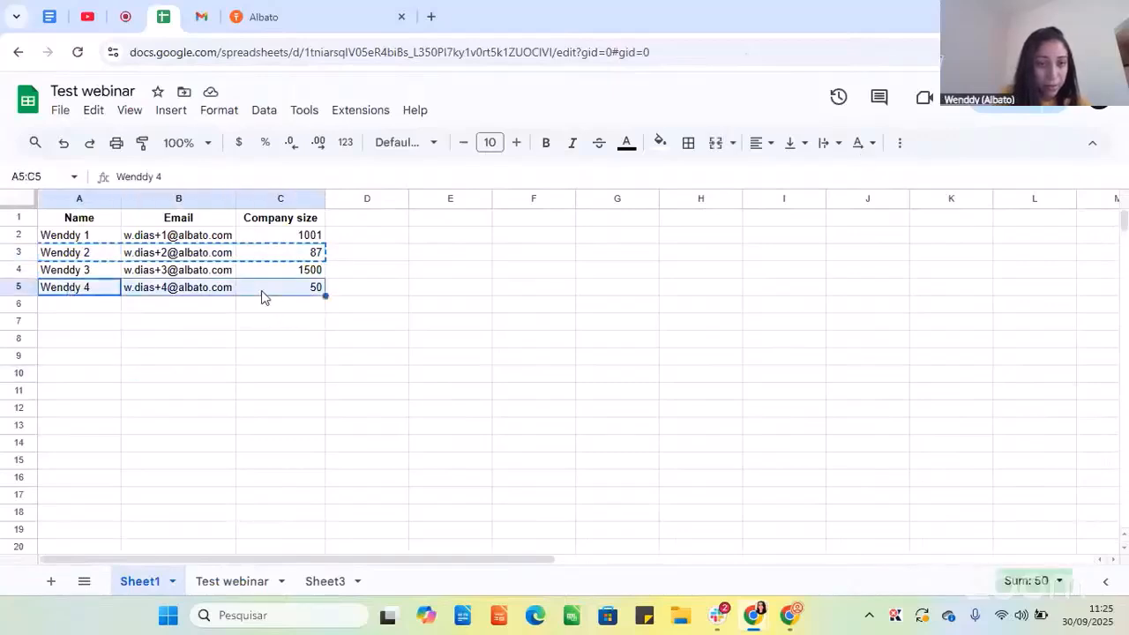
key(ctrl+c)
click(232, 581)
click(74, 271)
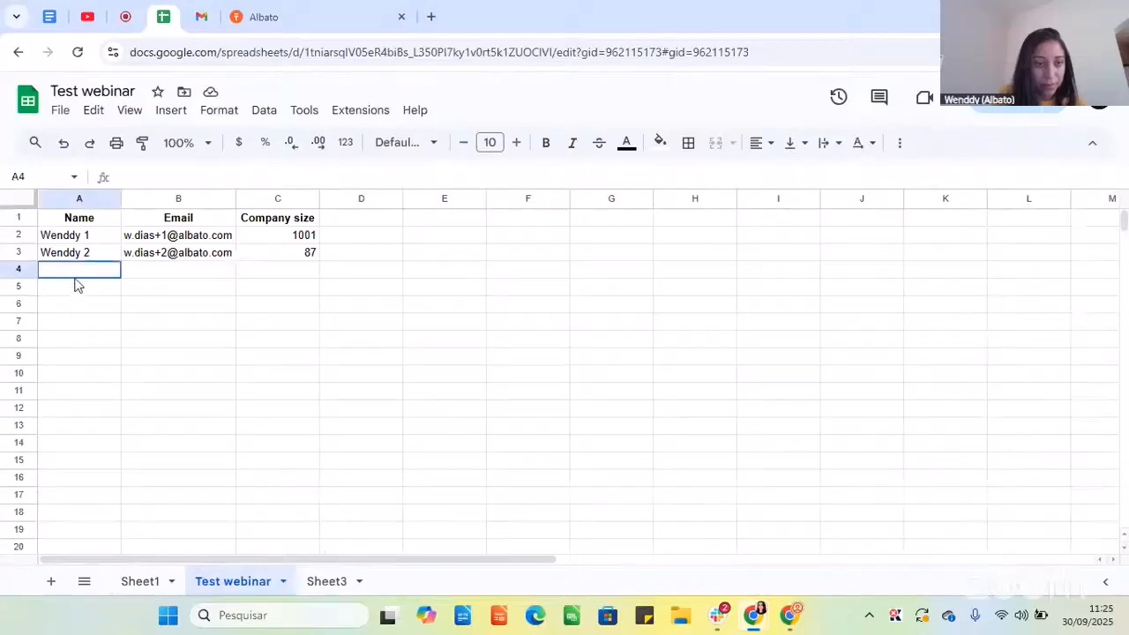
key(ctrl+v)
click(284, 342)
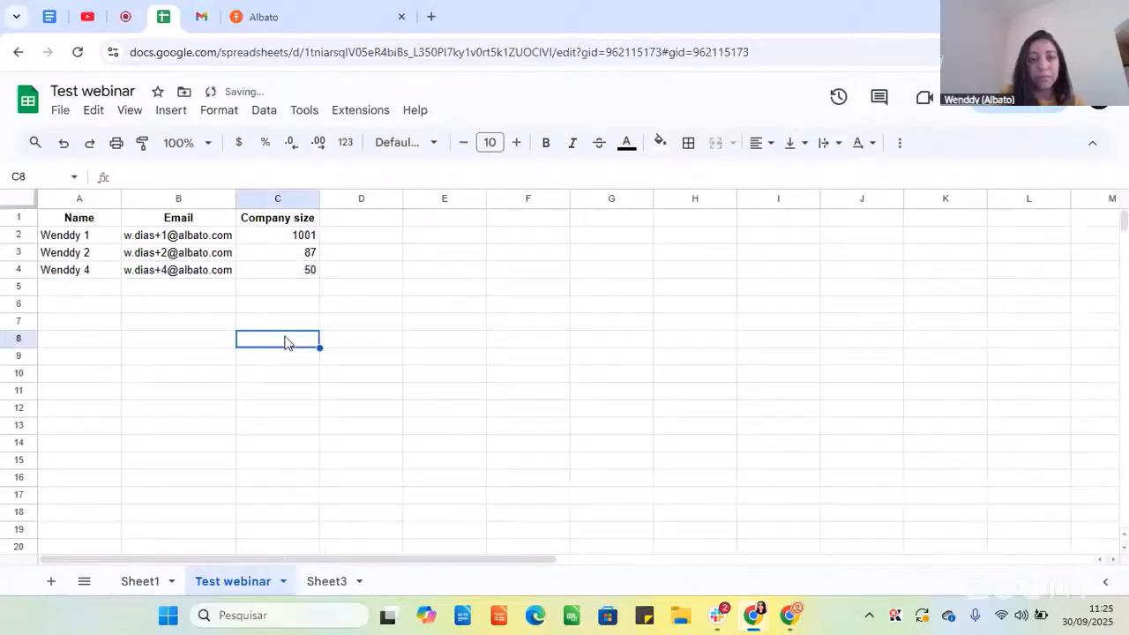
Return to Albato, close the email details, and inspect the "< 100" branch condition in the automation's builder.
click(280, 14)
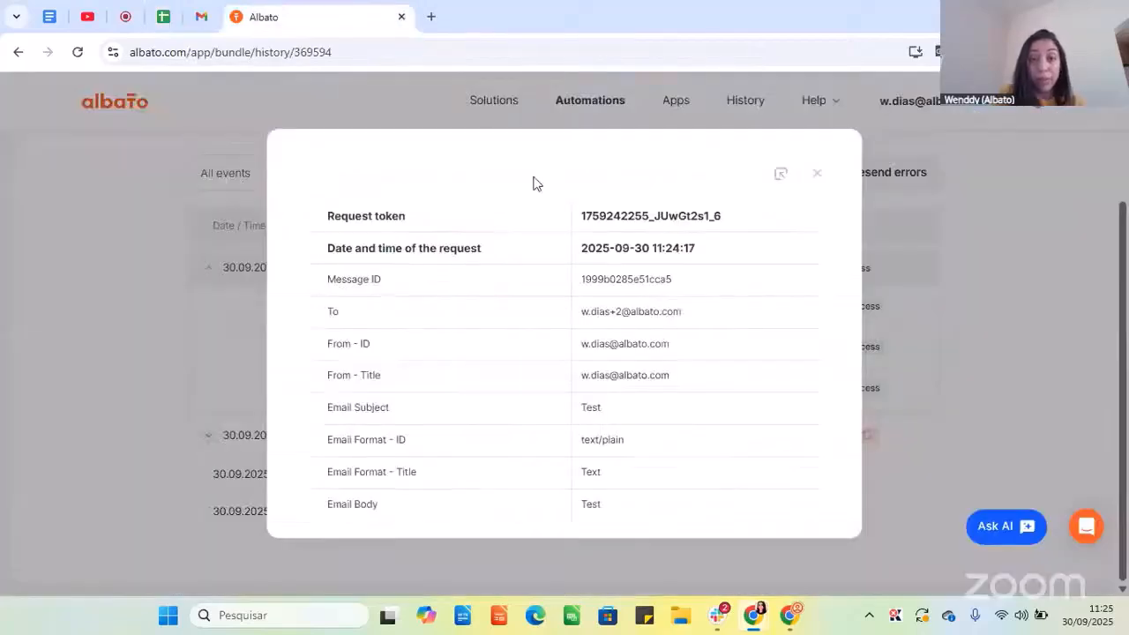
click(820, 174)
scroll(532, 322, up, 2)
click(58, 212)
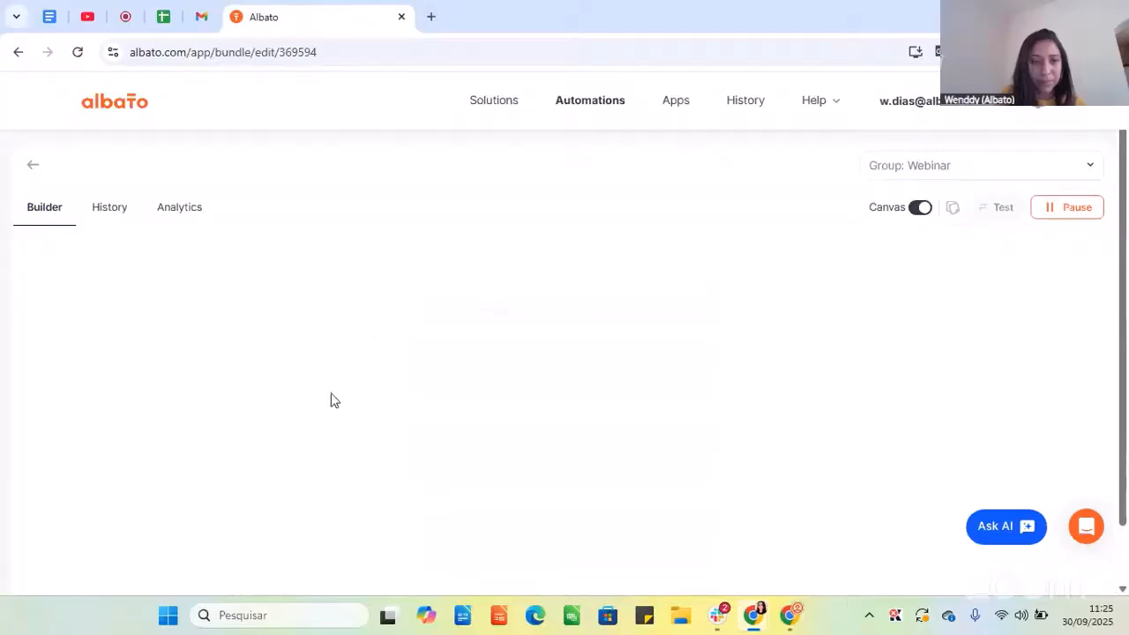
scroll(328, 399, down, 5)
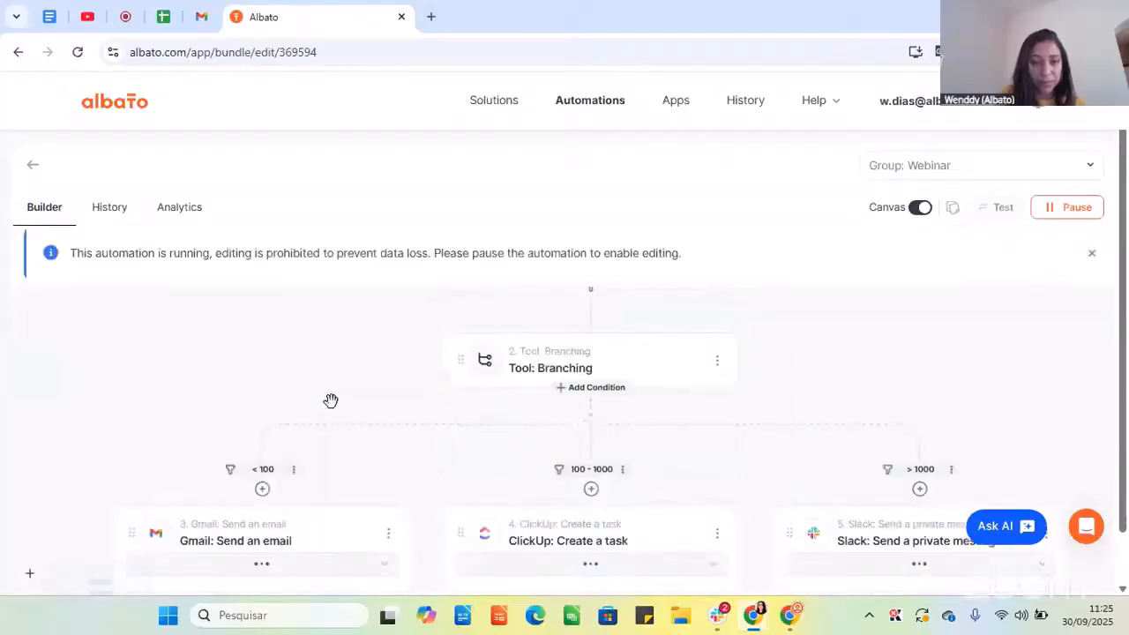
scroll(318, 445, down, 1)
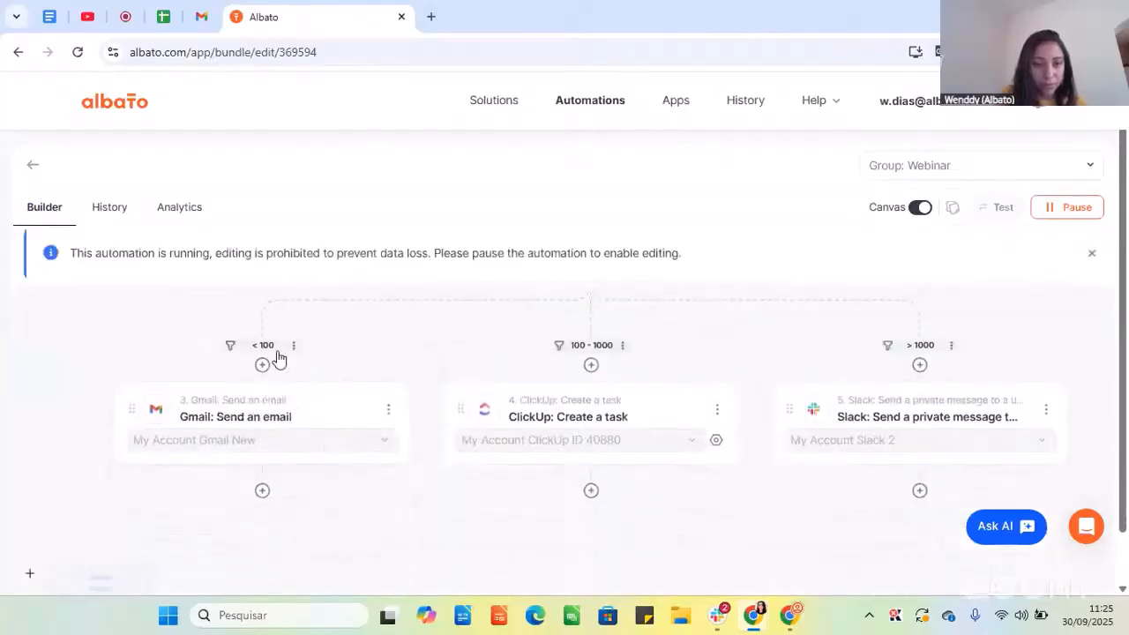
click(277, 353)
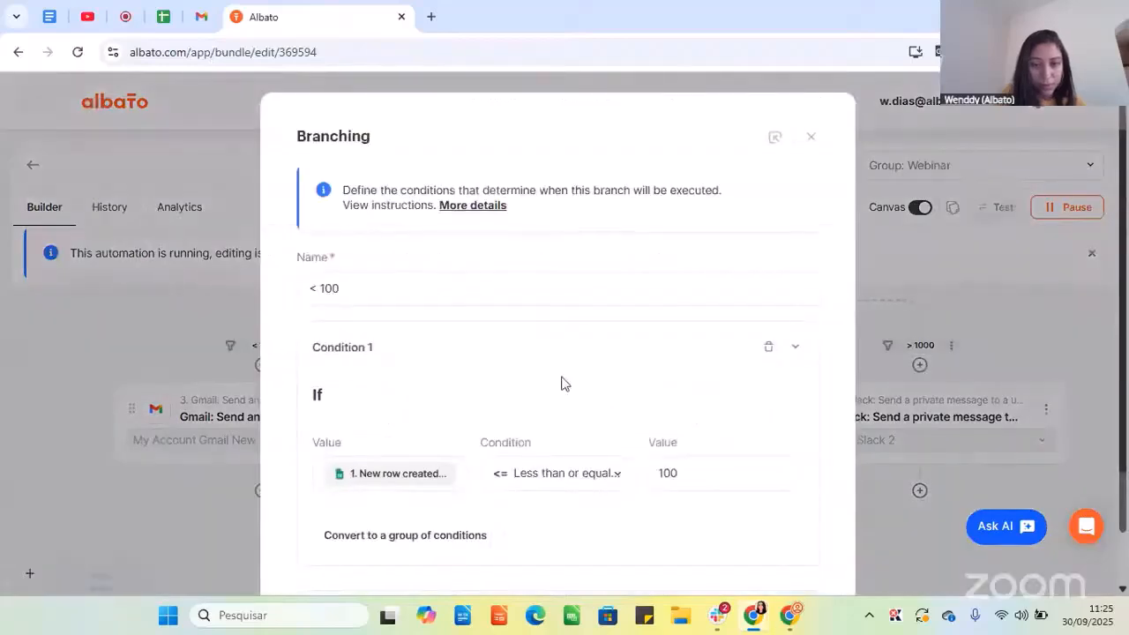
scroll(693, 363, down, 2)
scroll(776, 309, up, 2)
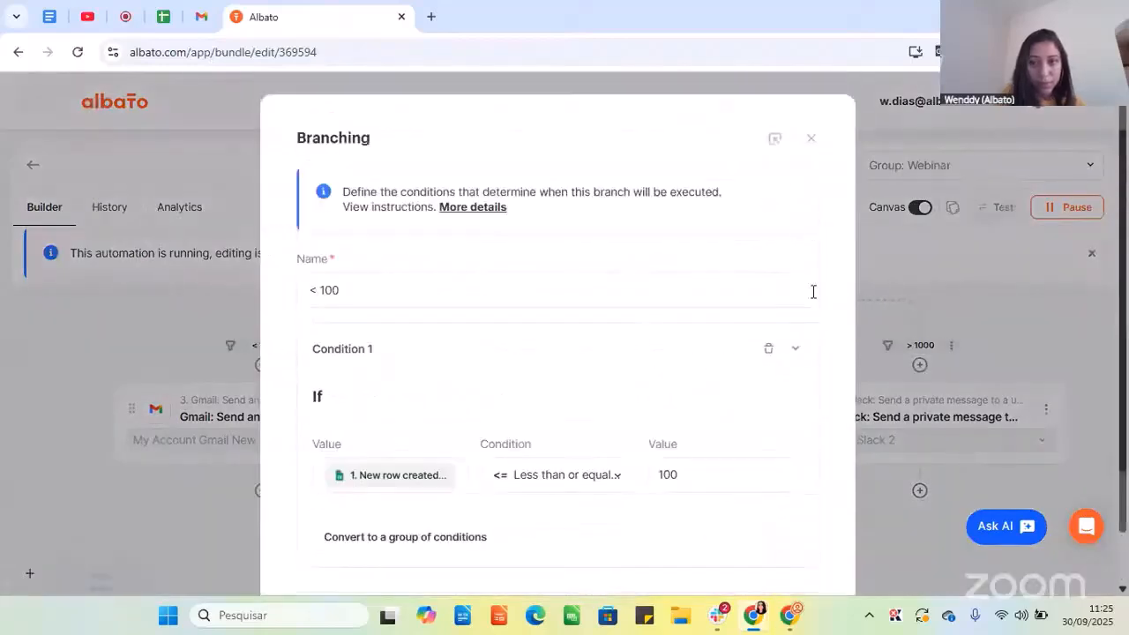
click(811, 141)
Inspect the condition settings of the "> 1000" branch and close them without changes.
click(924, 349)
scroll(710, 357, down, 2)
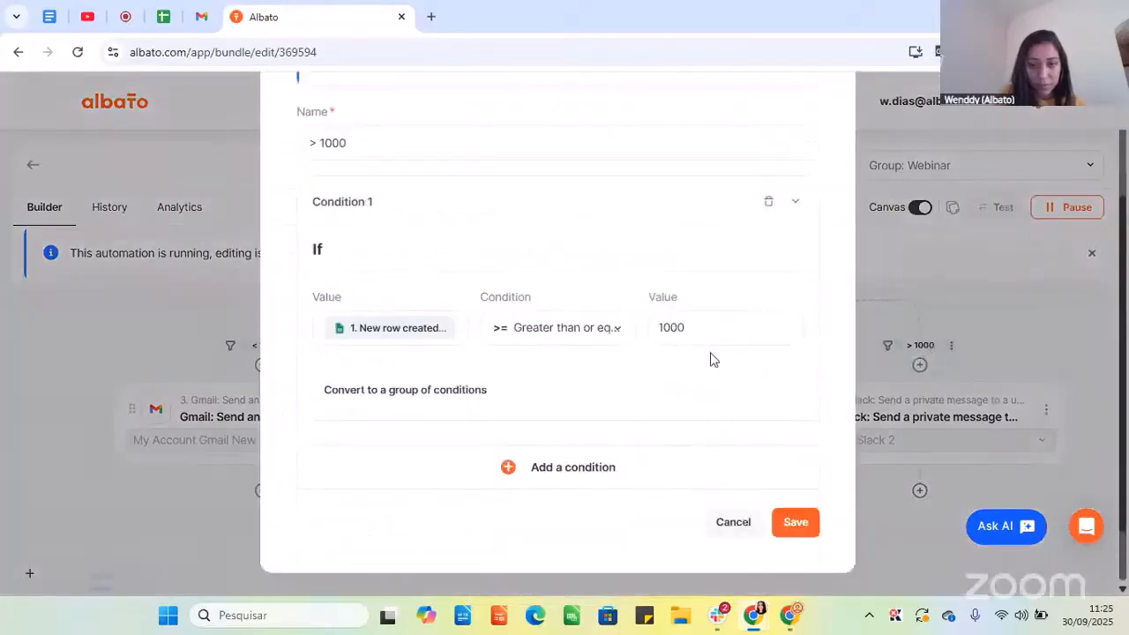
scroll(750, 291, up, 2)
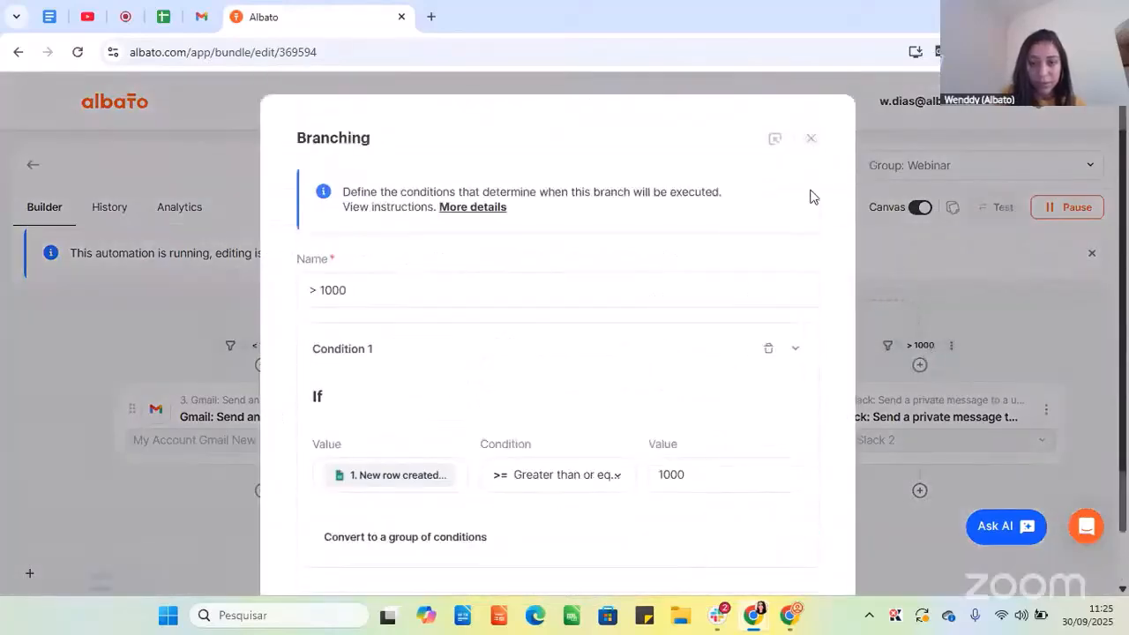
scroll(743, 406, down, 2)
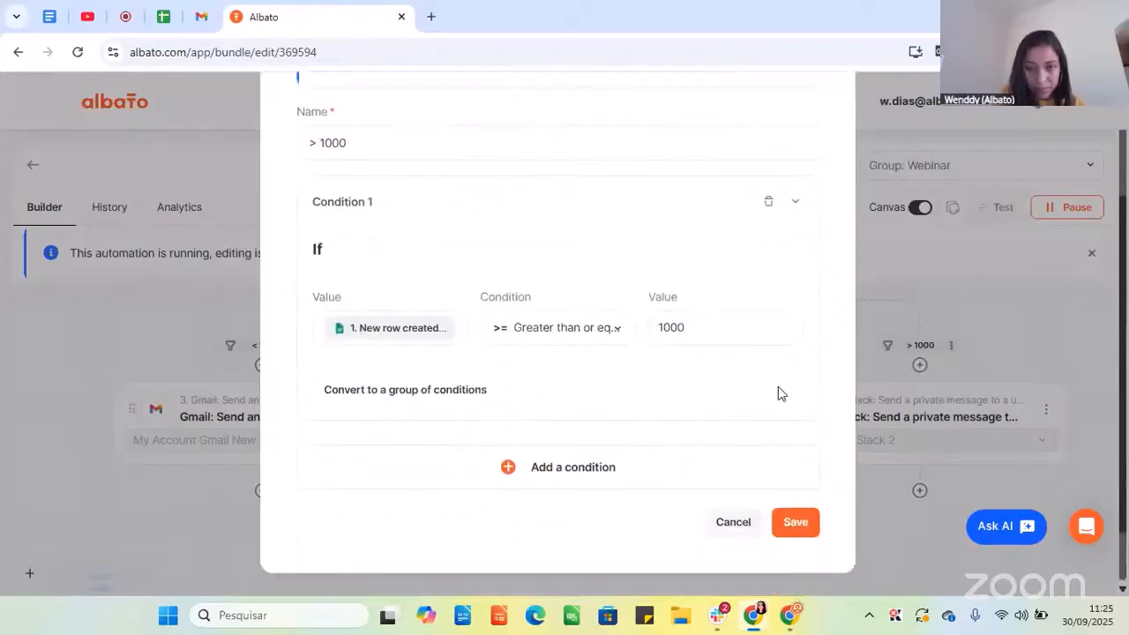
scroll(799, 283, up, 2)
click(812, 137)
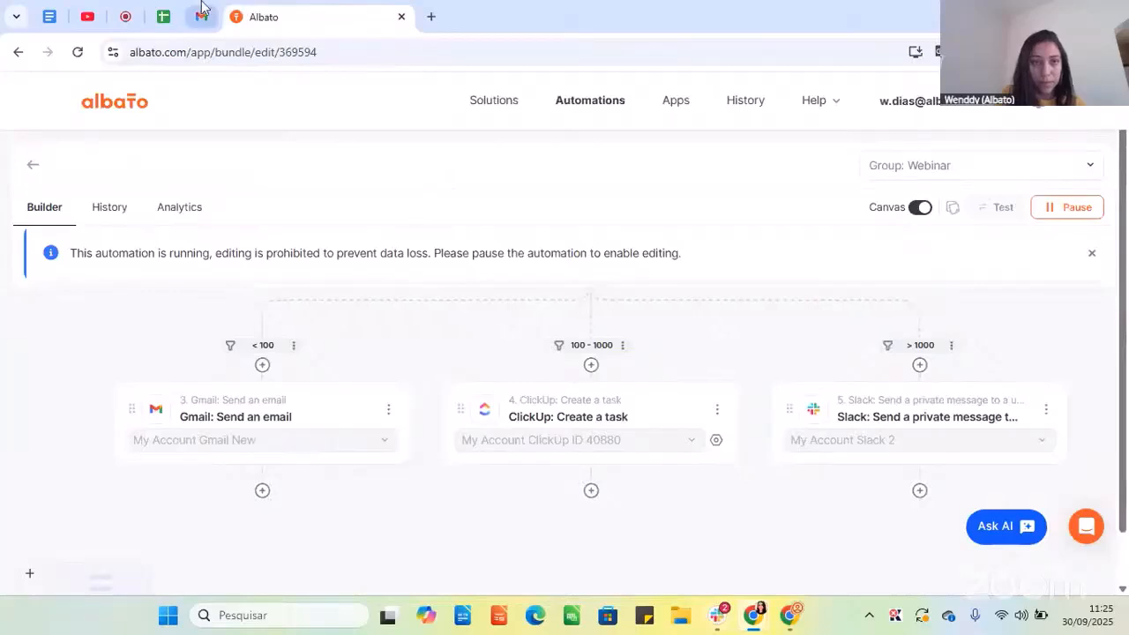
Reopen the automation's history and refresh it to check for a run from the newly added row.
scroll(176, 283, up, 1)
click(112, 208)
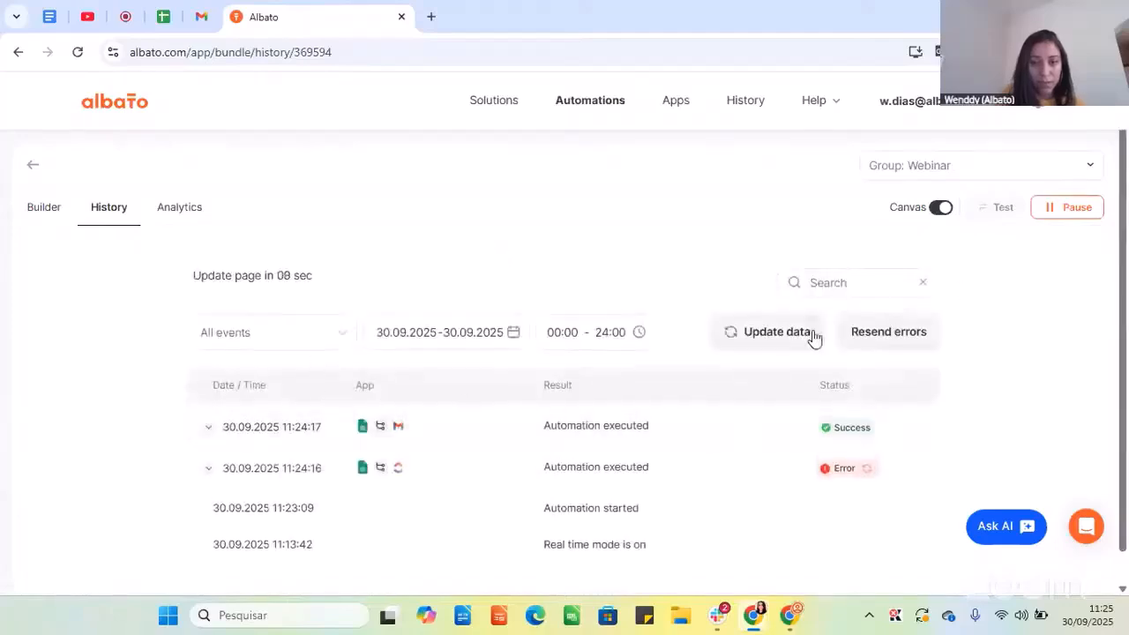
click(769, 337)
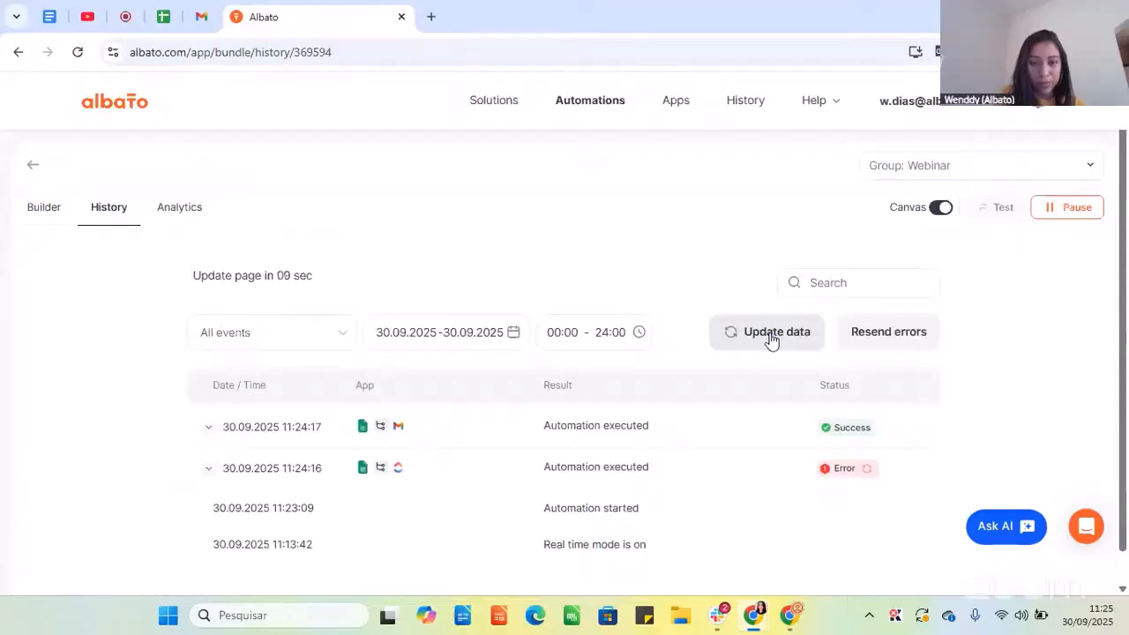
Refresh the automation's history and check the Albato app messages in Slack for a new notification.
click(742, 337)
scroll(1046, 262, down, 1)
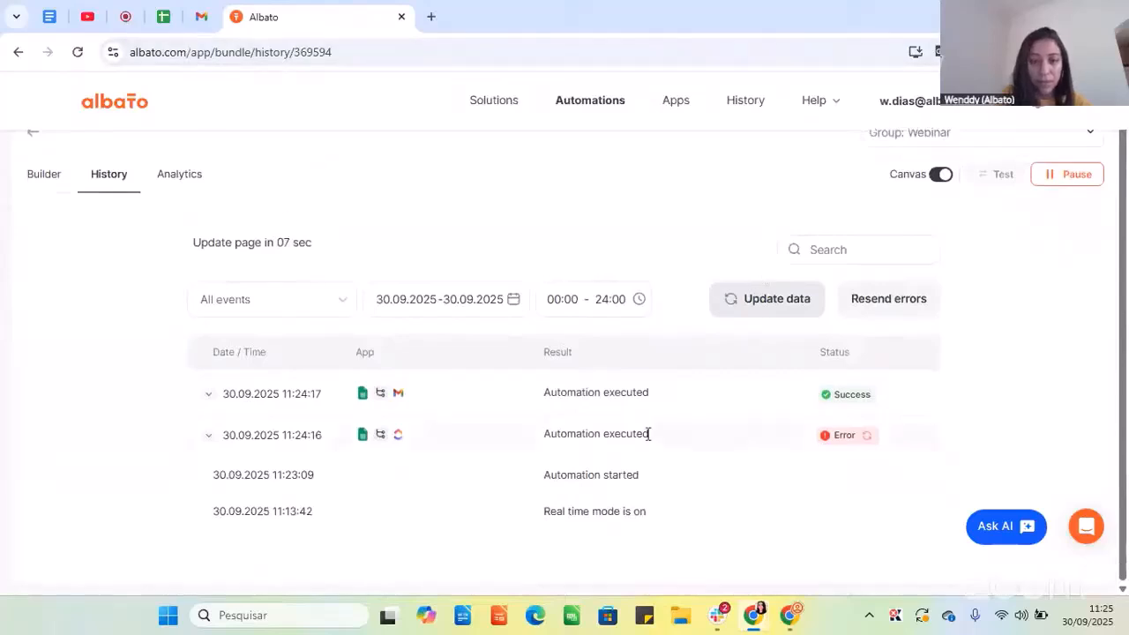
click(717, 614)
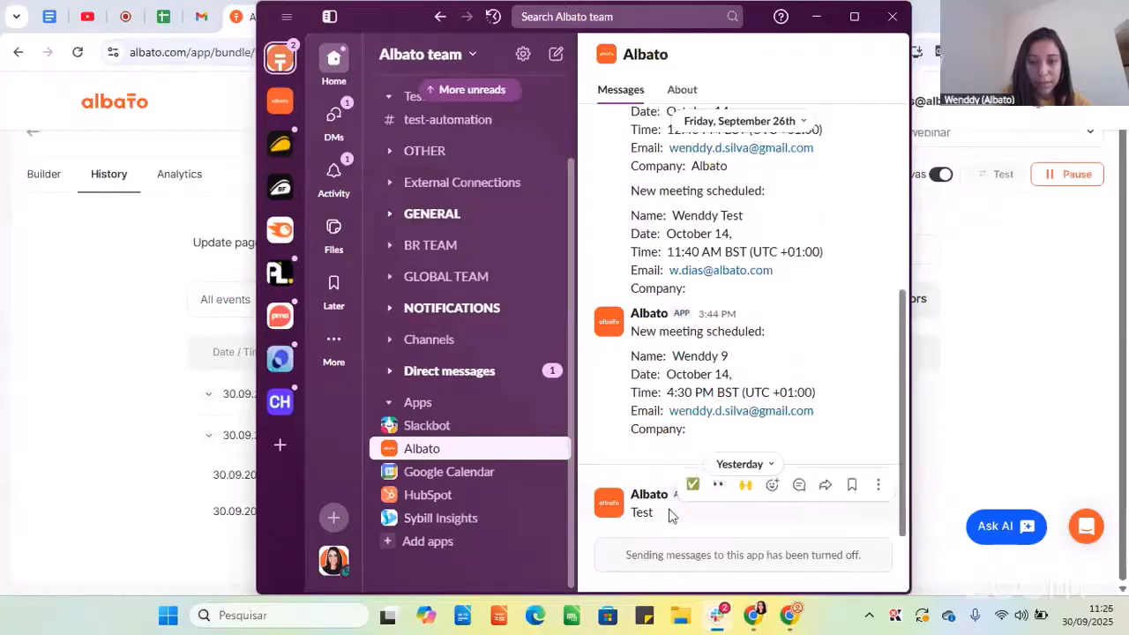
click(720, 617)
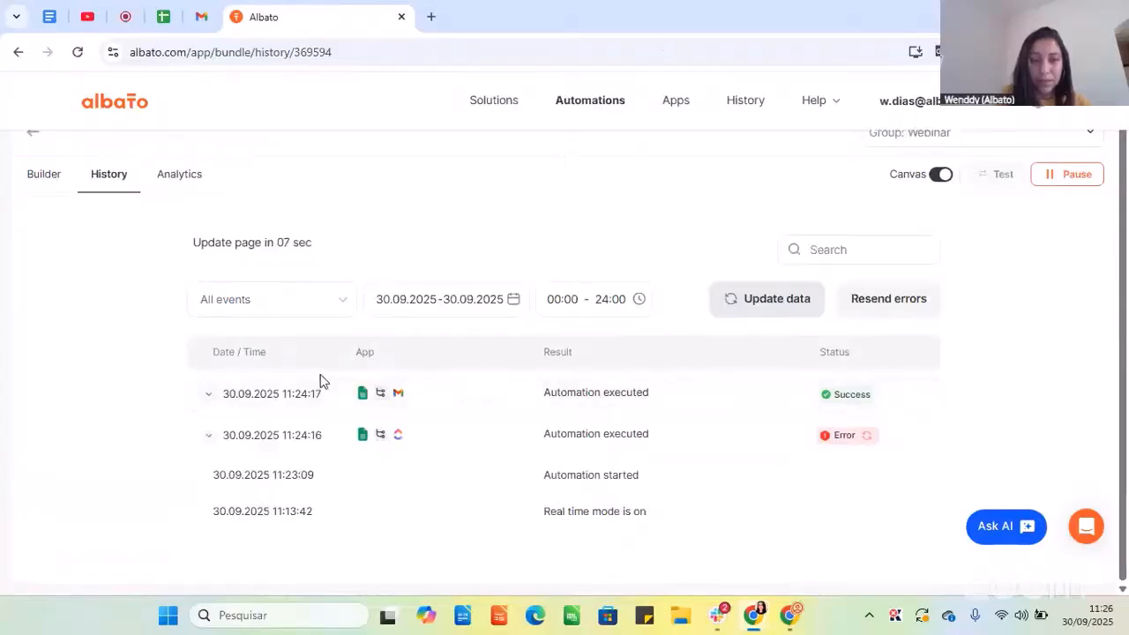
Reload the history by way of the automation's builder and refresh its data to look for new runs.
click(44, 176)
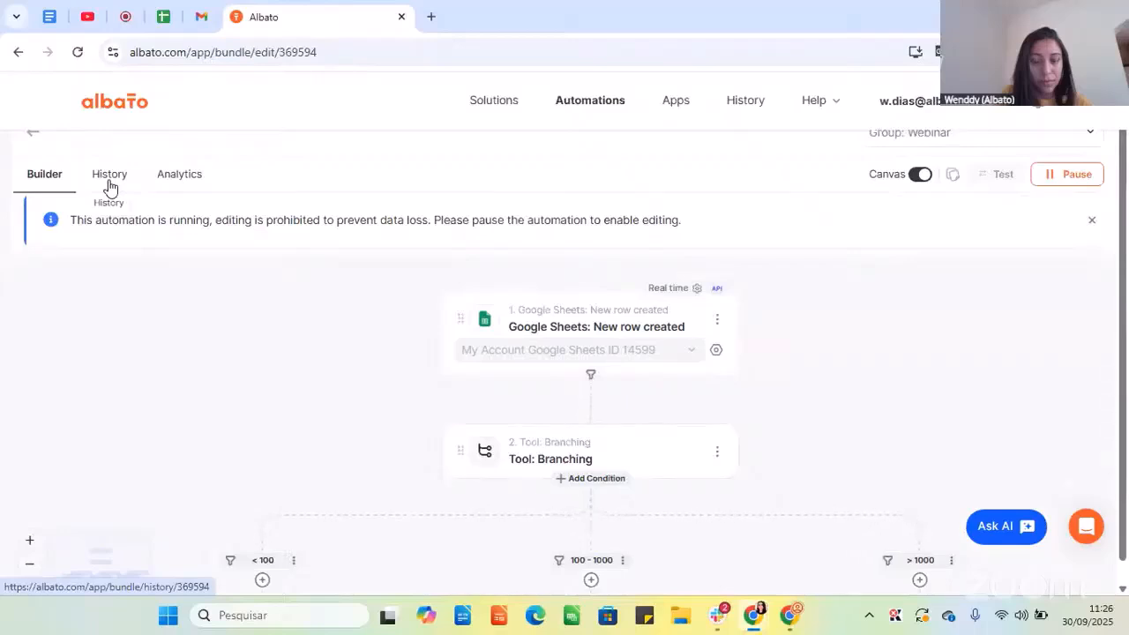
click(109, 183)
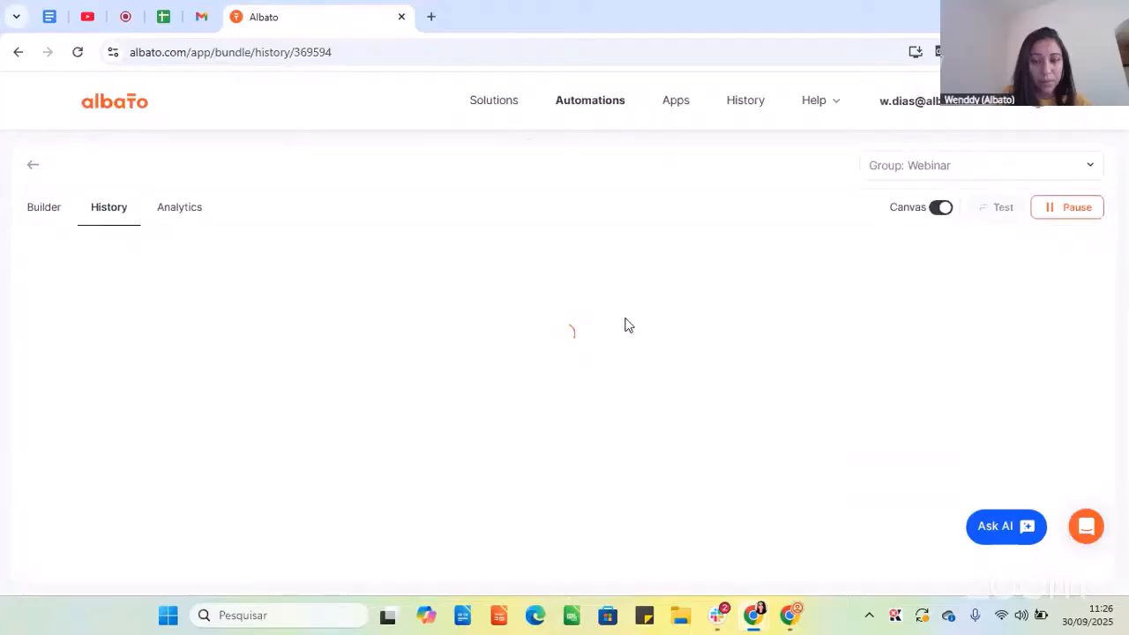
scroll(287, 346, down, 1)
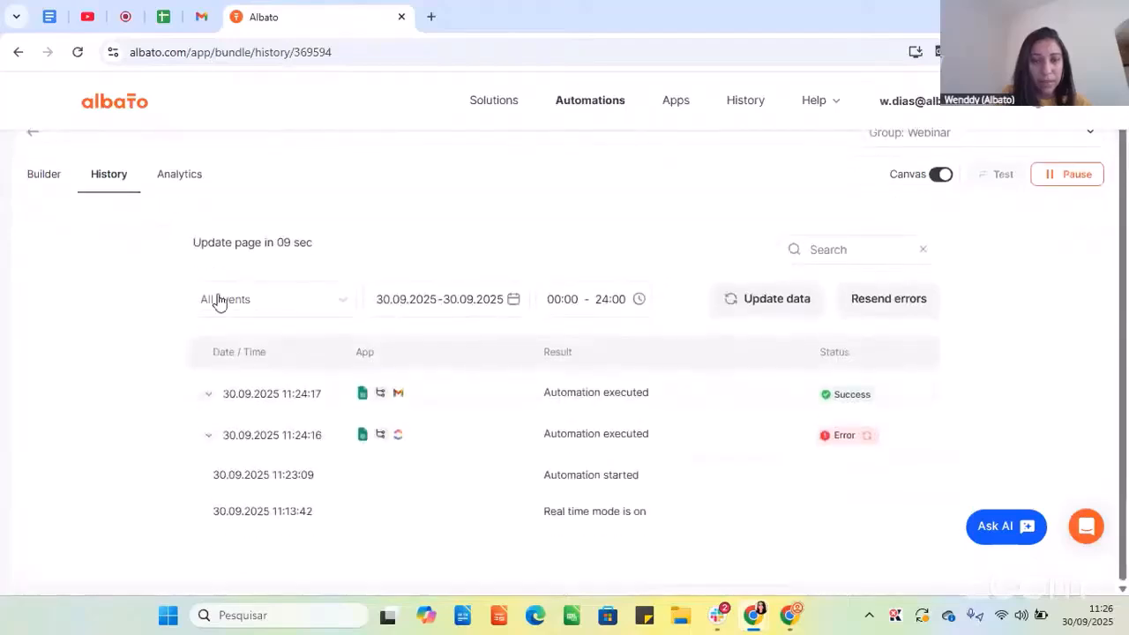
click(768, 308)
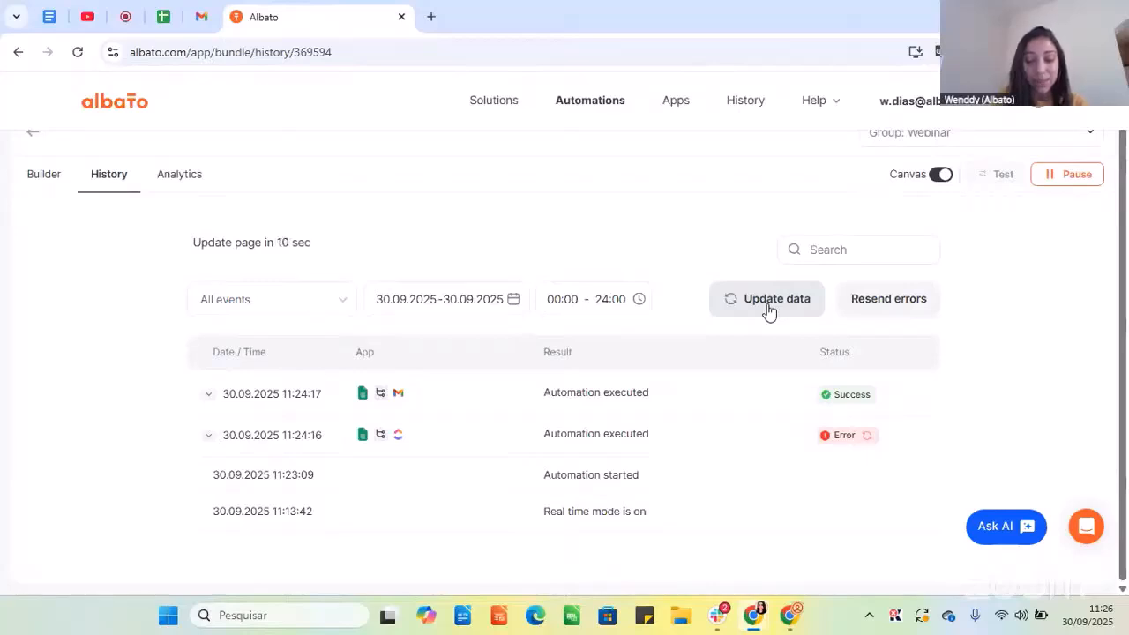
click(768, 300)
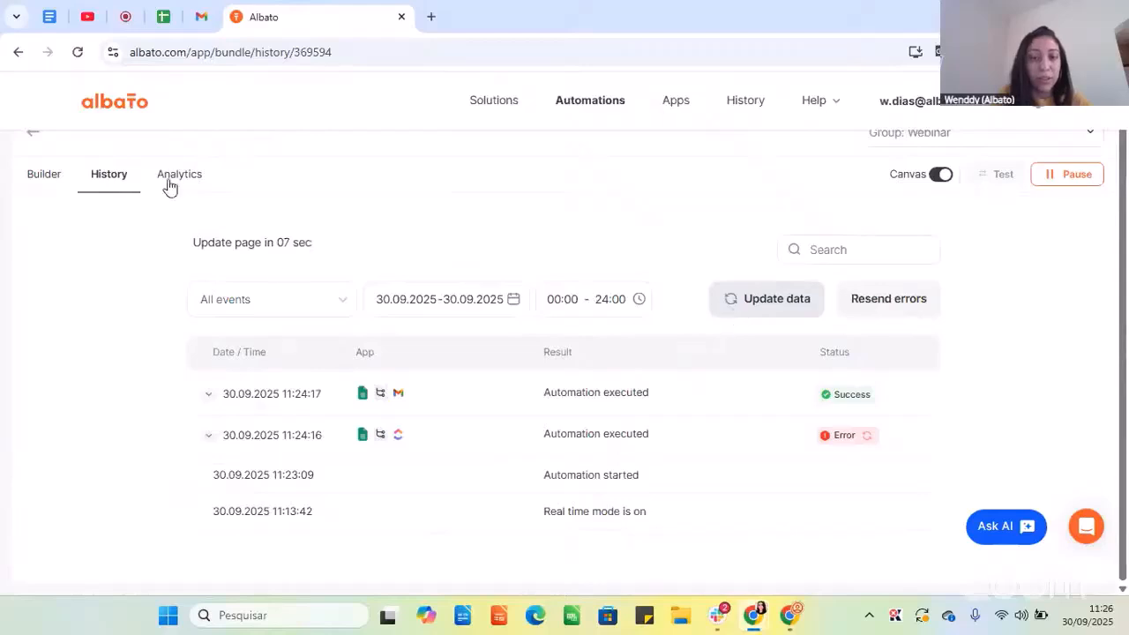
Pause the running automation and open its builder at the branching conditions.
scroll(586, 354, up, 1)
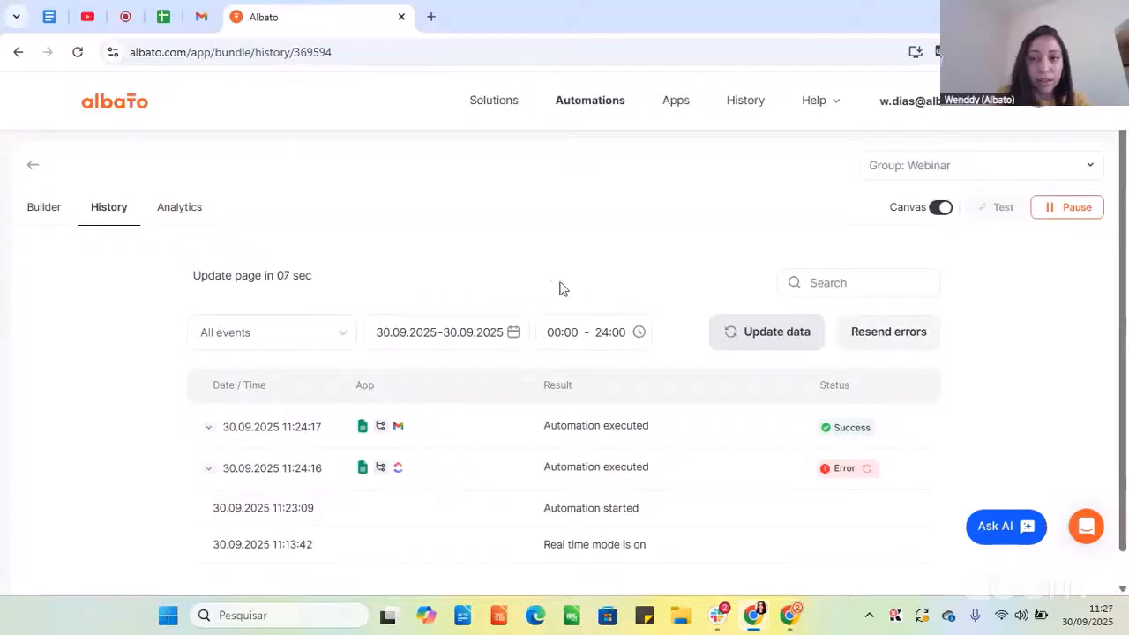
click(1065, 210)
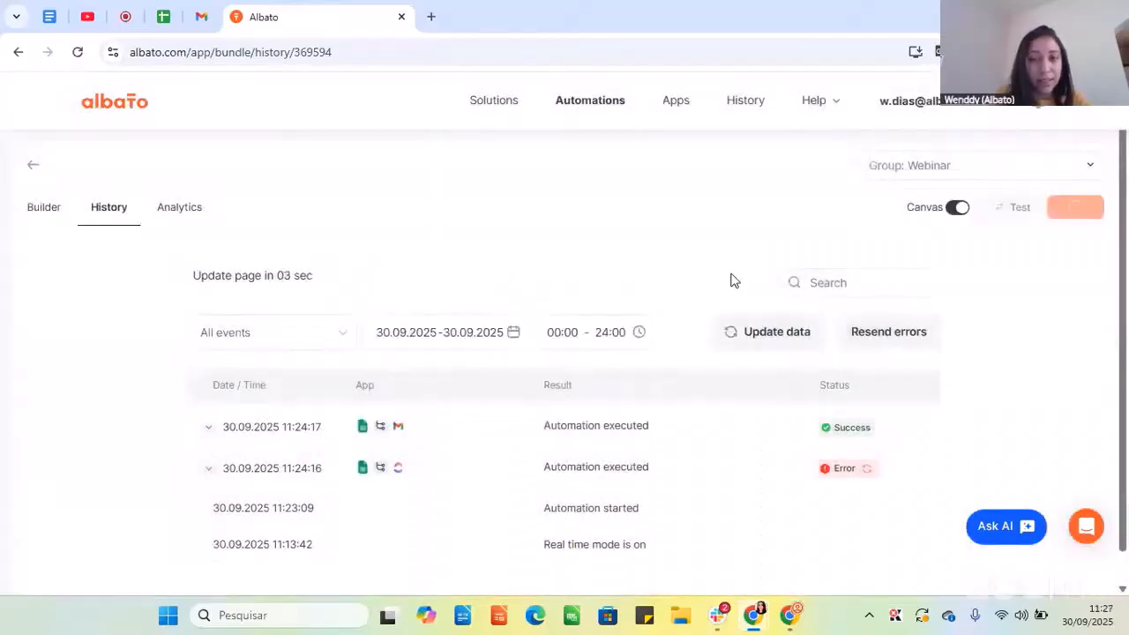
click(40, 211)
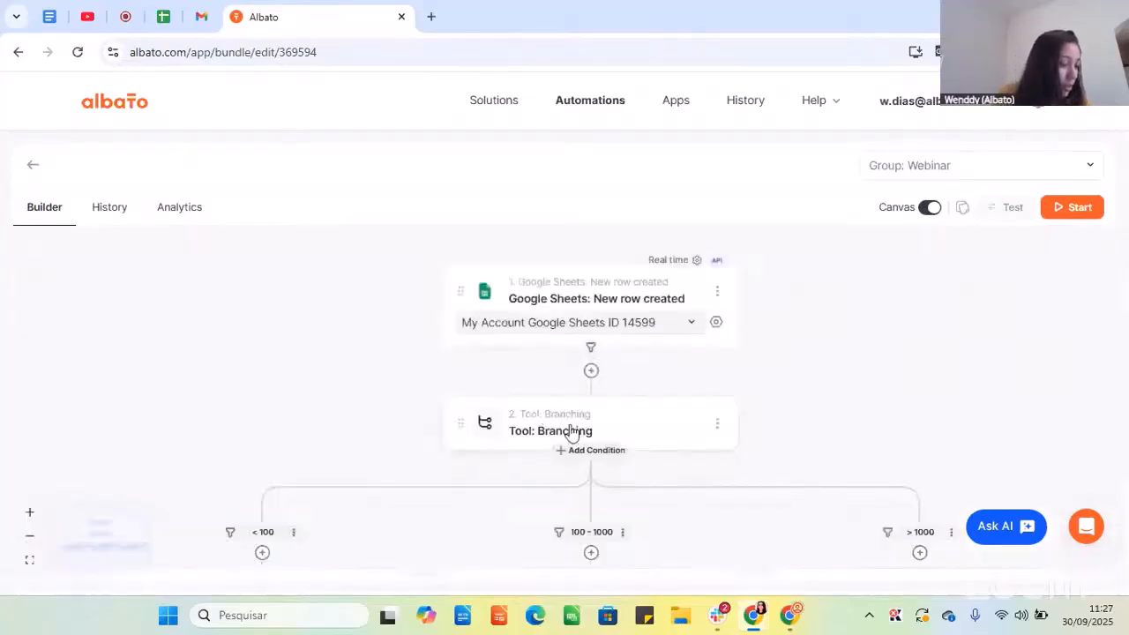
scroll(571, 432, down, 5)
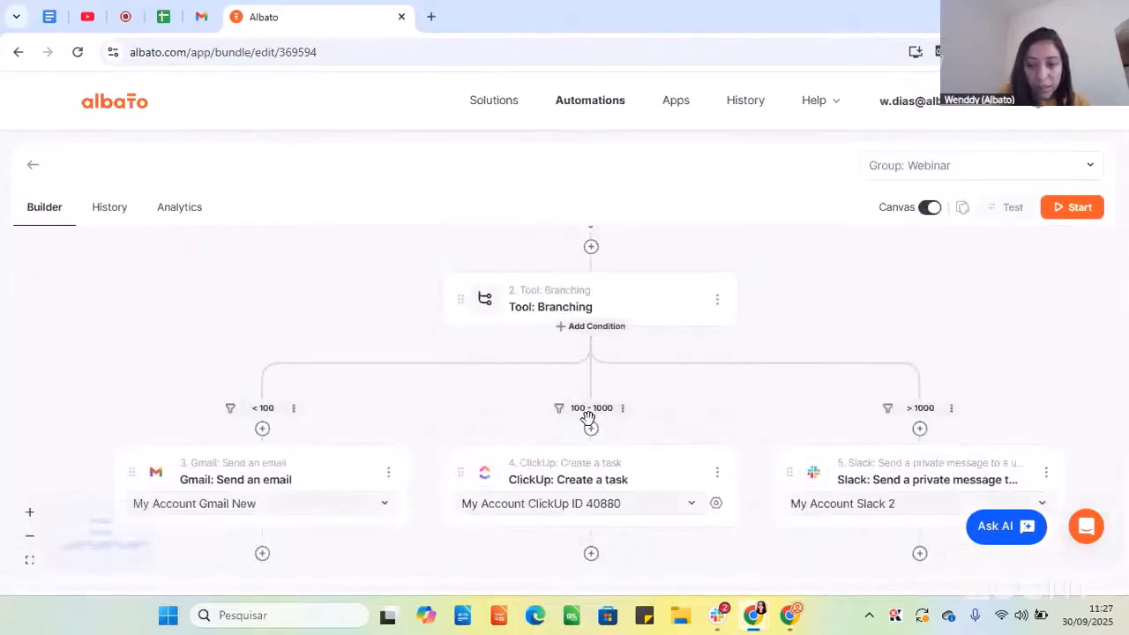
Join the two conditions of the "100 - 1000" branch with "and", save them, and start the automation again.
click(593, 327)
scroll(570, 350, down, 3)
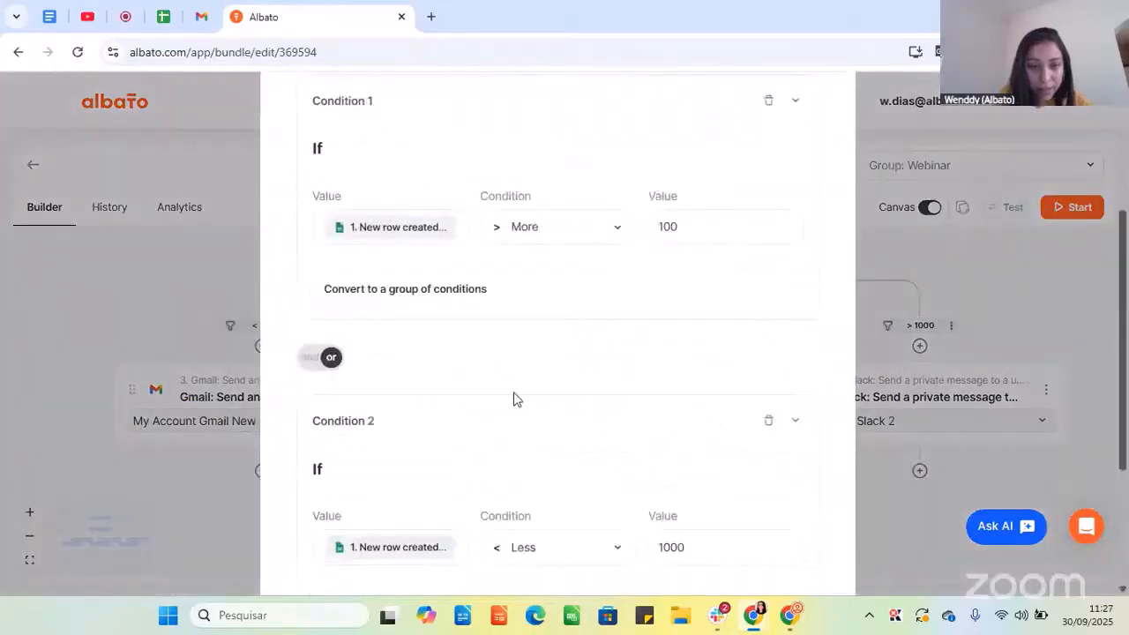
click(316, 358)
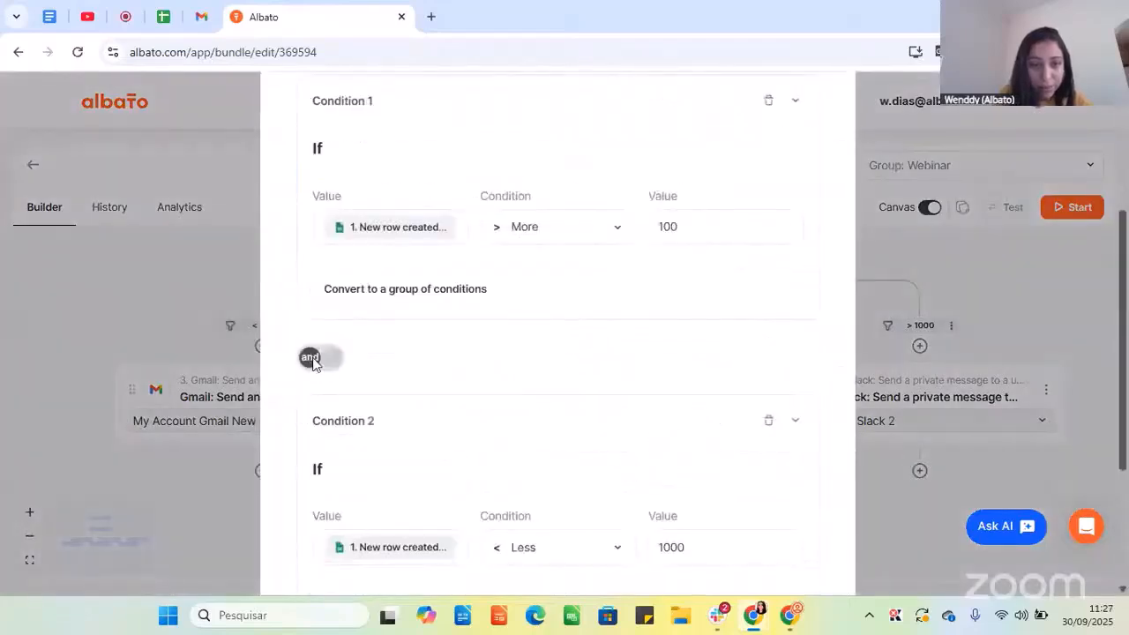
scroll(389, 368, up, 2)
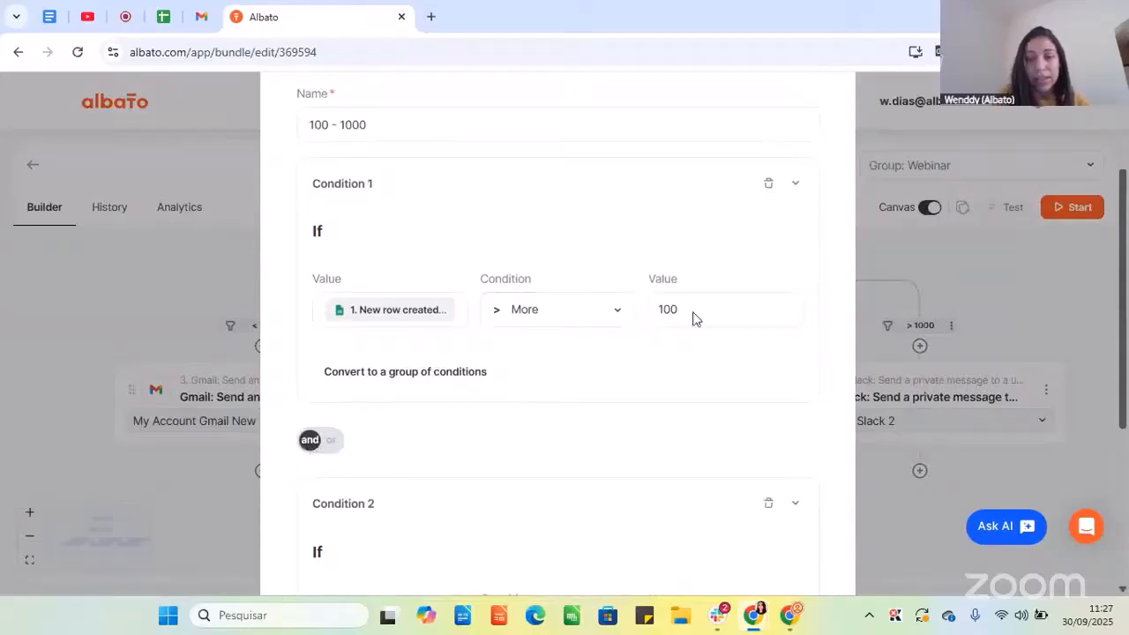
scroll(373, 270, down, 5)
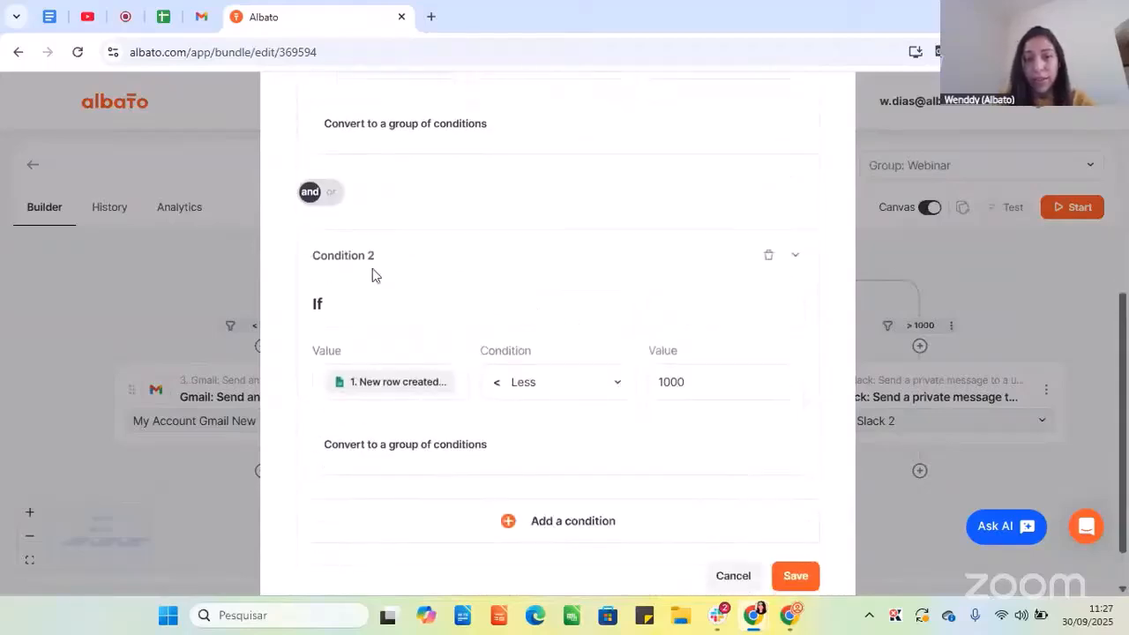
click(795, 577)
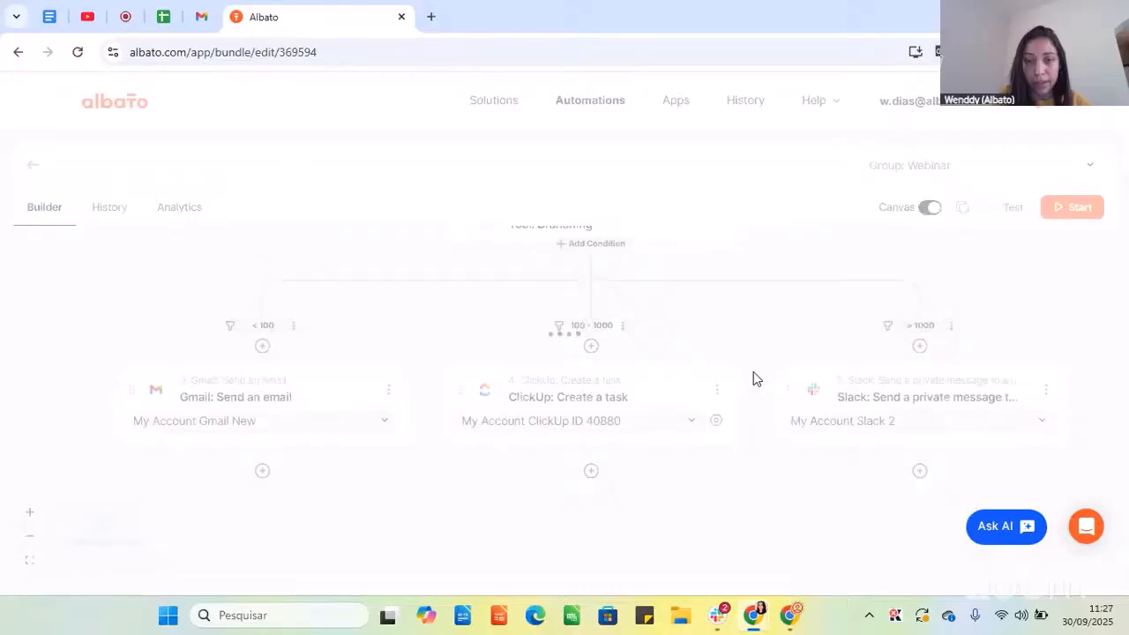
click(1081, 210)
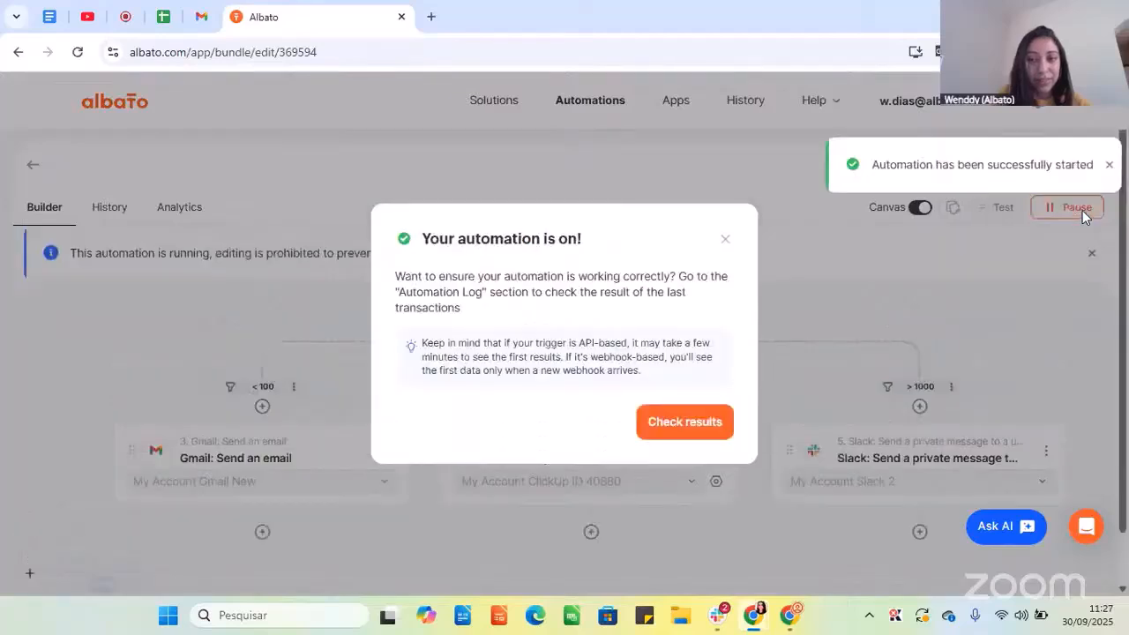
In Google Sheets, copy the contact row with company size 1500 from Sheet1 into row 5 of the Test webinar sheet.
click(164, 17)
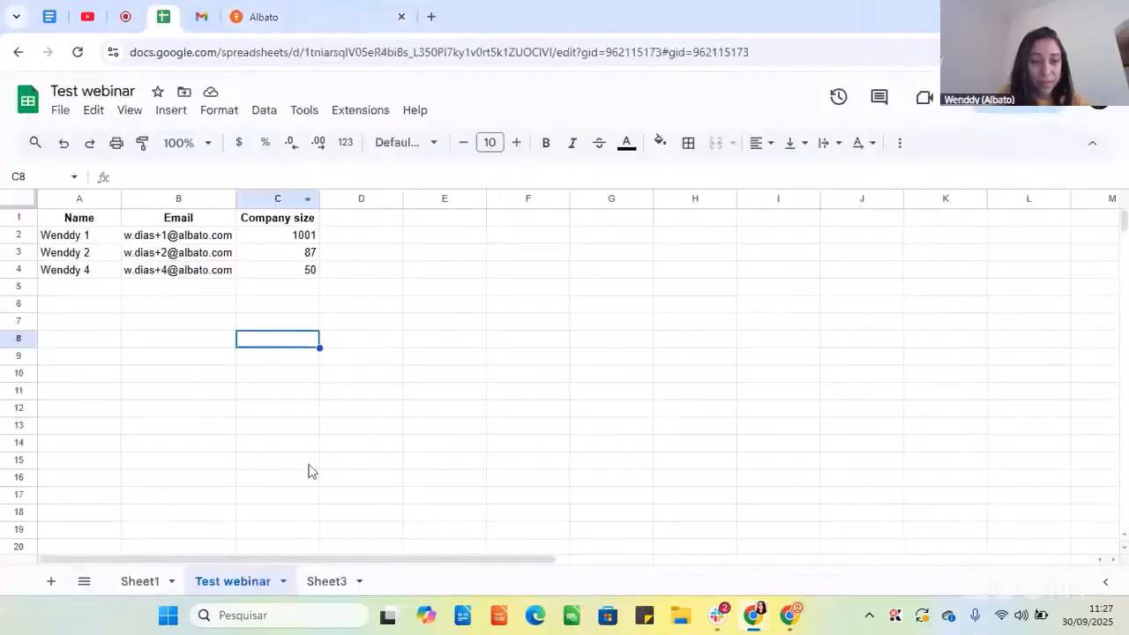
click(137, 582)
click(208, 372)
drag(102, 270, 277, 270)
key(ctrl+c)
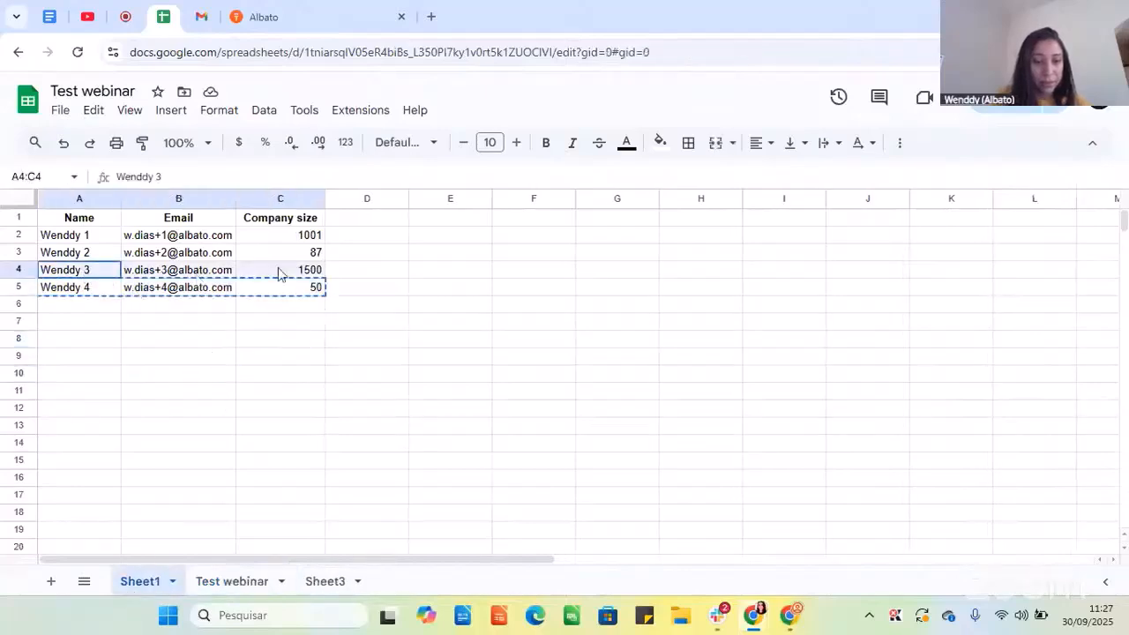
click(234, 581)
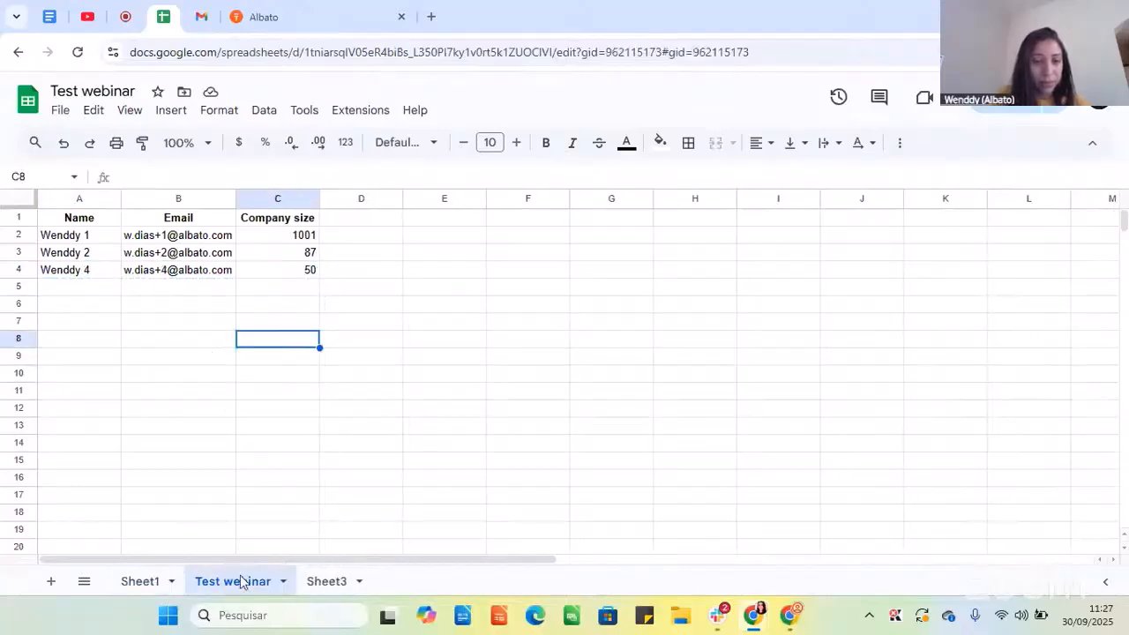
click(110, 288)
key(ctrl+v)
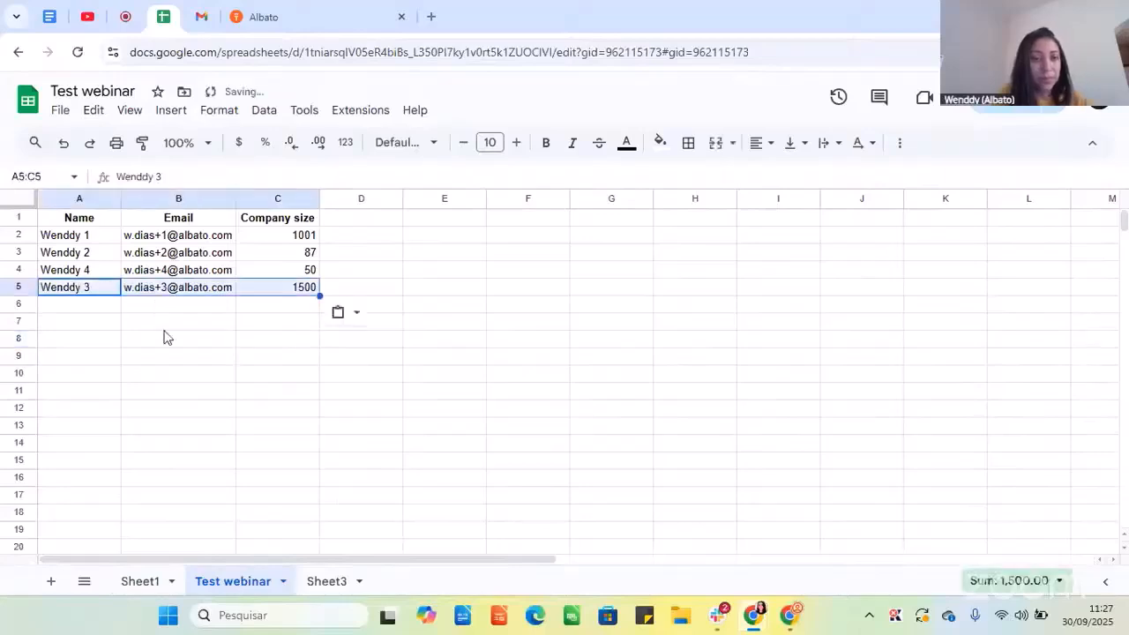
click(164, 328)
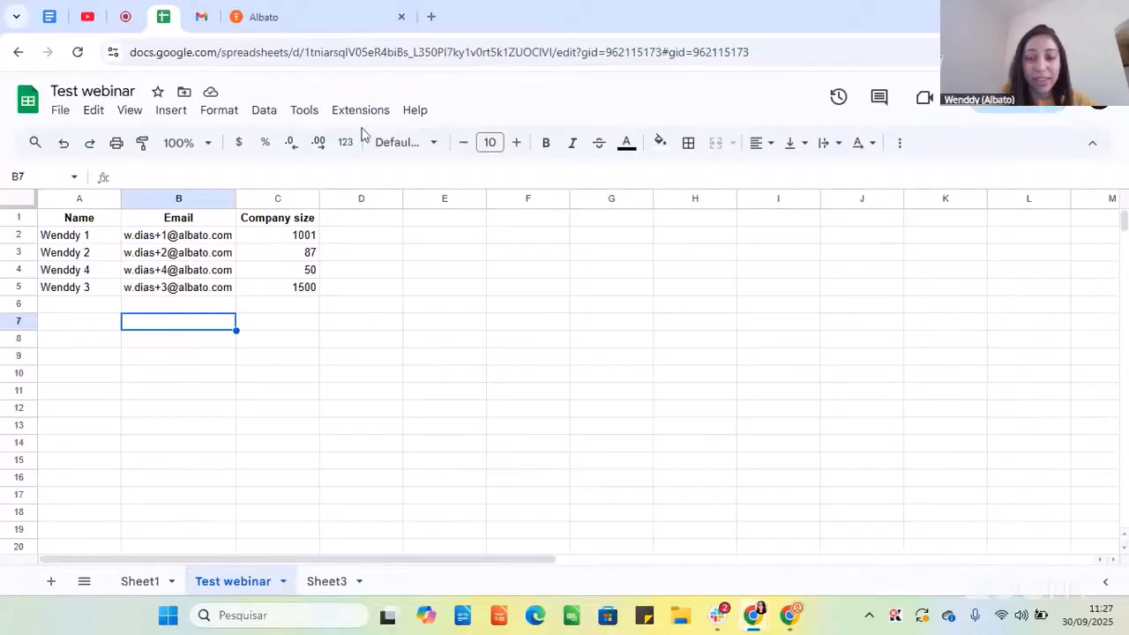
Return to Albato, open the started automation's results, and refresh the history to check for a run from the 1500 row.
click(331, 12)
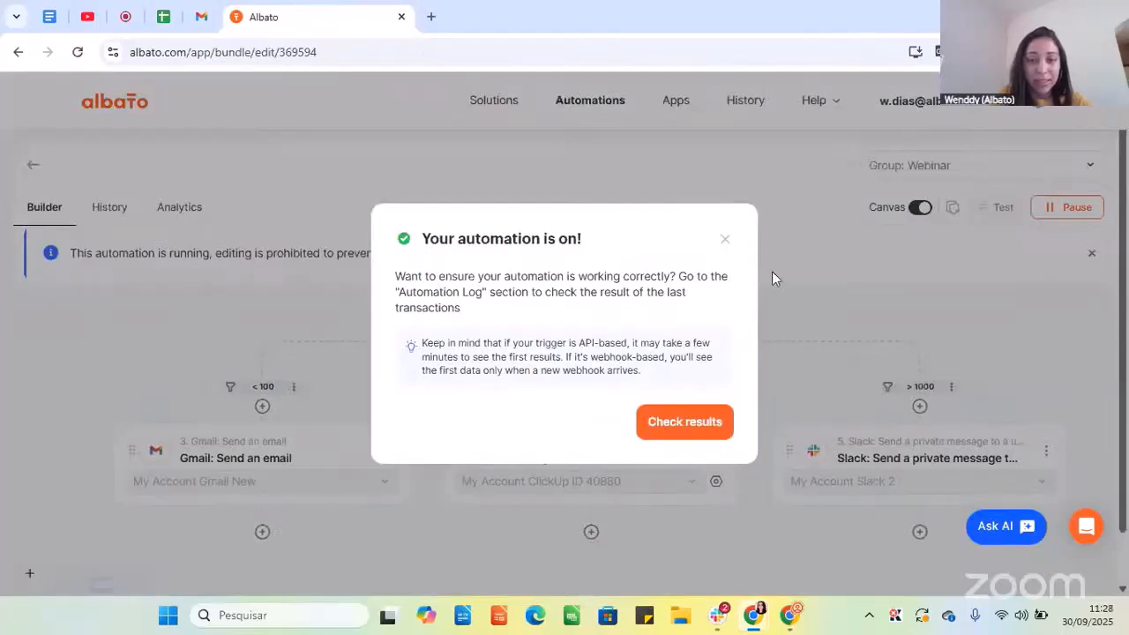
click(680, 430)
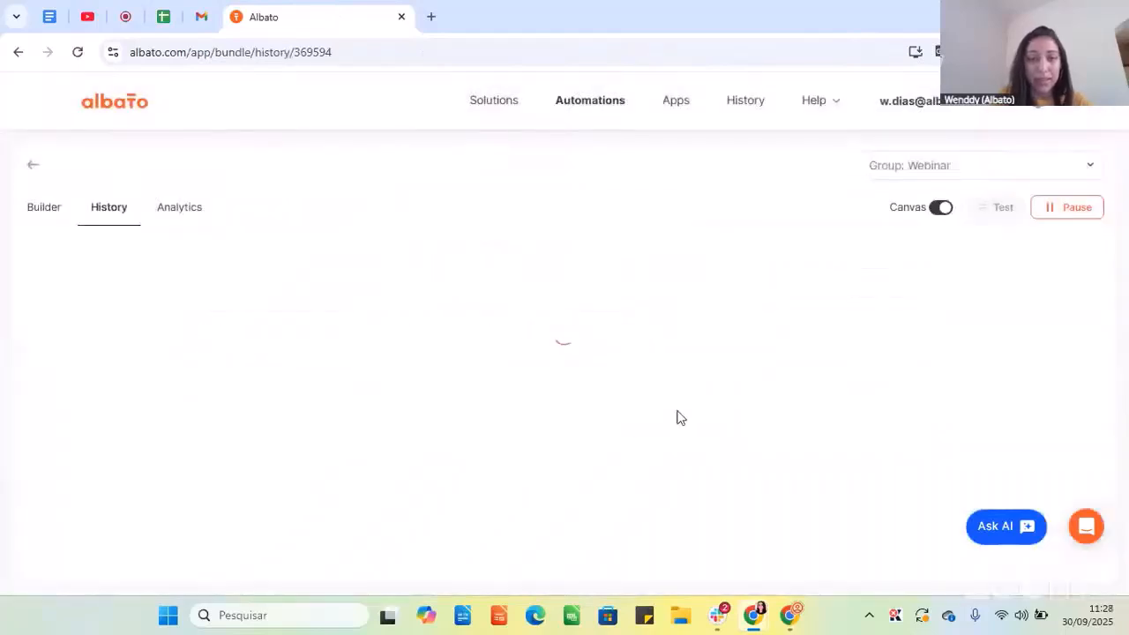
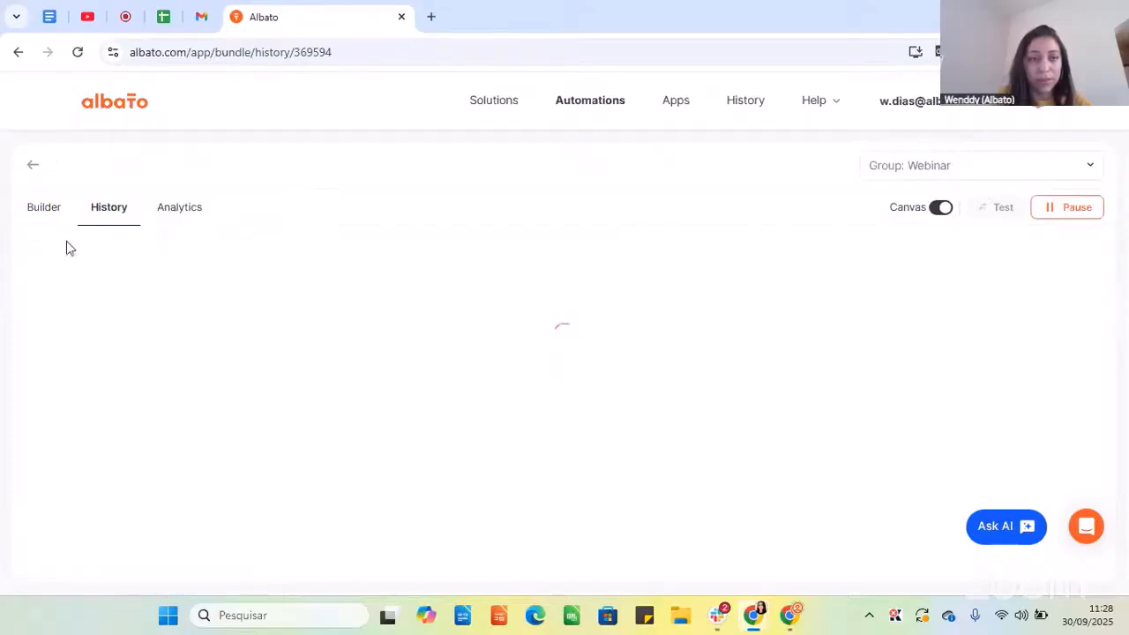
click(47, 217)
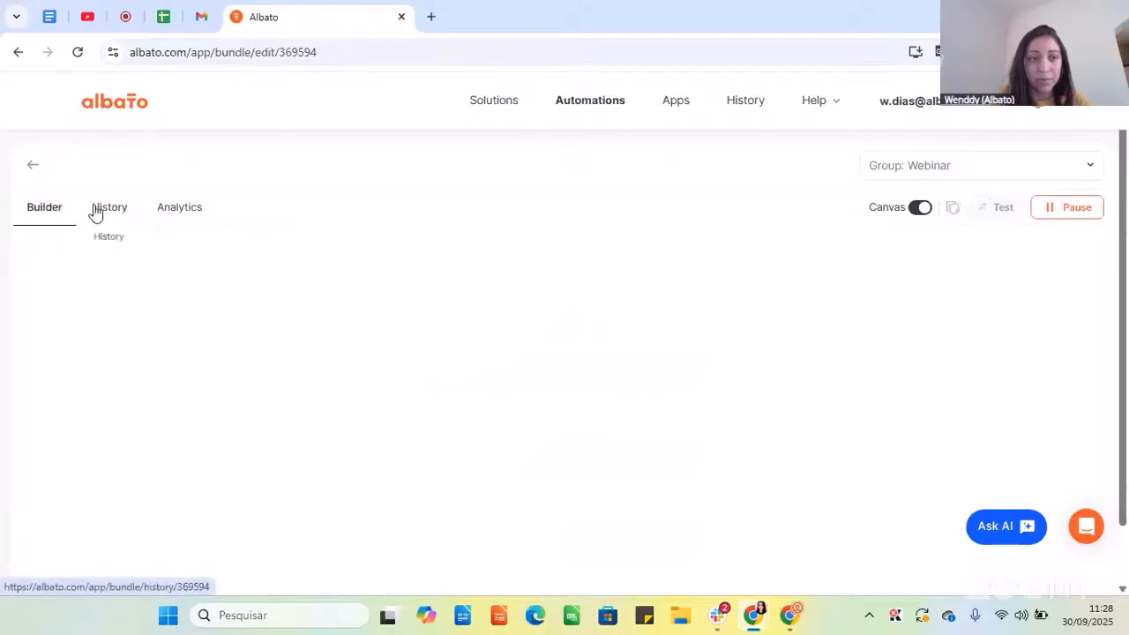
click(109, 213)
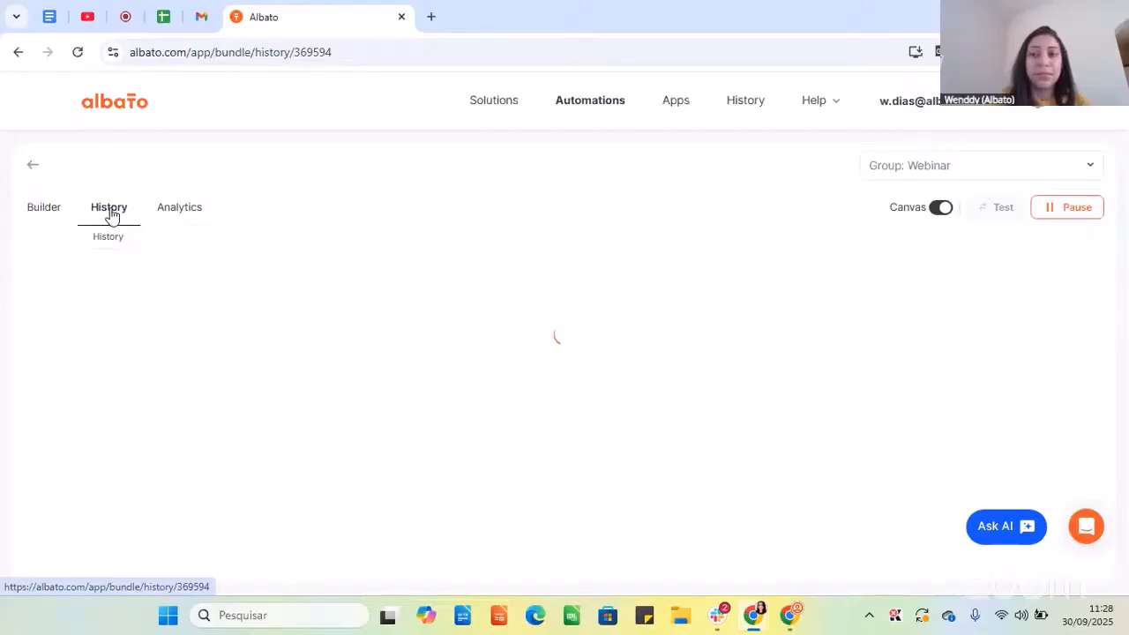
scroll(352, 315, down, 2)
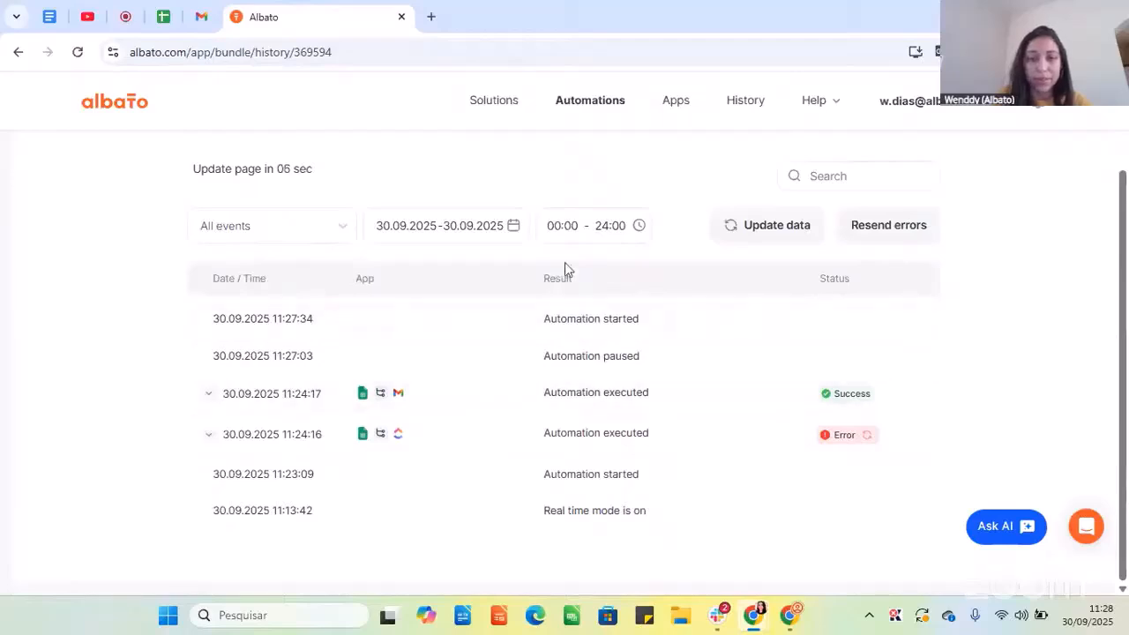
click(751, 239)
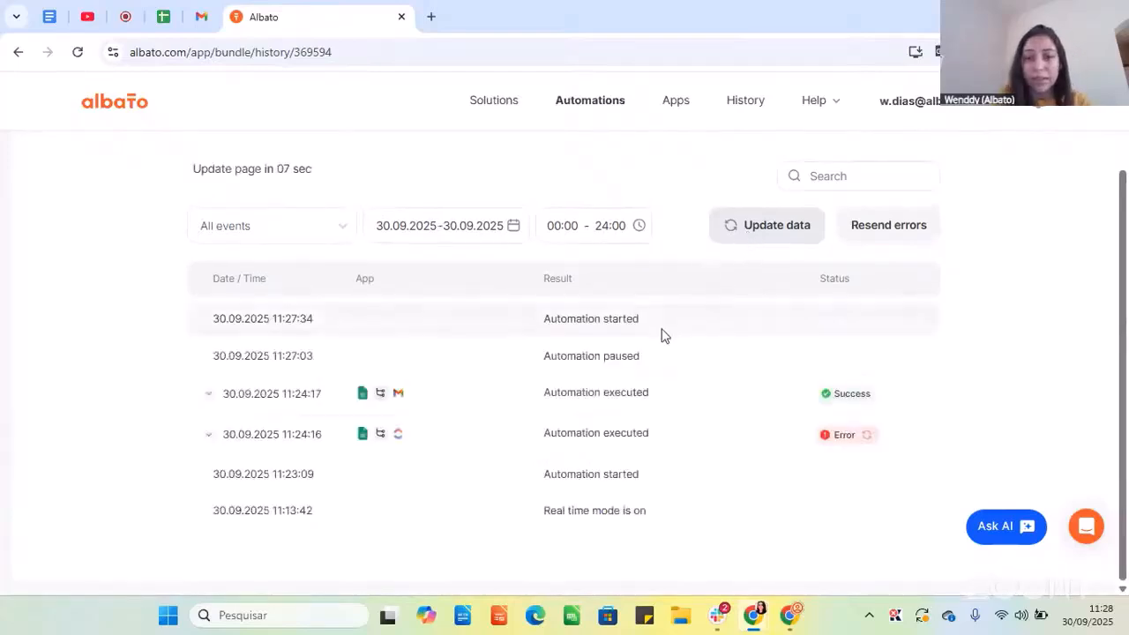
click(758, 229)
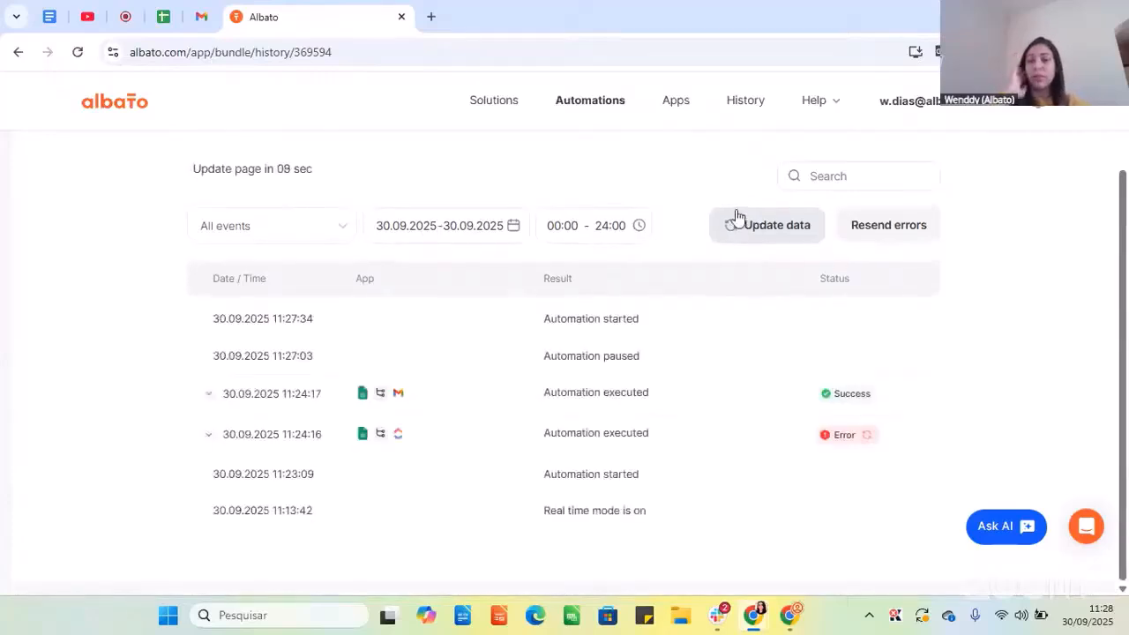
Check the row with company size 1500 in the Test webinar sheet, and refresh the Albato automation's history again.
click(161, 13)
drag(73, 291, 300, 294)
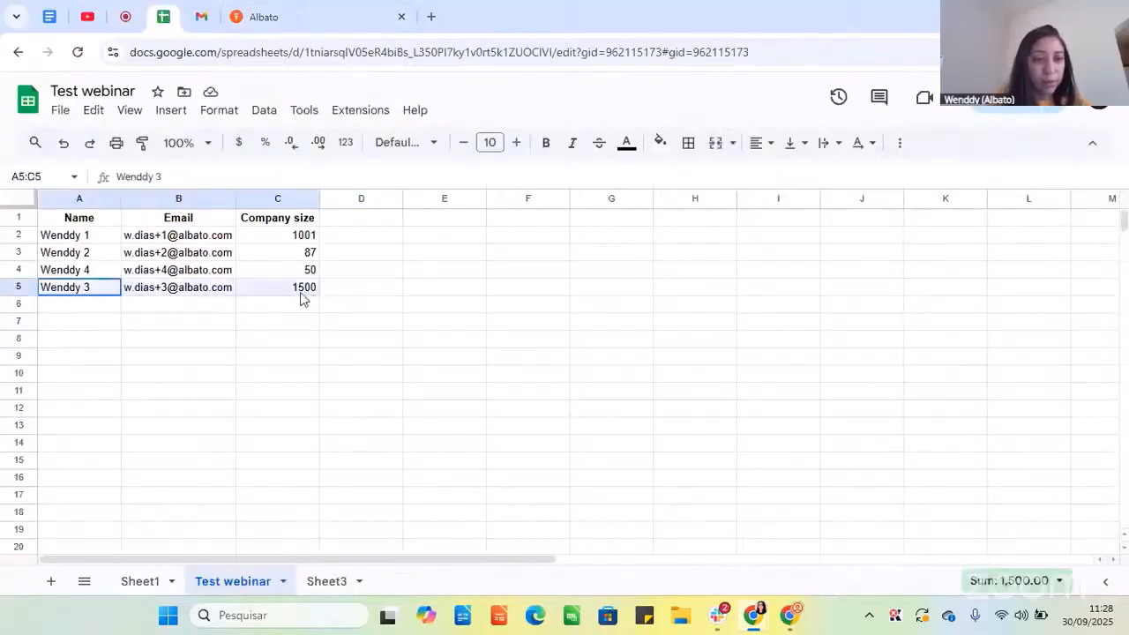
click(294, 12)
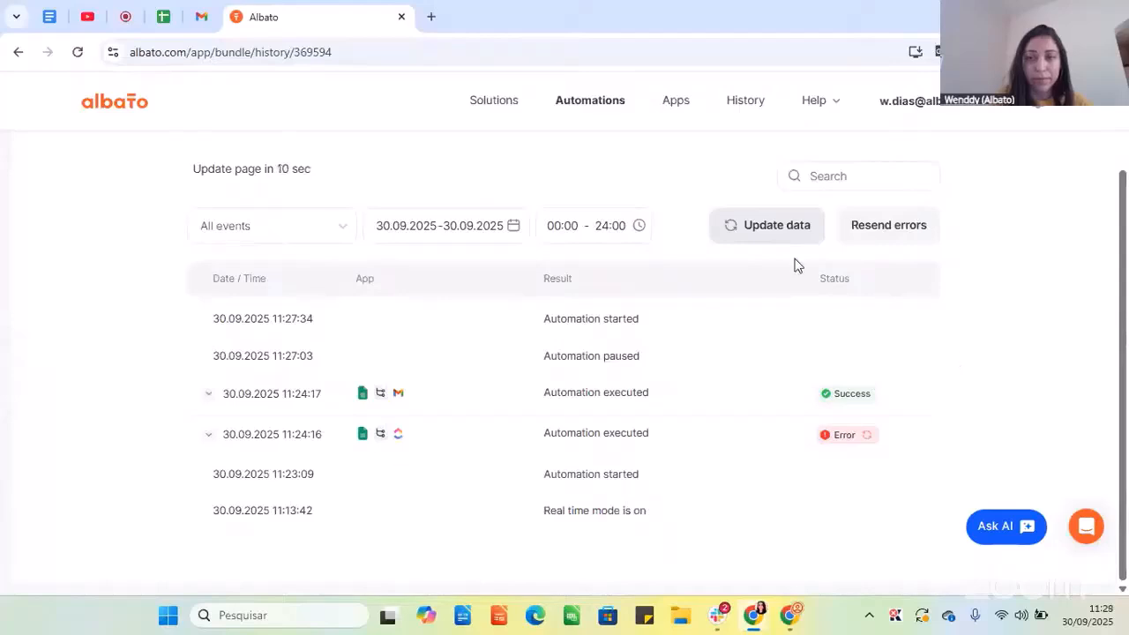
click(778, 238)
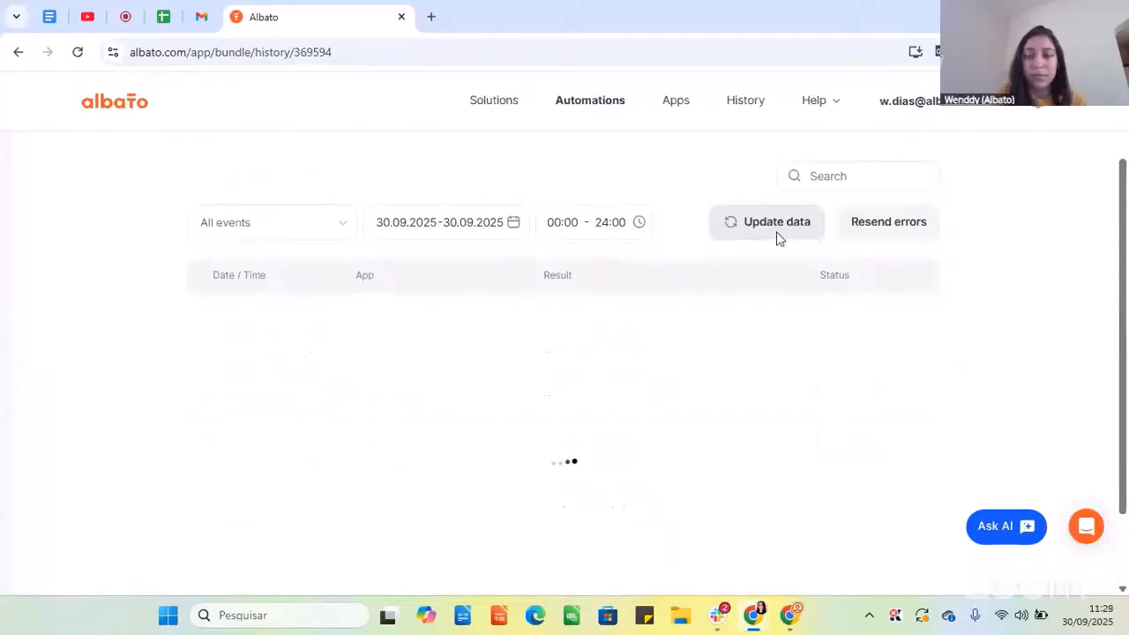
scroll(461, 279, up, 2)
scroll(479, 297, down, 1)
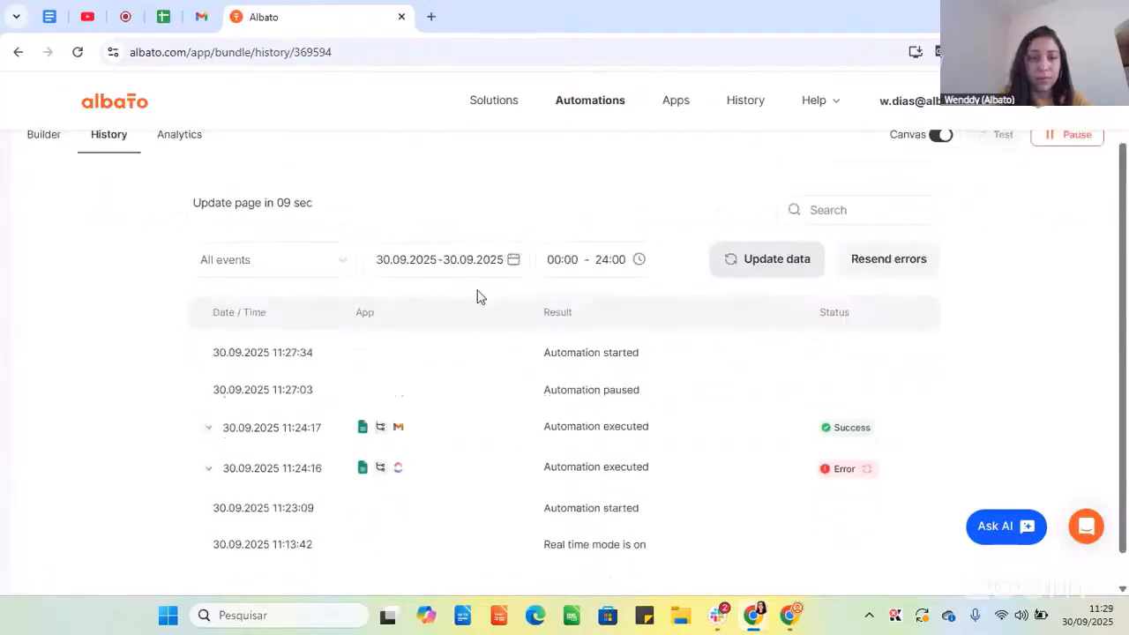
Refresh the automation's history, and review its "< 100", "100 - 1000" and "> 1000" branches in the builder.
scroll(476, 296, down, 1)
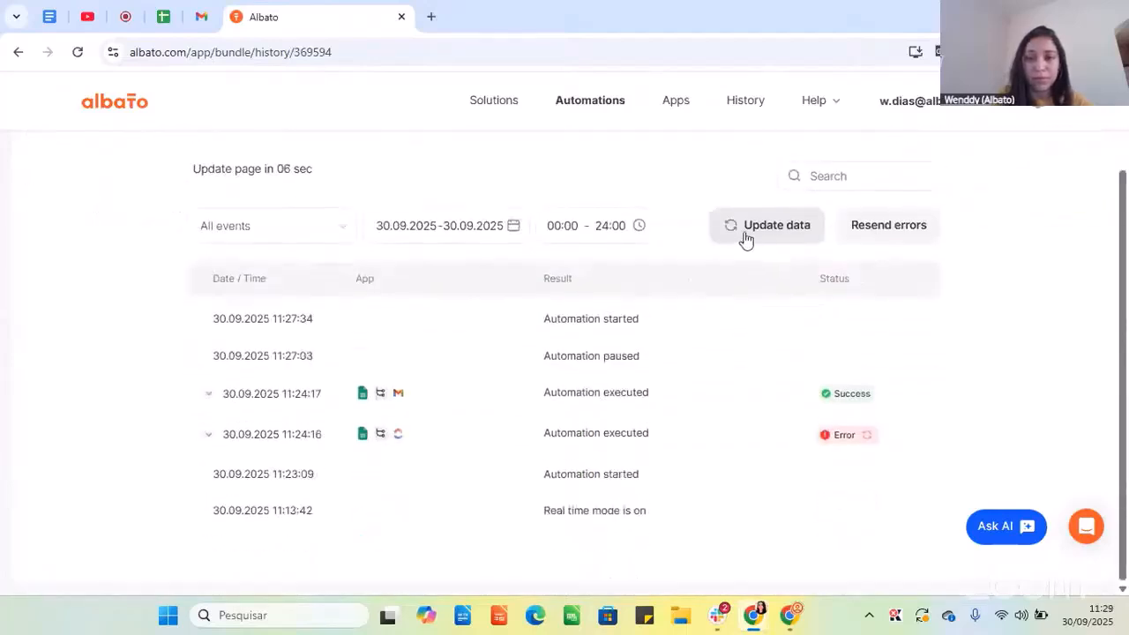
click(745, 234)
scroll(406, 349, up, 3)
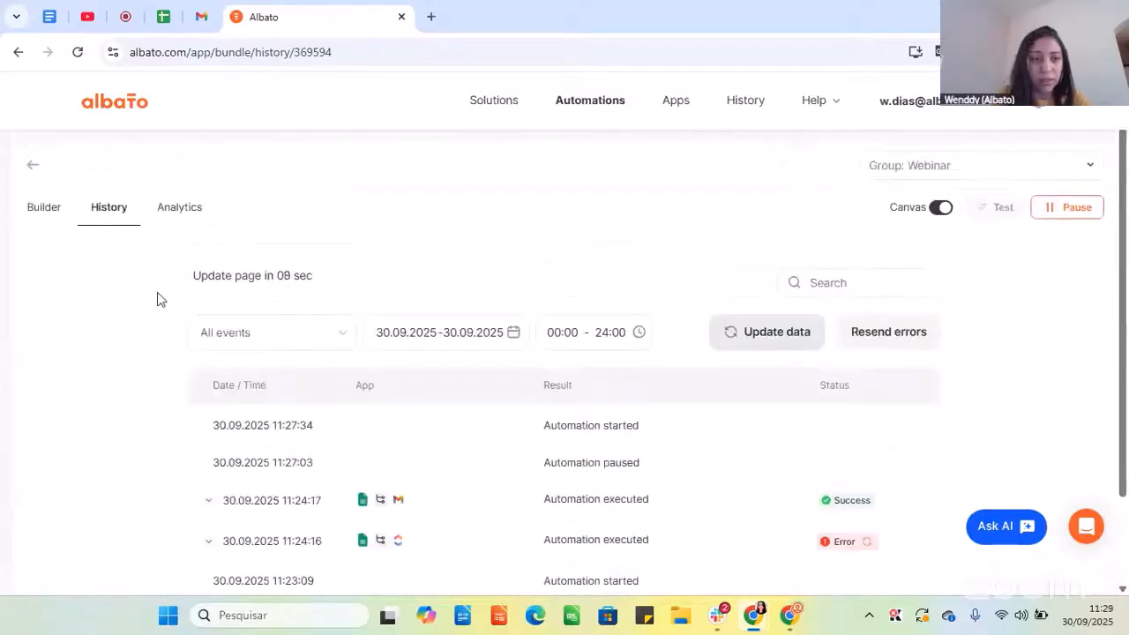
click(48, 212)
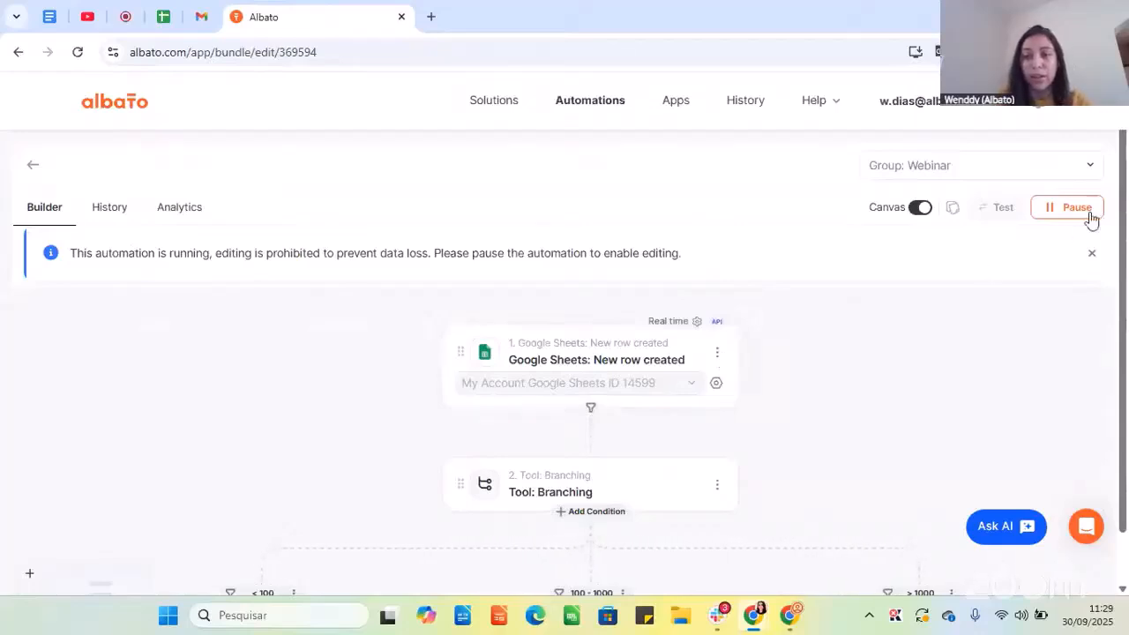
scroll(574, 373, down, 3)
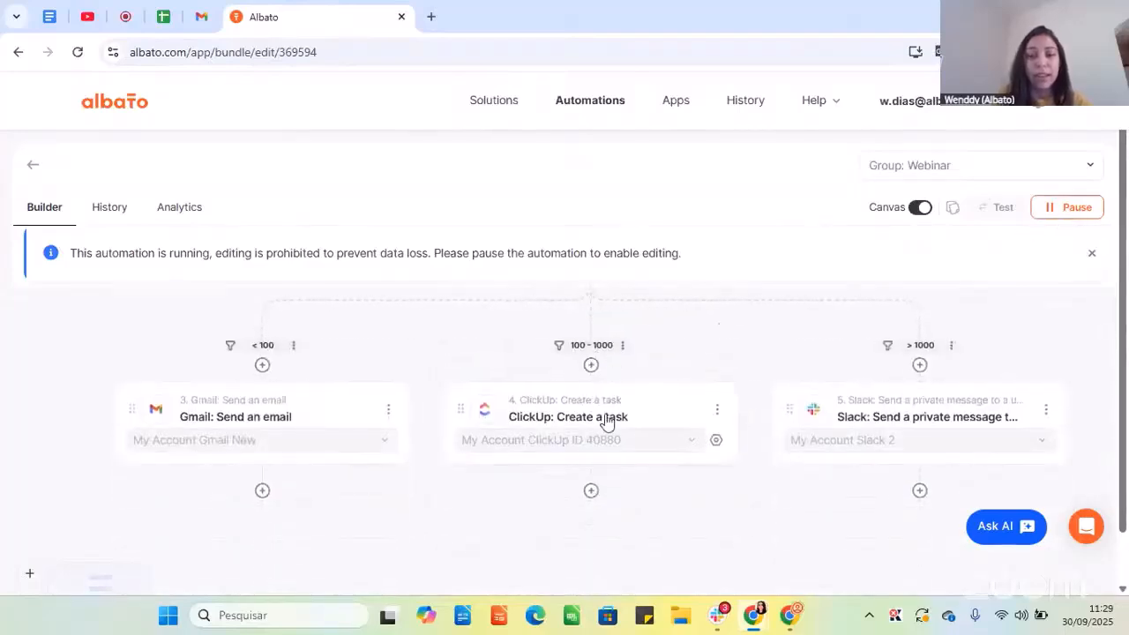
Expand the newest run in the automation's history, and check in Slack for the message it sent through the Albato app.
click(107, 214)
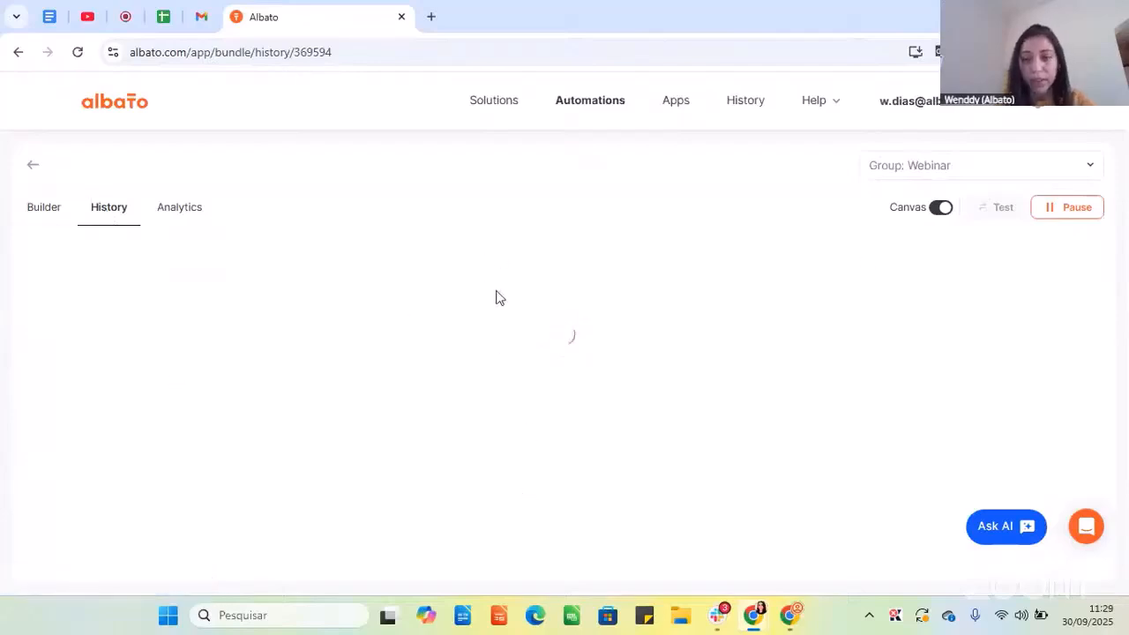
scroll(688, 451, down, 1)
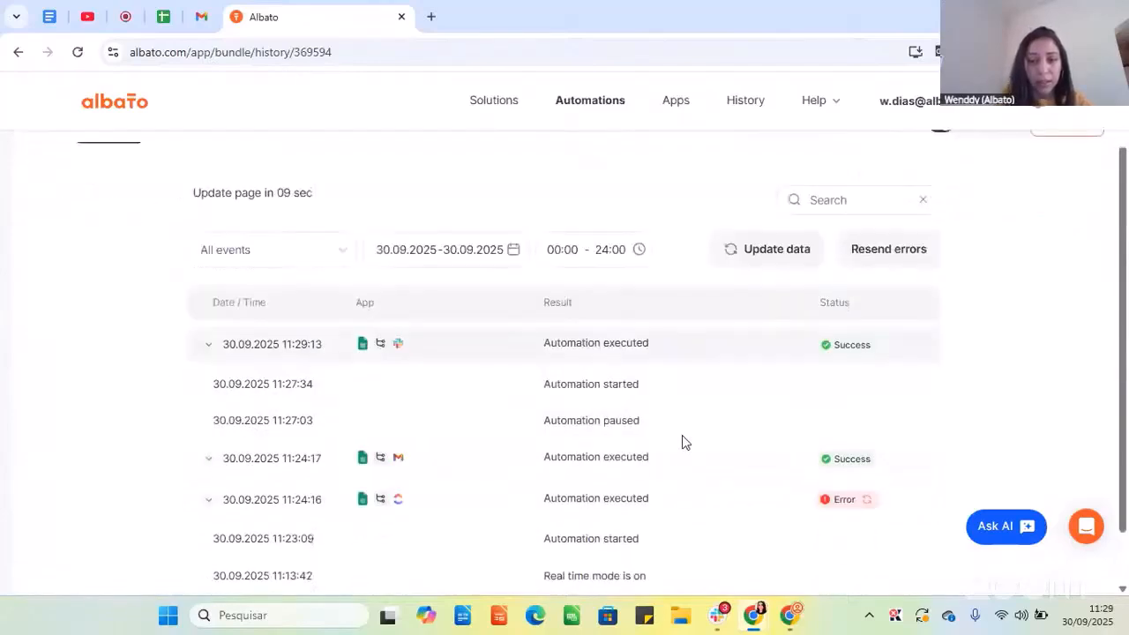
click(208, 350)
scroll(429, 345, down, 1)
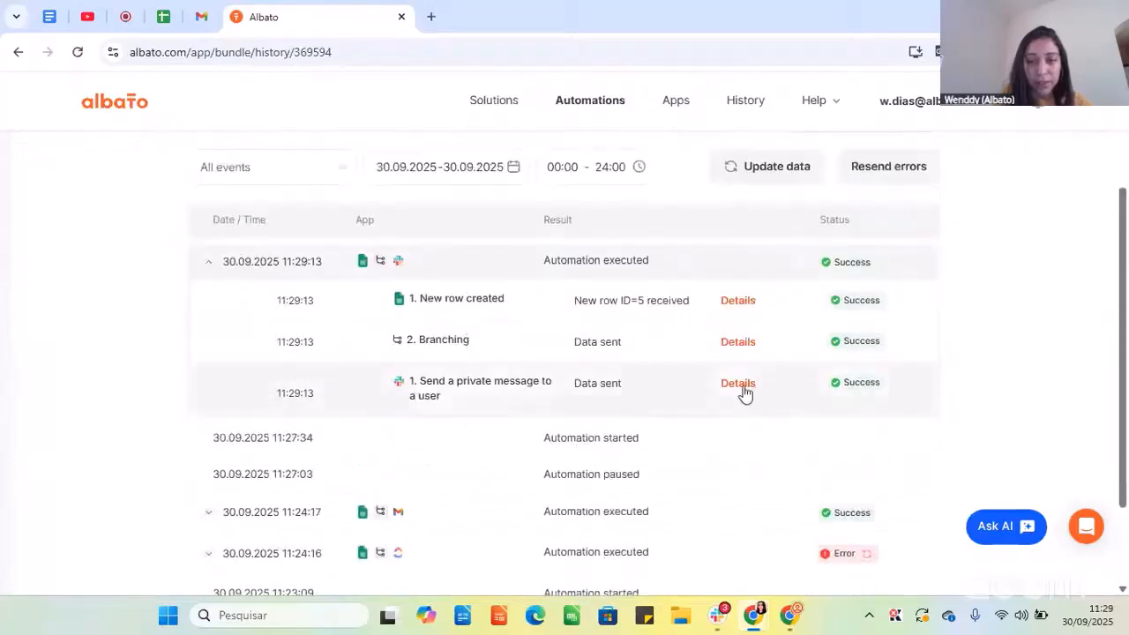
click(719, 617)
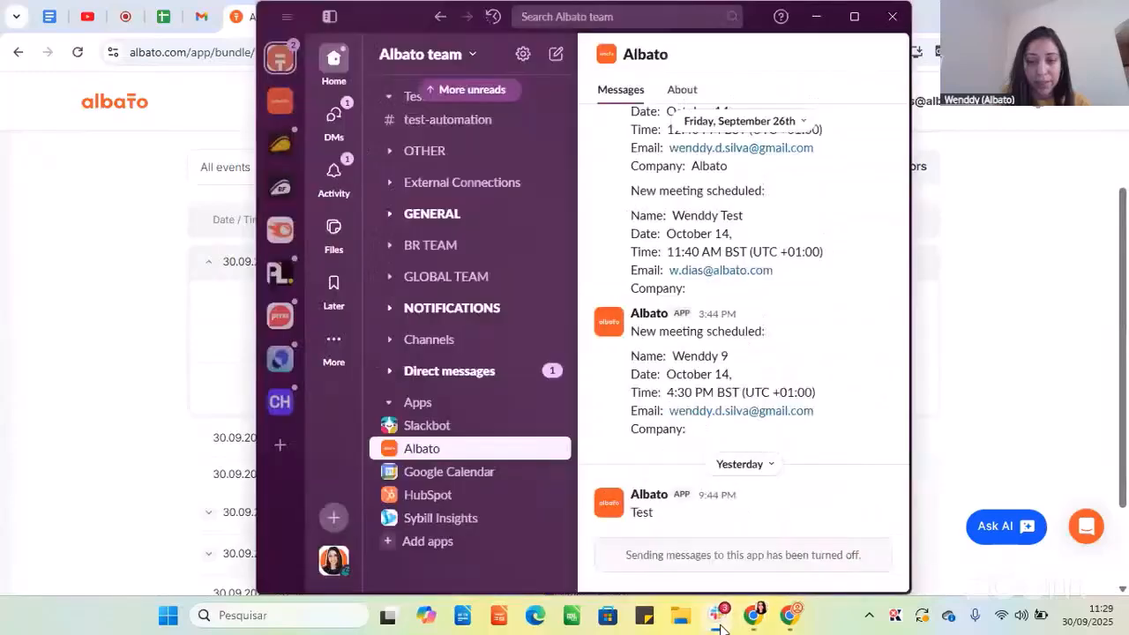
double_click(642, 512)
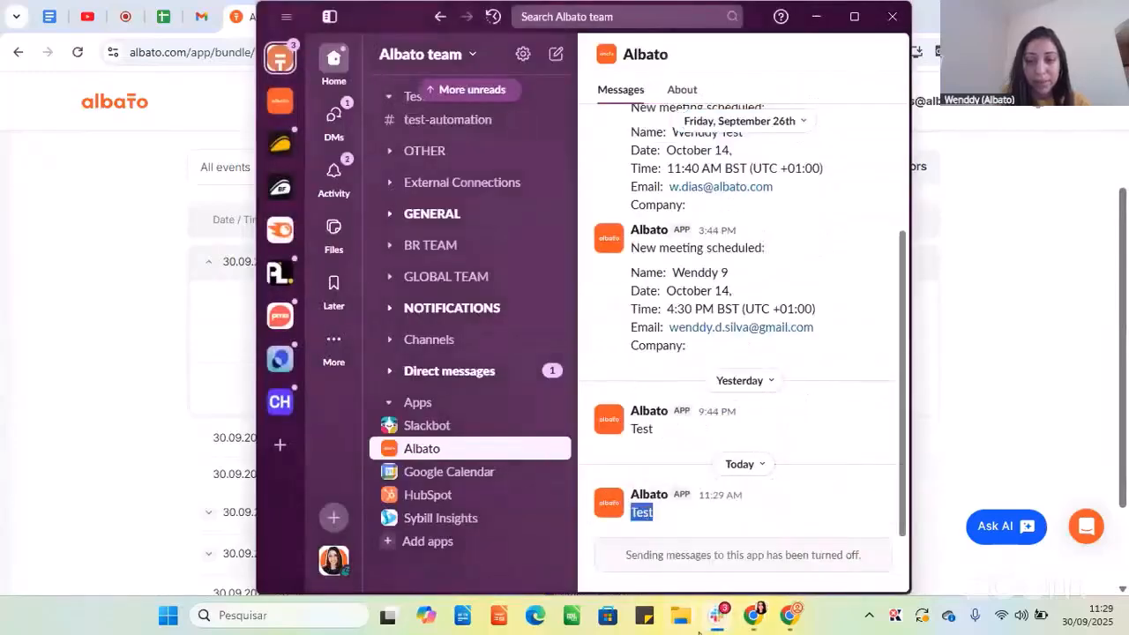
click(723, 623)
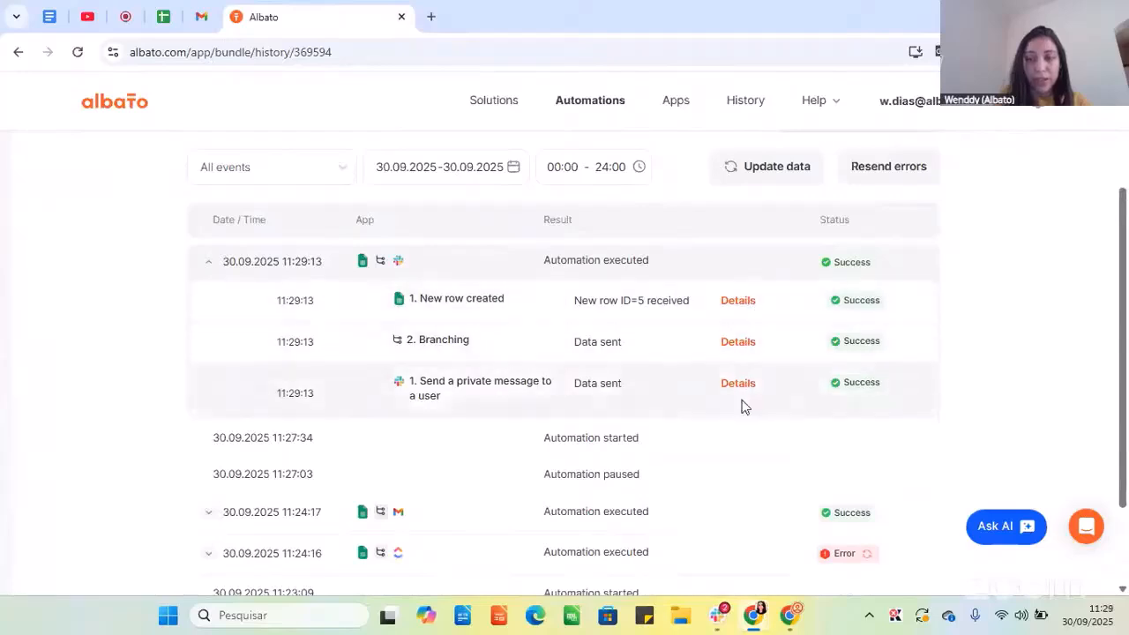
Return to the automation's builder, and turn Canvas mode off and back on to compare the two views.
scroll(736, 322, up, 2)
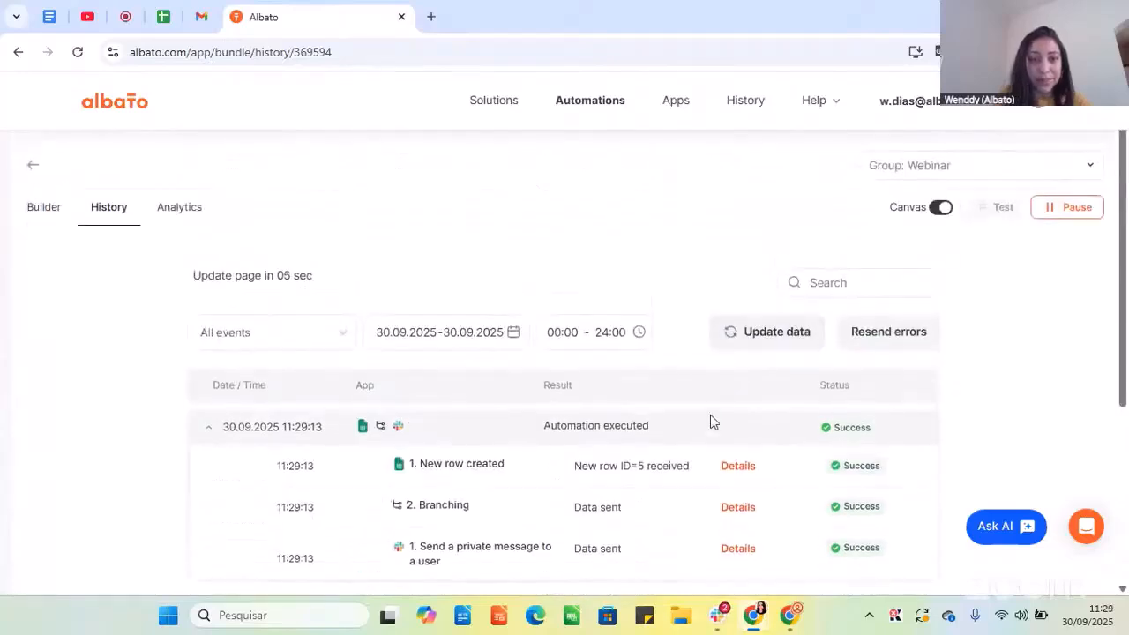
click(42, 208)
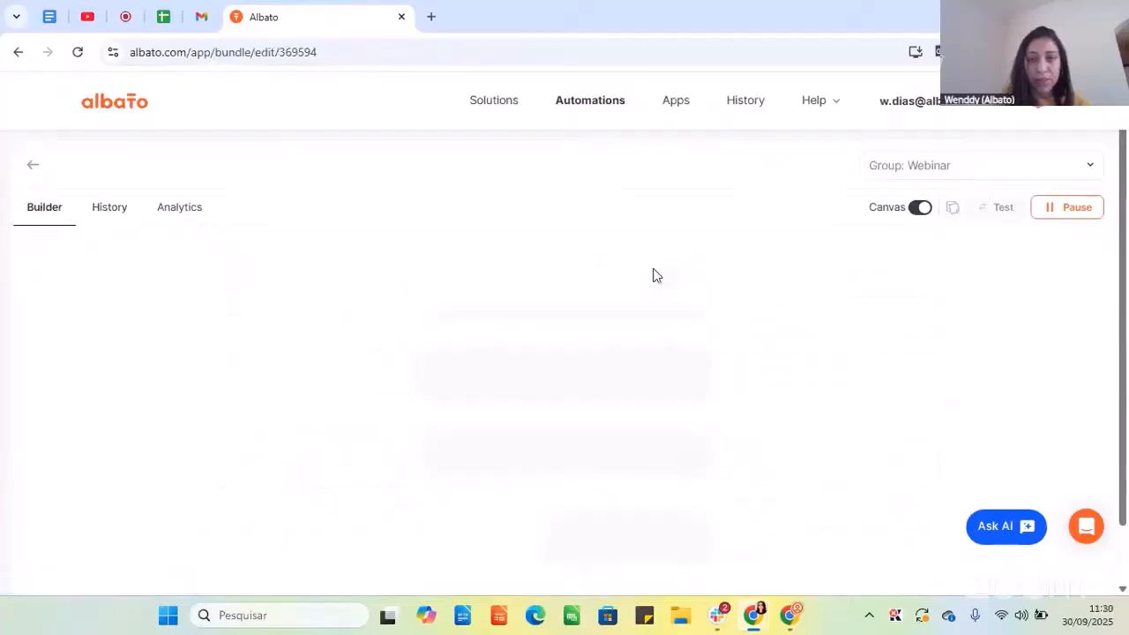
scroll(739, 344, down, 1)
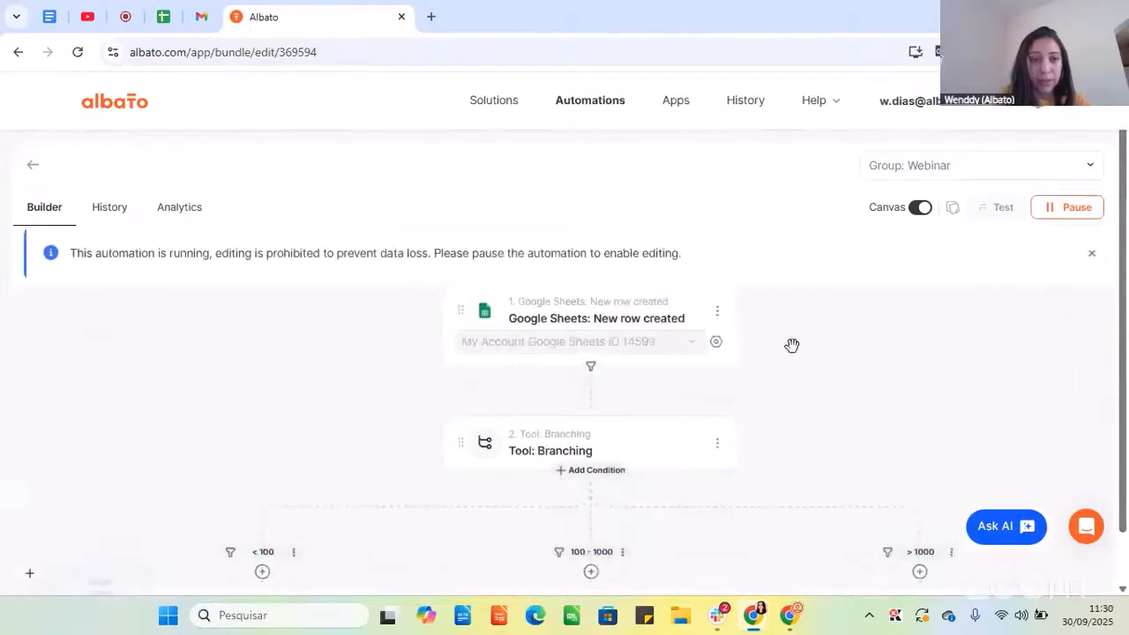
click(919, 209)
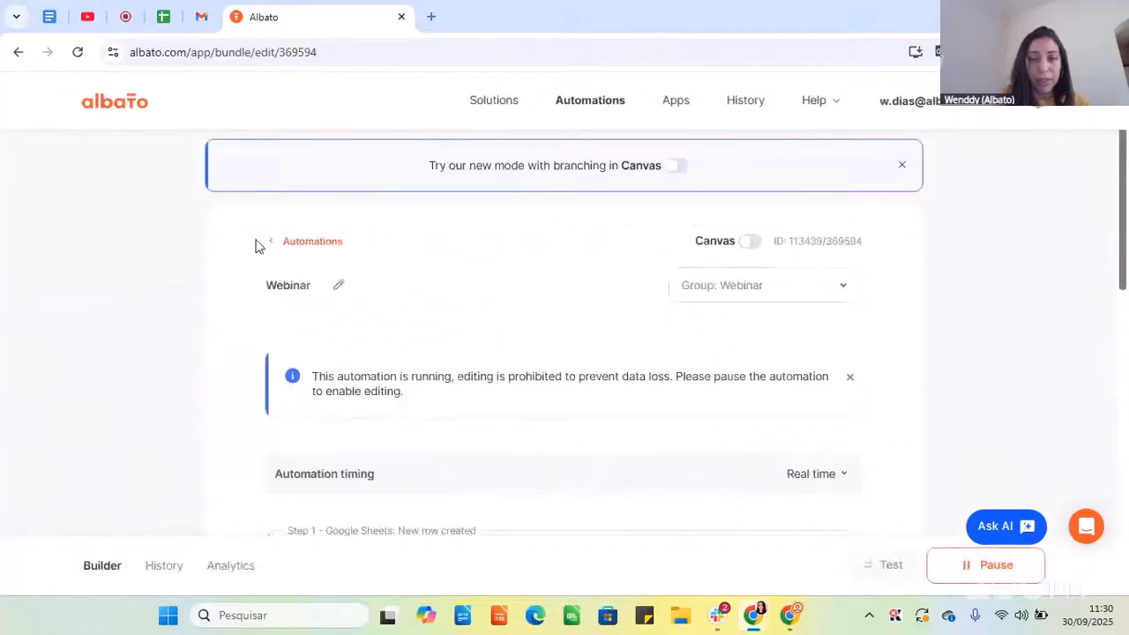
click(748, 243)
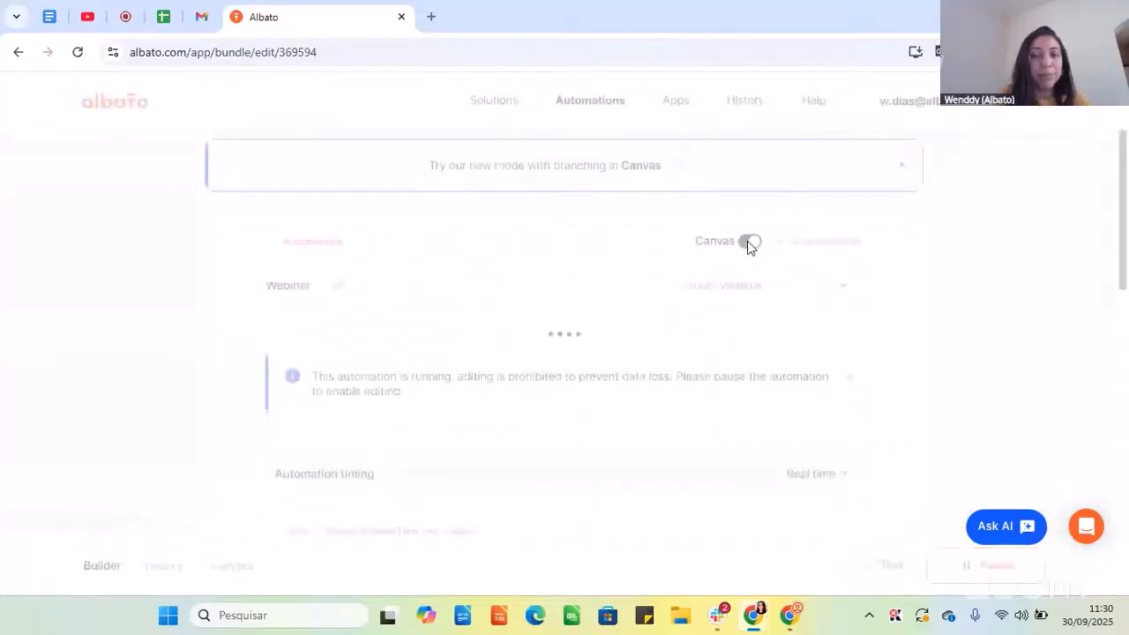
scroll(741, 302, down, 3)
scroll(731, 314, up, 3)
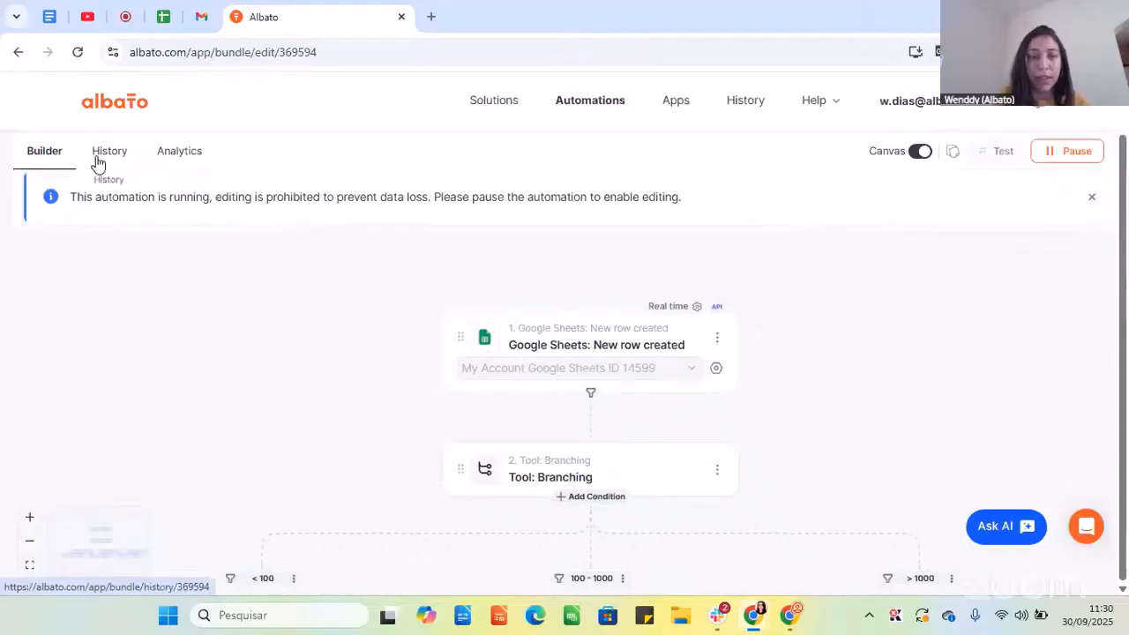
Go to the list of automations, look over the available help resources, and pause the "Webinar" automation.
click(603, 112)
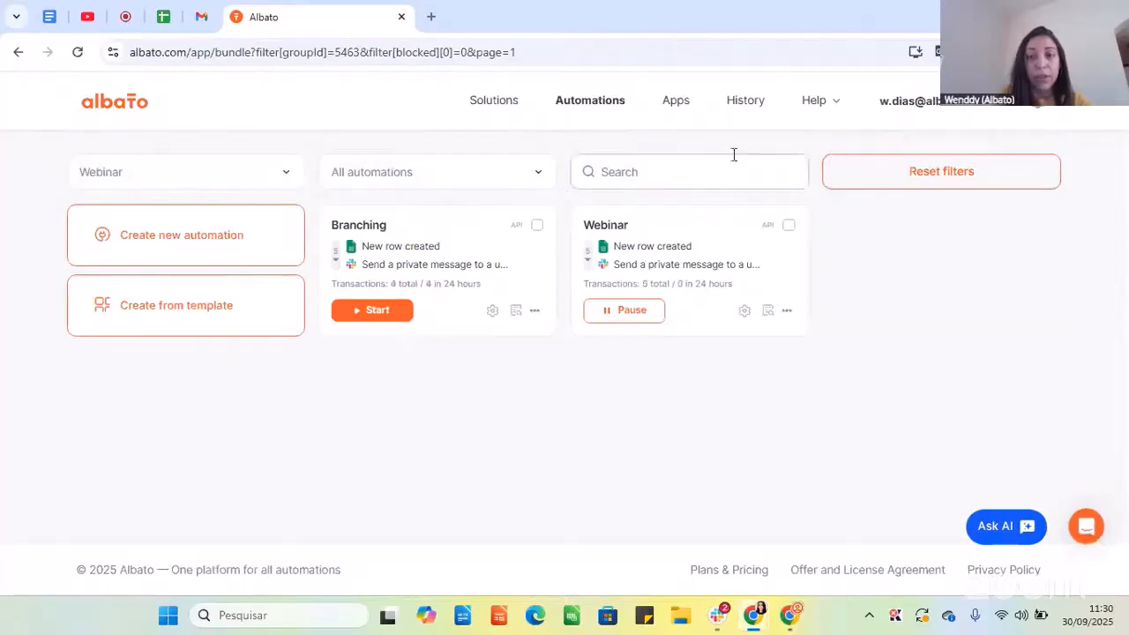
click(819, 109)
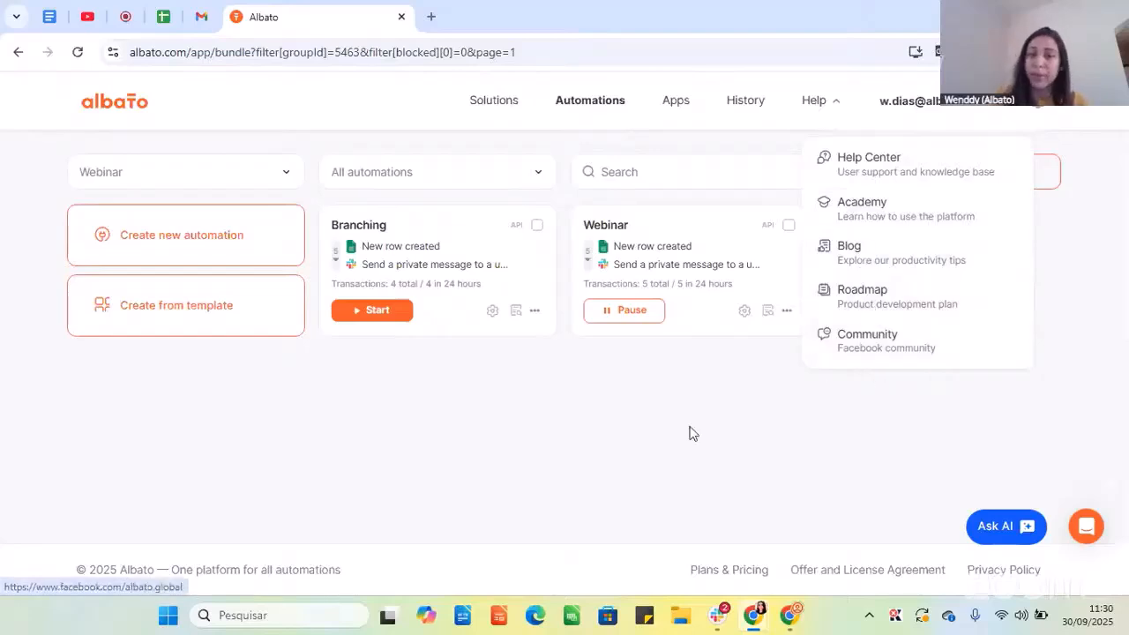
click(633, 448)
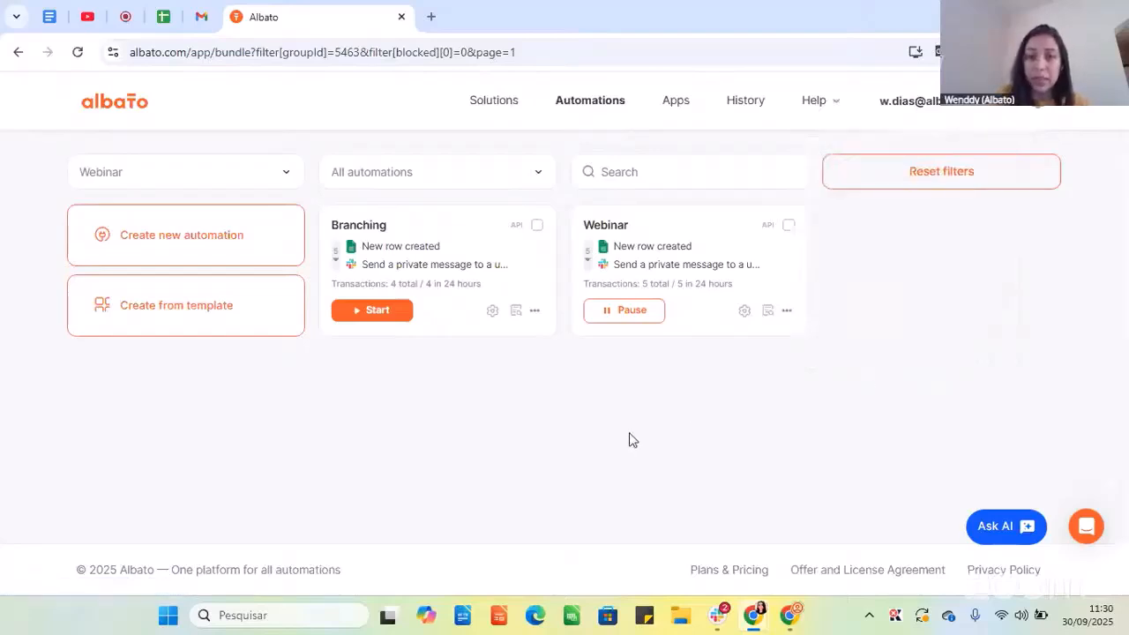
click(627, 320)
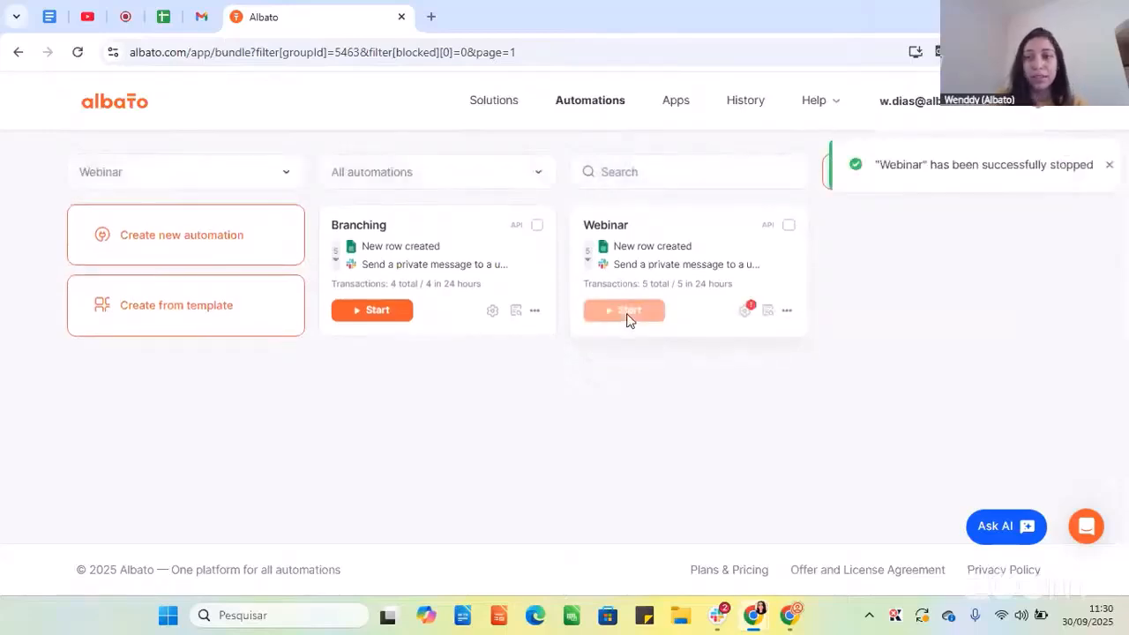
click(1109, 165)
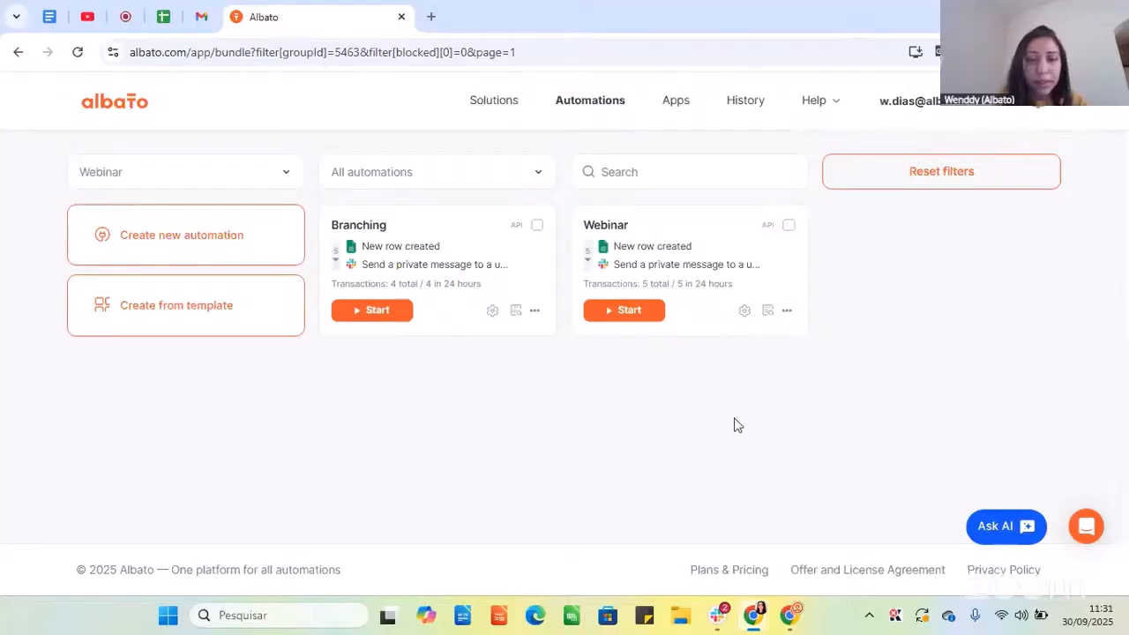
Create a new automation in Canvas mode and choose Slack as its trigger app.
click(227, 228)
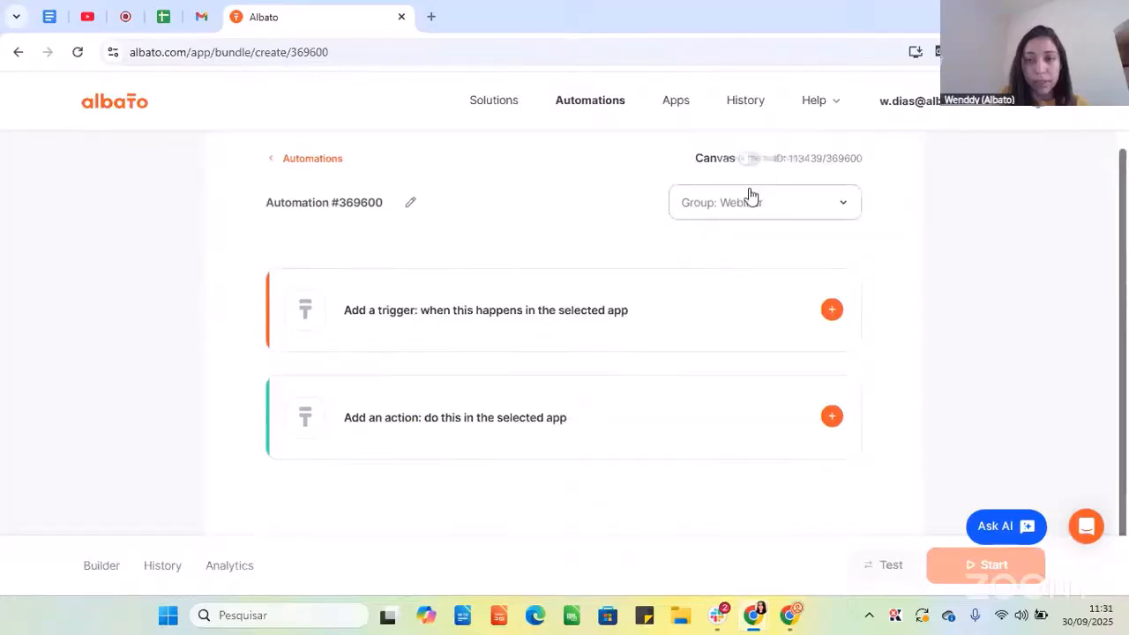
click(751, 242)
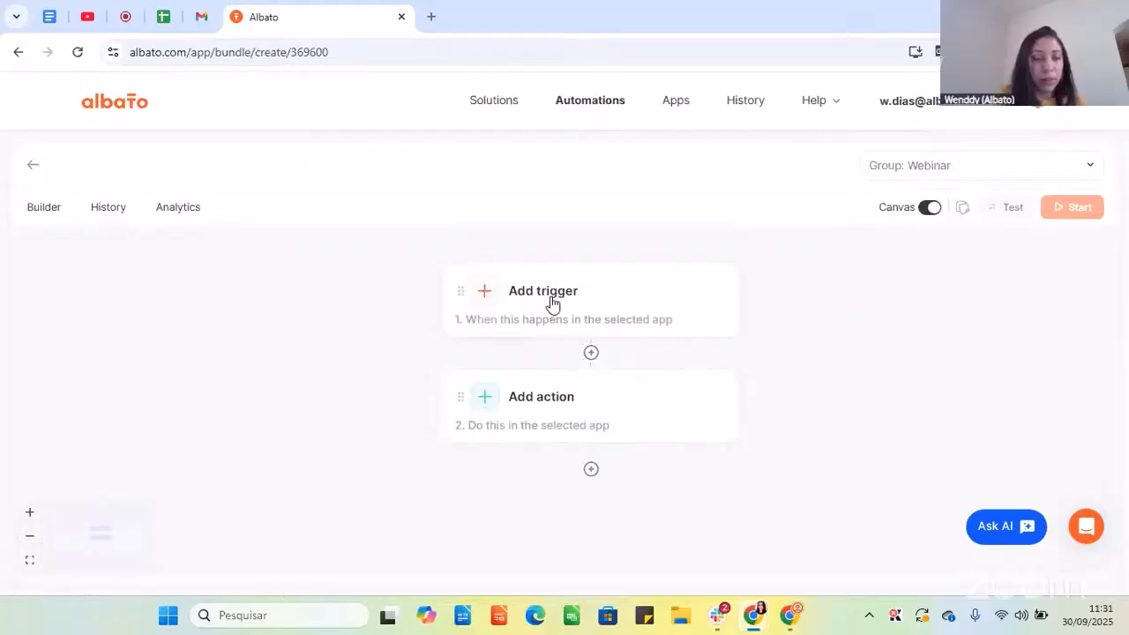
click(552, 304)
click(534, 297)
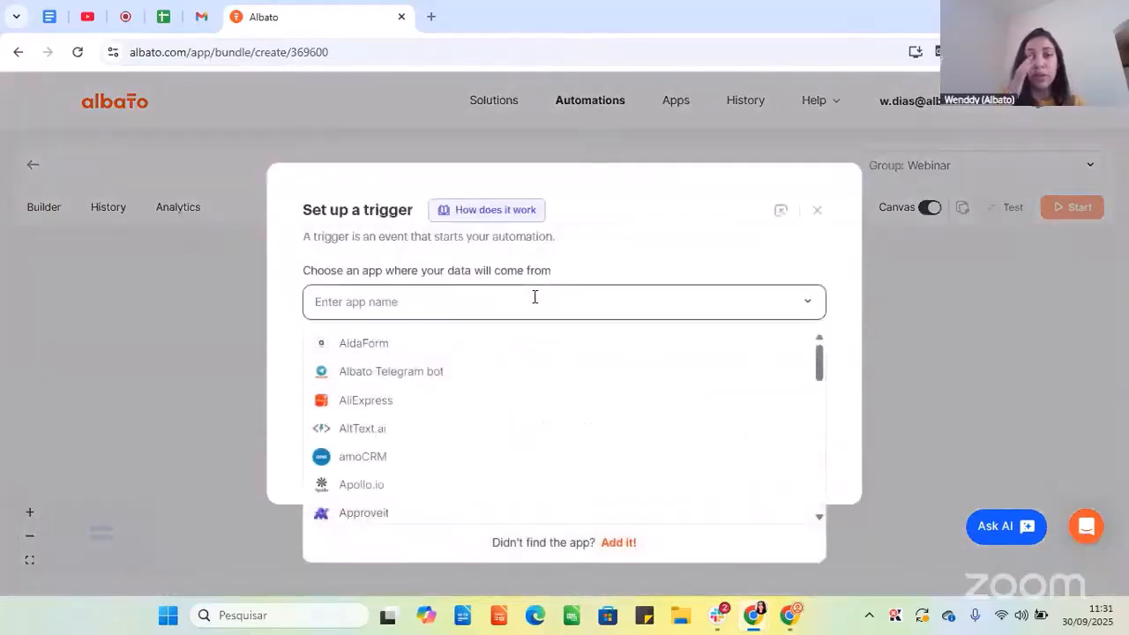
text(slack)
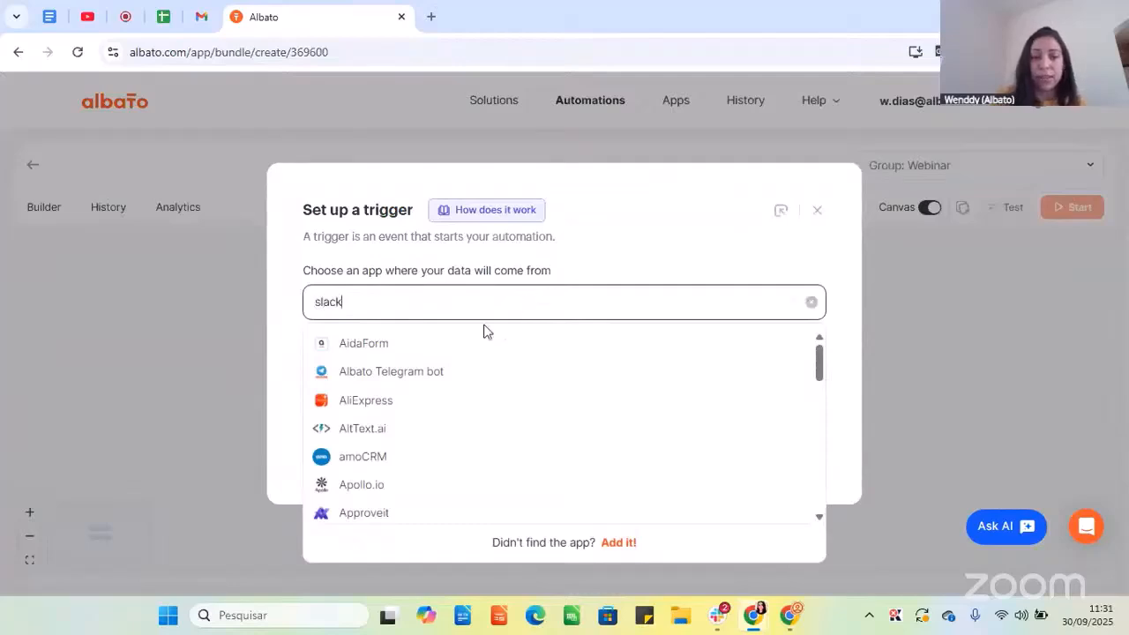
click(386, 351)
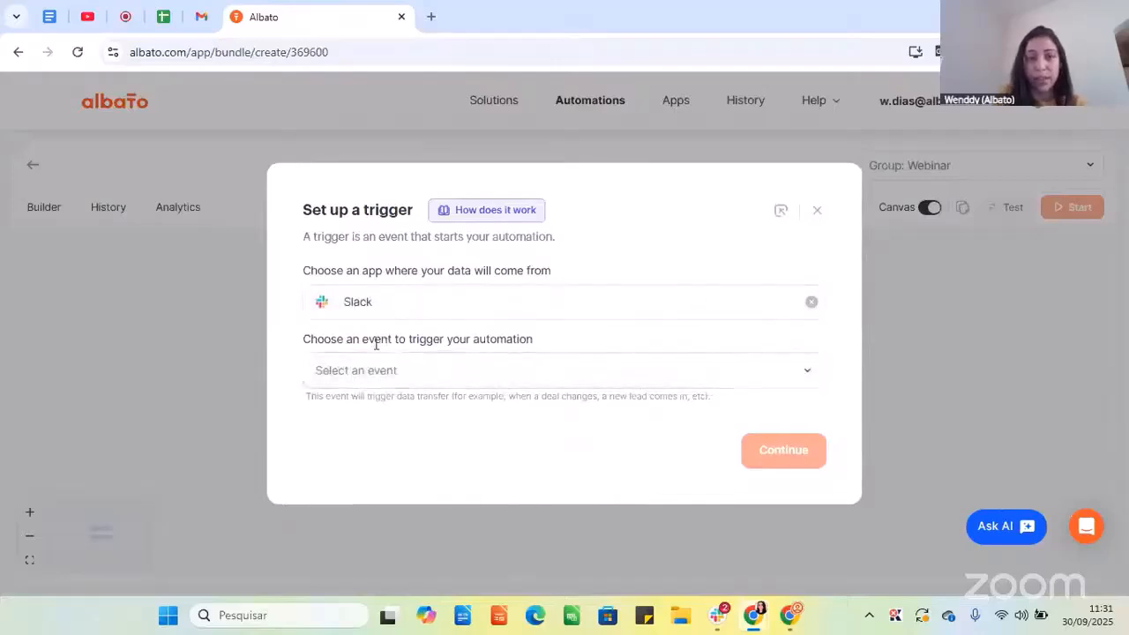
Set the Slack trigger's event to "New message in public channel" and connect it through "My Account Slack 2".
click(384, 379)
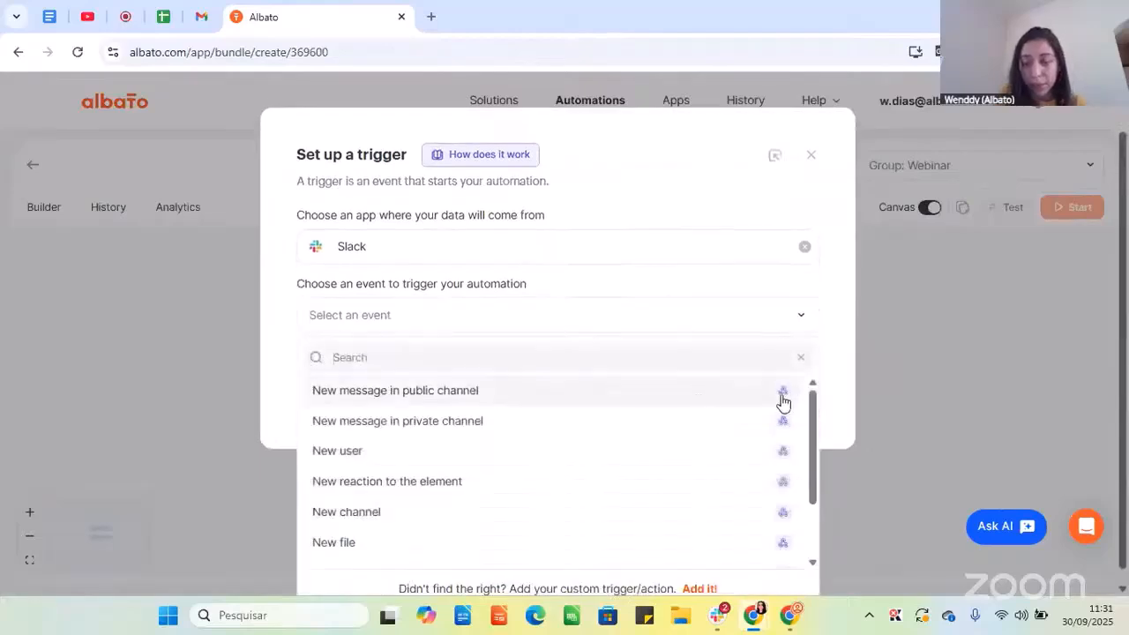
mouse_move(785, 398)
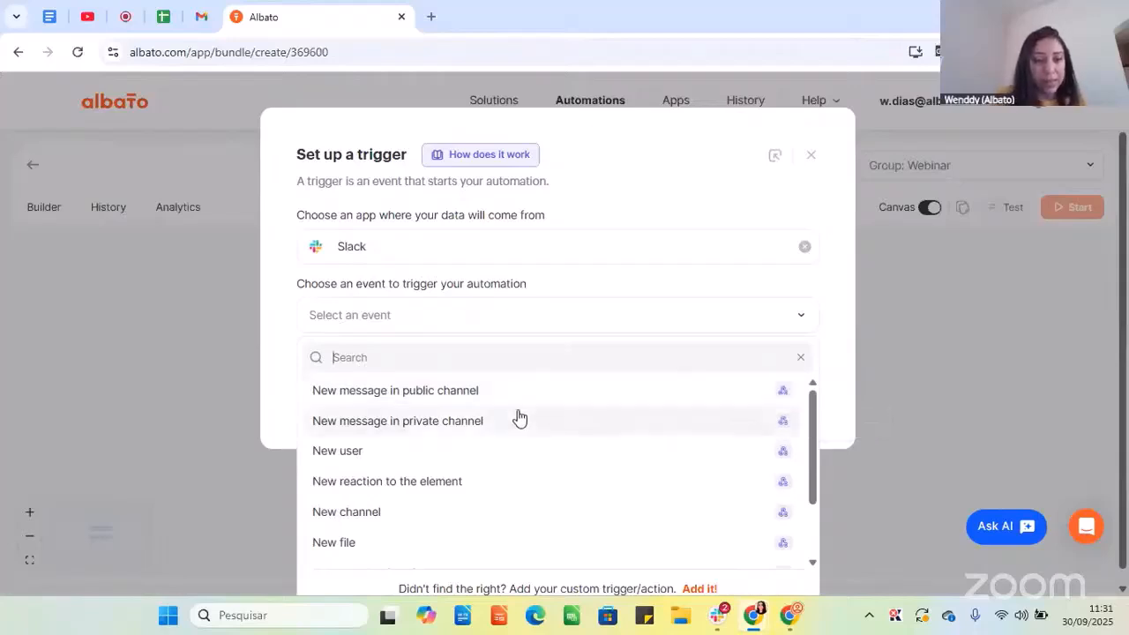
click(376, 393)
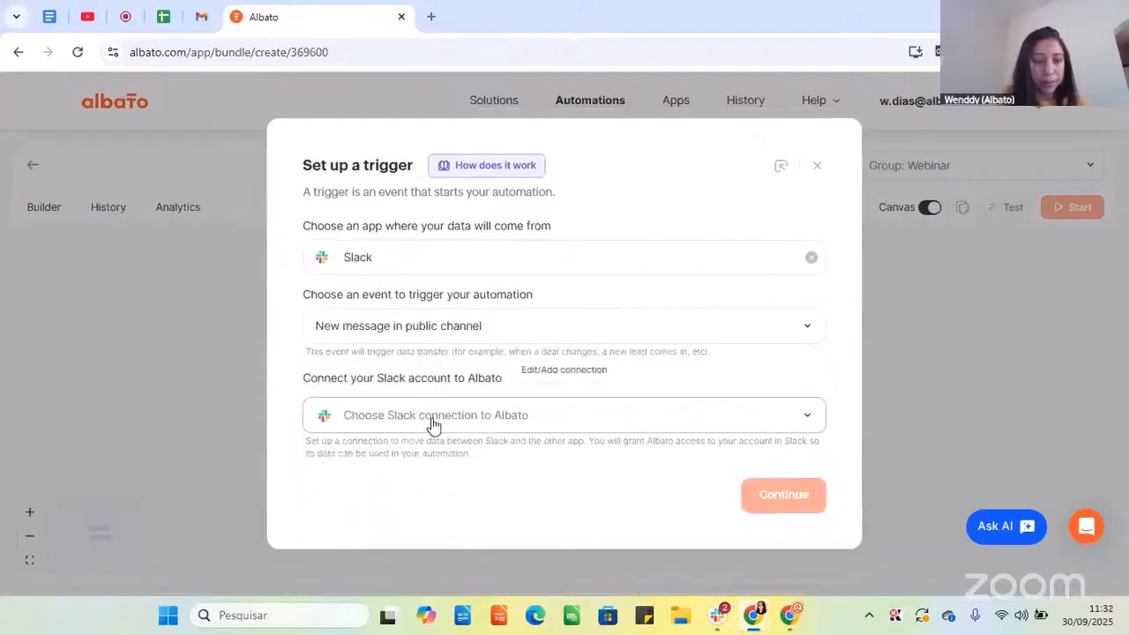
click(432, 425)
click(444, 420)
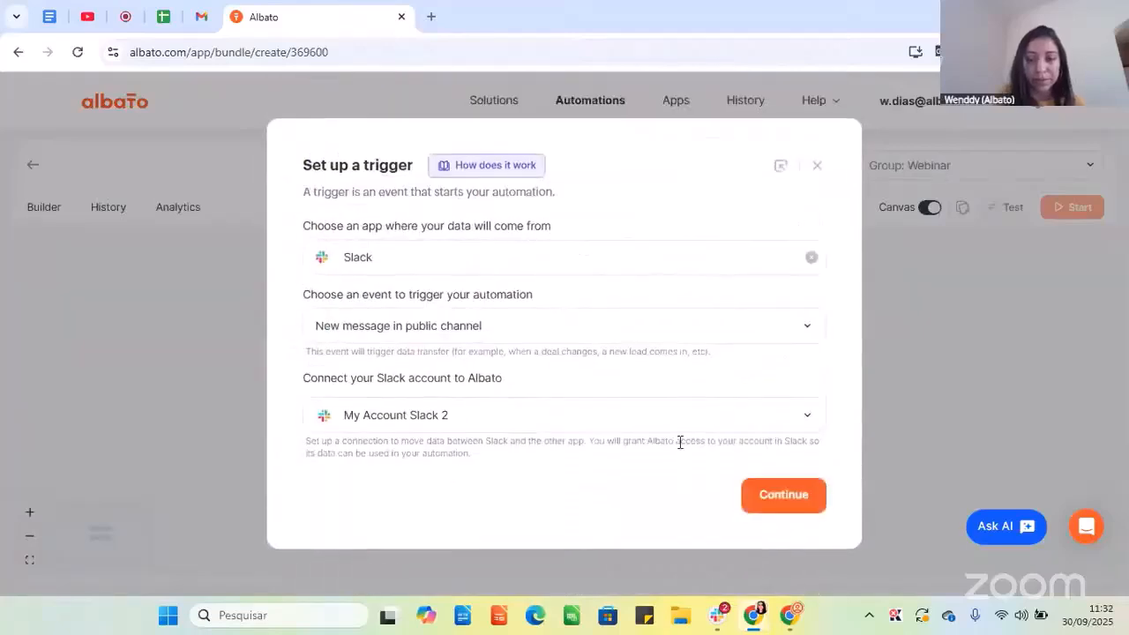
click(763, 494)
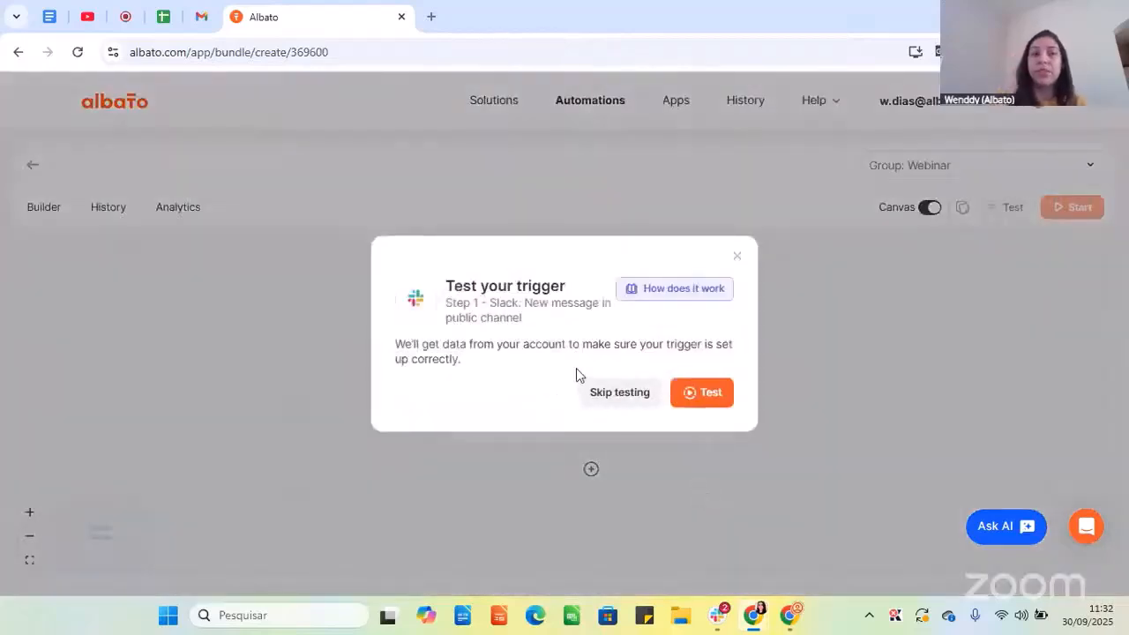
Start the Slack trigger test, waiting for the webhook, and send "Test" to the test-automation channel in Slack.
click(713, 399)
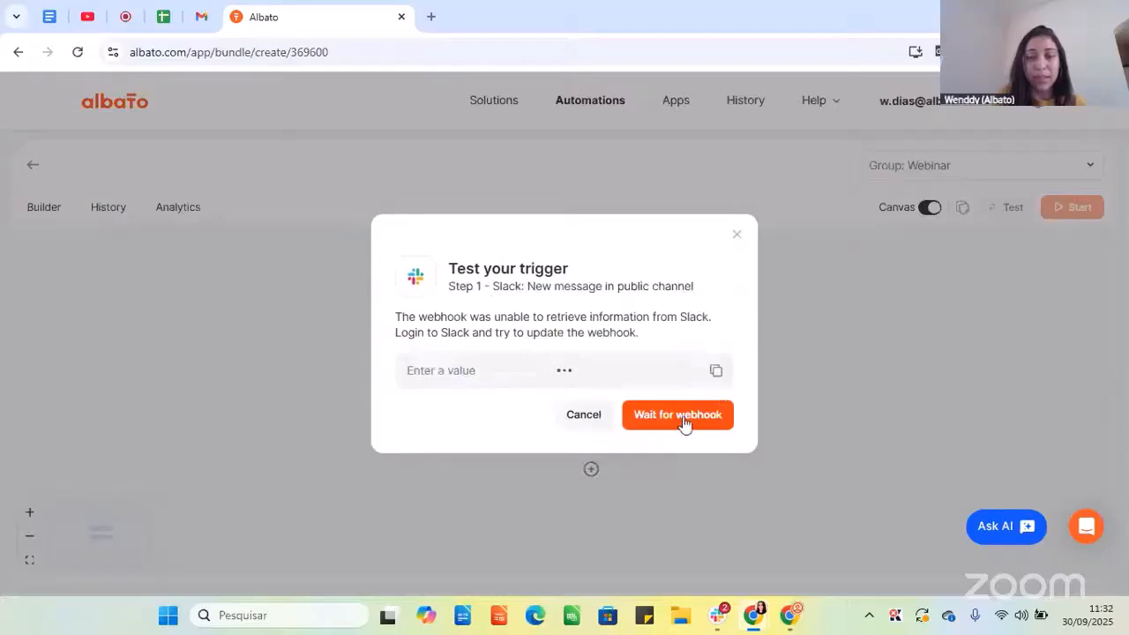
click(683, 422)
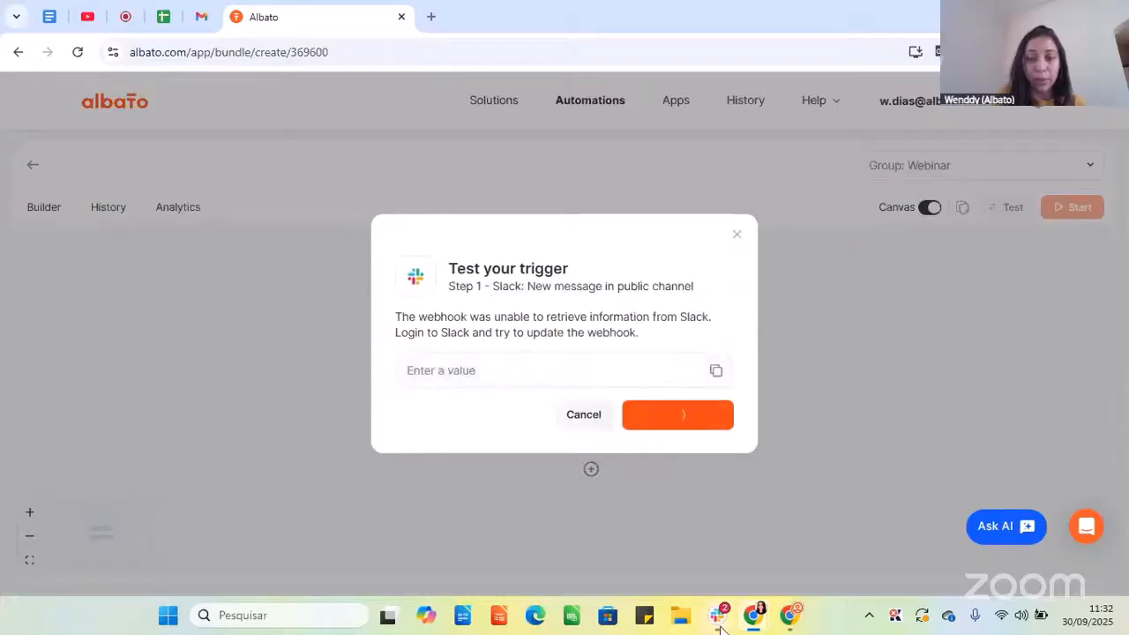
mouse_move(719, 628)
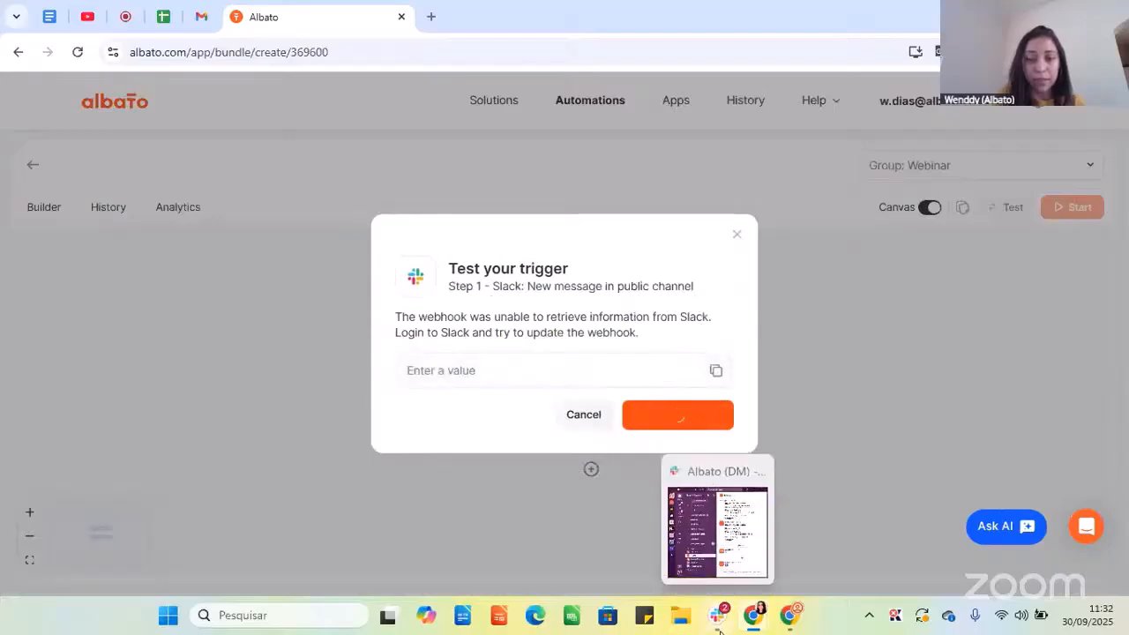
click(718, 628)
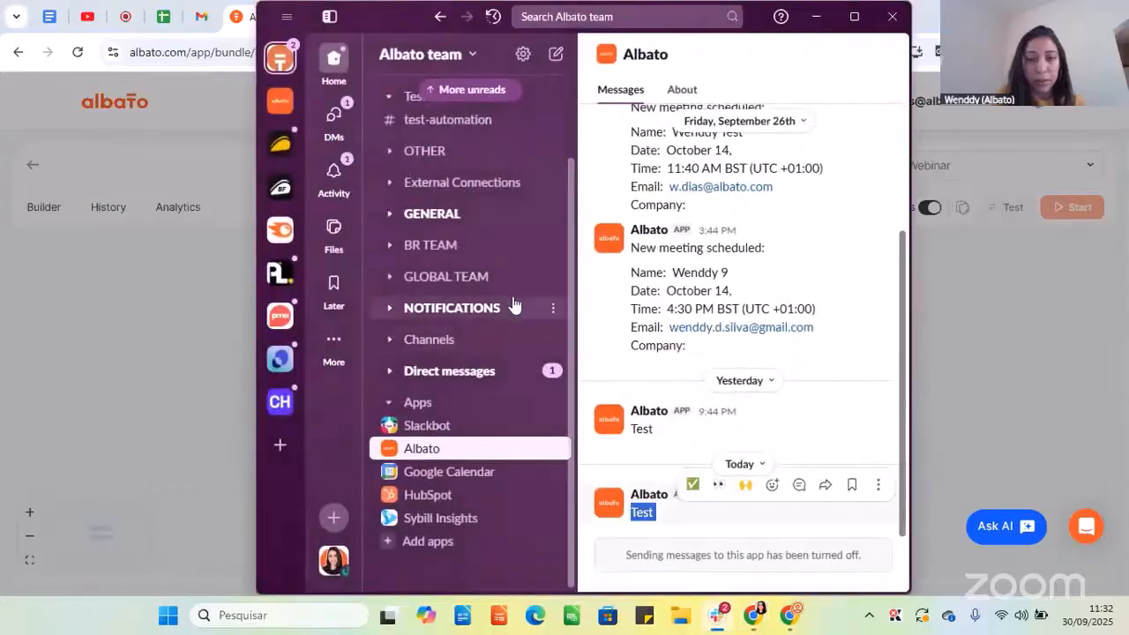
scroll(512, 370, up, 3)
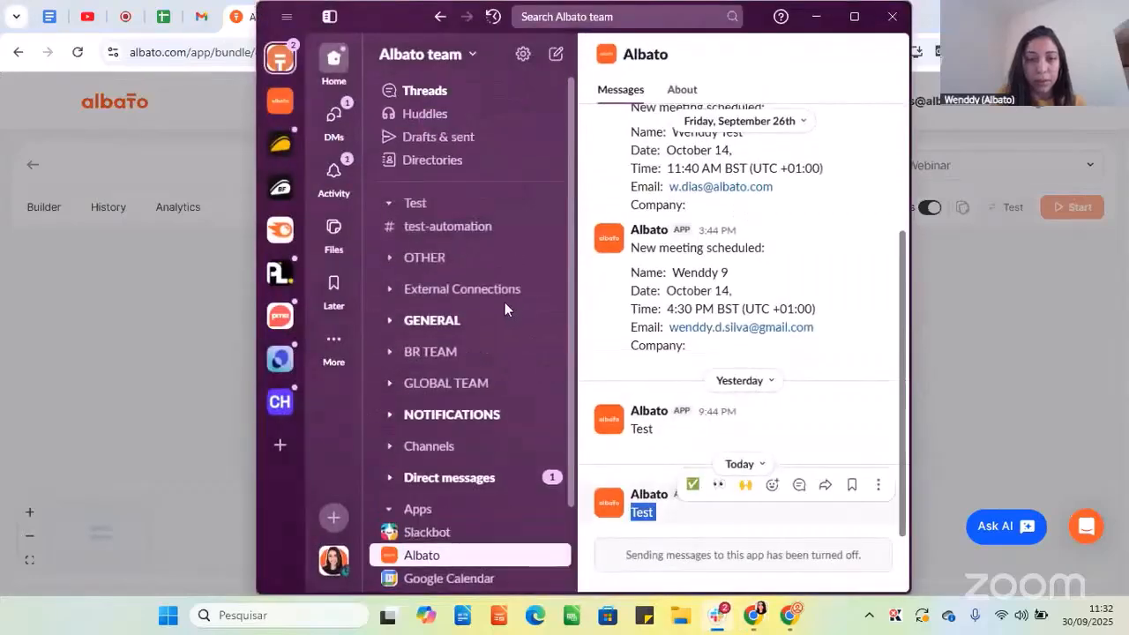
click(434, 232)
text(Test)
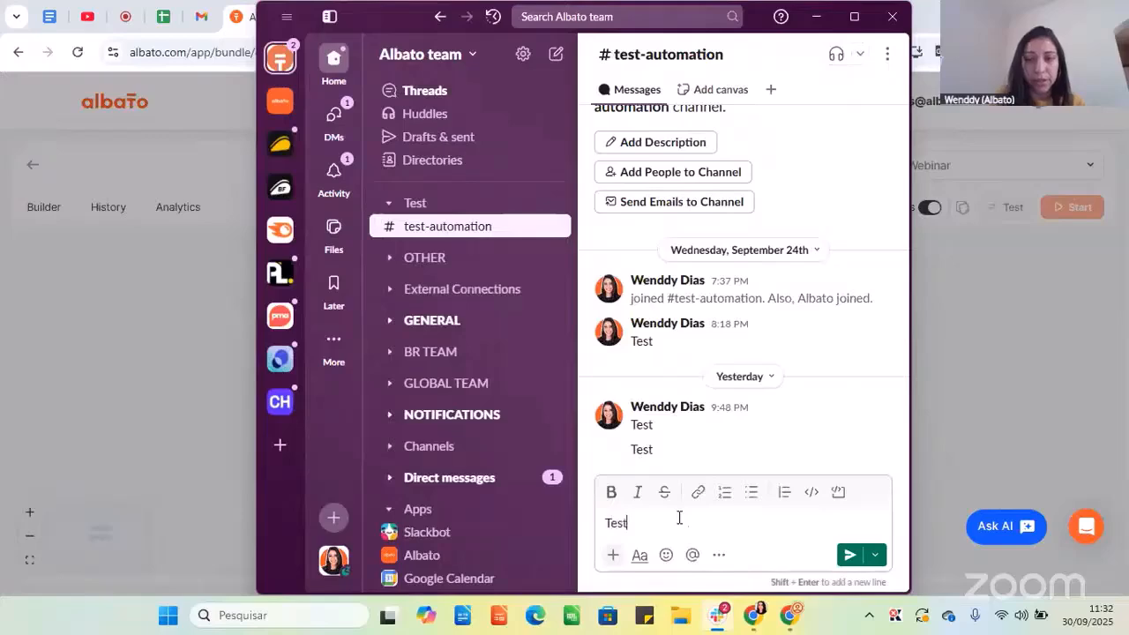
key(Return)
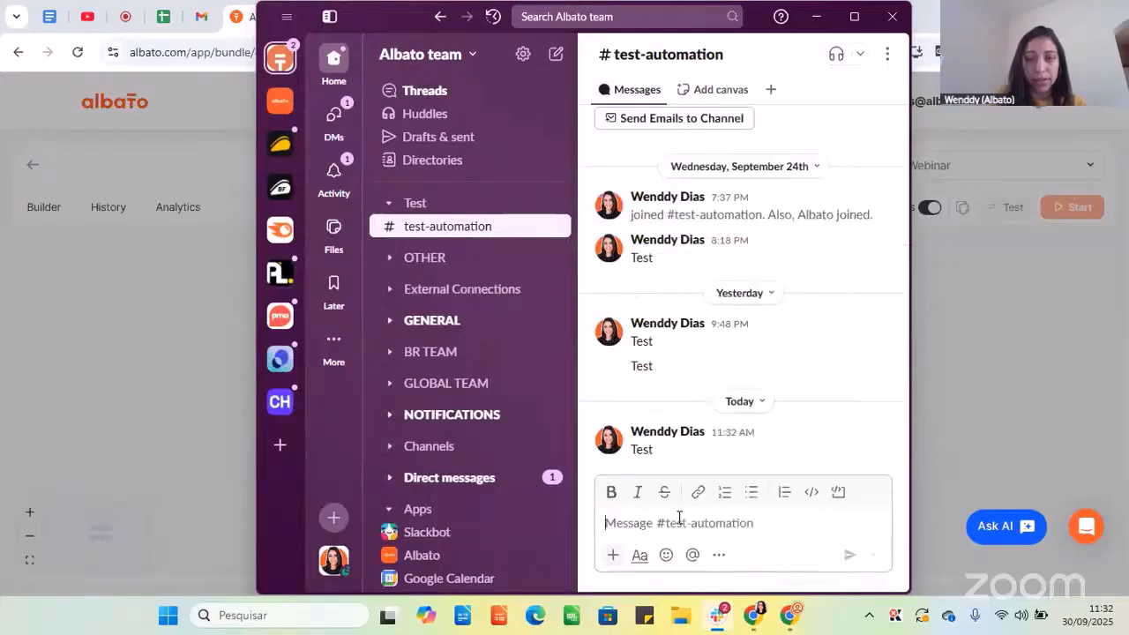
Return to Albato and review the sample message data received by the Slack trigger test.
click(719, 628)
scroll(599, 353, down, 4)
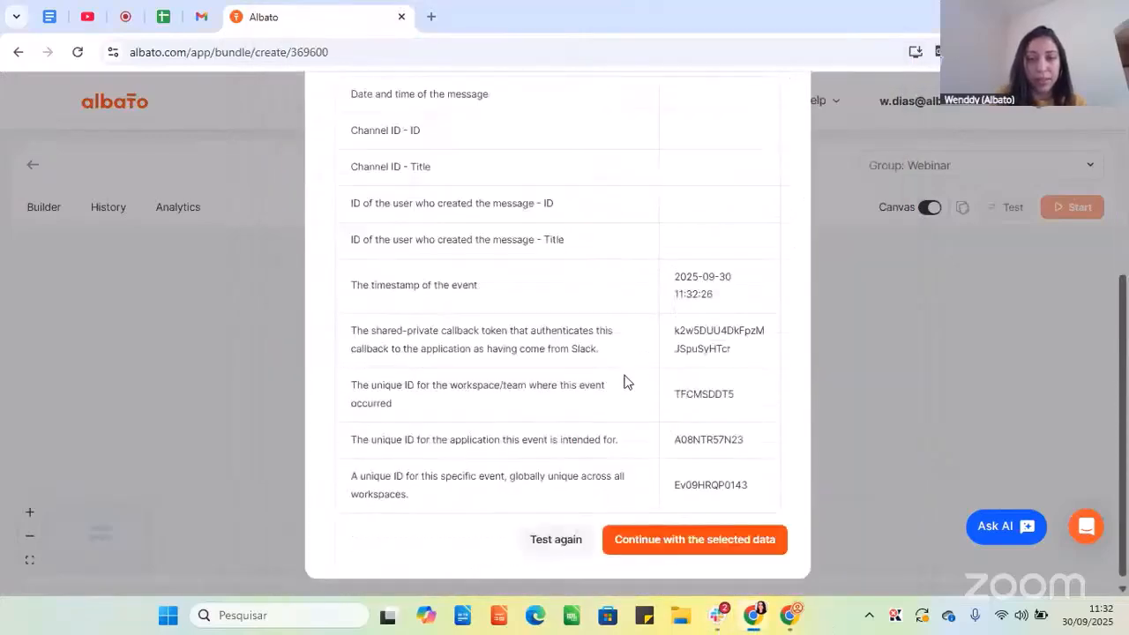
scroll(700, 423, up, 5)
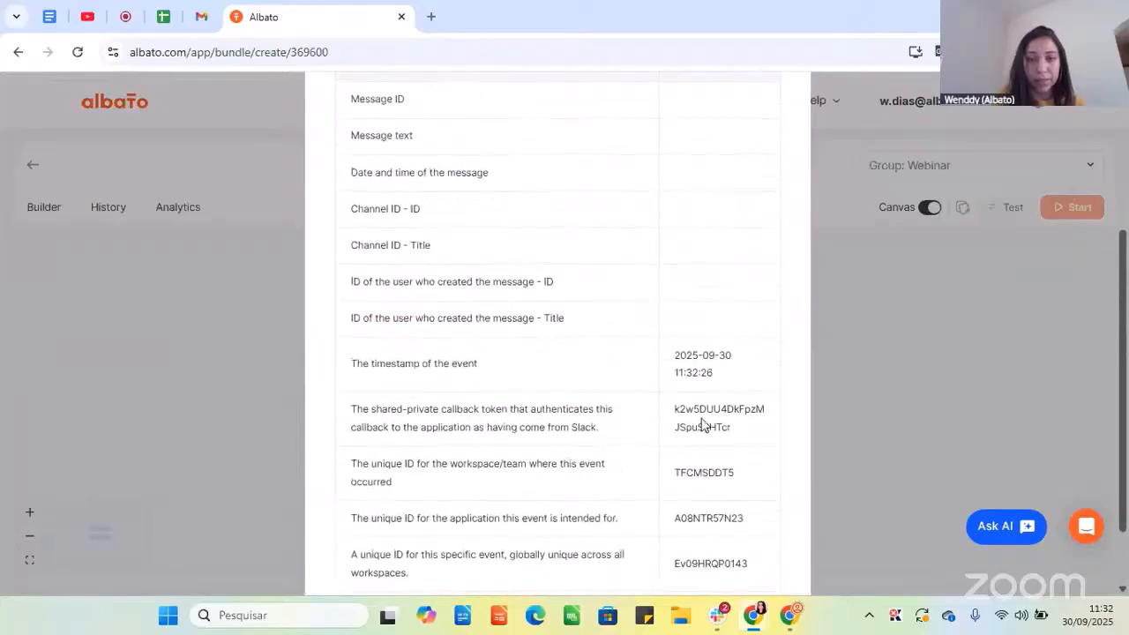
scroll(618, 273, down, 2)
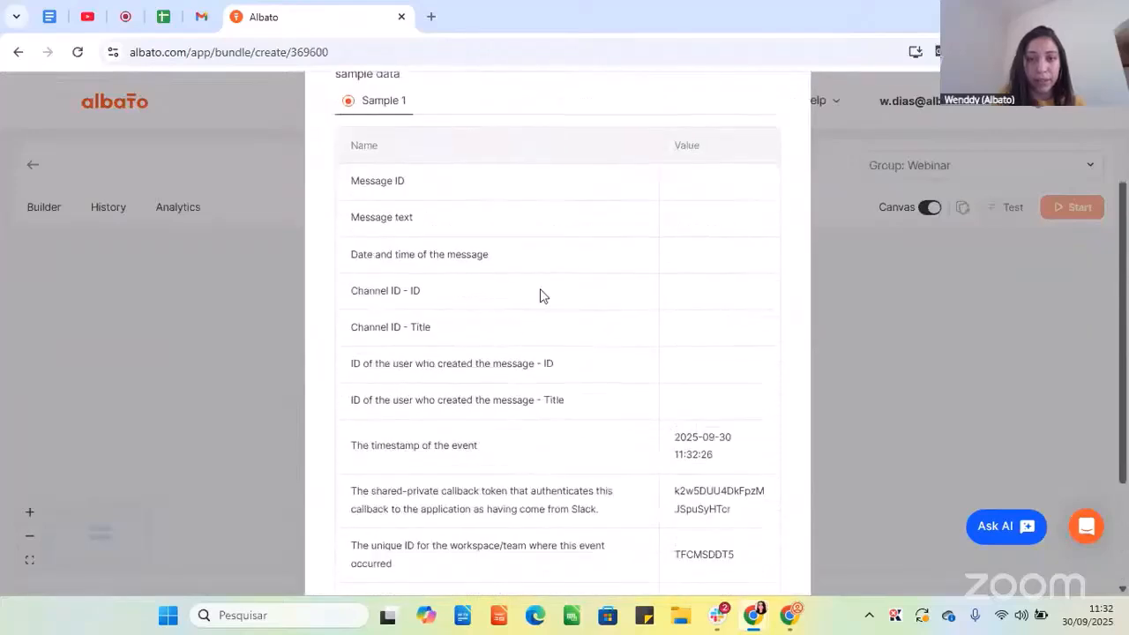
scroll(644, 269, down, 2)
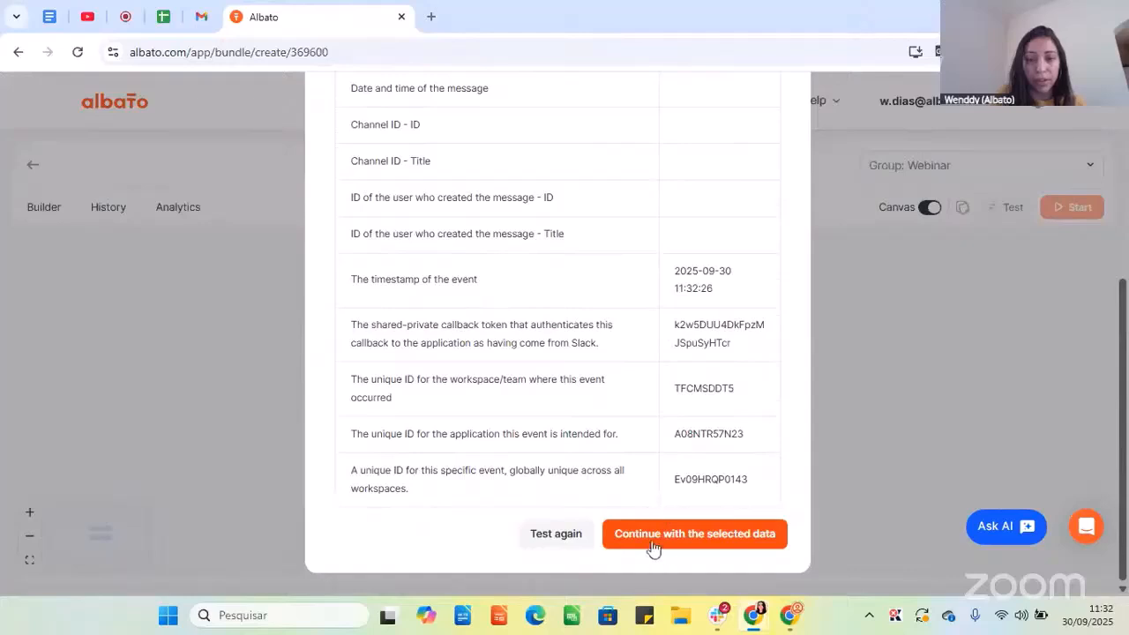
Run the Slack trigger test again, send another "Test" message to the test-automation channel in Slack, and return to Albato.
click(554, 536)
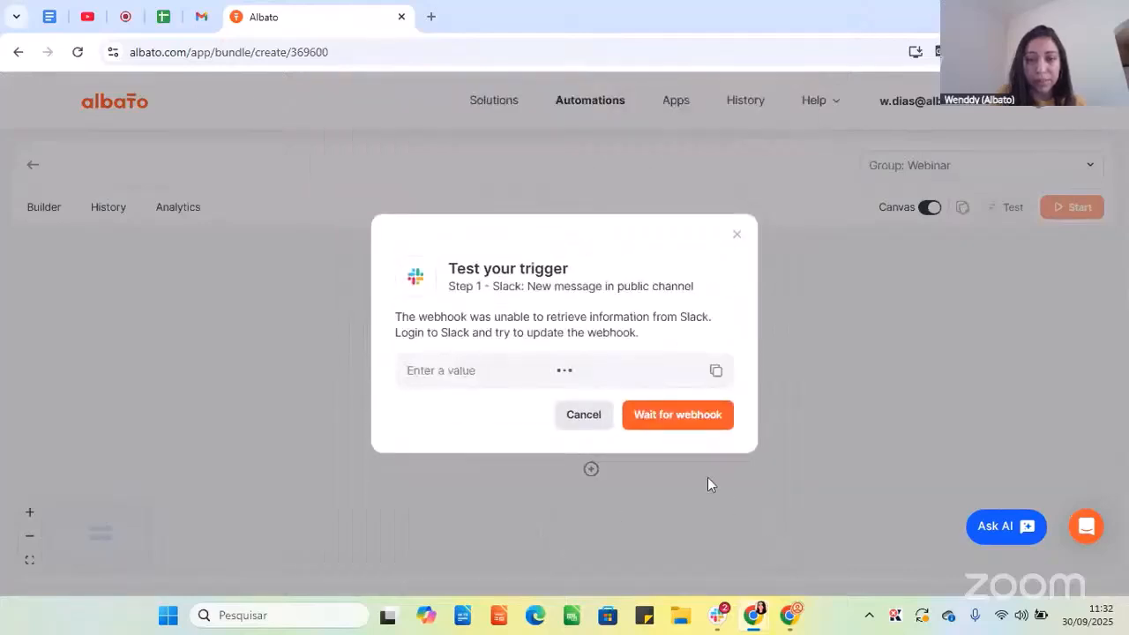
click(666, 419)
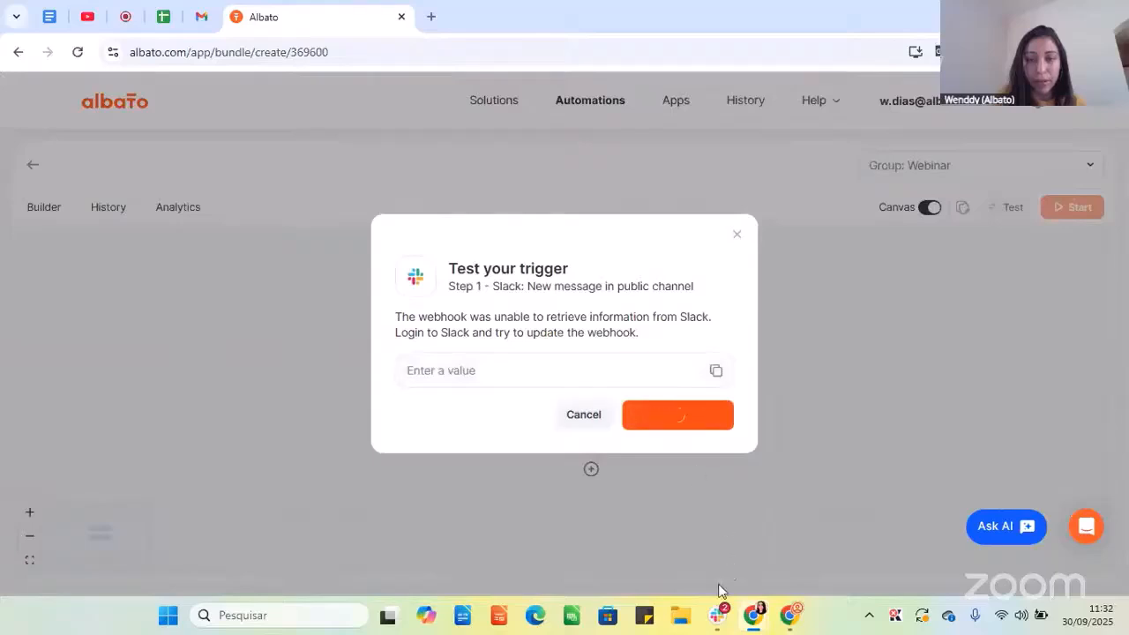
mouse_move(721, 614)
click(663, 546)
text(Test)
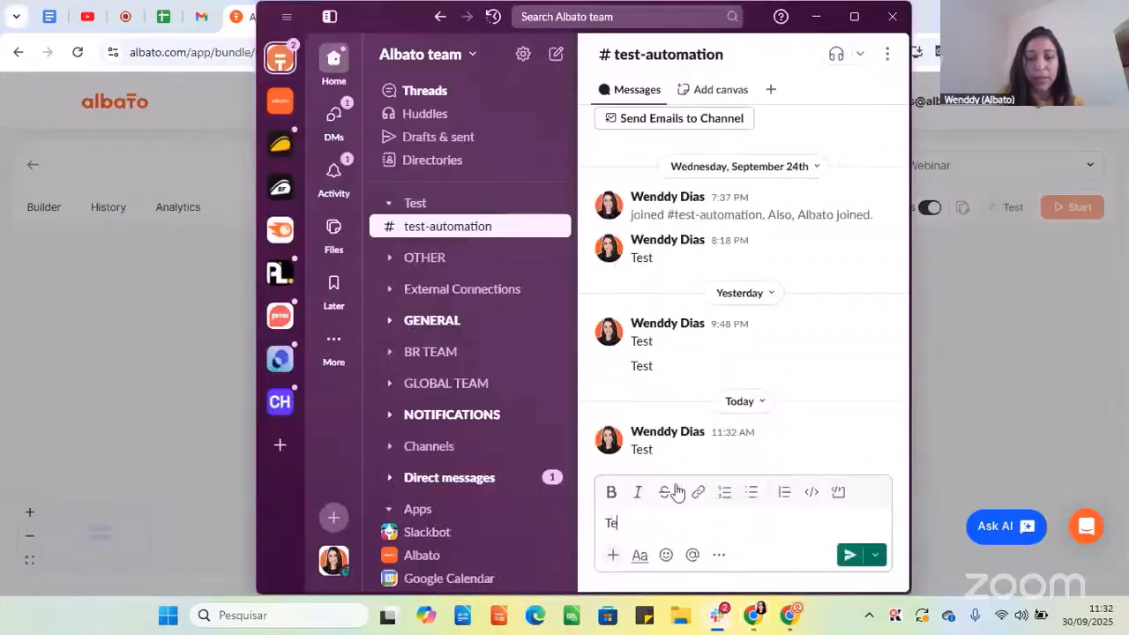
key(Return)
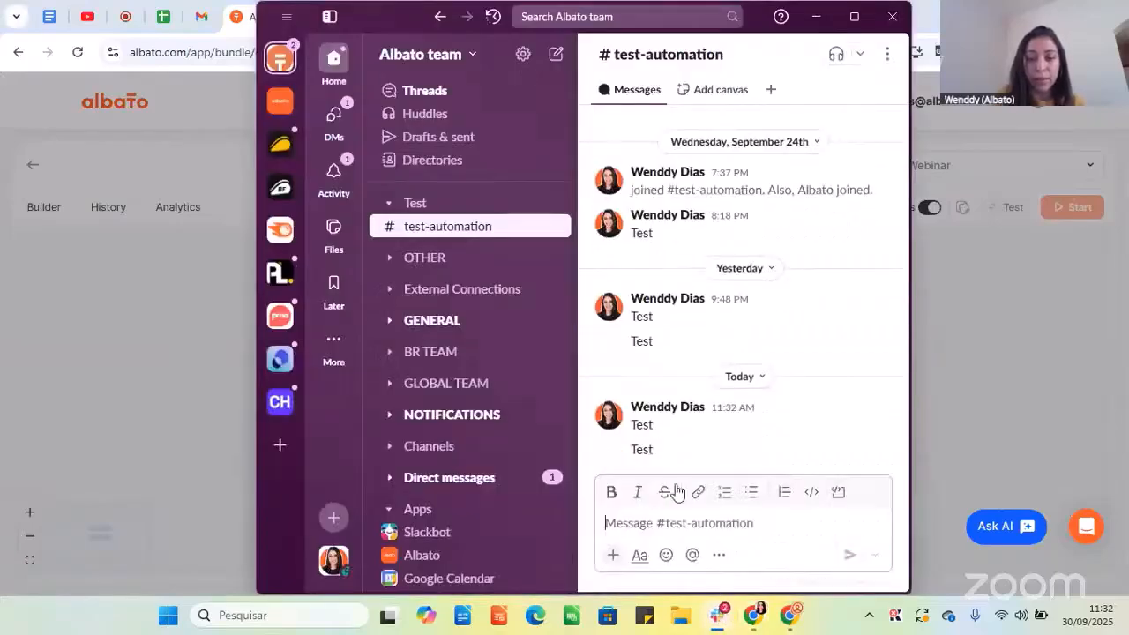
click(719, 616)
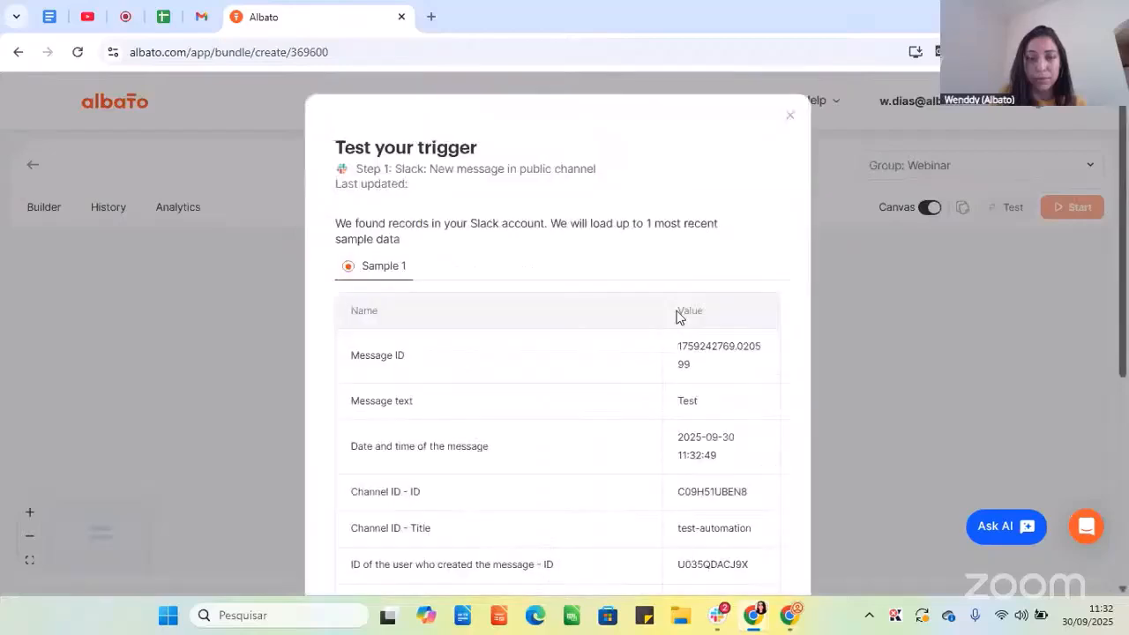
Review the Slack message's sample fields, including text, channel and author, and accept the selected sample data.
scroll(700, 371, down, 1)
scroll(700, 371, down, 1)
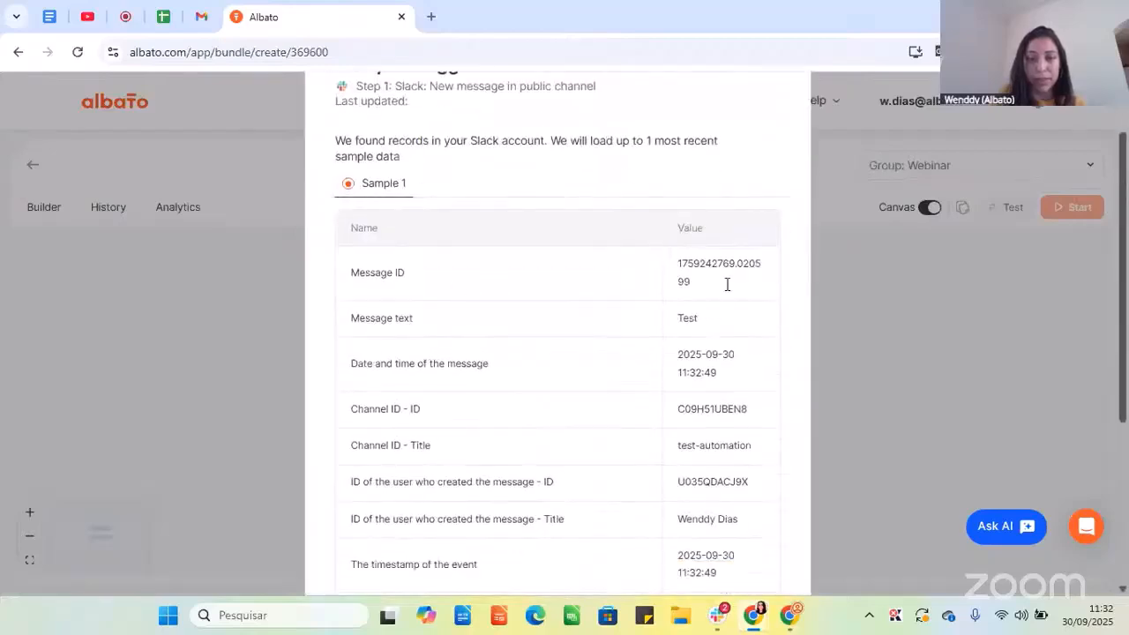
scroll(694, 321, down, 2)
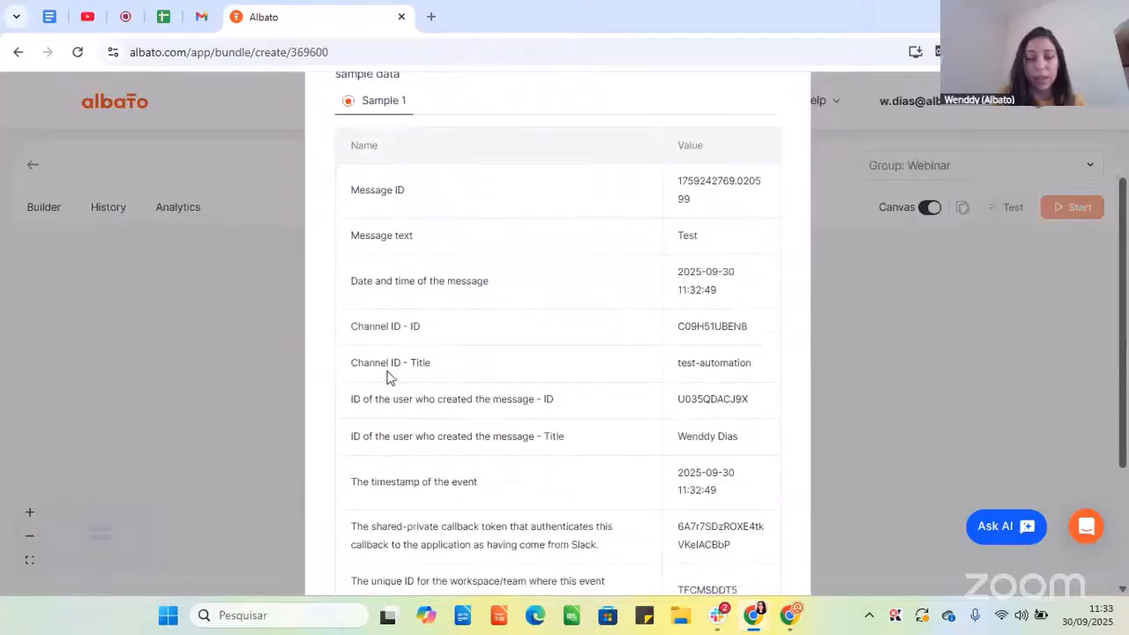
scroll(559, 368, down, 4)
scroll(704, 273, up, 8)
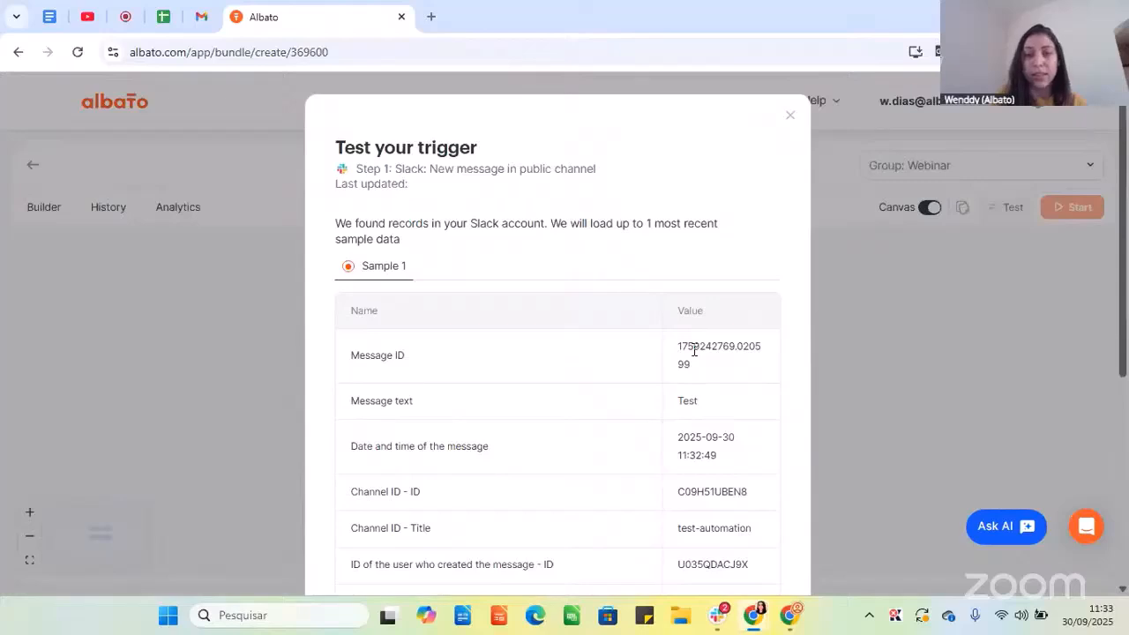
scroll(694, 350, down, 8)
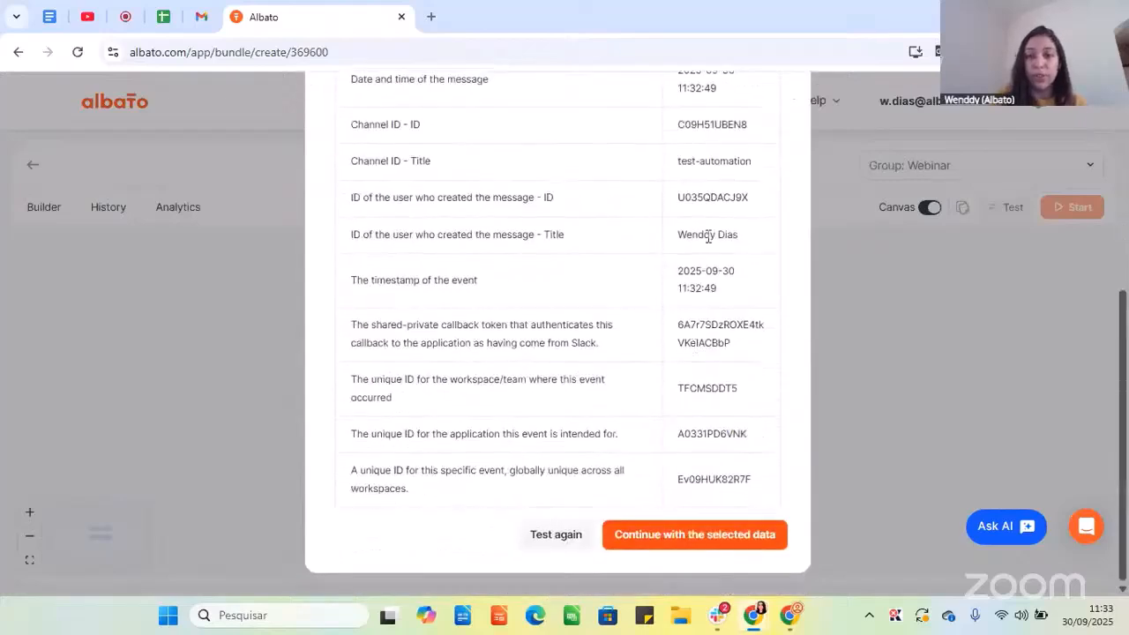
double_click(708, 236)
scroll(708, 247, up, 2)
scroll(710, 273, down, 2)
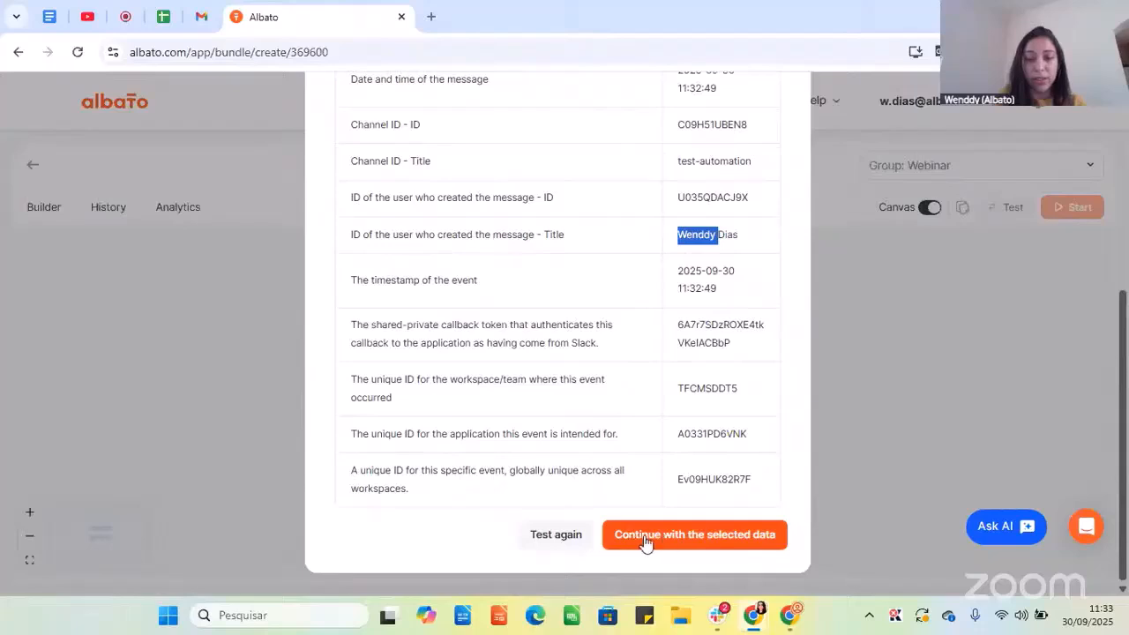
click(719, 545)
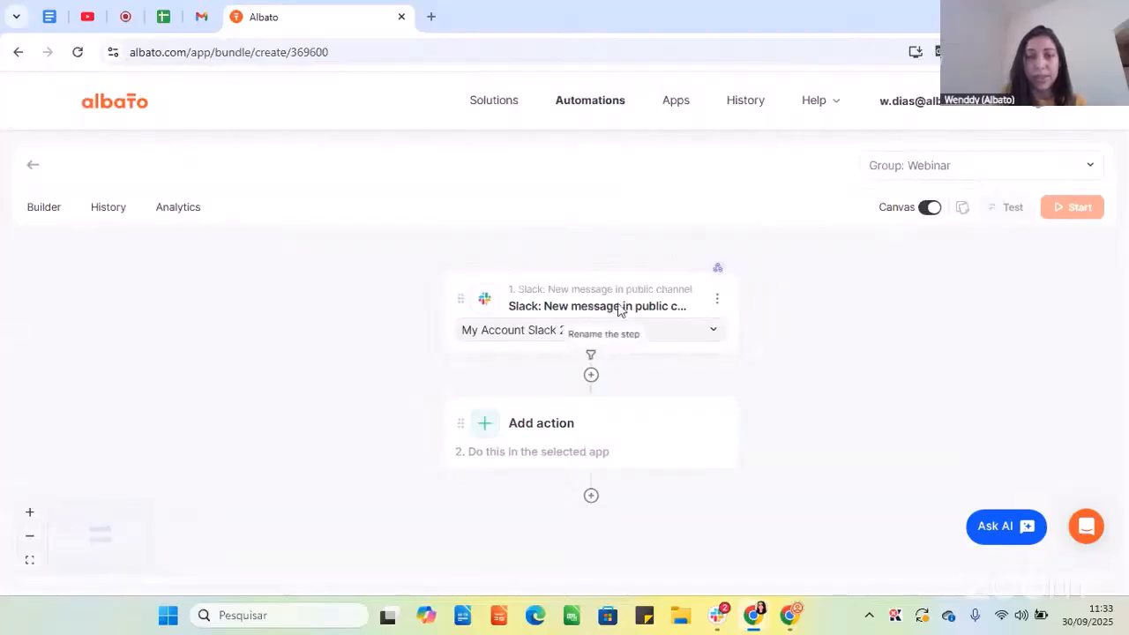
Create another automation in Canvas mode and choose Gmail as its trigger app.
click(578, 114)
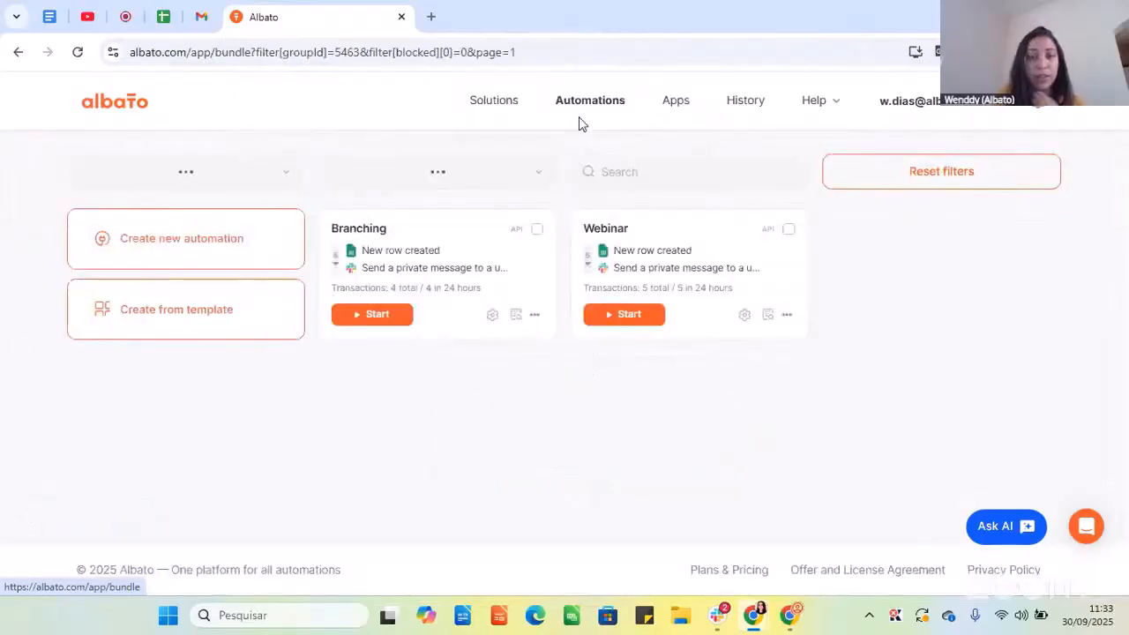
click(209, 228)
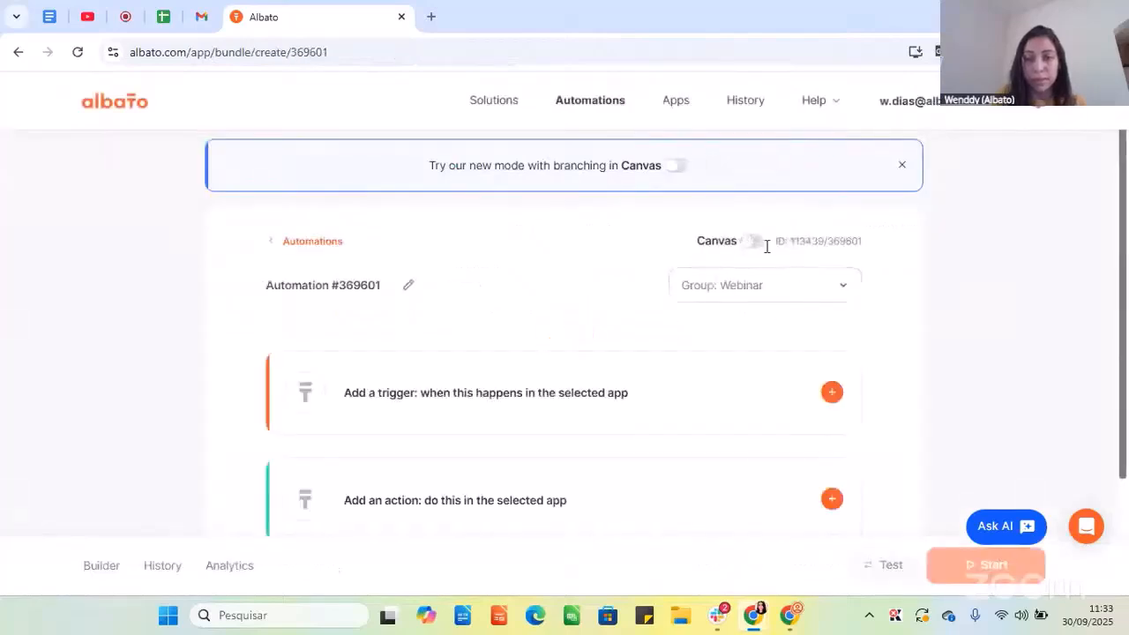
click(748, 242)
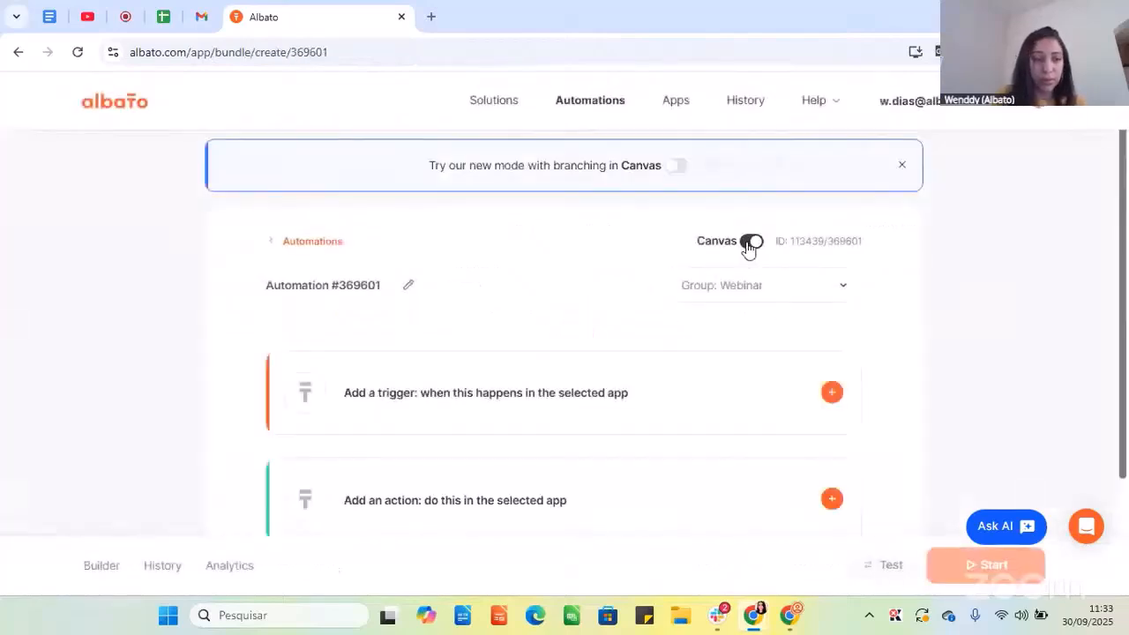
click(549, 325)
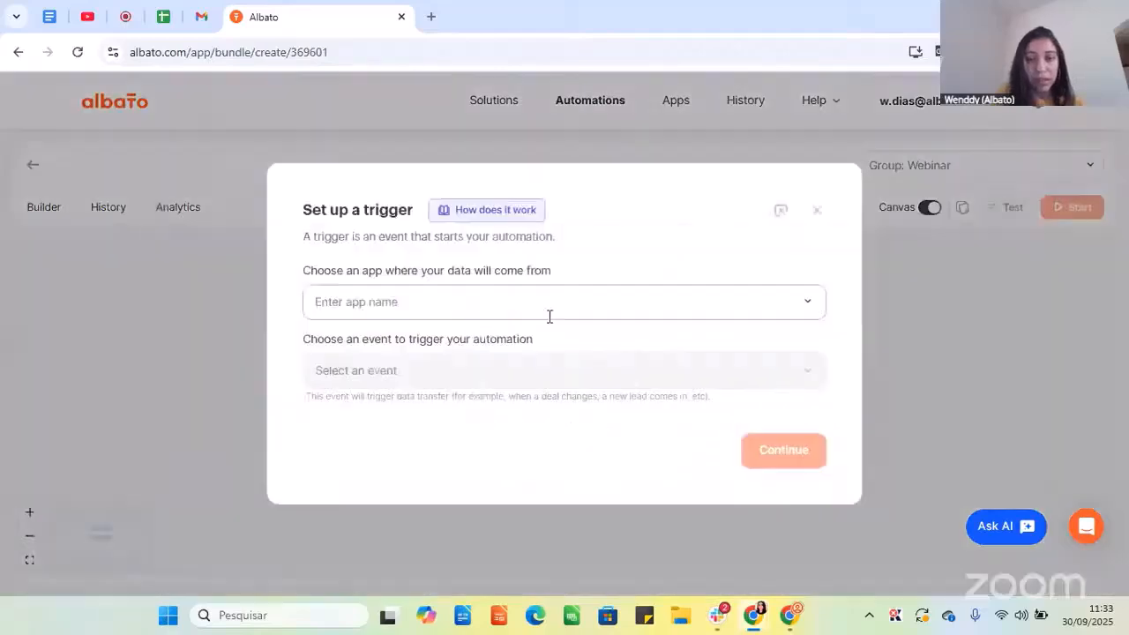
click(523, 302)
text(Gmail)
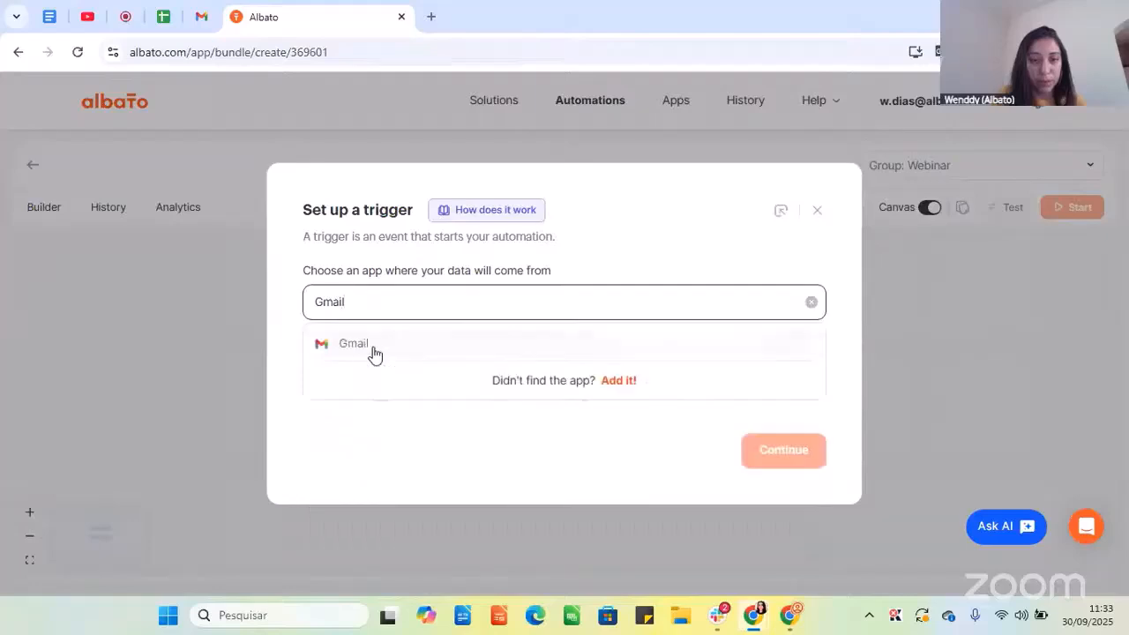
click(361, 346)
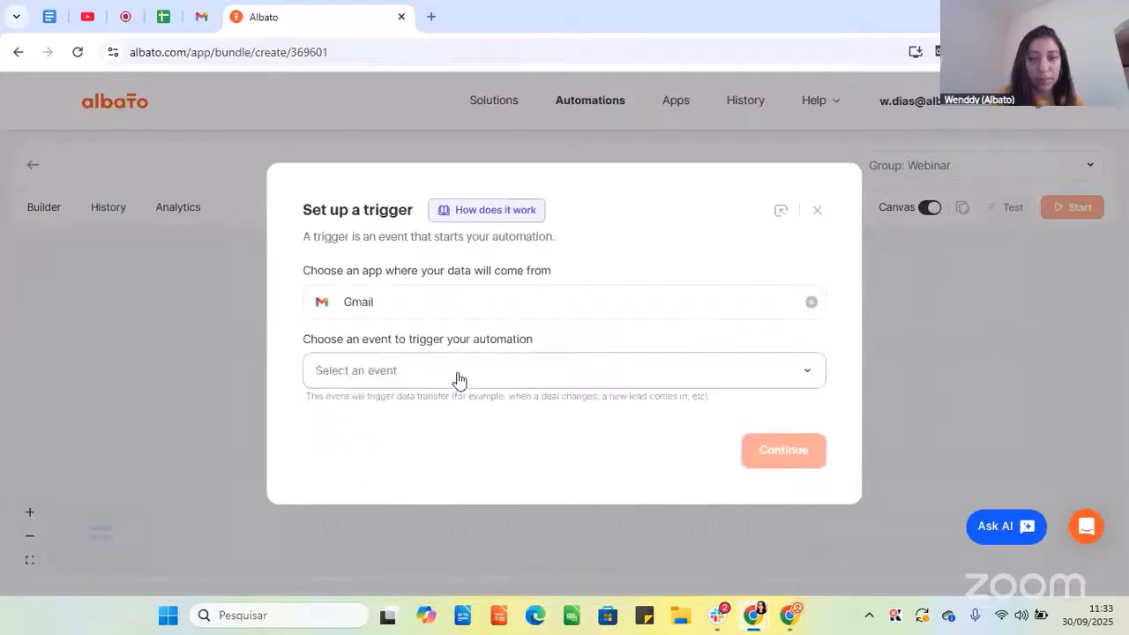
Set the Gmail trigger's event to "New Email" and connect it through "My Account Gmail New".
click(456, 375)
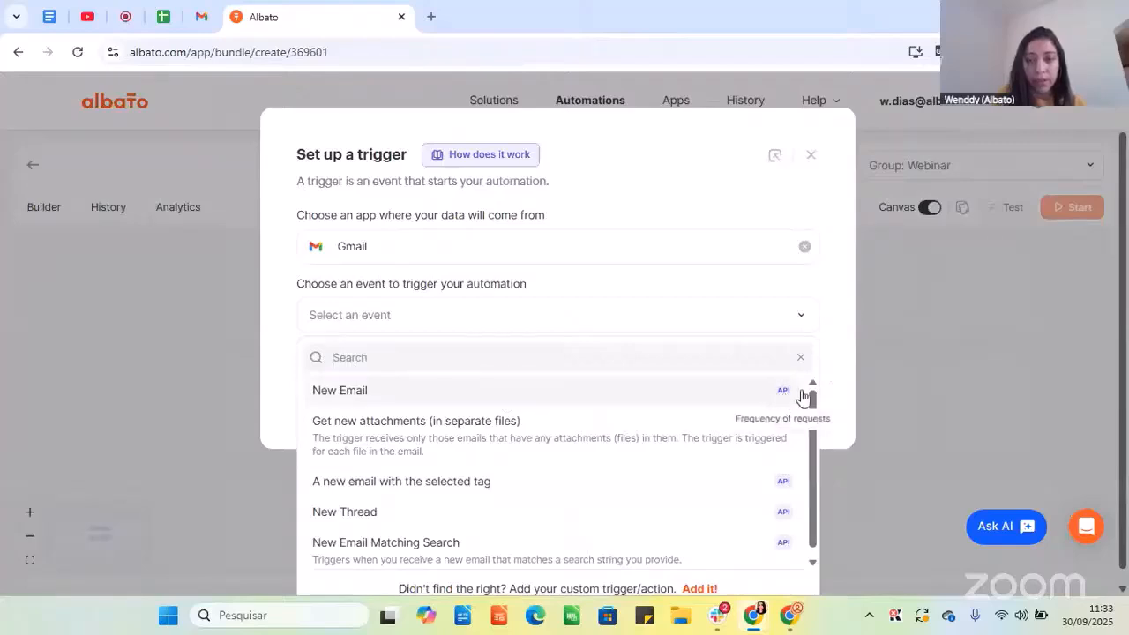
click(456, 403)
click(460, 414)
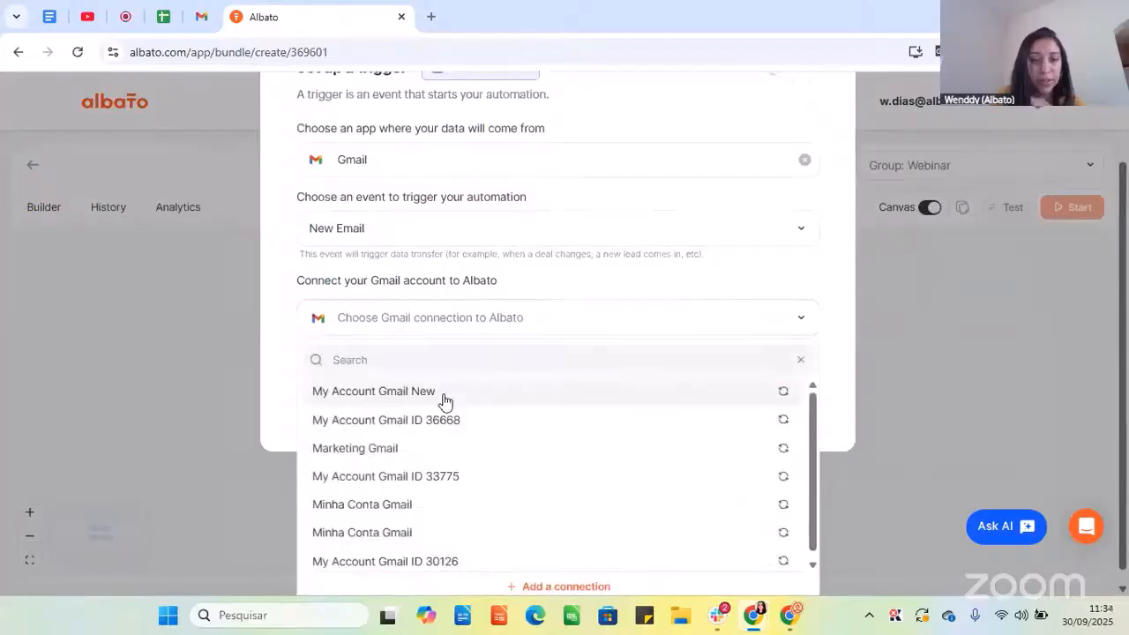
click(441, 398)
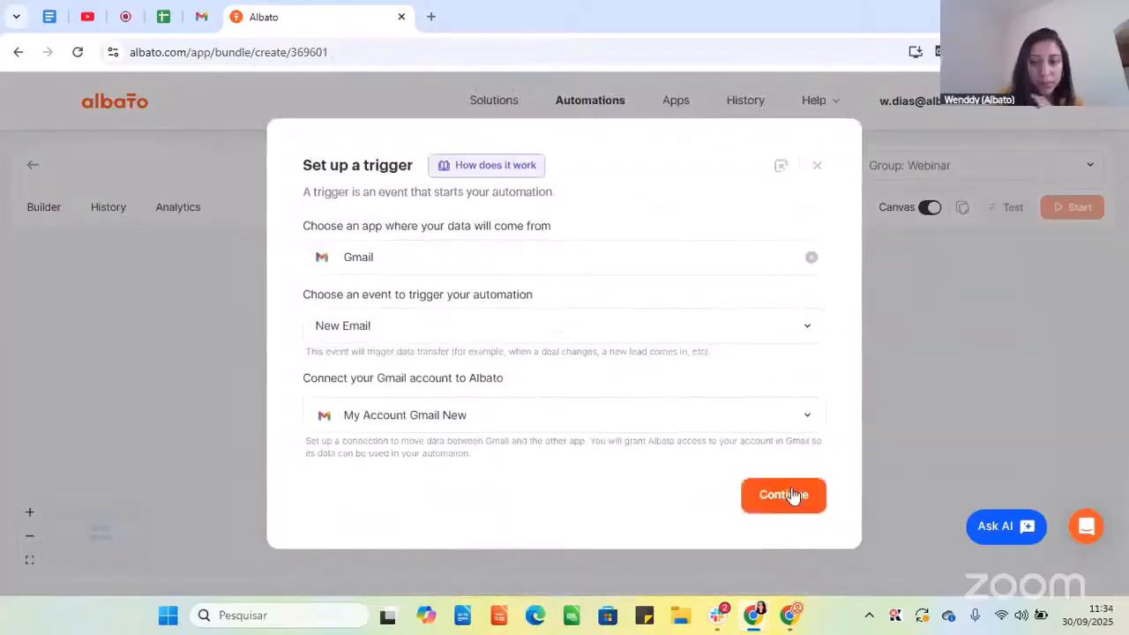
click(785, 498)
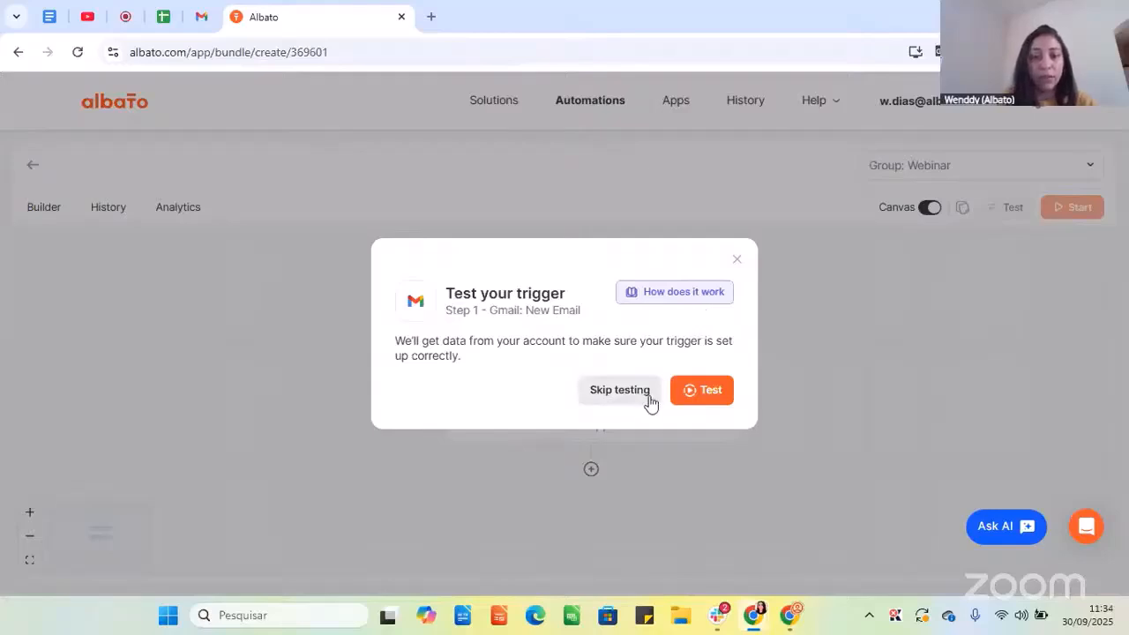
Run the Gmail trigger test, look through the returned email samples and select Sample 3.
click(711, 393)
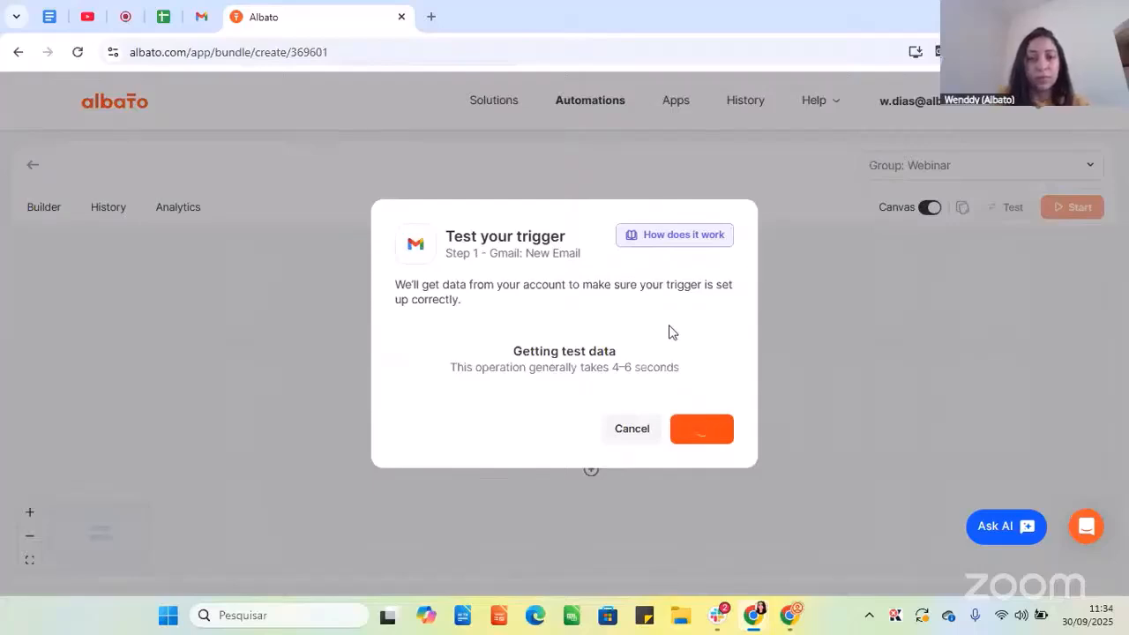
scroll(569, 358, down, 5)
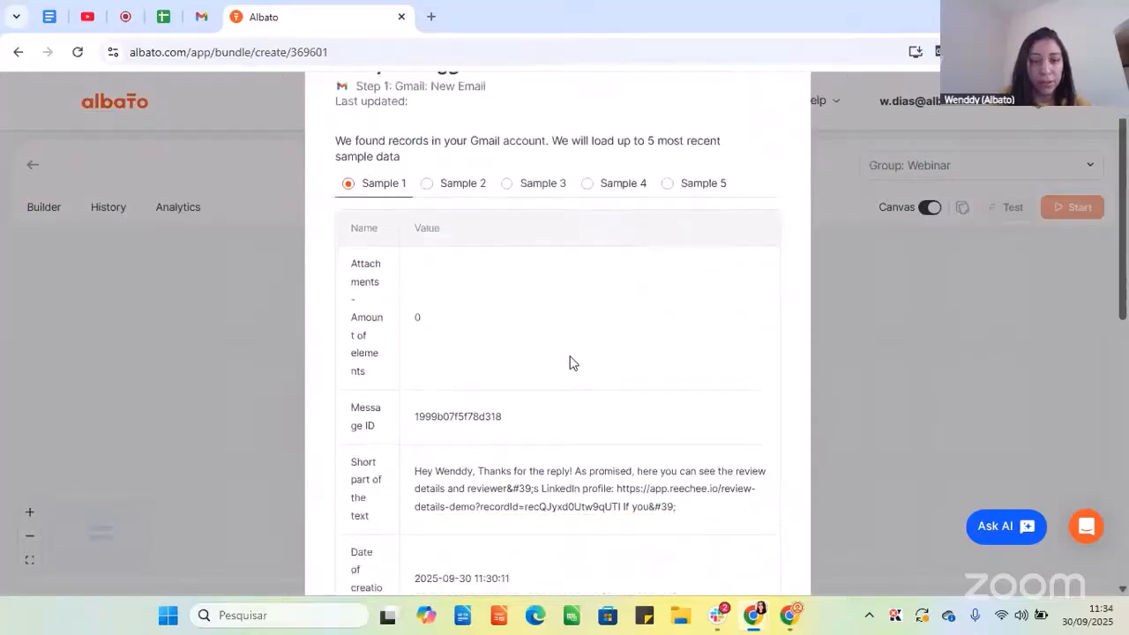
scroll(488, 333, down, 4)
scroll(498, 363, up, 9)
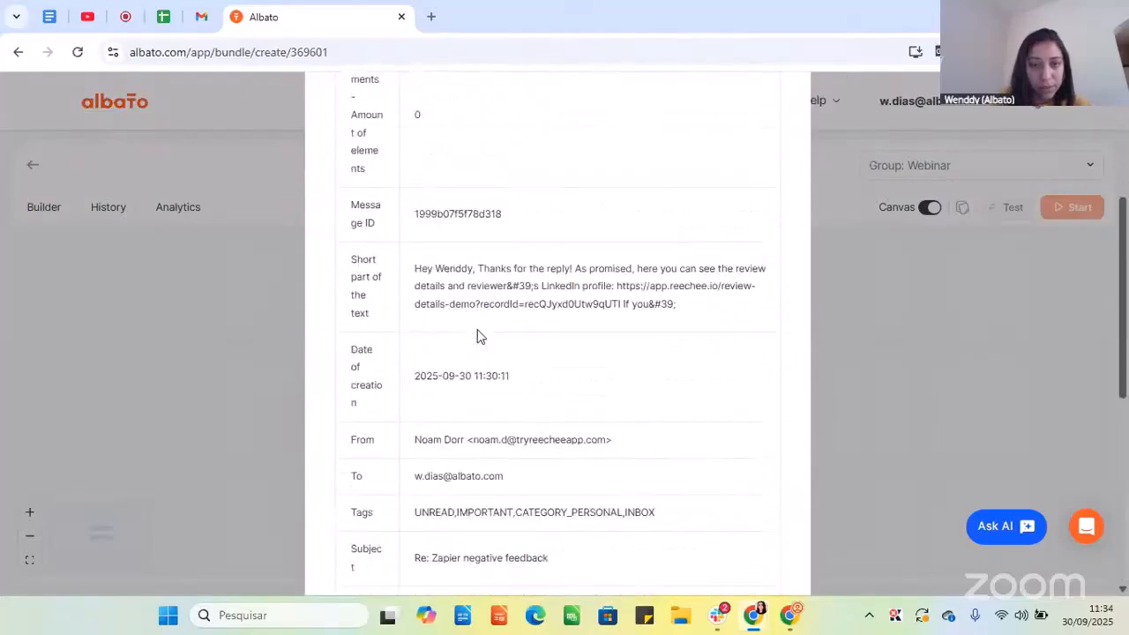
click(452, 267)
scroll(502, 358, down, 3)
scroll(529, 309, up, 3)
click(532, 268)
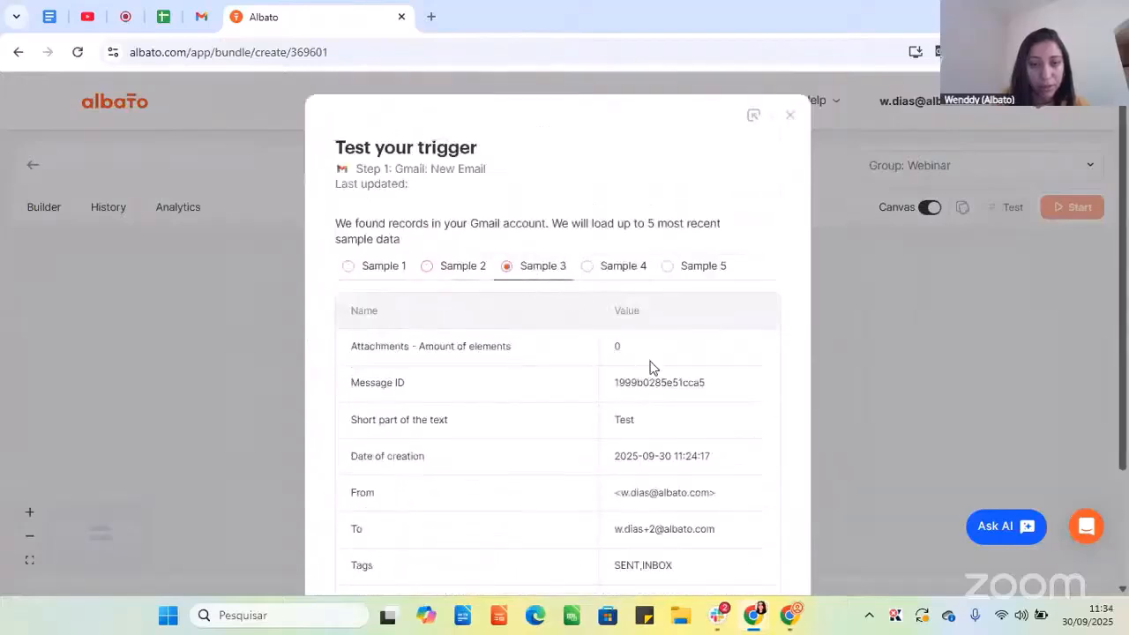
Review Sample 3's email fields, including the short text, sender, recipient and subject, and continue with it as the selected data.
scroll(651, 367, down, 1)
double_click(625, 344)
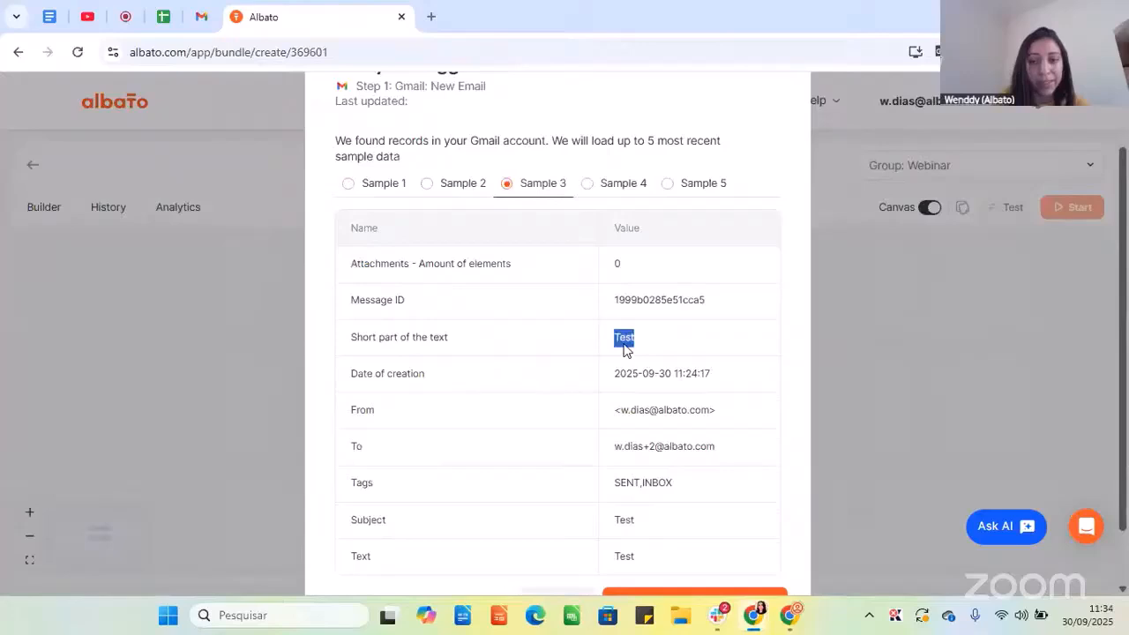
scroll(628, 353, down, 1)
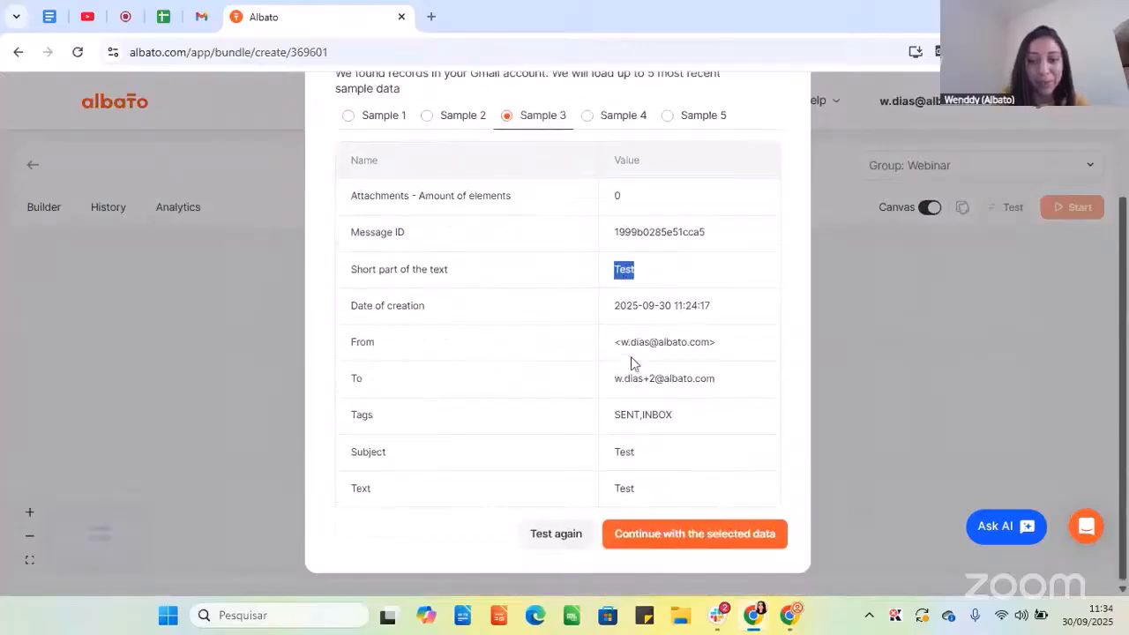
scroll(630, 362, up, 2)
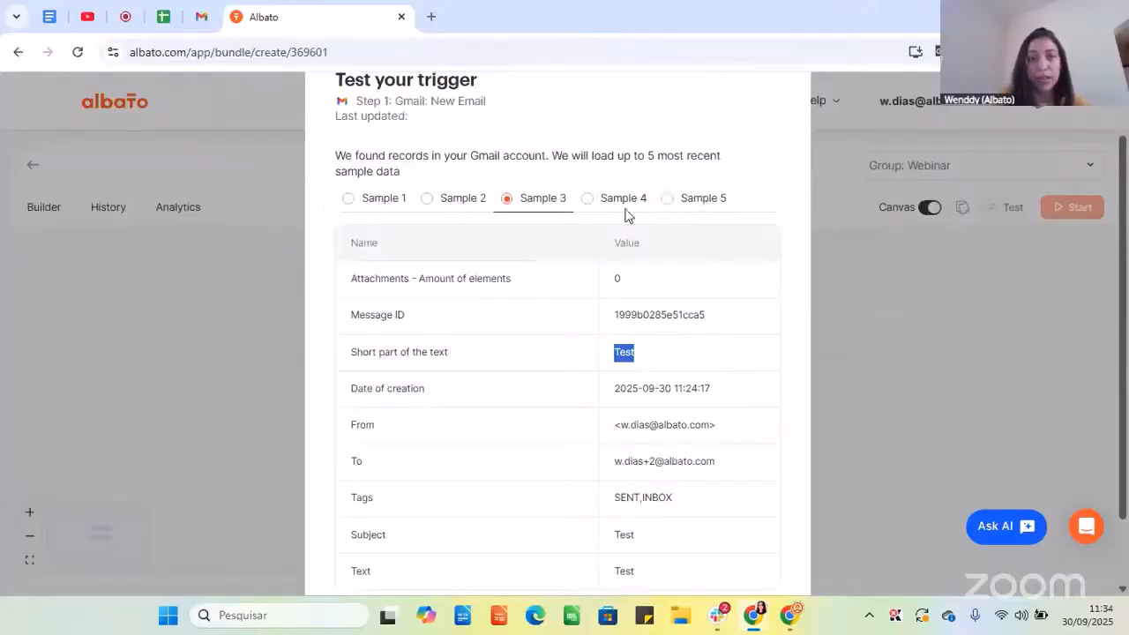
scroll(635, 238, down, 2)
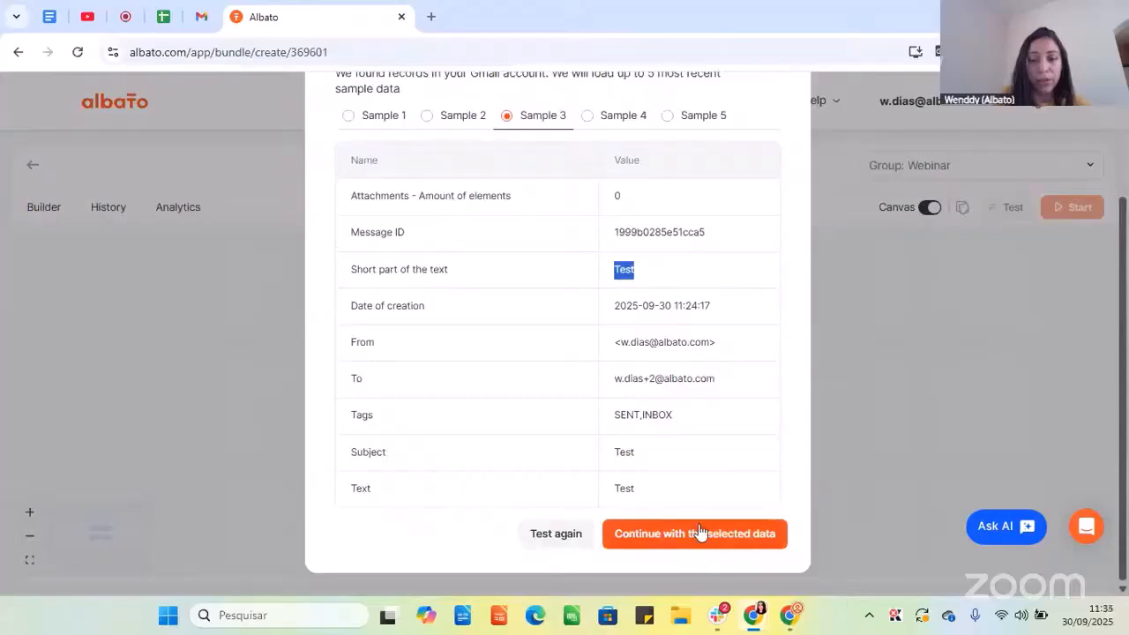
scroll(653, 330, up, 2)
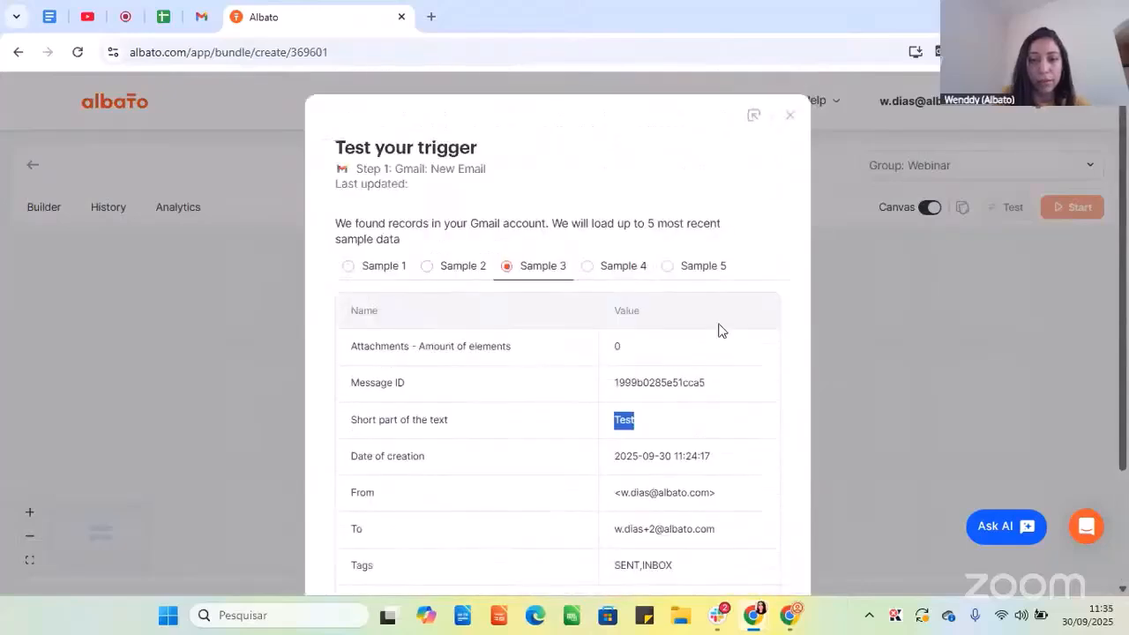
scroll(719, 329, down, 3)
click(731, 542)
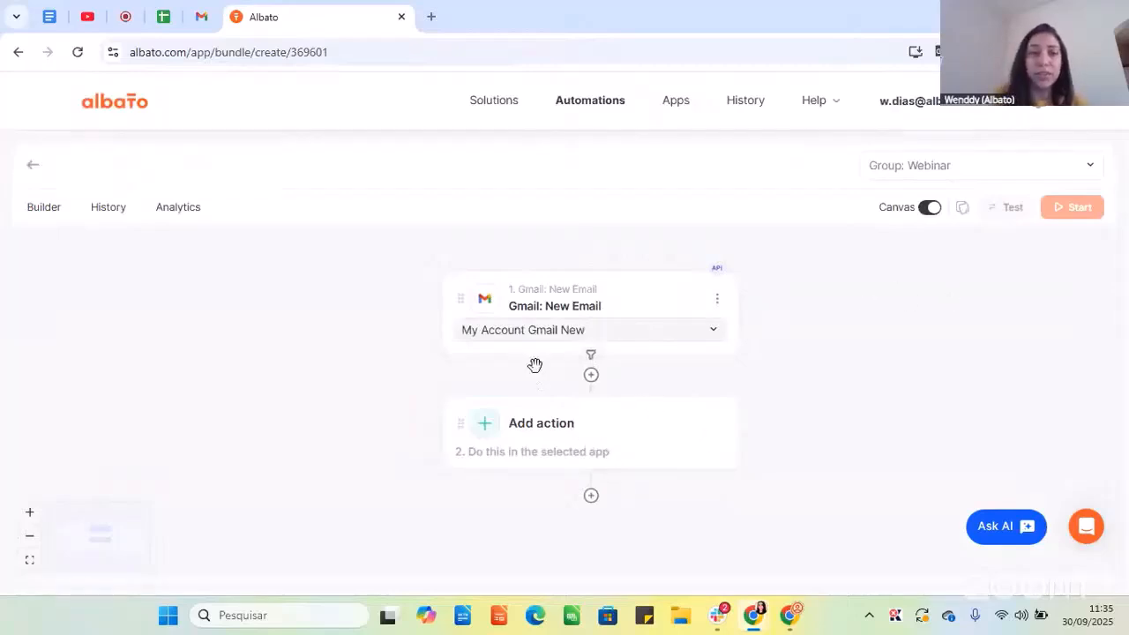
Add a Google Sheets action that creates or updates a row, connected through "My Account Google Sheets ID 14599".
click(564, 425)
text(sheets)
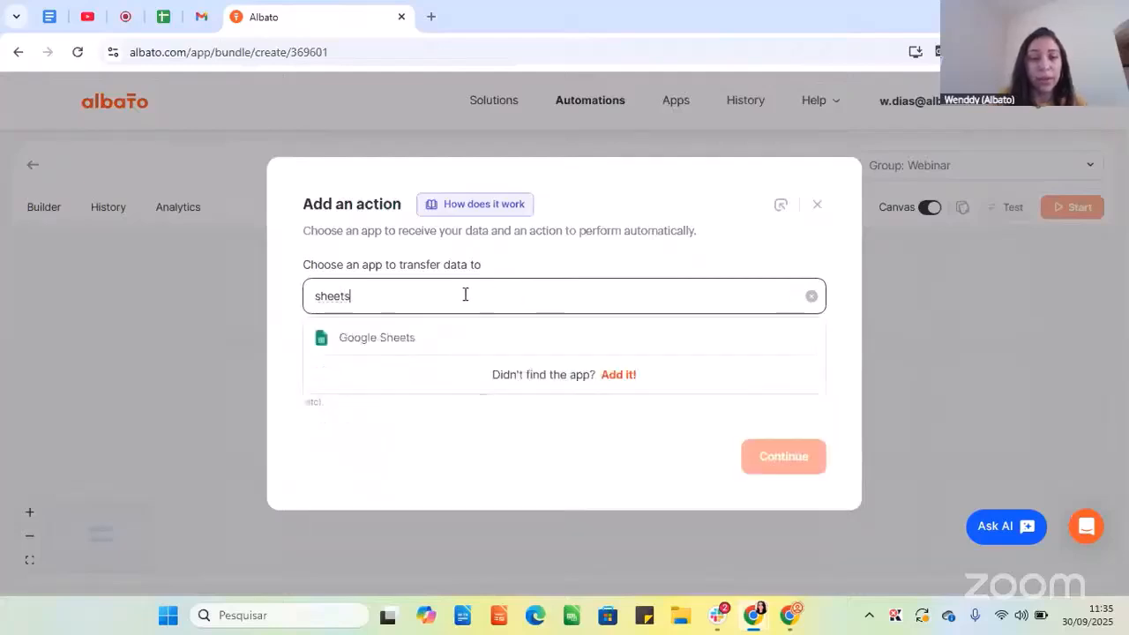
click(450, 337)
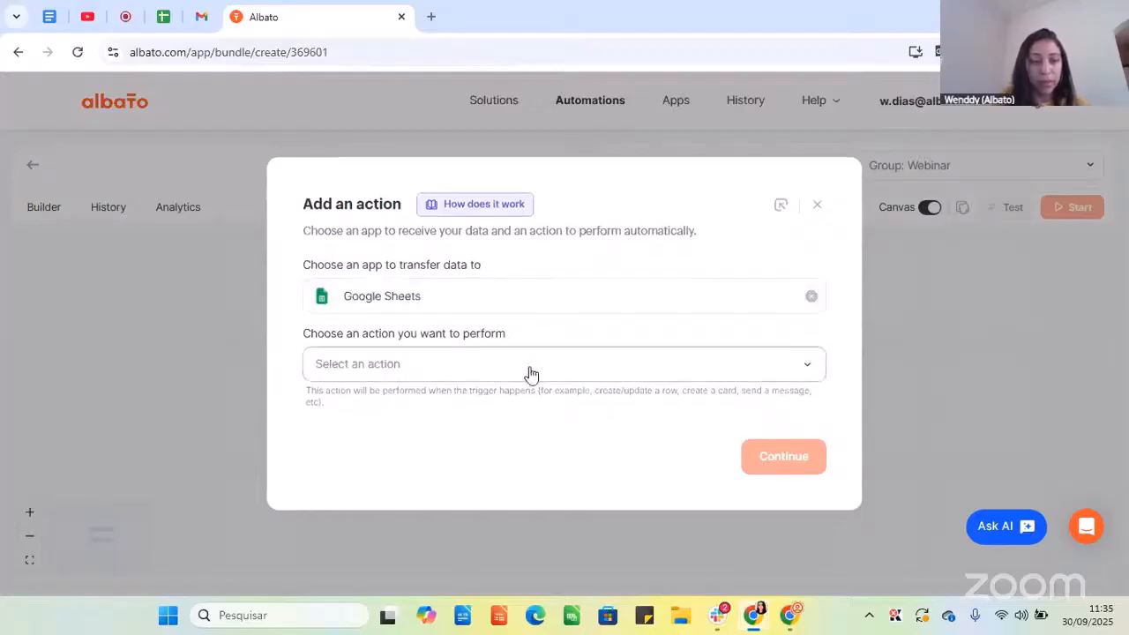
click(529, 373)
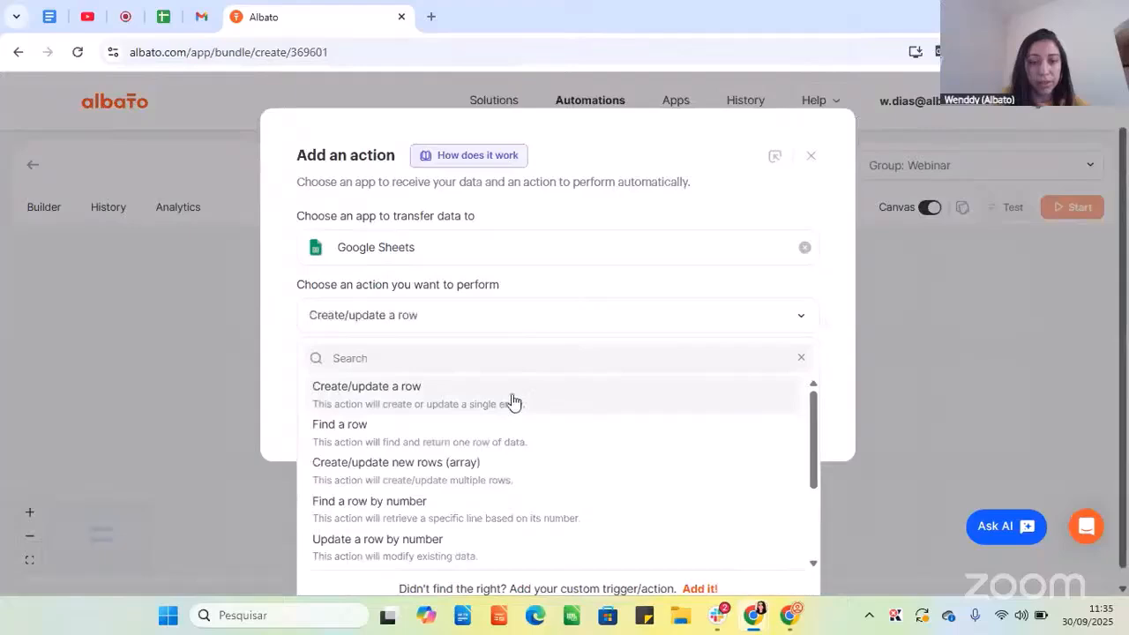
click(514, 397)
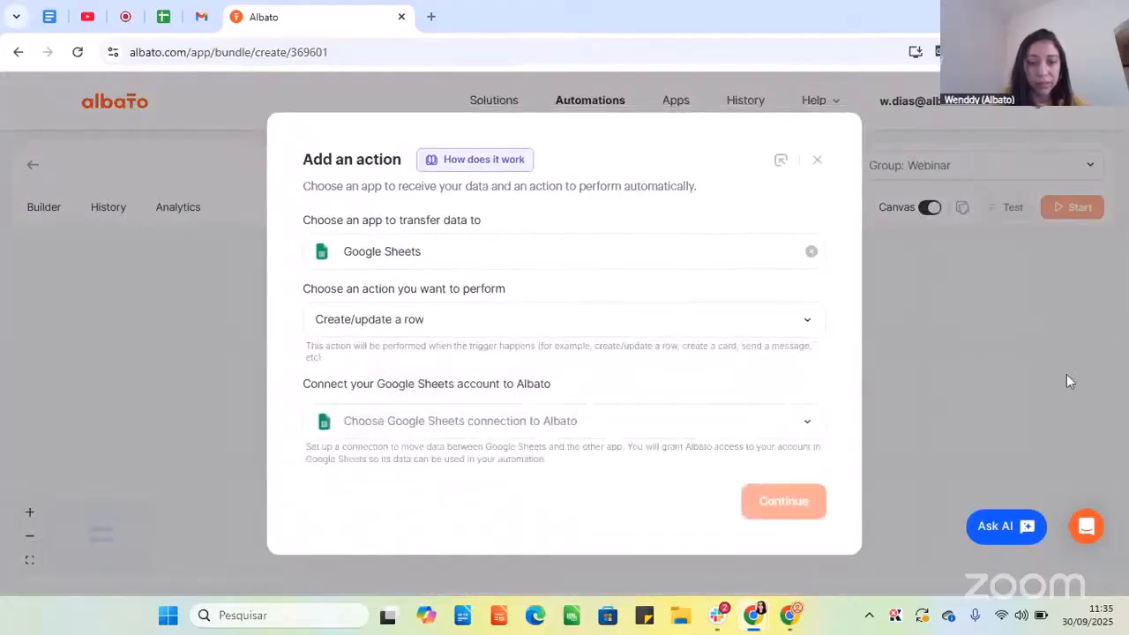
click(499, 423)
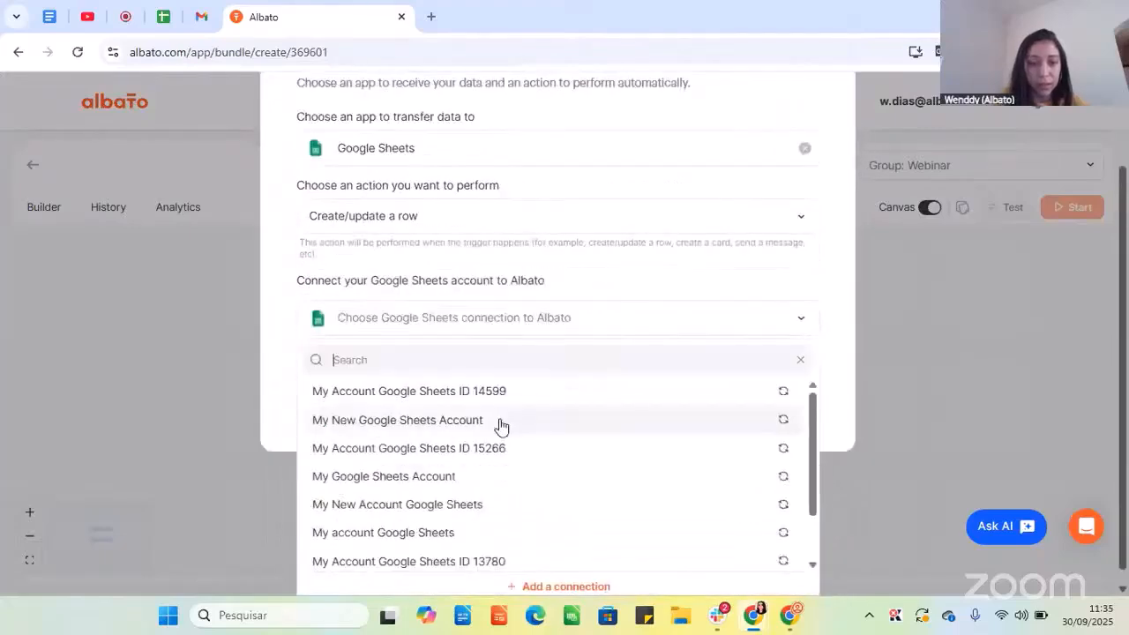
click(461, 397)
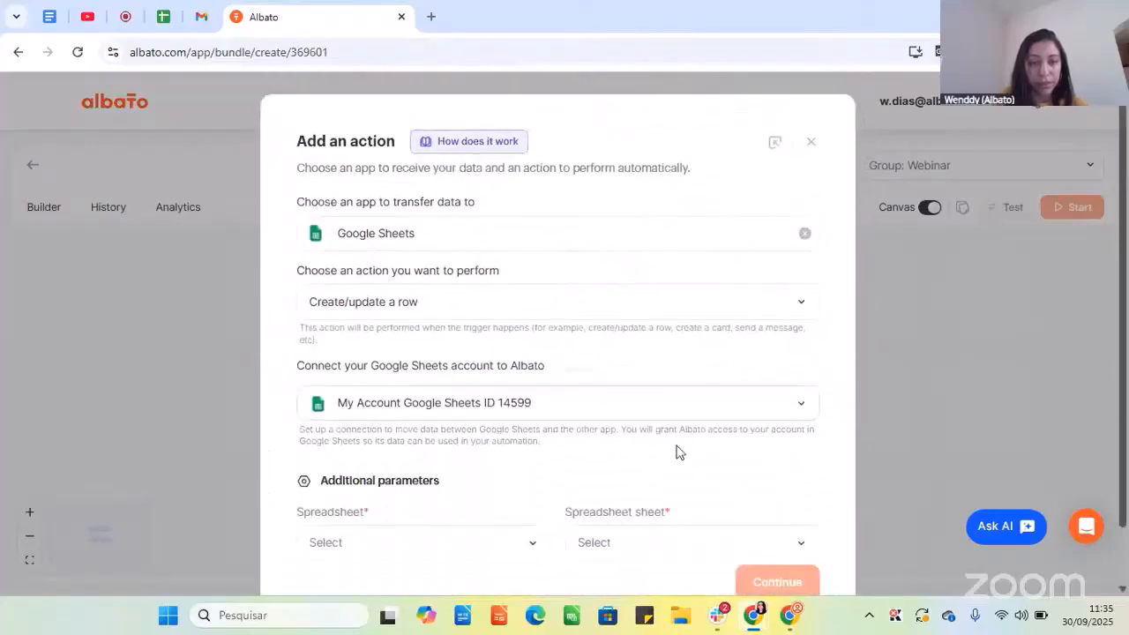
Set the action's target to Sheet3 of the "Test webinar" spreadsheet and accept the data transfer hint.
scroll(705, 485, down, 1)
click(430, 462)
text(test)
click(374, 307)
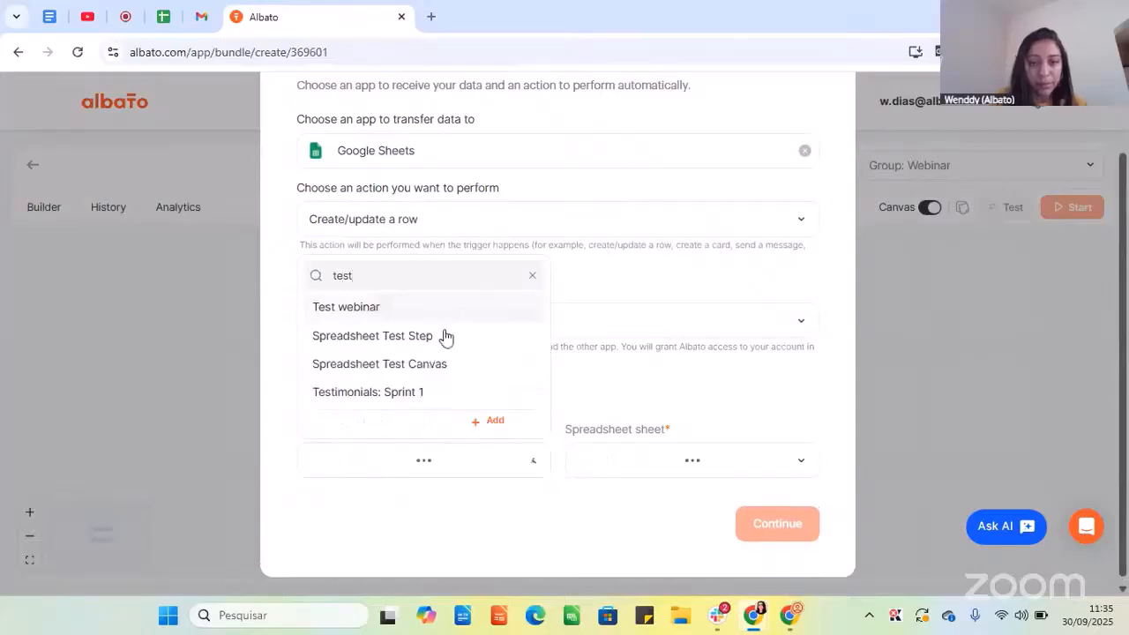
click(632, 462)
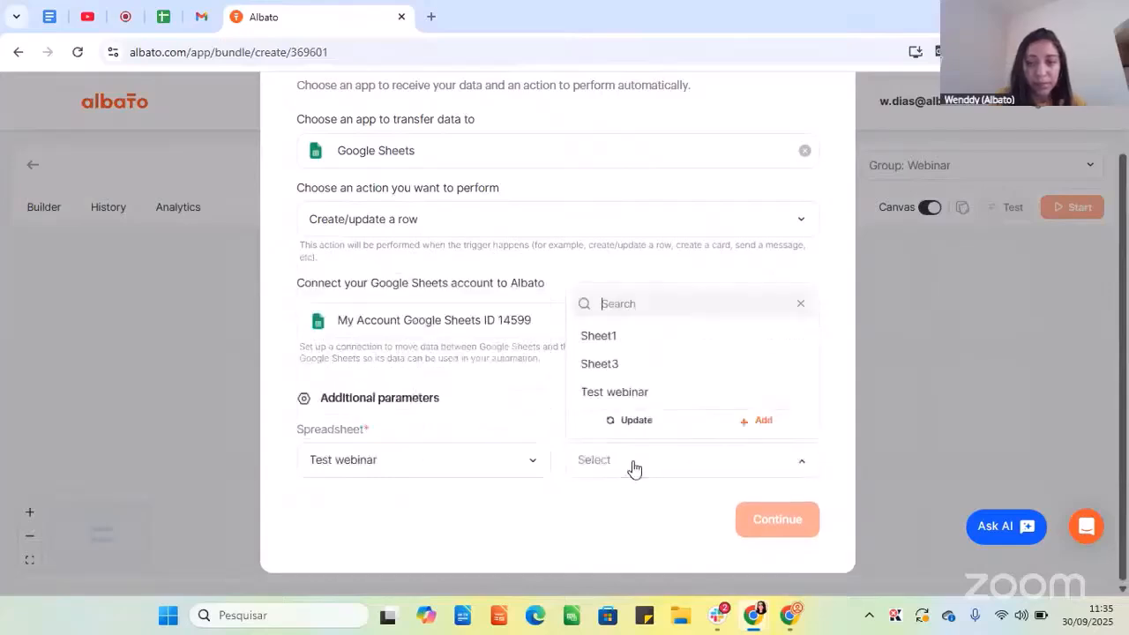
click(616, 370)
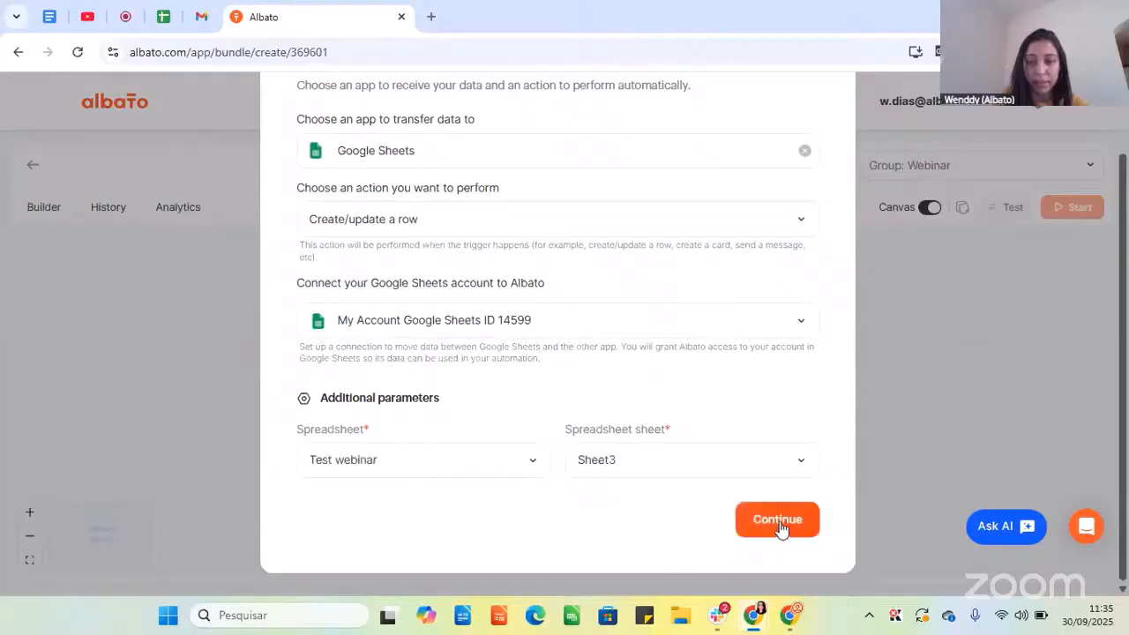
click(781, 524)
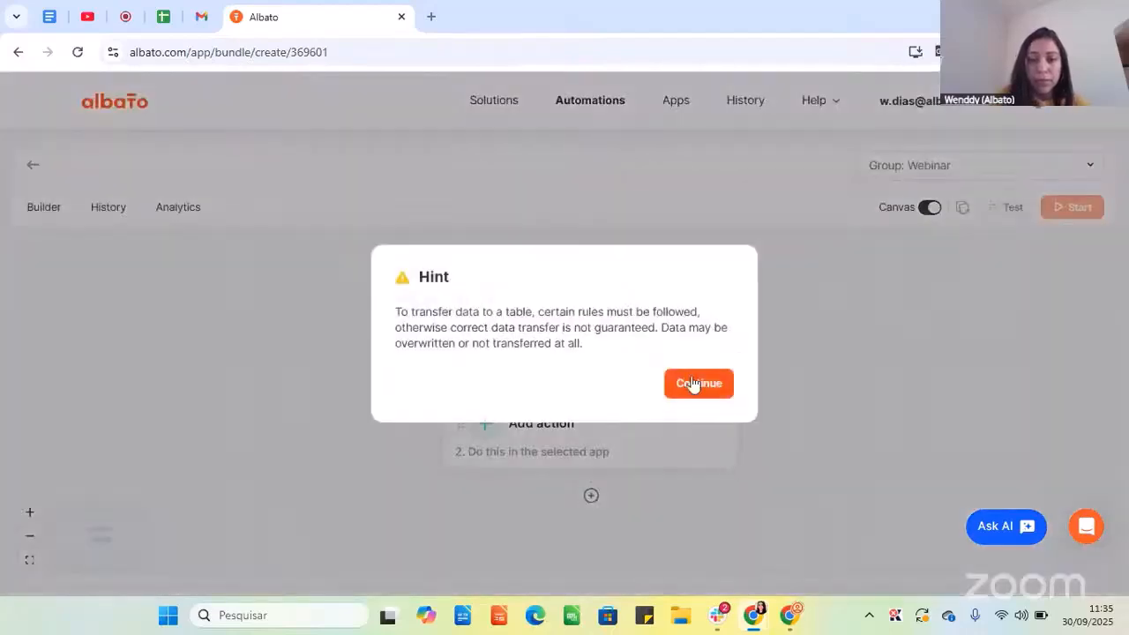
click(698, 384)
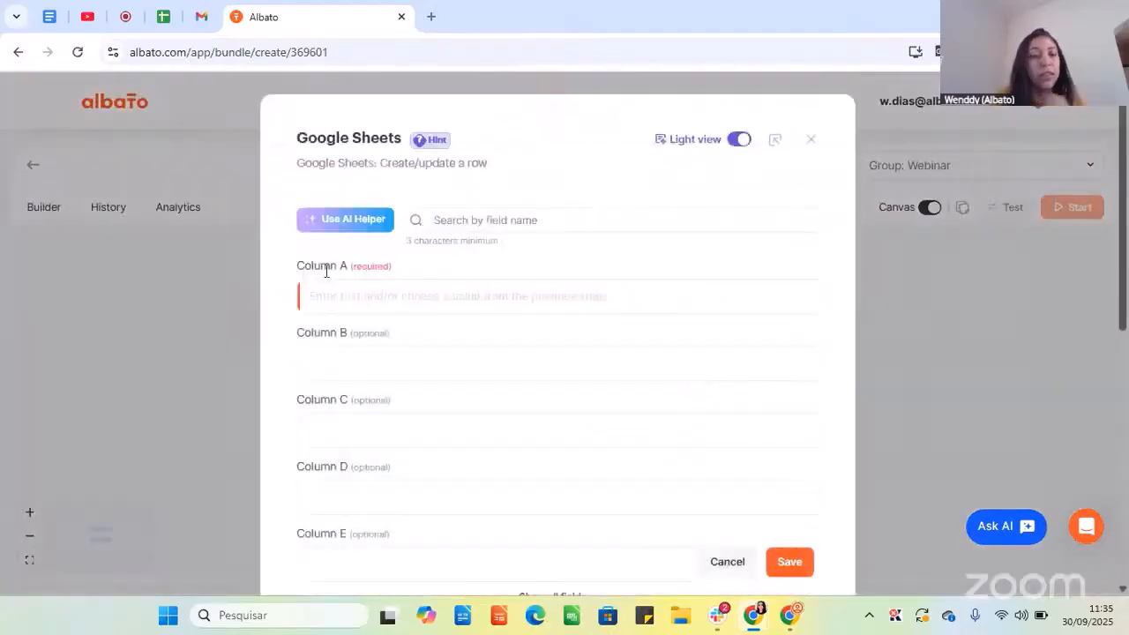
Map the Gmail trigger's Message ID to Column A and its From field to Column B.
click(385, 294)
scroll(406, 344, down, 1)
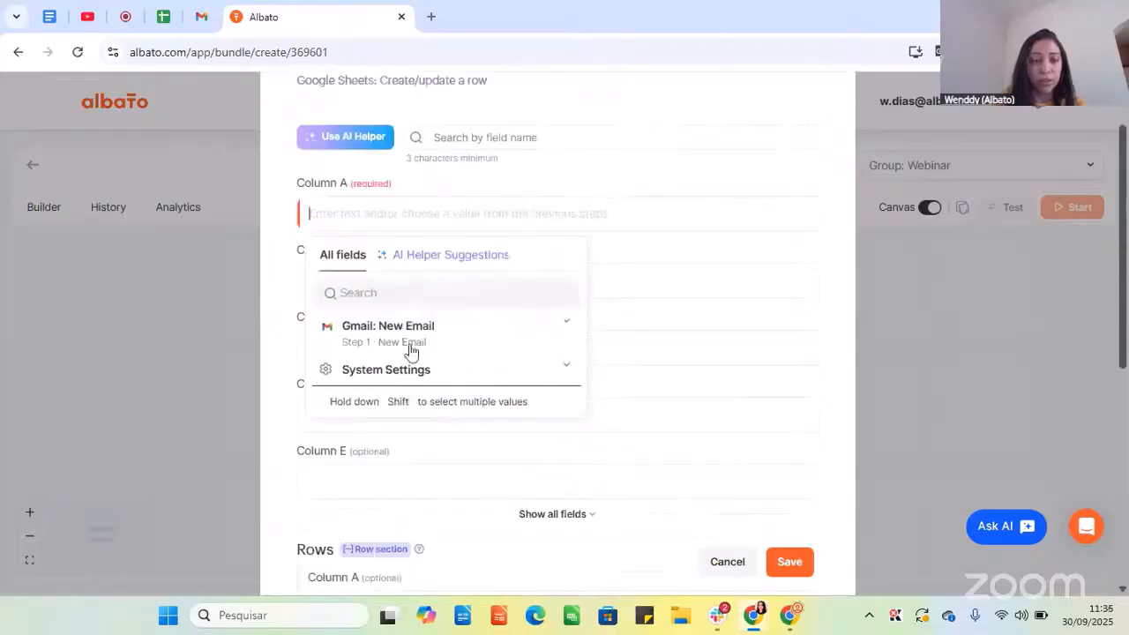
click(403, 344)
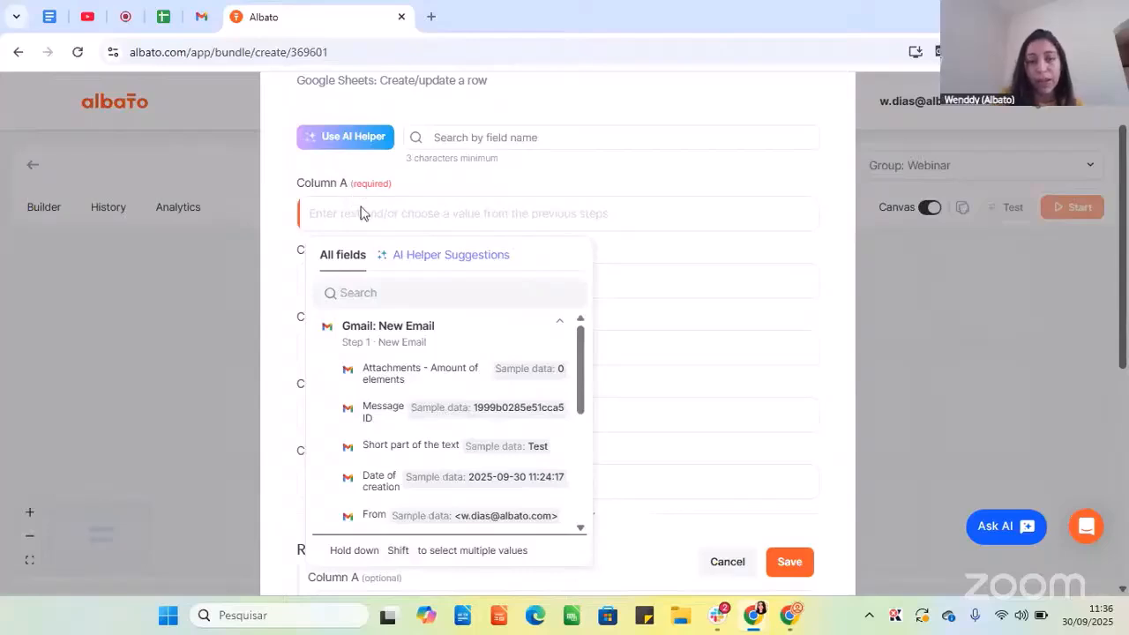
click(374, 428)
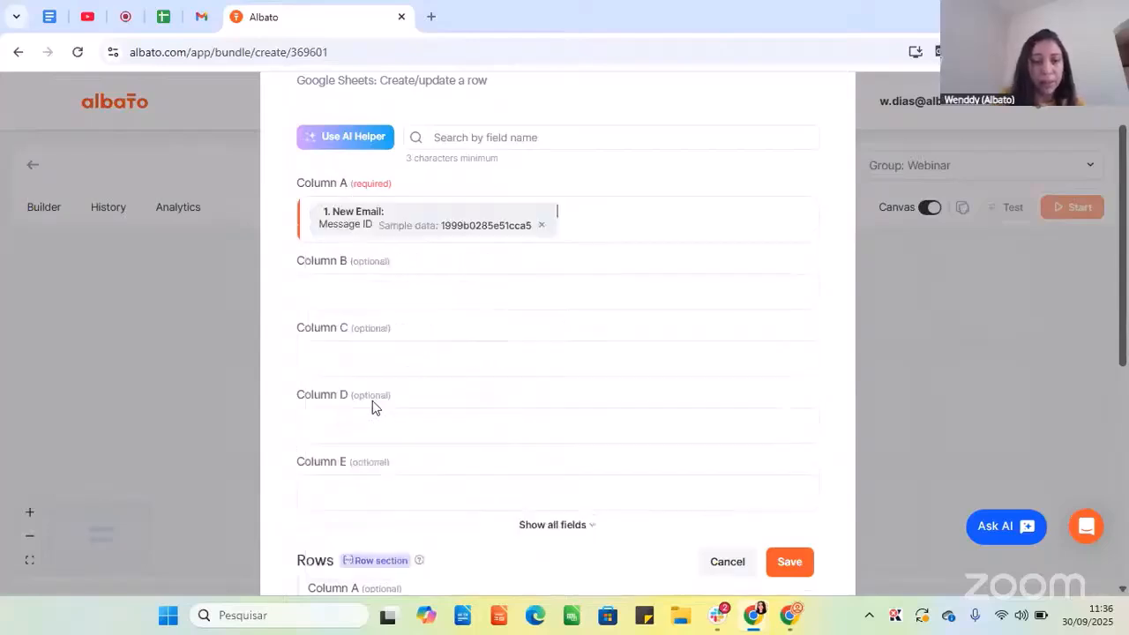
click(361, 294)
scroll(397, 428, down, 1)
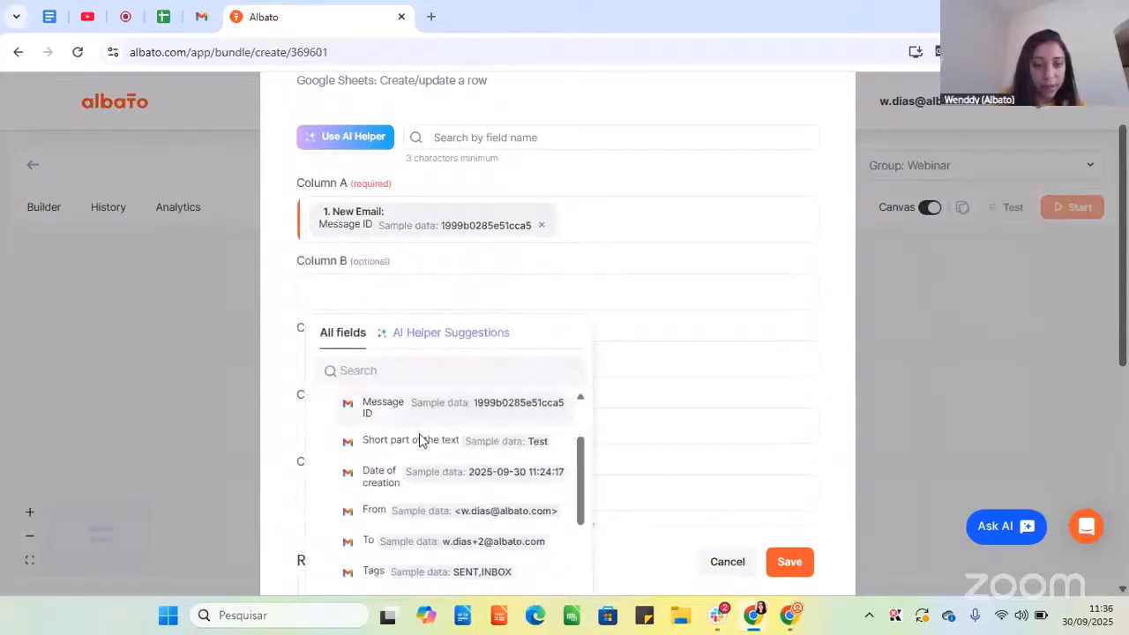
click(370, 512)
Map the Gmail trigger's To field to Column C and its Subject to Column D.
click(379, 367)
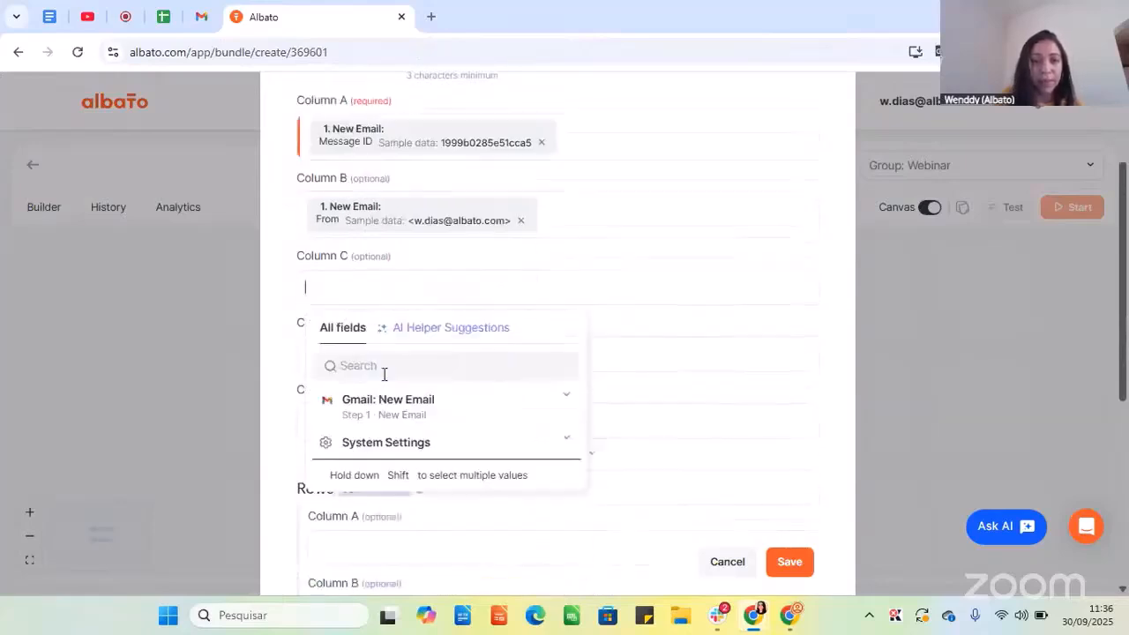
click(379, 404)
scroll(378, 504, down, 2)
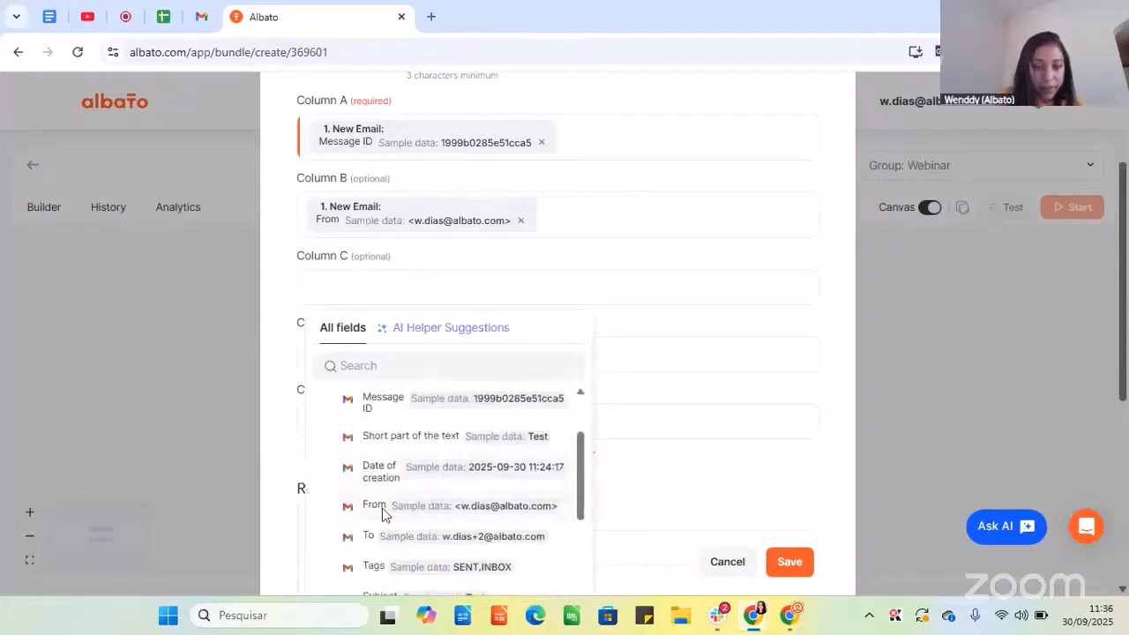
click(503, 455)
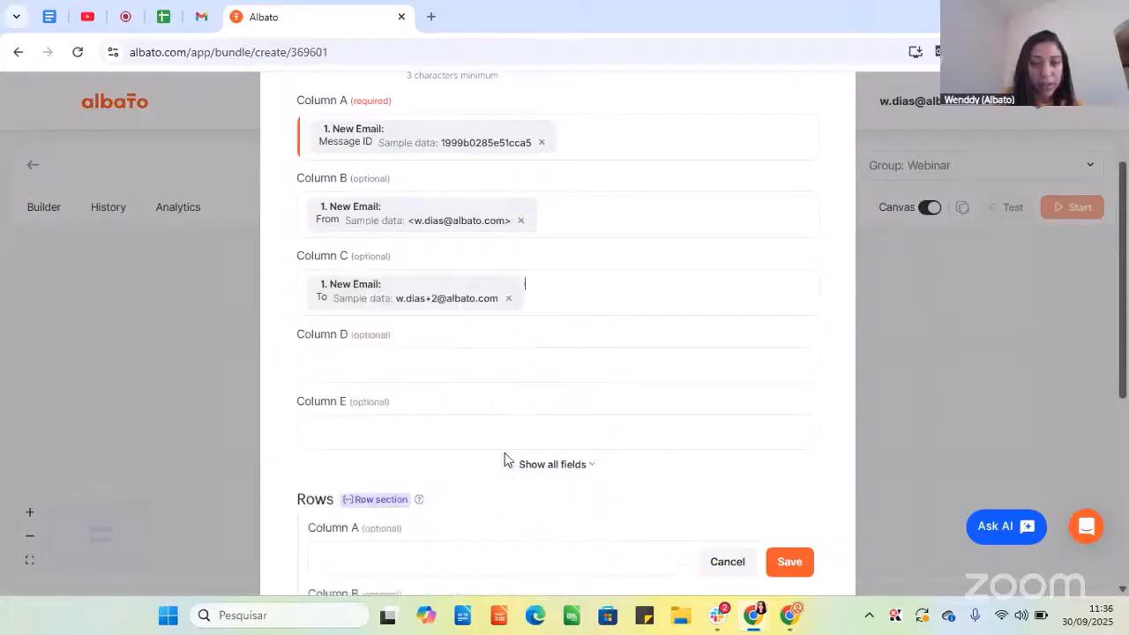
click(357, 365)
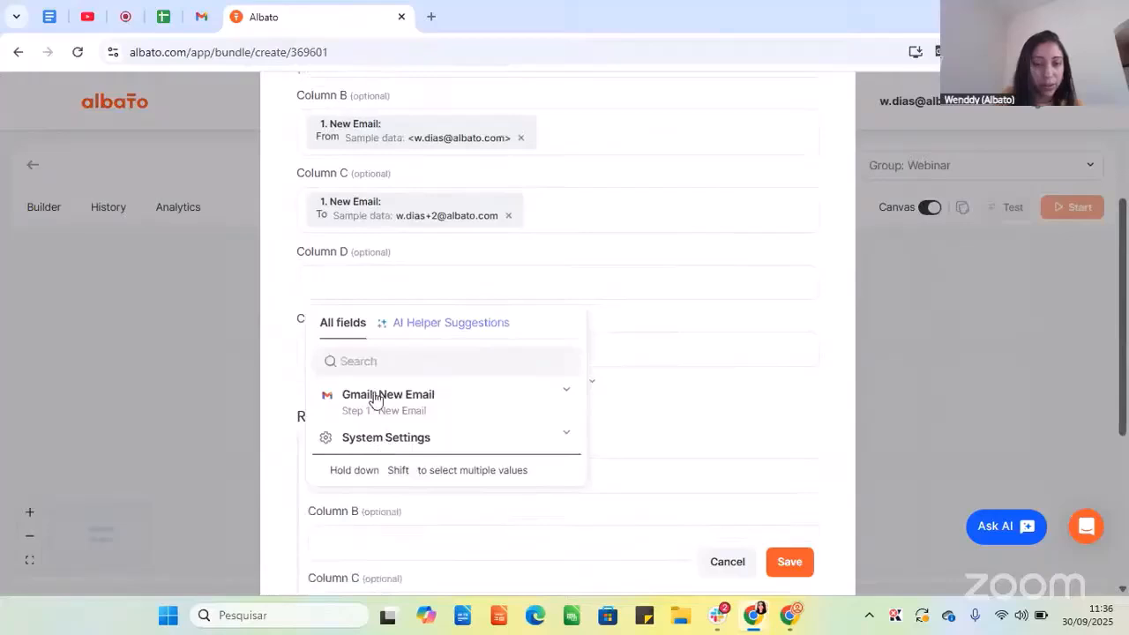
click(373, 396)
scroll(421, 500, down, 2)
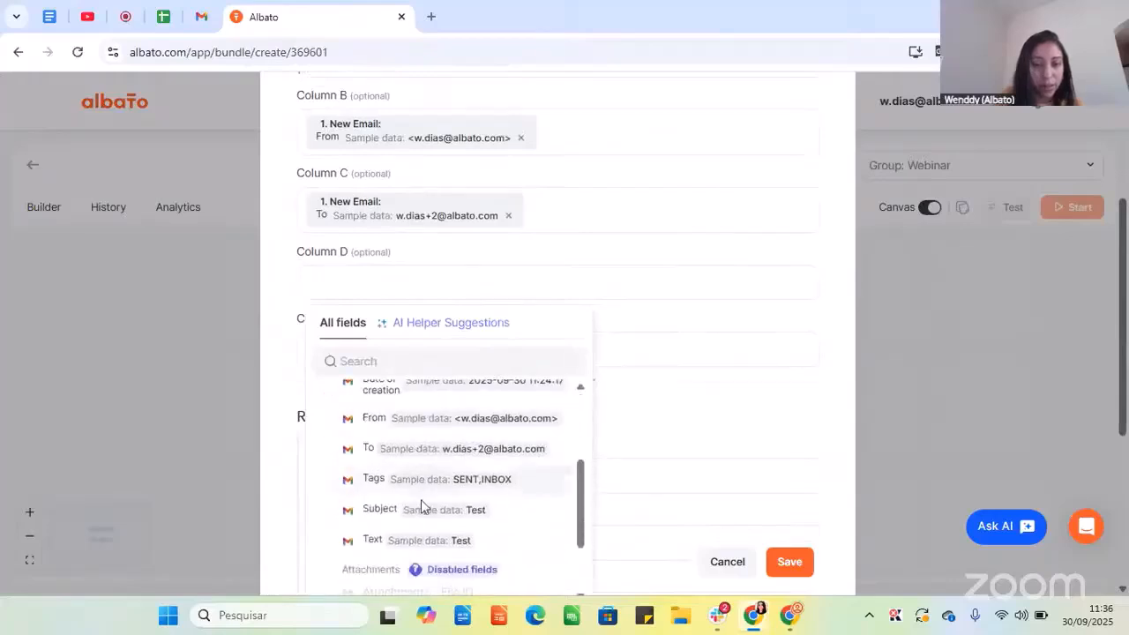
click(371, 512)
Map the email's Text field to Column E, check the column mappings and save them.
click(381, 361)
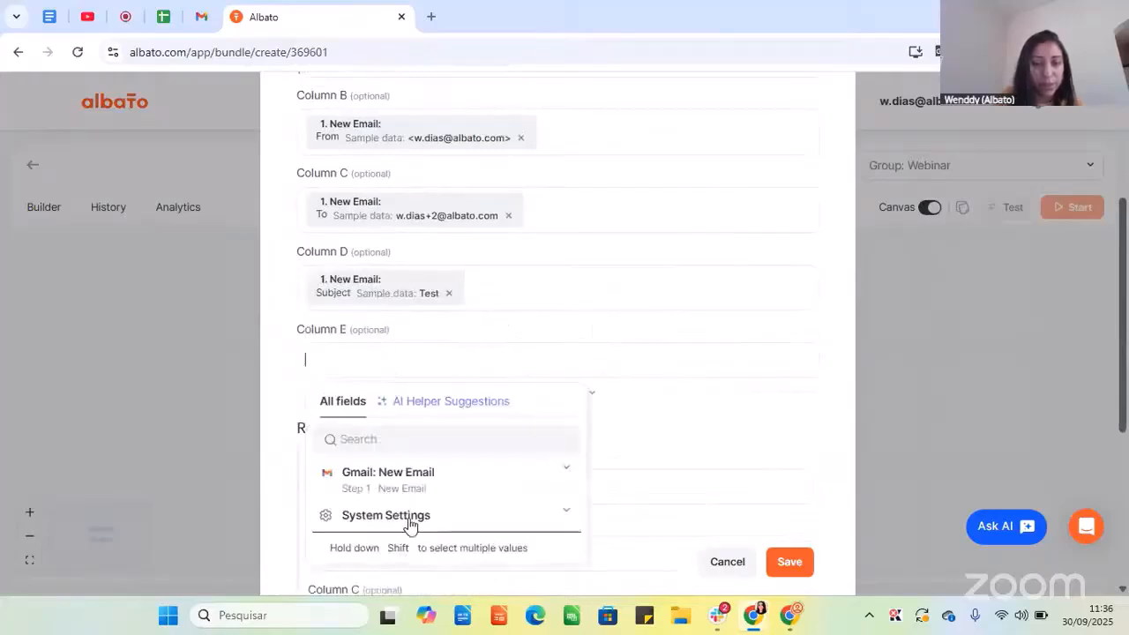
click(385, 481)
scroll(397, 500, down, 1)
scroll(402, 508, down, 2)
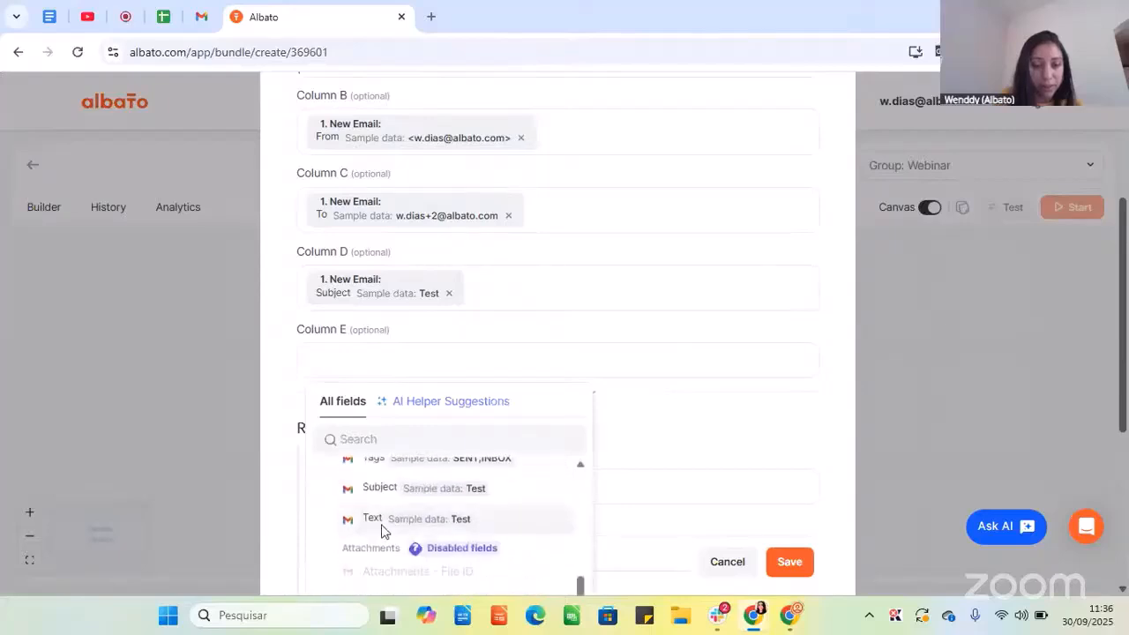
click(381, 524)
scroll(510, 388, up, 3)
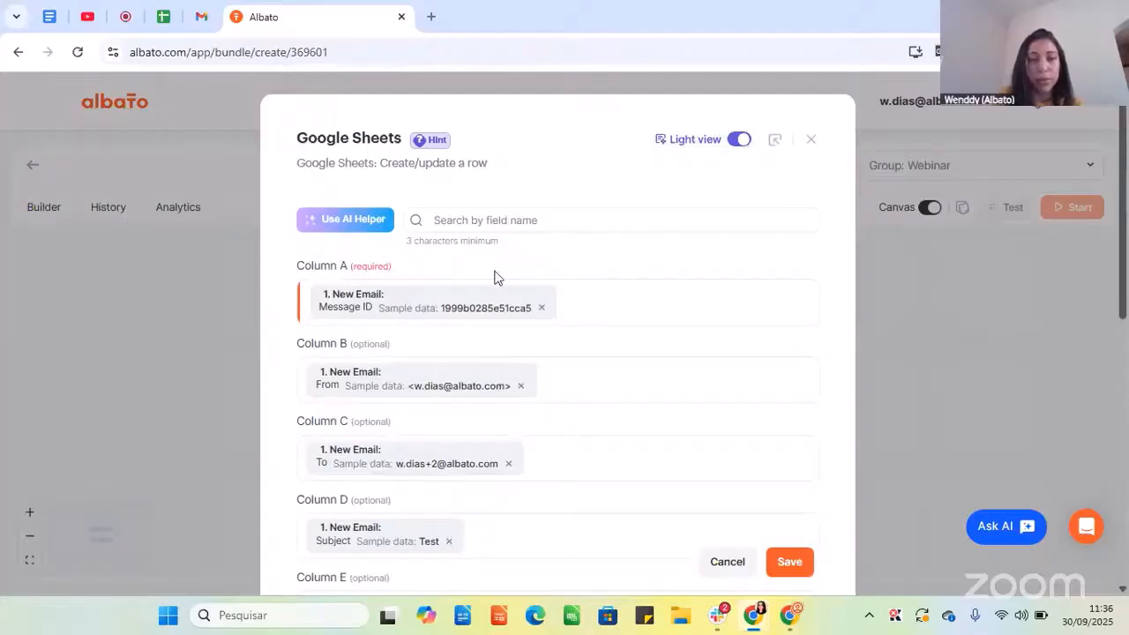
scroll(691, 415, down, 2)
click(788, 563)
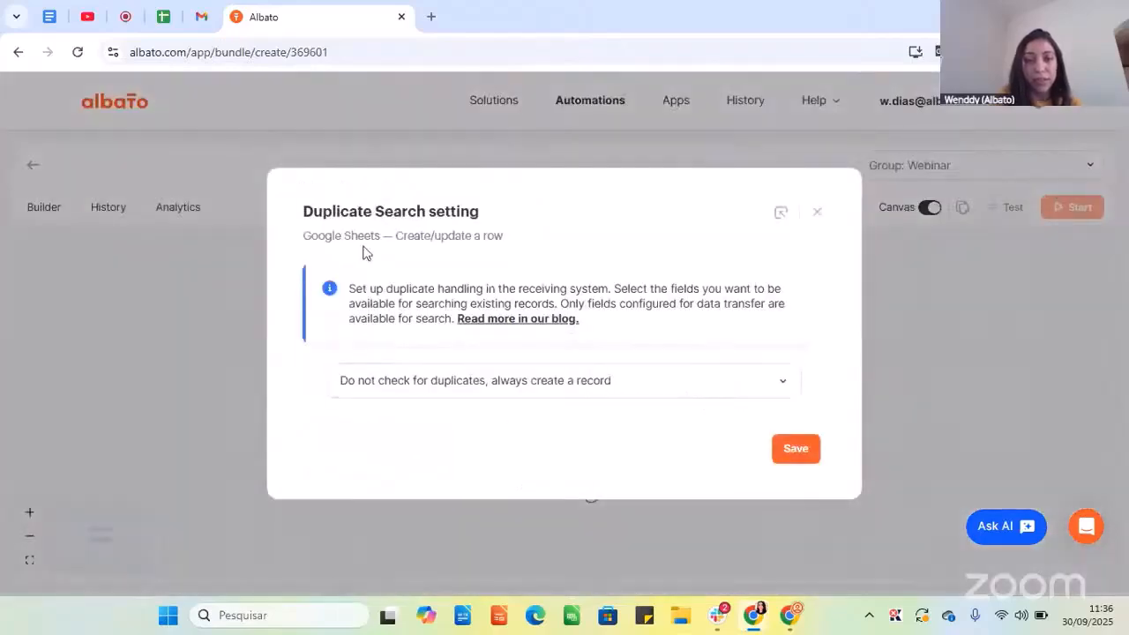
Keep the duplicate handling at "Do not check for duplicates, always create a record" and save the setting.
click(478, 392)
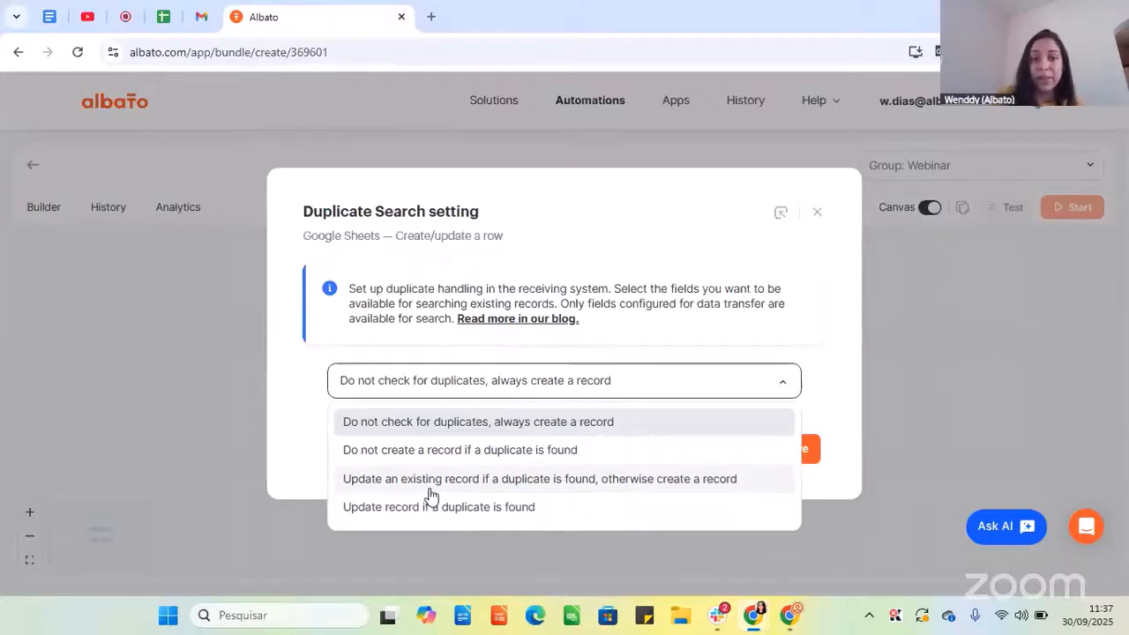
click(433, 347)
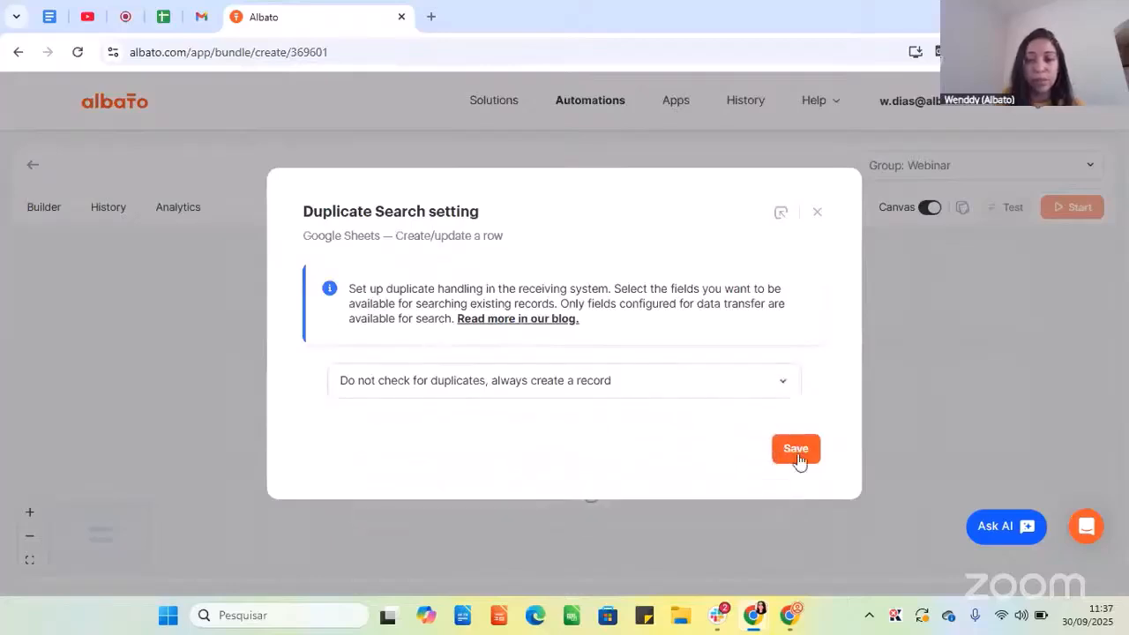
click(795, 456)
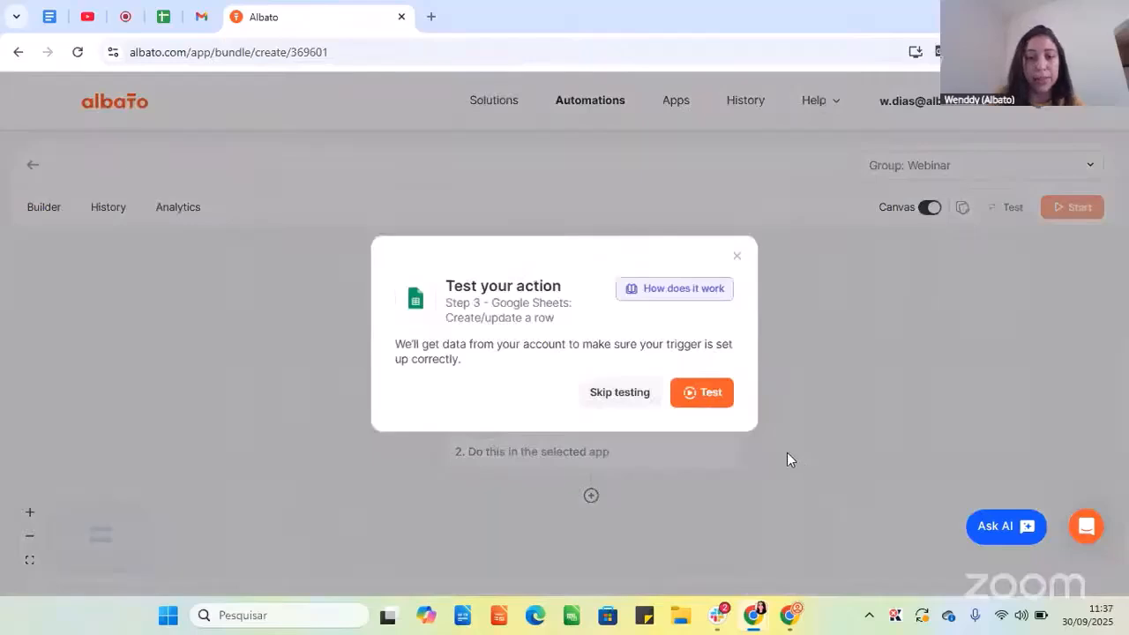
Test the Google Sheets Create/update a row action and review the returned sample data.
click(709, 396)
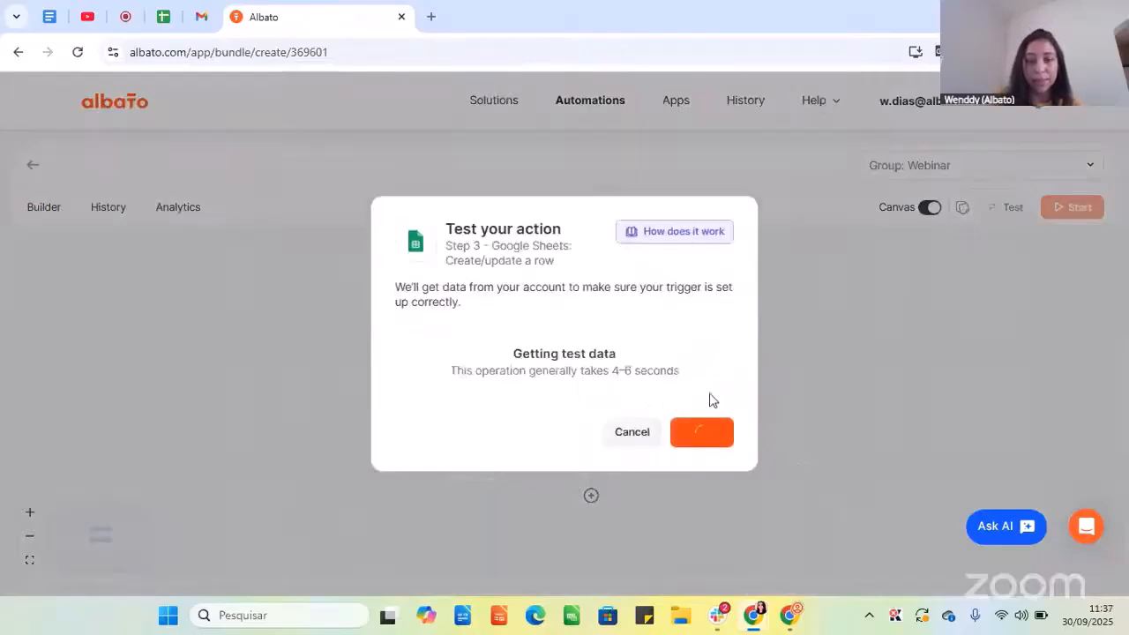
scroll(656, 400, down, 4)
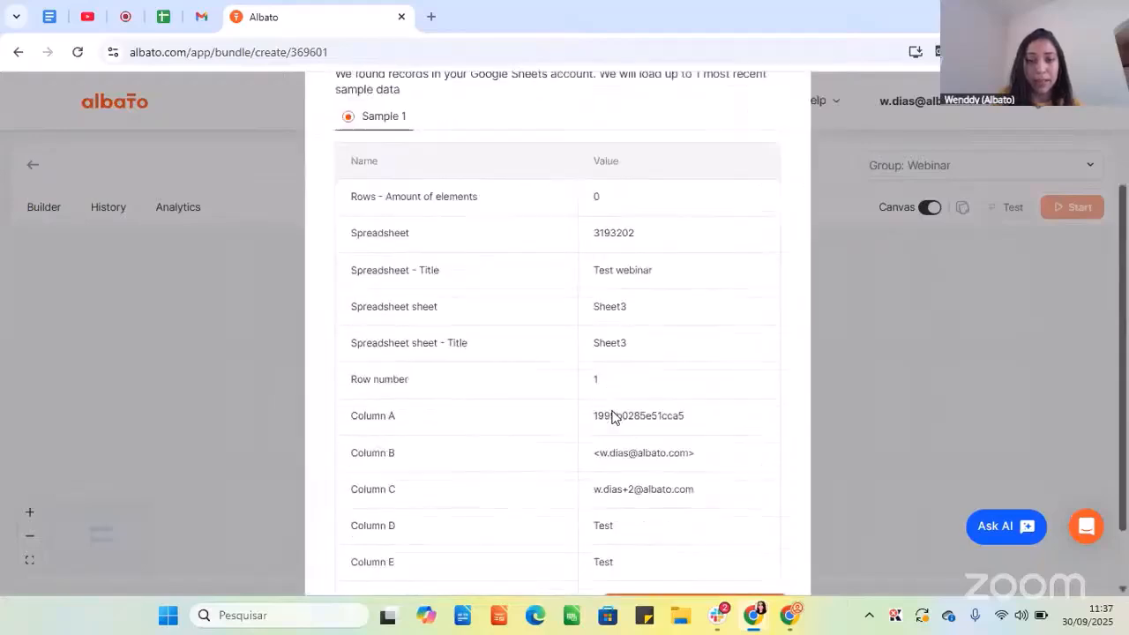
scroll(613, 411, up, 2)
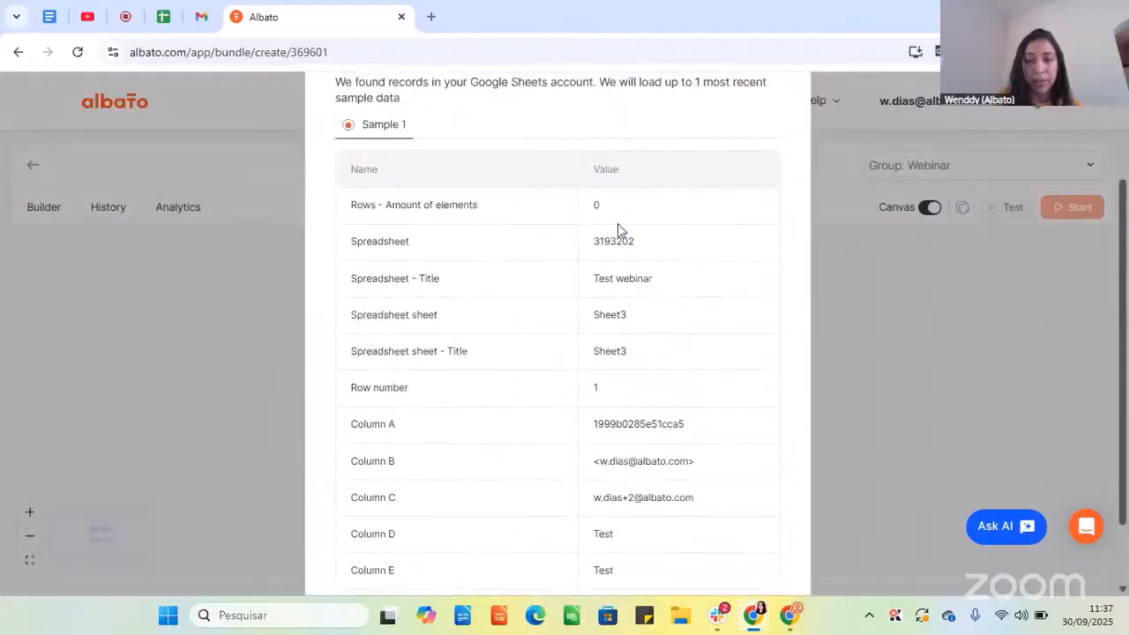
scroll(610, 214, down, 1)
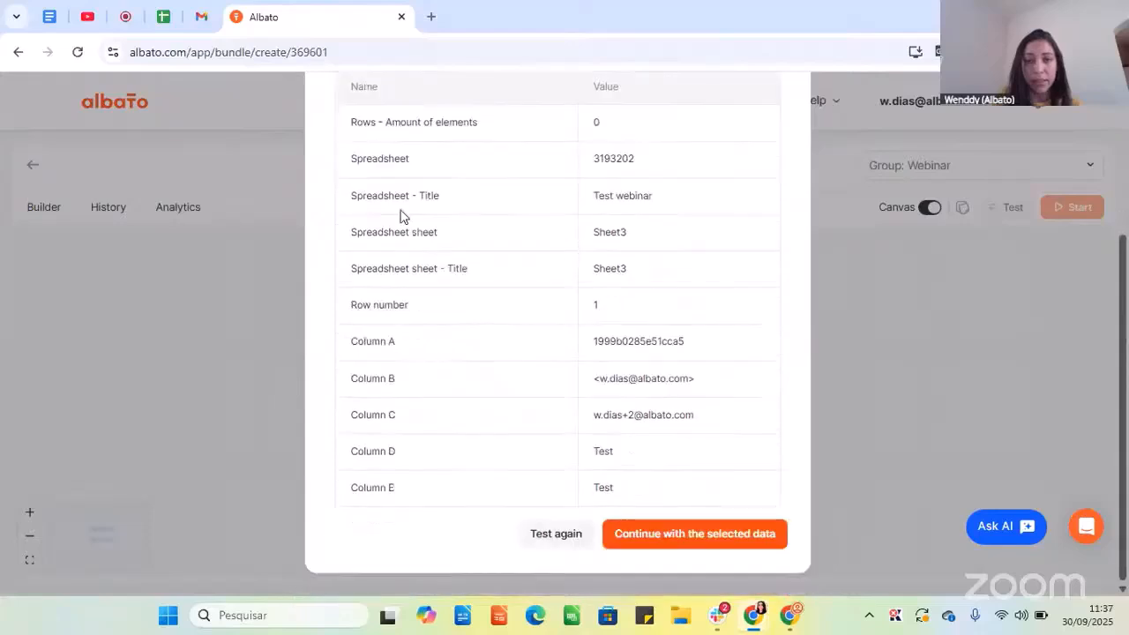
Switch to the Test webinar spreadsheet in Google Sheets and examine cells A1 to E1 of Sheet3.
click(163, 16)
click(325, 581)
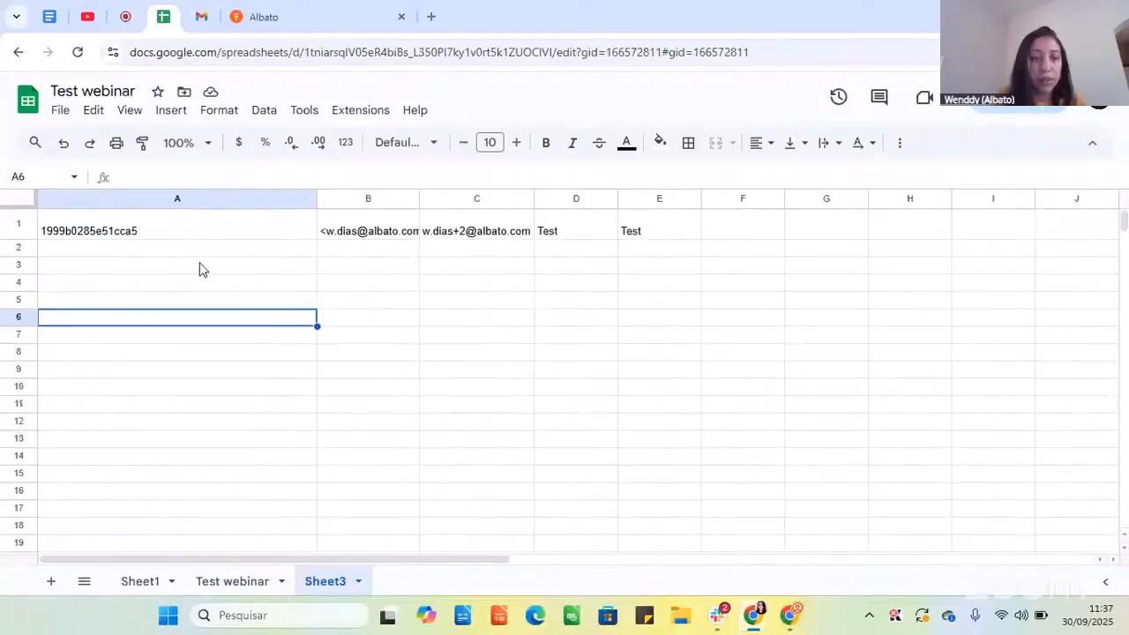
click(166, 231)
click(331, 235)
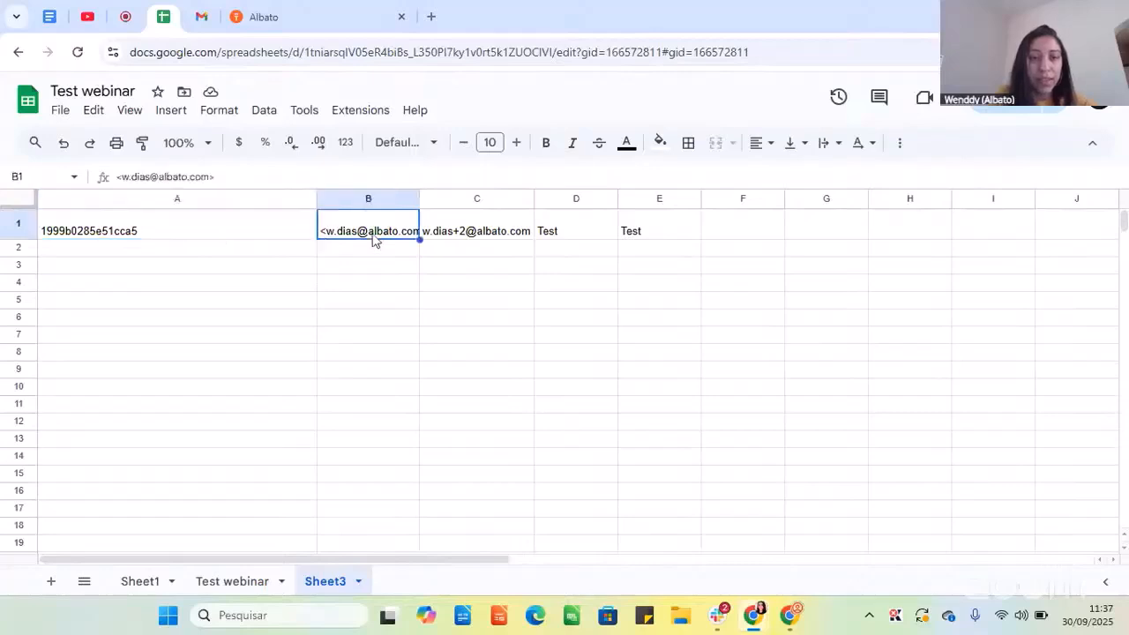
click(465, 235)
click(563, 240)
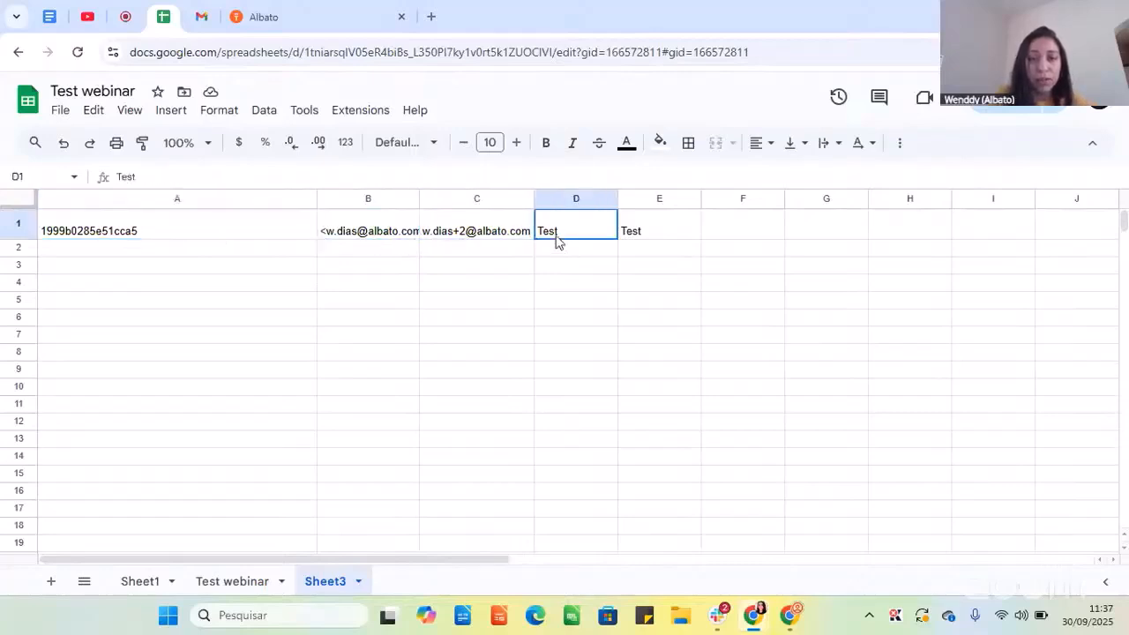
click(655, 243)
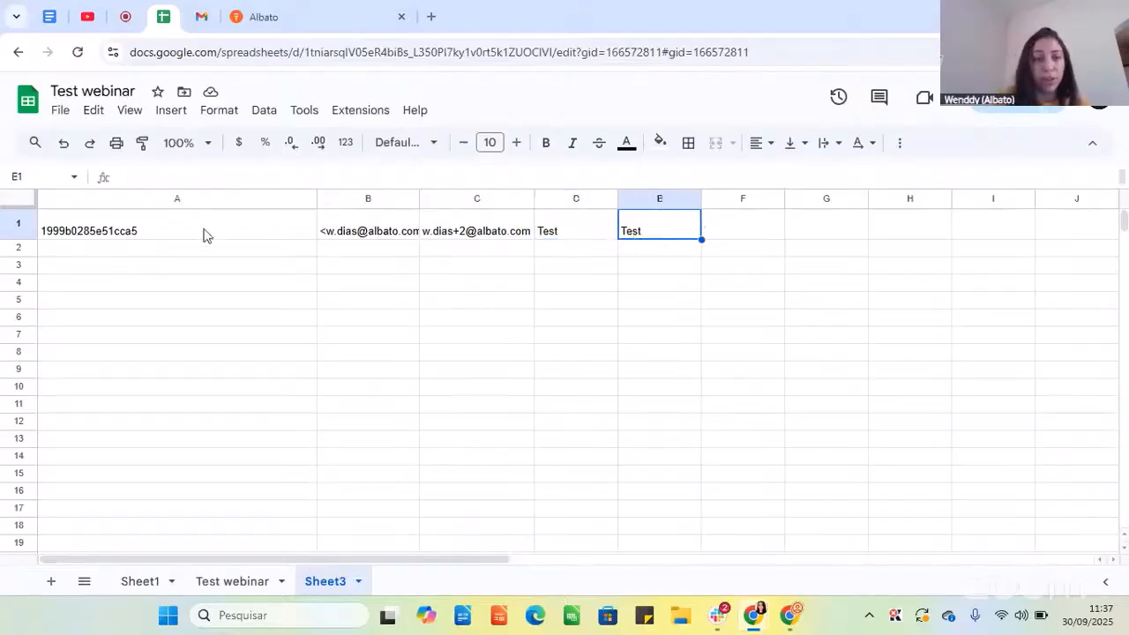
click(275, 231)
shift+click(655, 238)
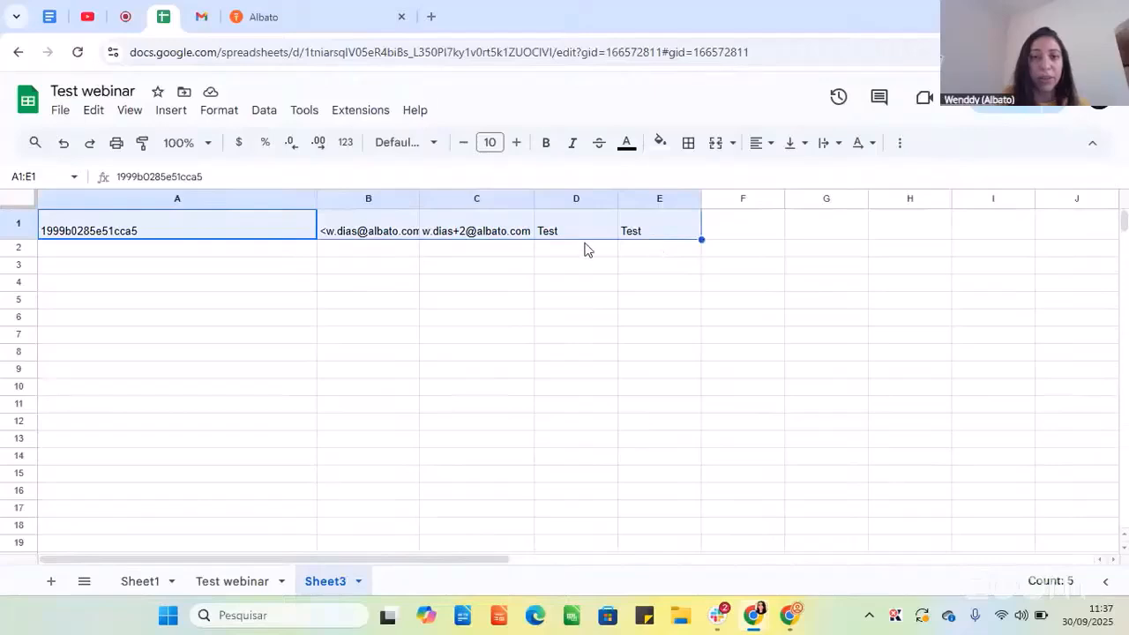
Switch back to Albato, close the action's test results and look into the automation's history before returning to the builder.
click(308, 10)
scroll(750, 254, up, 3)
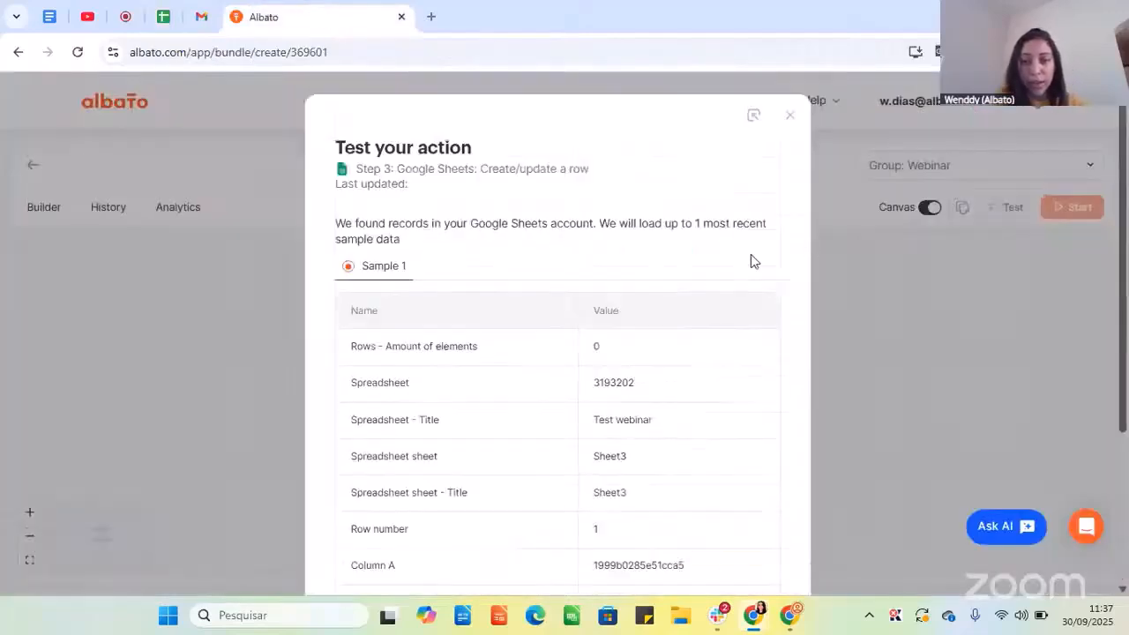
click(789, 117)
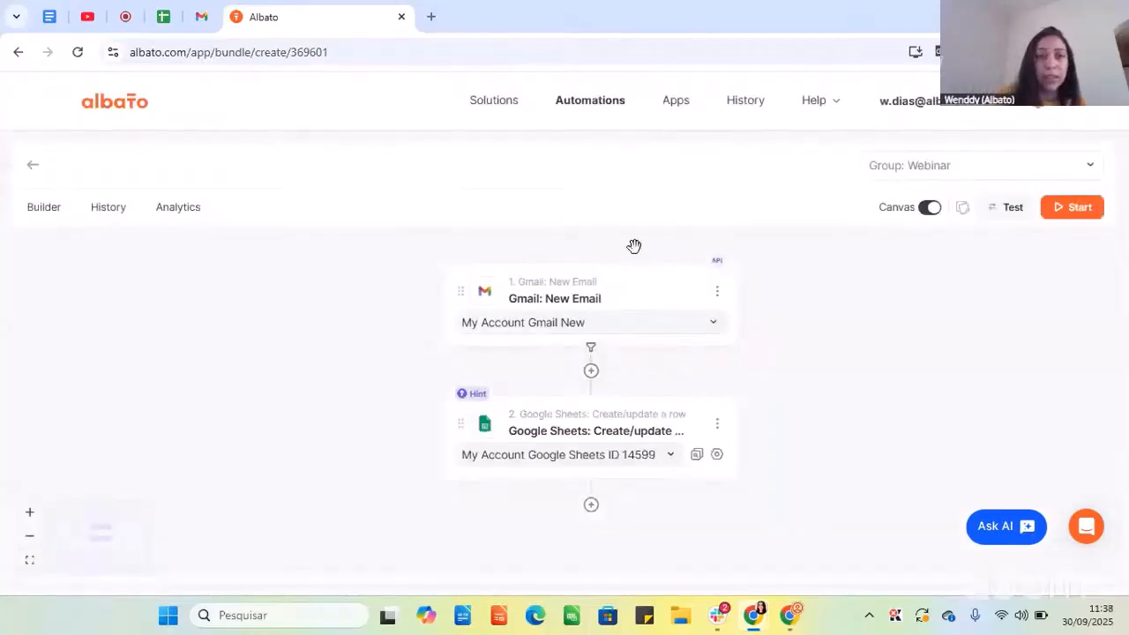
click(109, 212)
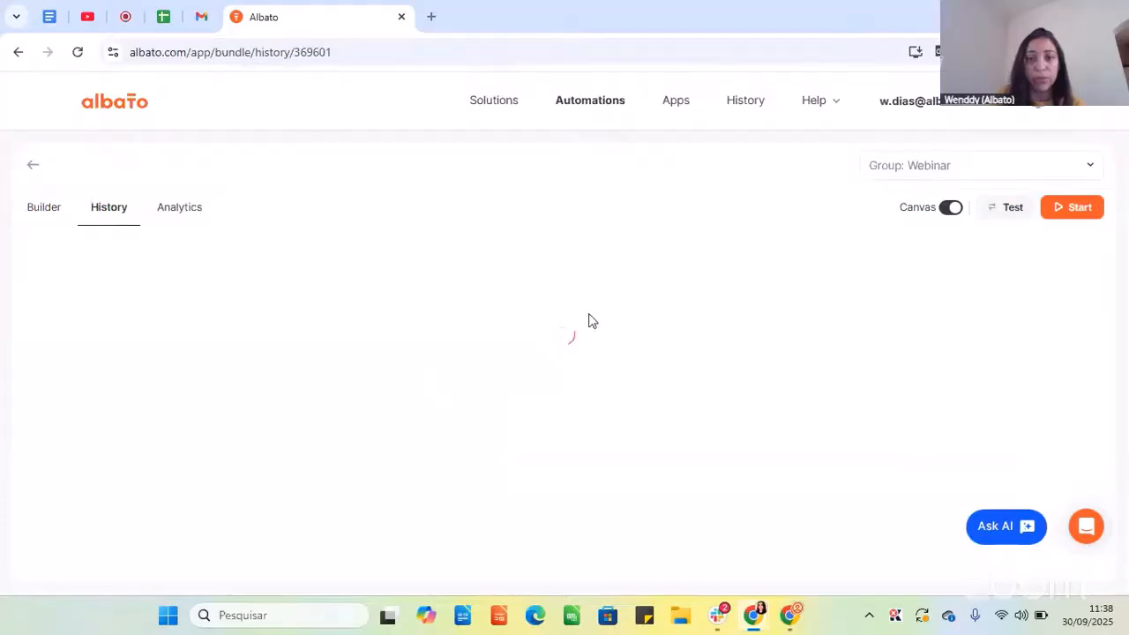
click(44, 208)
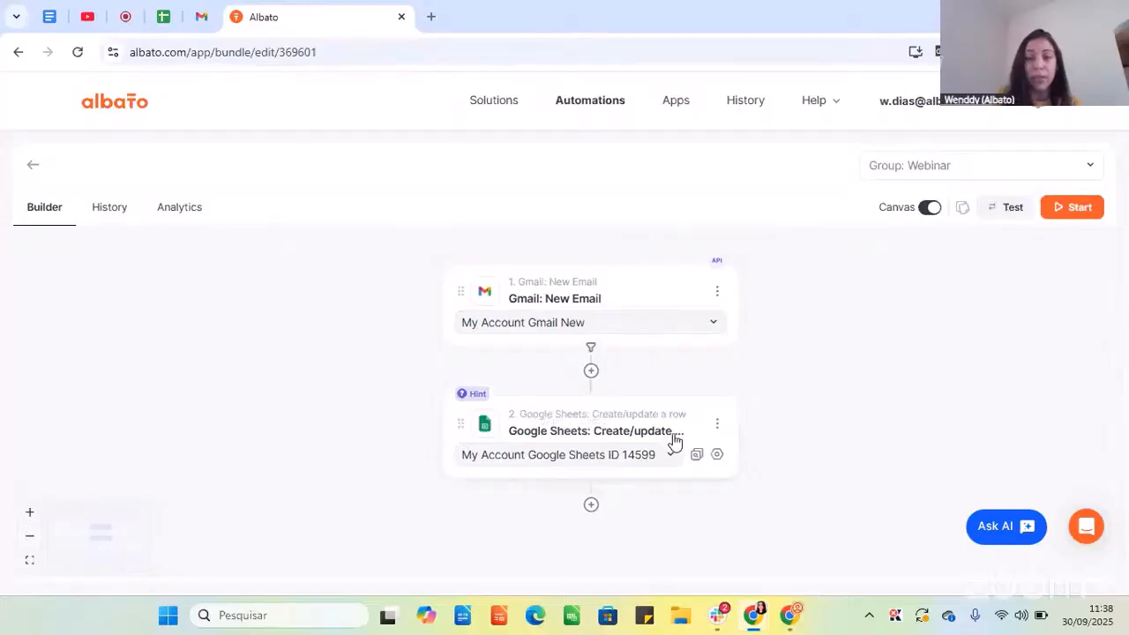
Open the Gmail trigger's step test, review the fields of Sample 3 and close the test data.
click(718, 294)
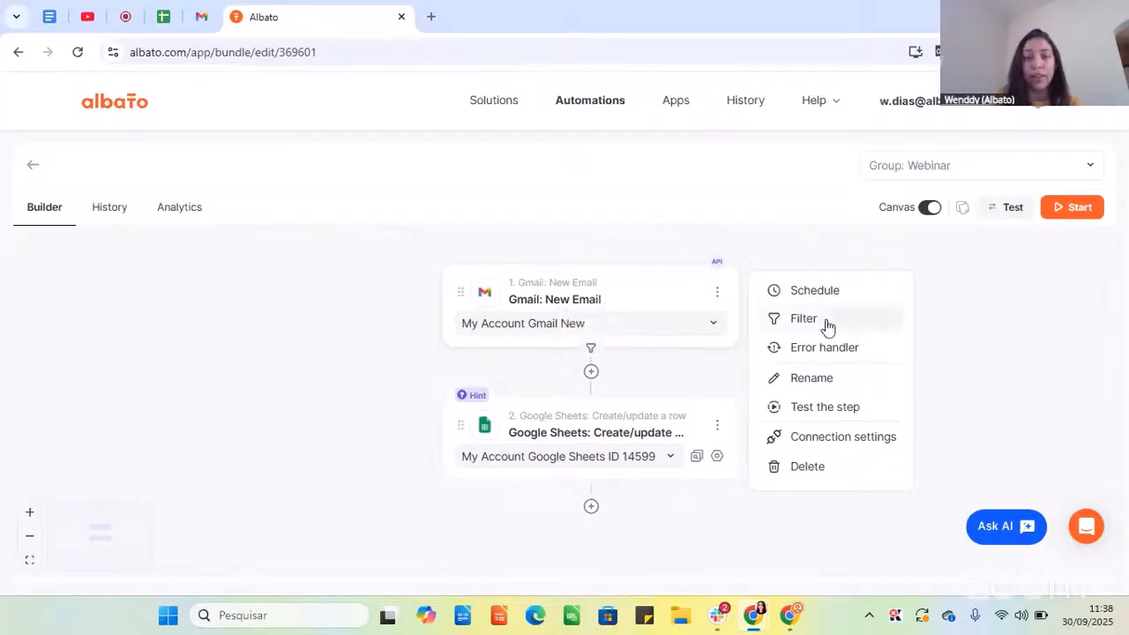
click(672, 238)
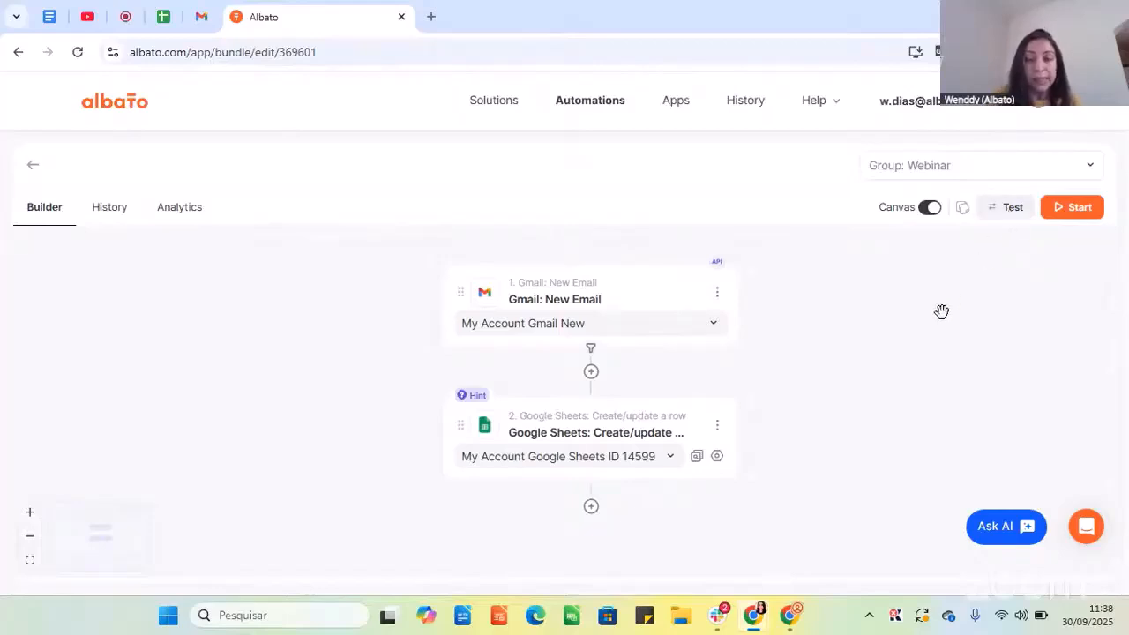
click(718, 293)
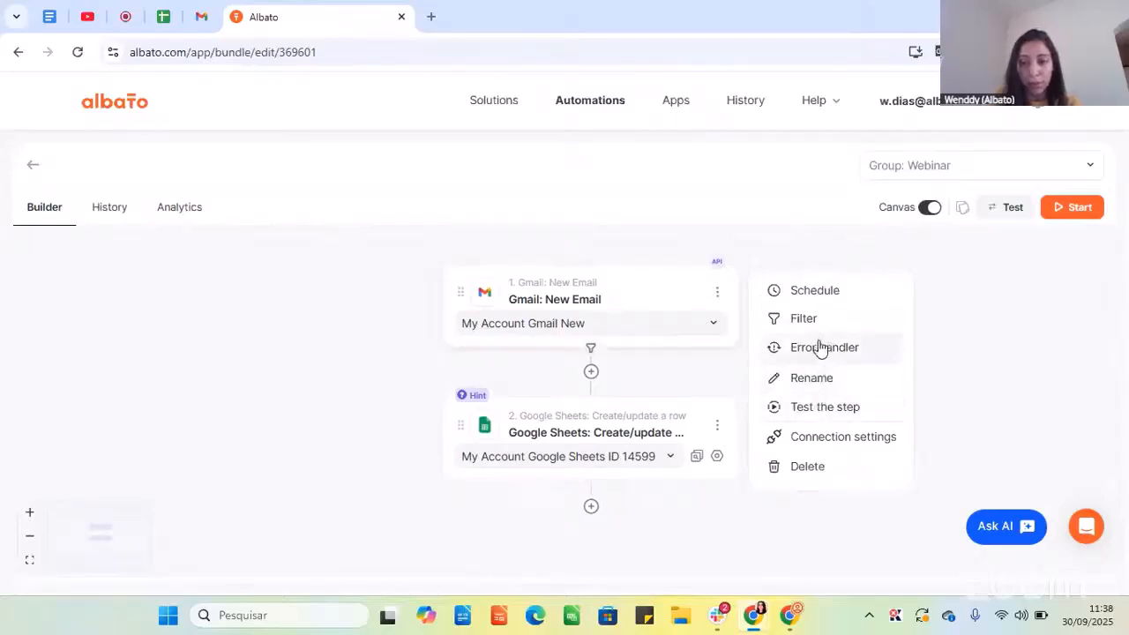
click(820, 408)
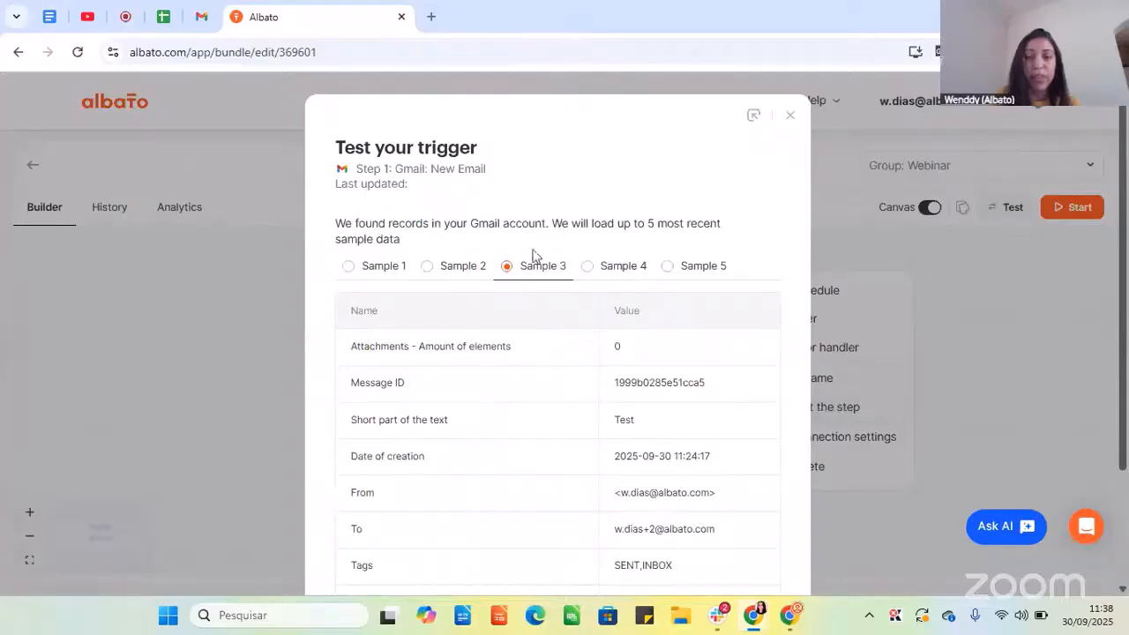
scroll(628, 401, down, 1)
scroll(653, 419, down, 3)
scroll(668, 428, up, 5)
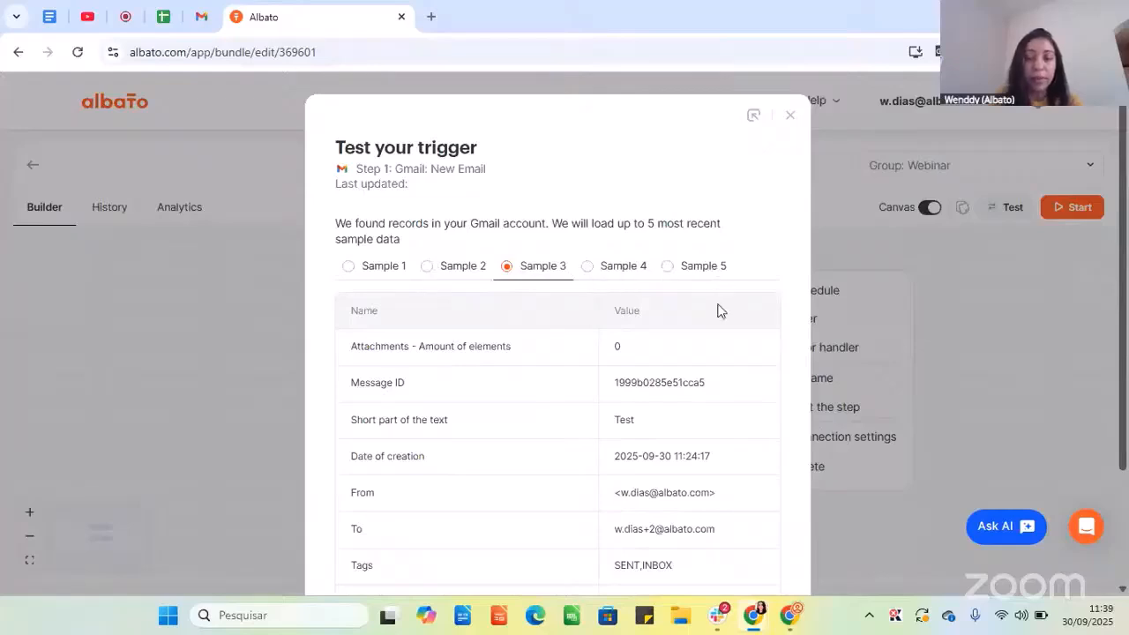
scroll(716, 299, down, 3)
scroll(610, 220, up, 3)
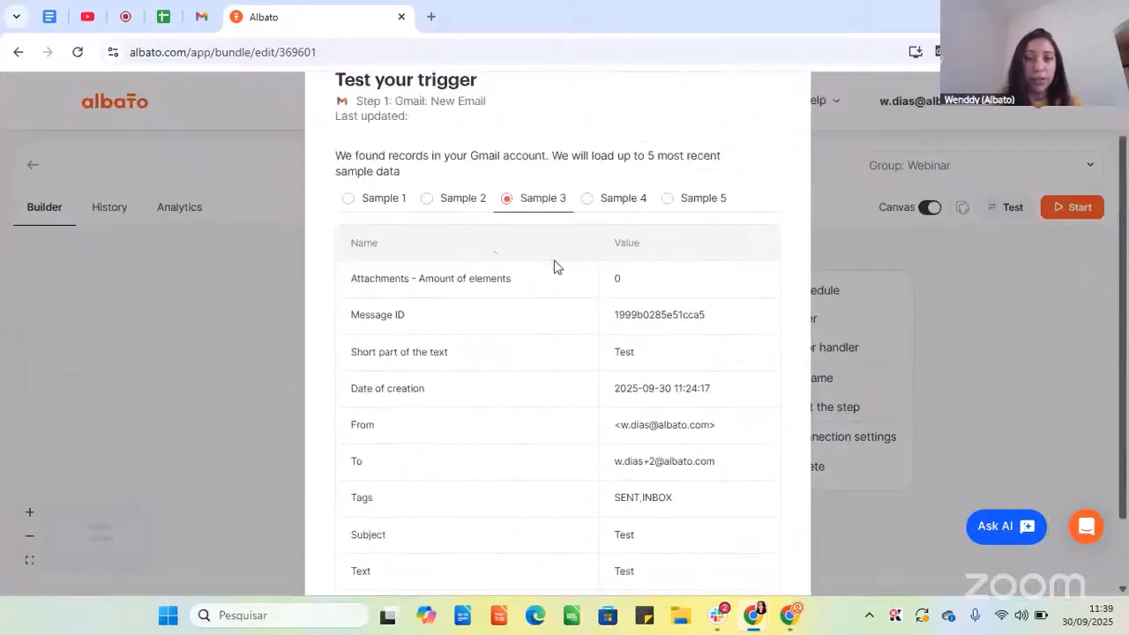
scroll(491, 252, down, 3)
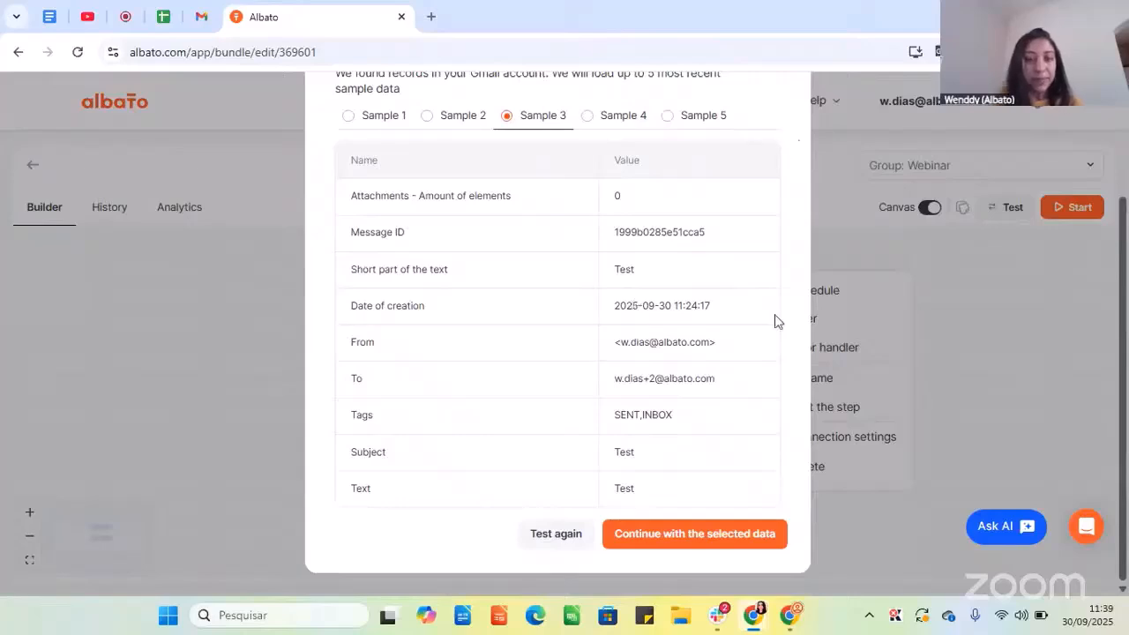
scroll(746, 292, up, 2)
click(791, 115)
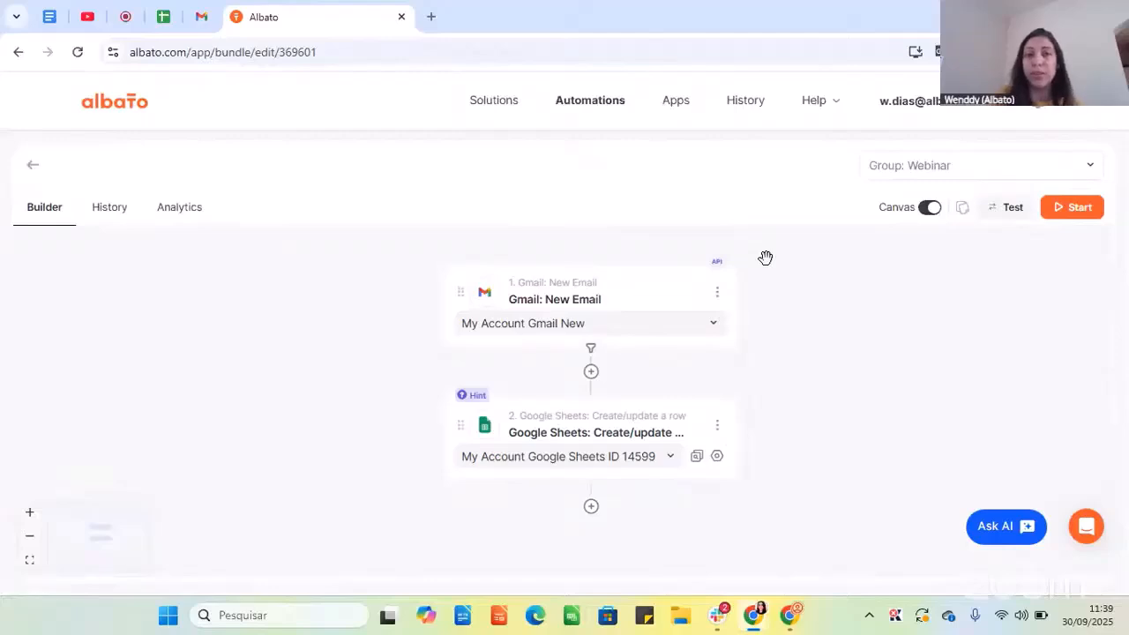
Go to the app connections, find Google Calendar with the search "calenda" and choose to create its connection by link.
click(596, 107)
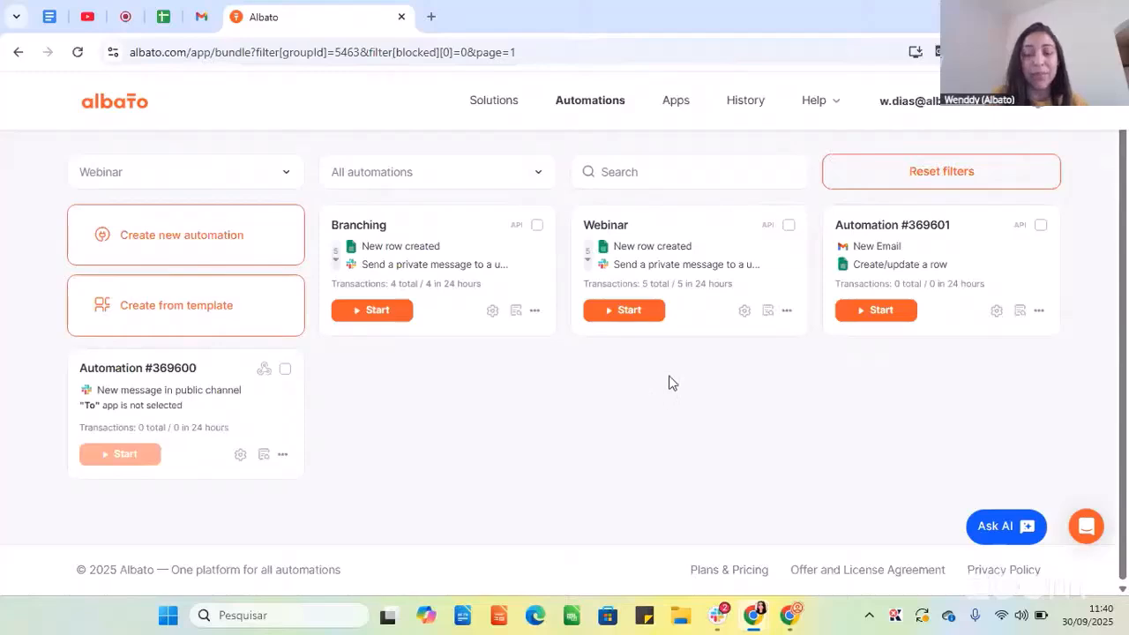
click(676, 111)
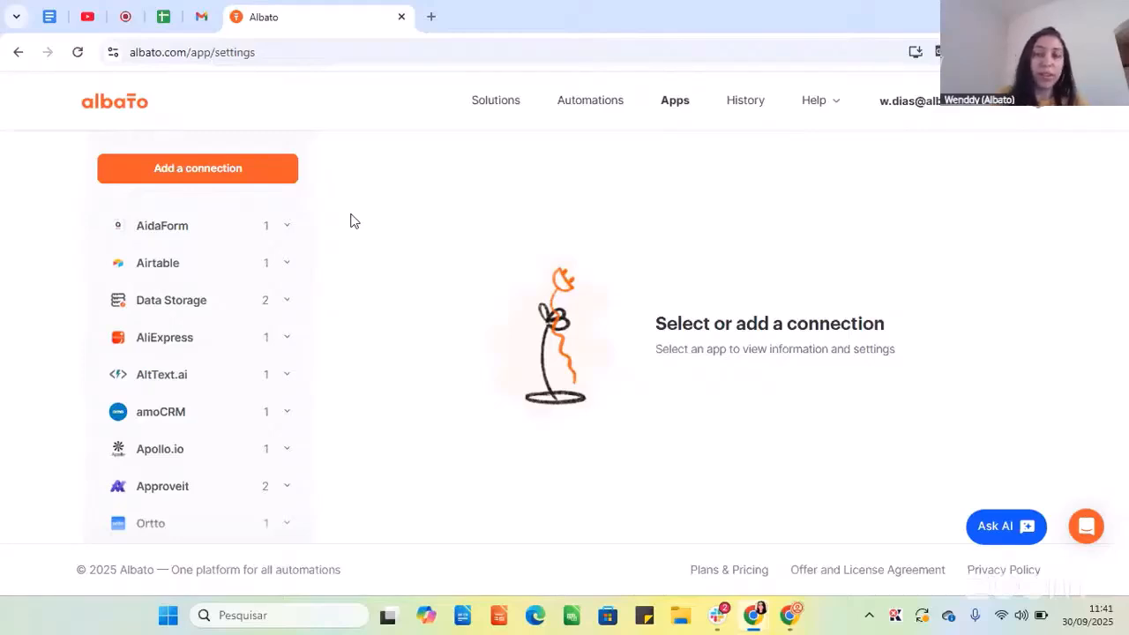
click(240, 163)
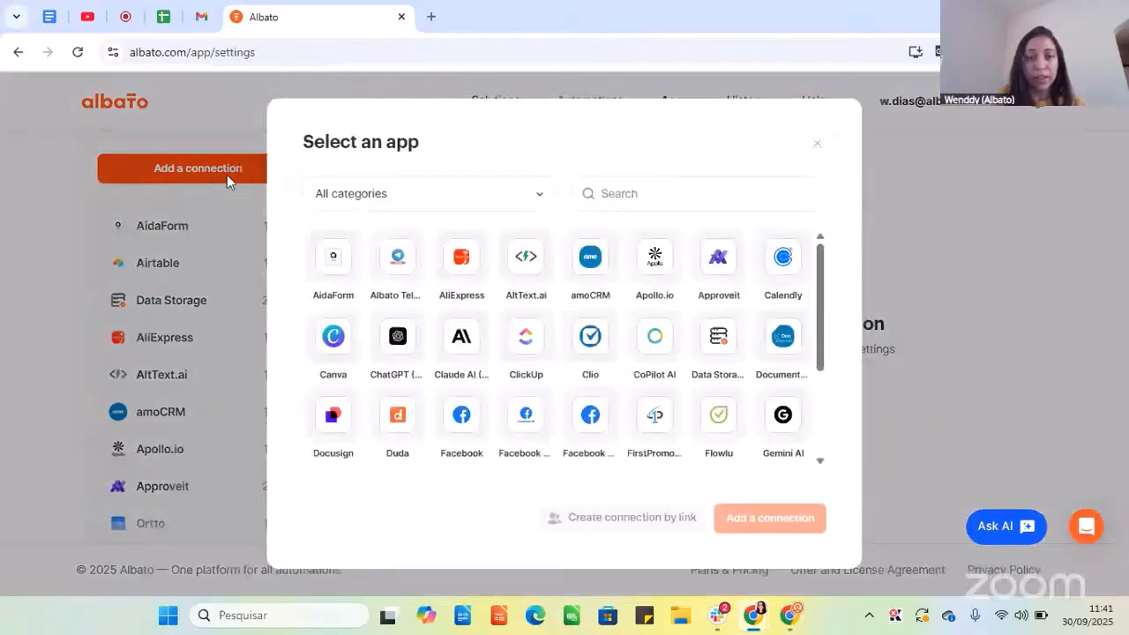
click(650, 196)
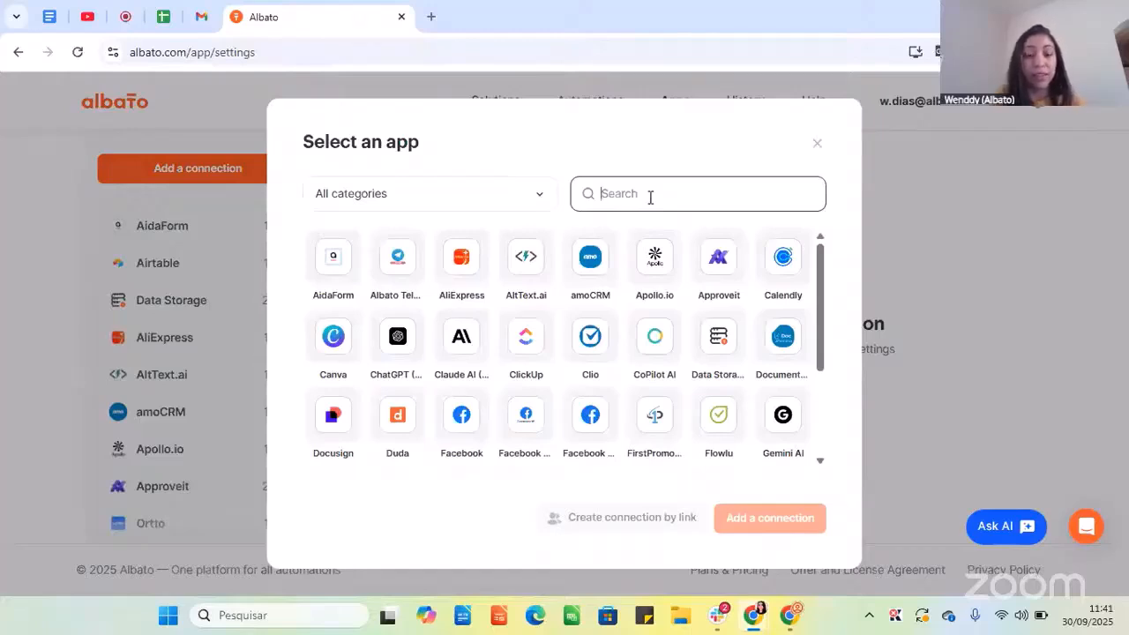
text(calenda)
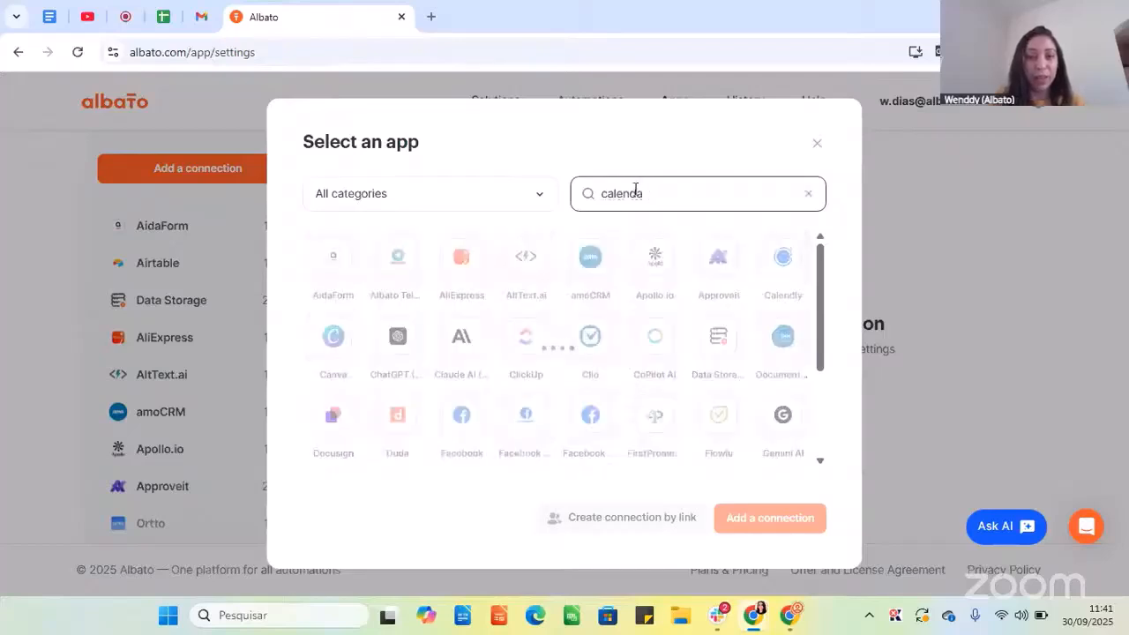
click(328, 270)
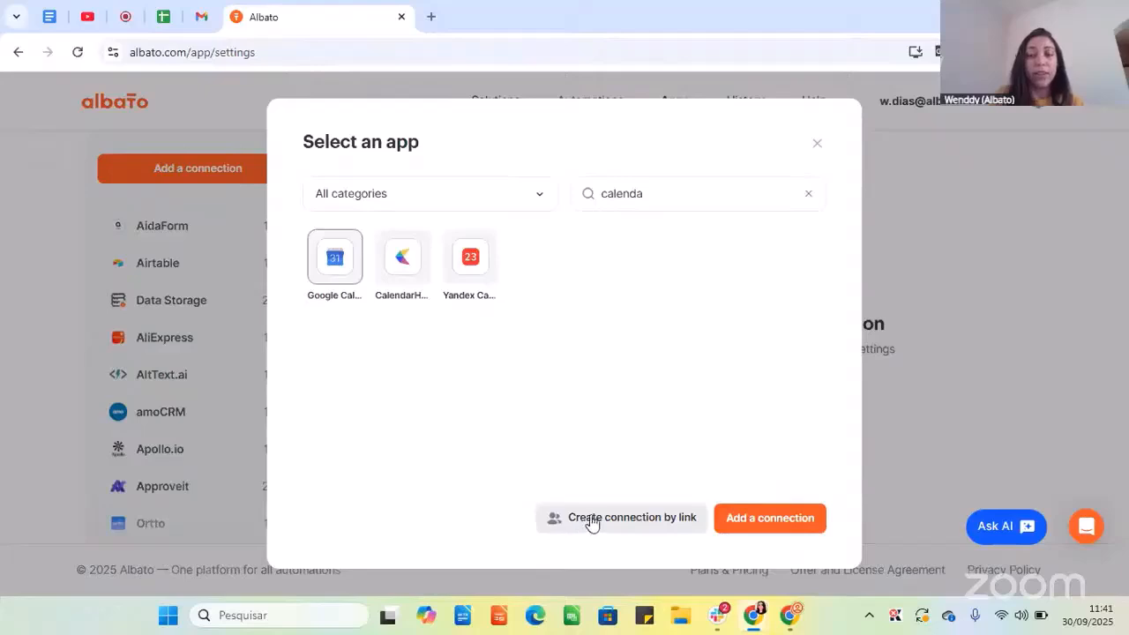
click(642, 521)
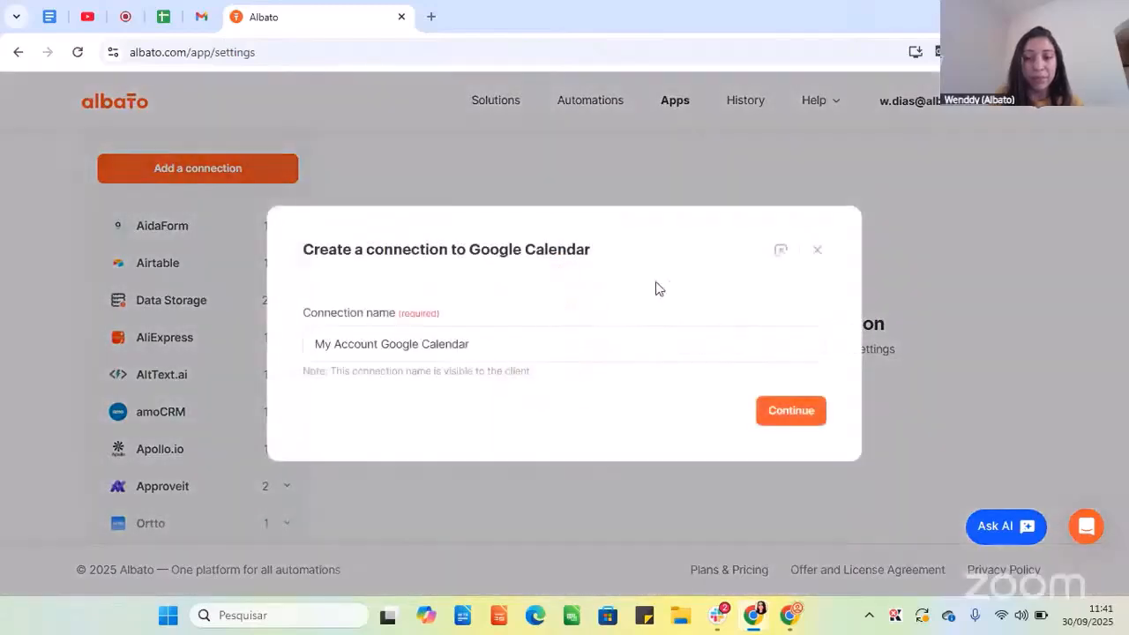
Name the connection "My Account Google Calendar Client X", create it and copy its connection link.
click(517, 349)
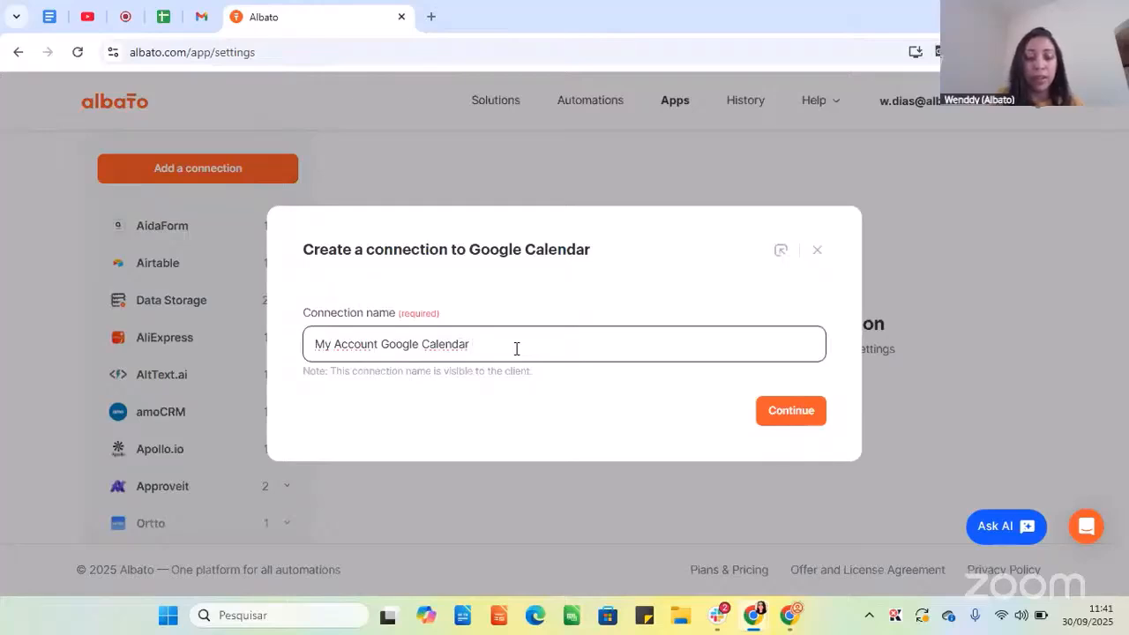
text(Client X)
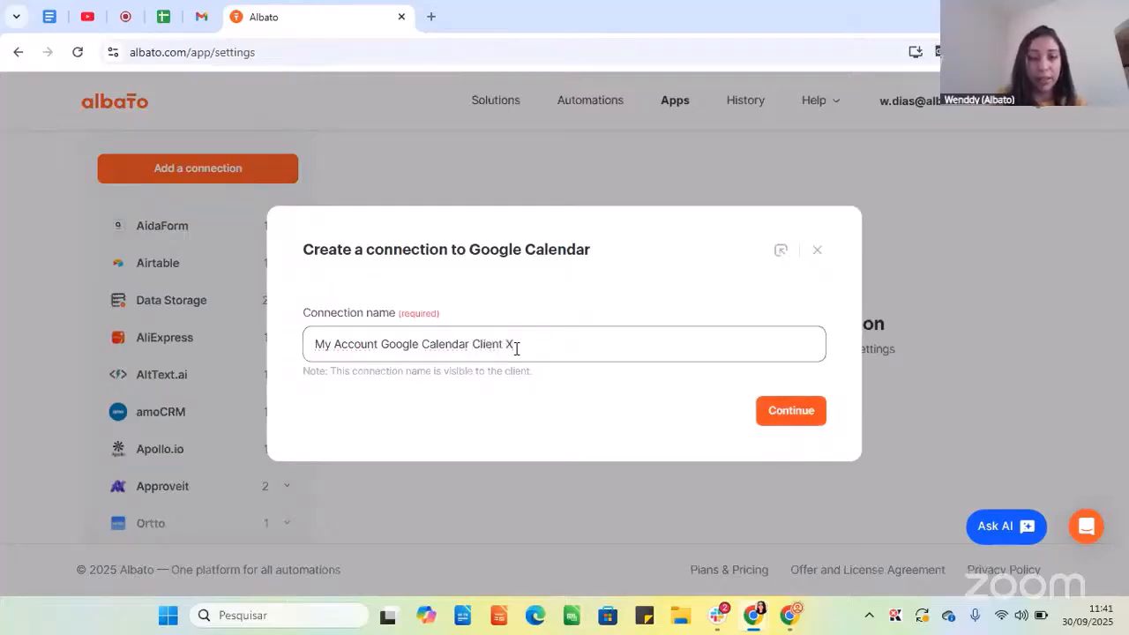
click(789, 415)
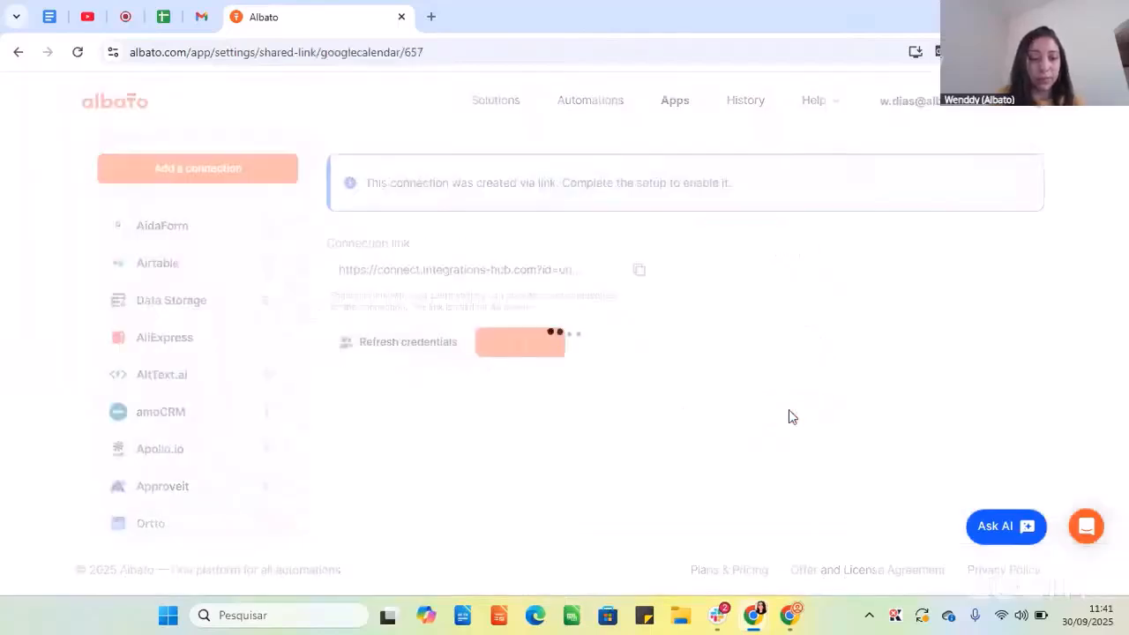
click(640, 272)
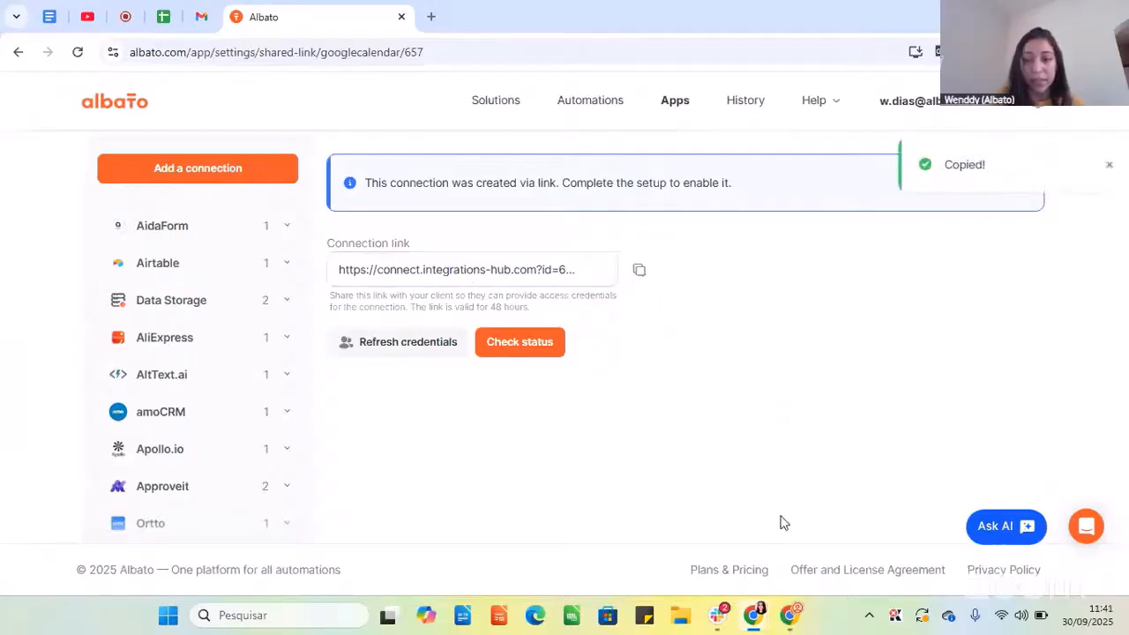
Switch to the other Chrome profile's window and open the copied connection link, including its access token, there.
click(793, 620)
click(399, 54)
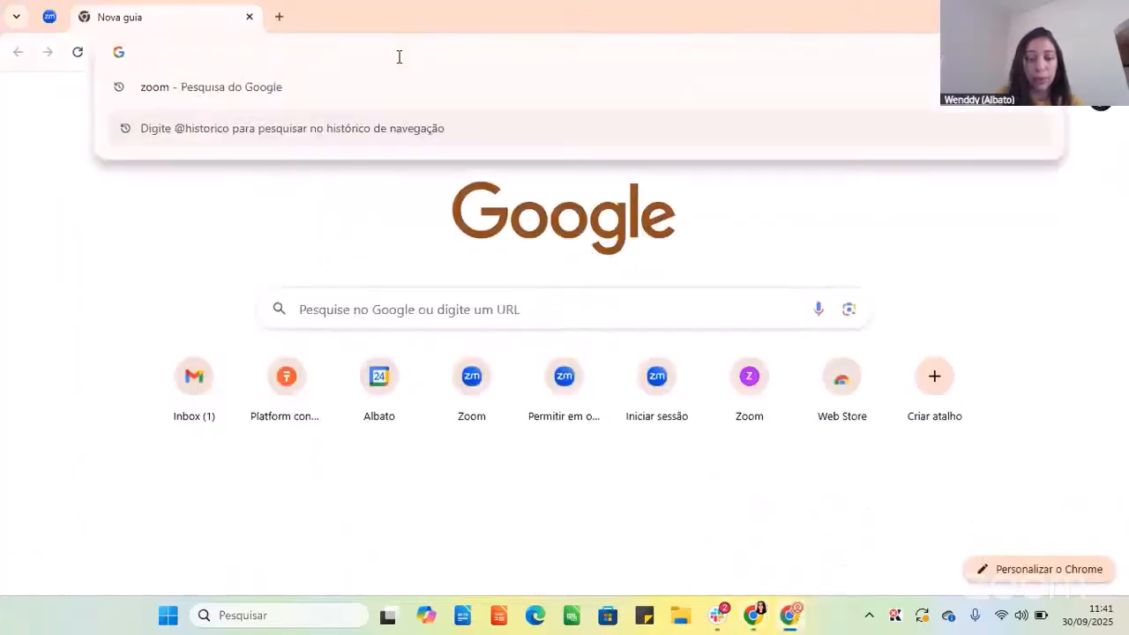
key(ctrl+v)
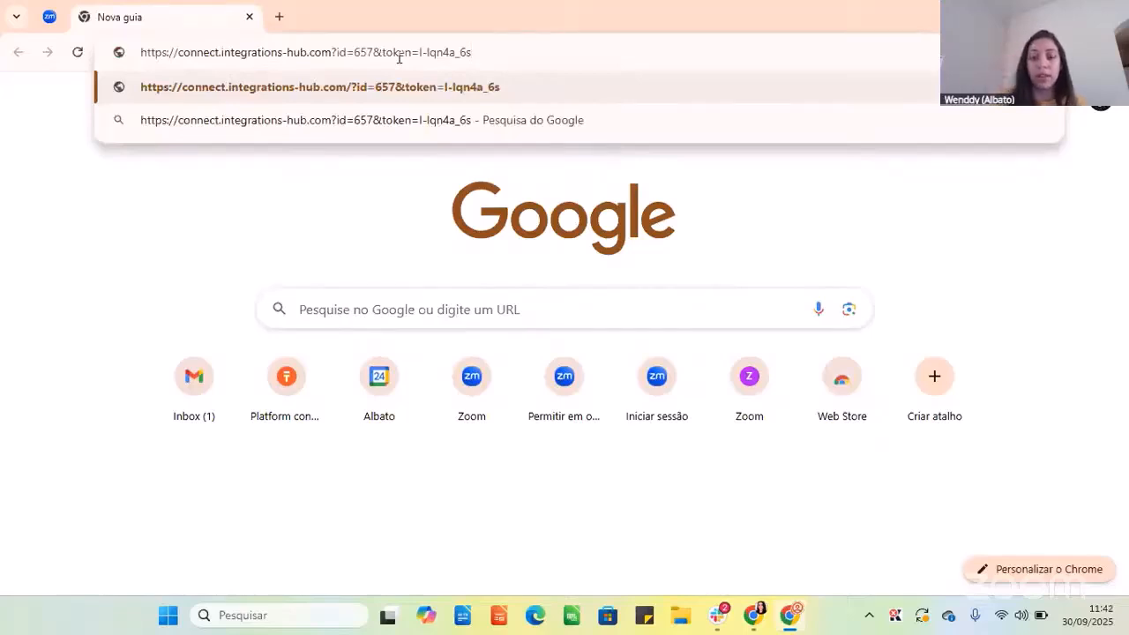
key(Return)
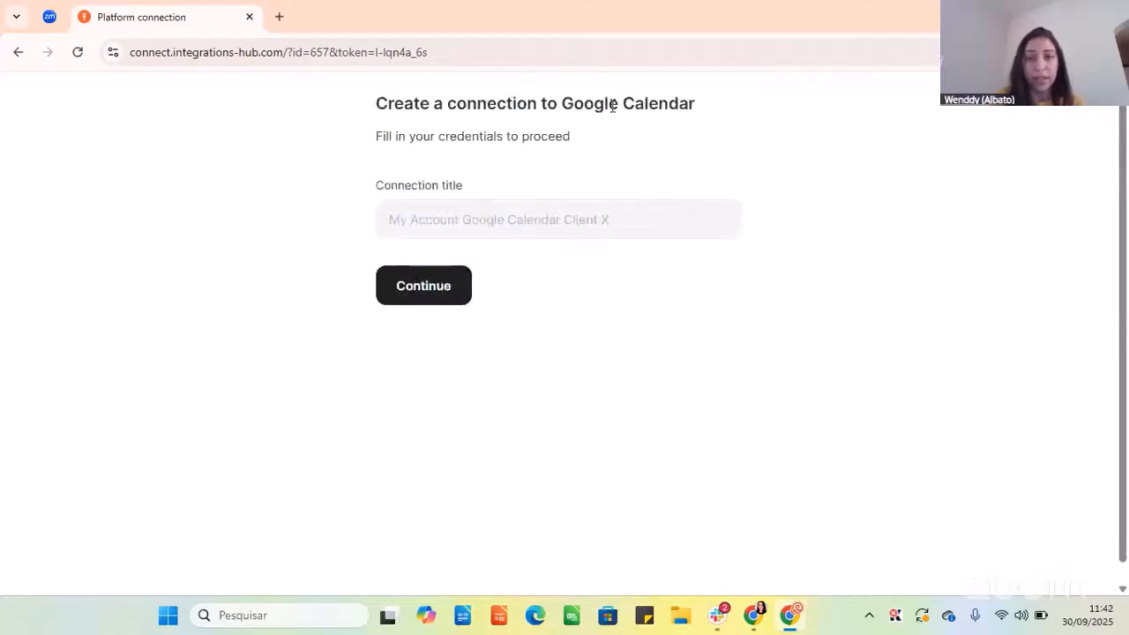
Proceed with the client's Google Calendar connection and grant Albato access with the listed Google account.
drag(562, 102, 714, 101)
click(719, 103)
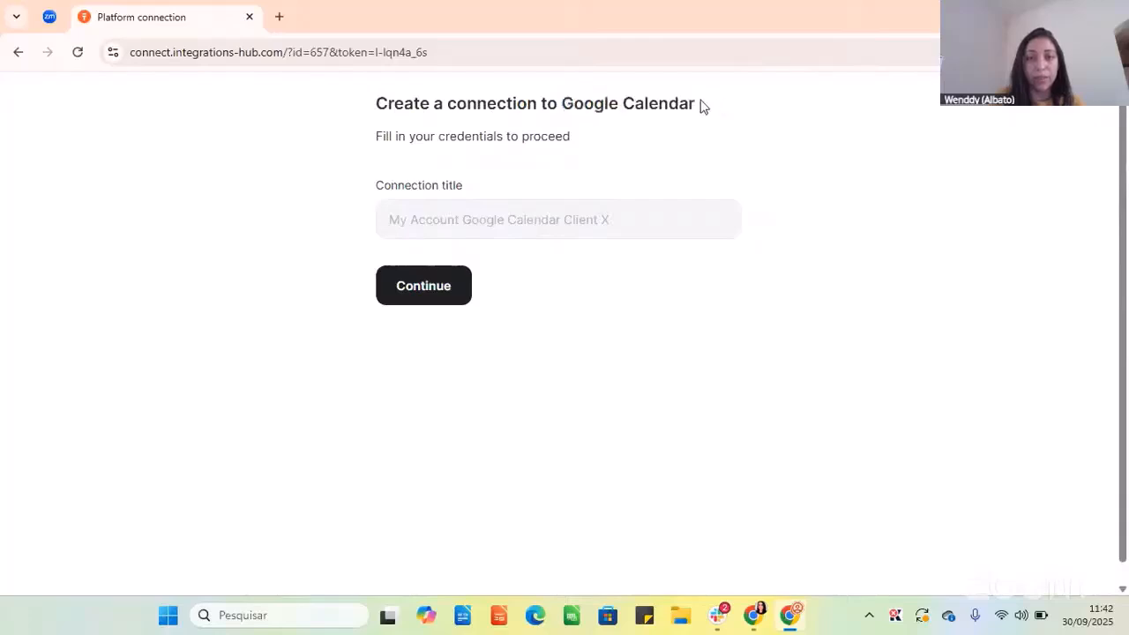
click(432, 297)
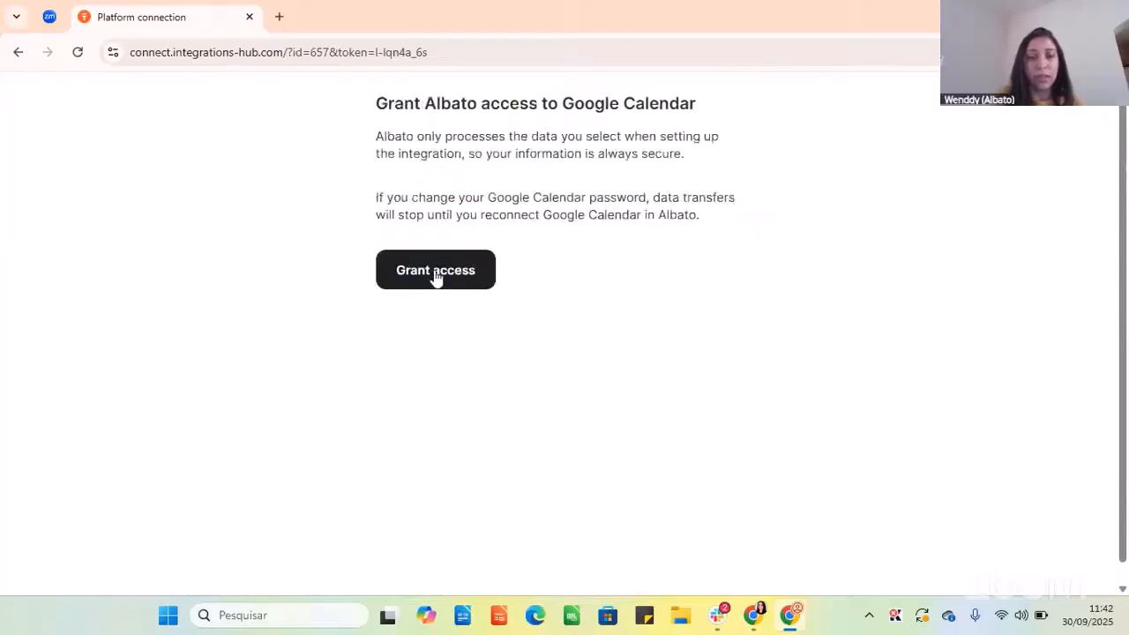
click(435, 271)
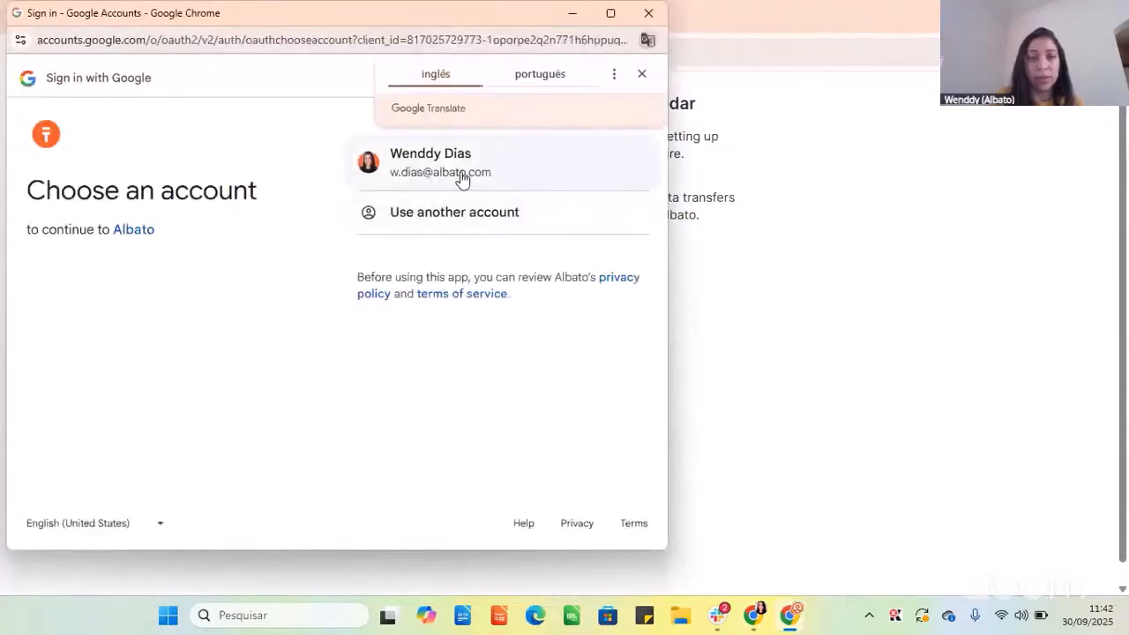
click(461, 177)
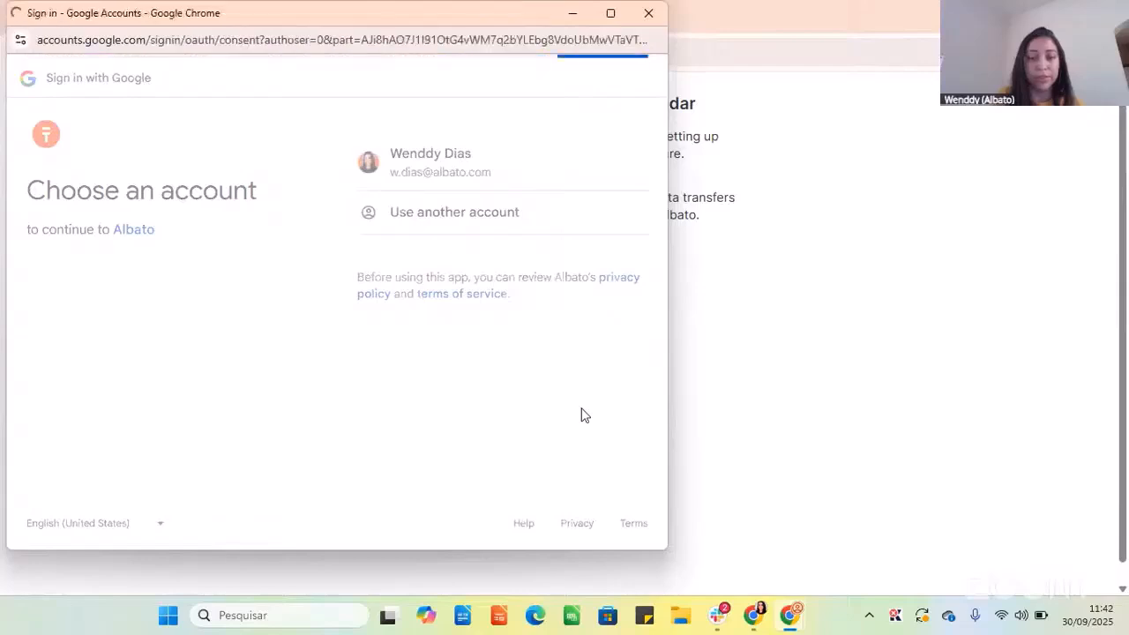
click(571, 473)
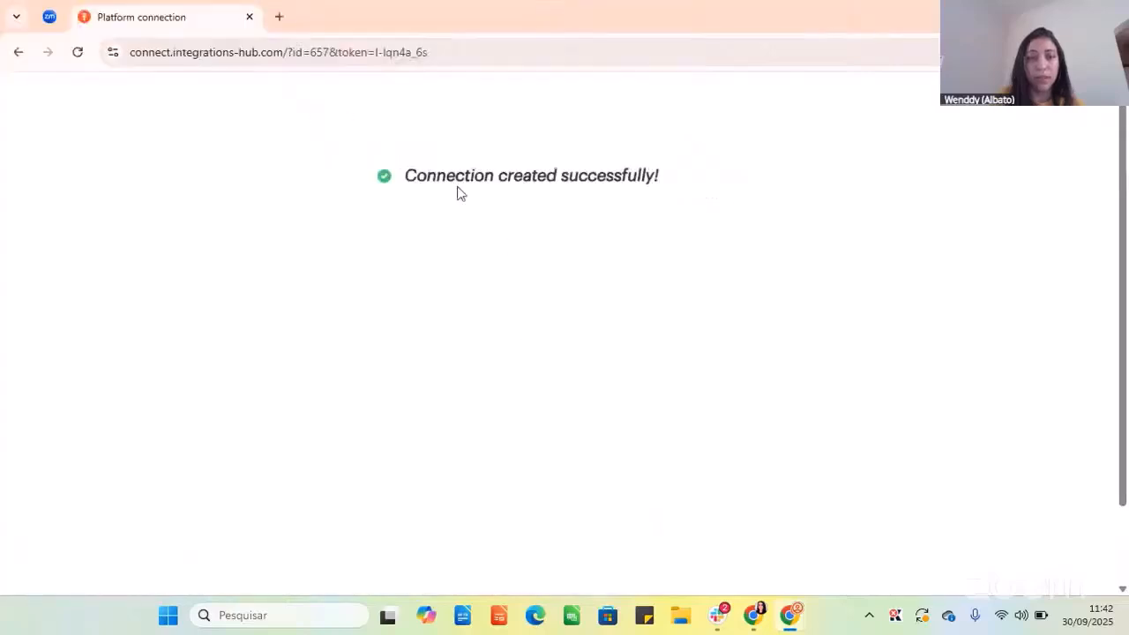
Return to the Albato window, check the status of the shared-link connection and save the Google Calendar connection.
mouse_move(754, 614)
click(666, 525)
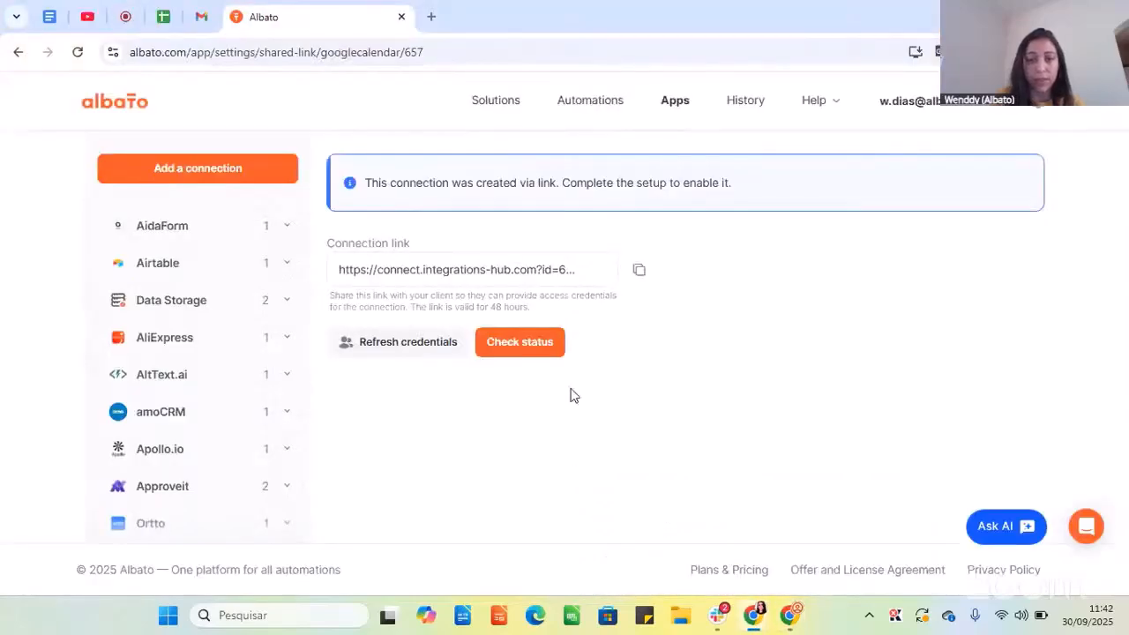
click(524, 351)
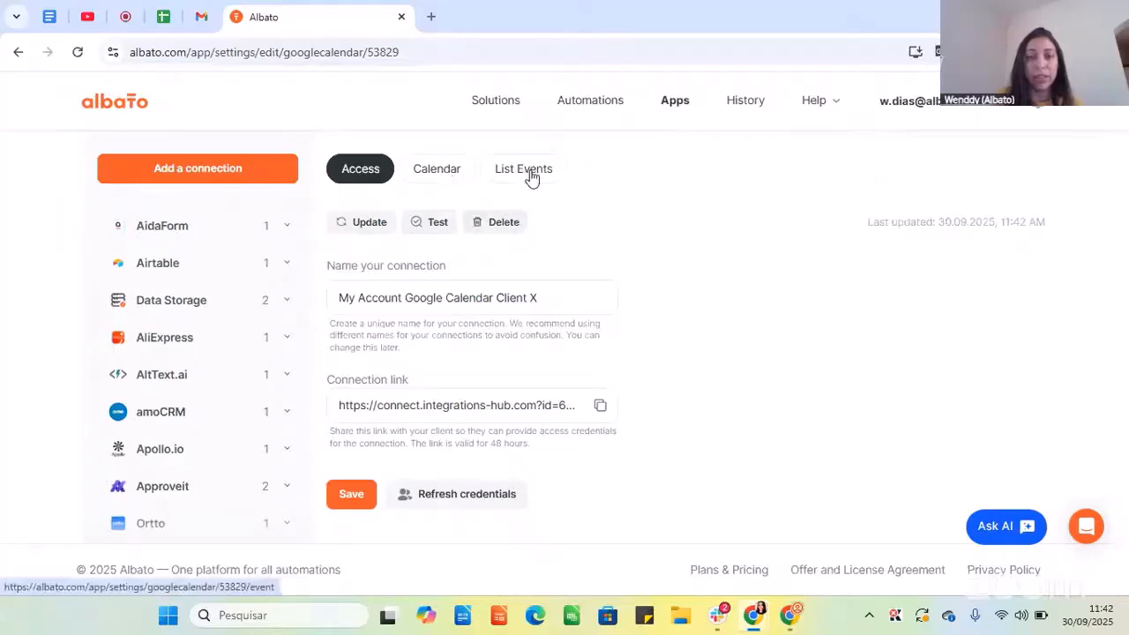
click(352, 497)
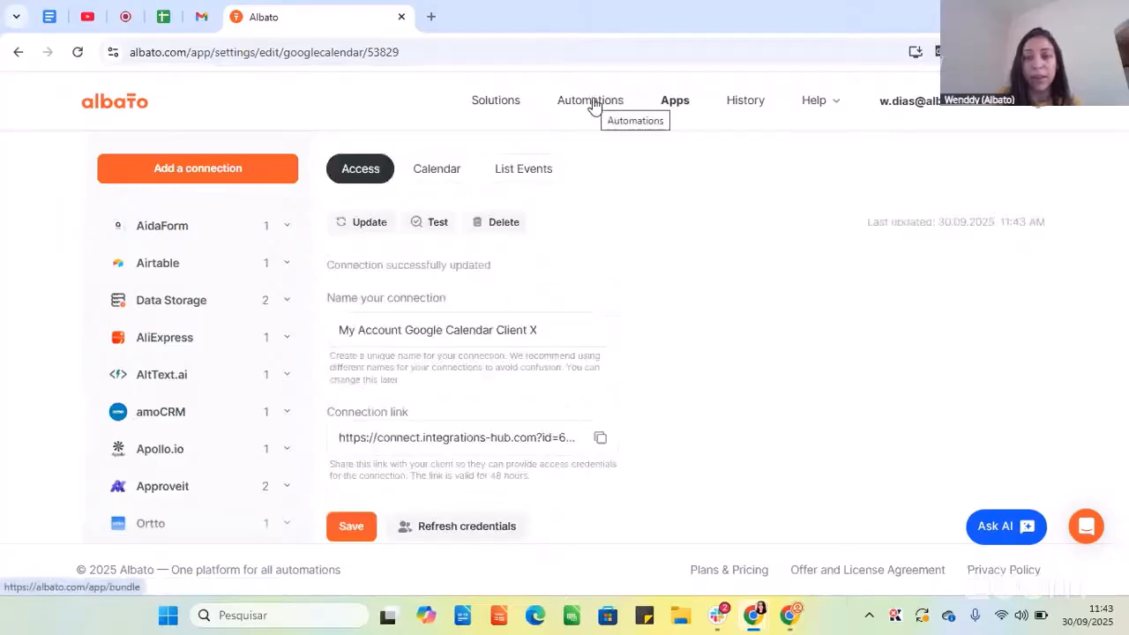
triple_click(453, 345)
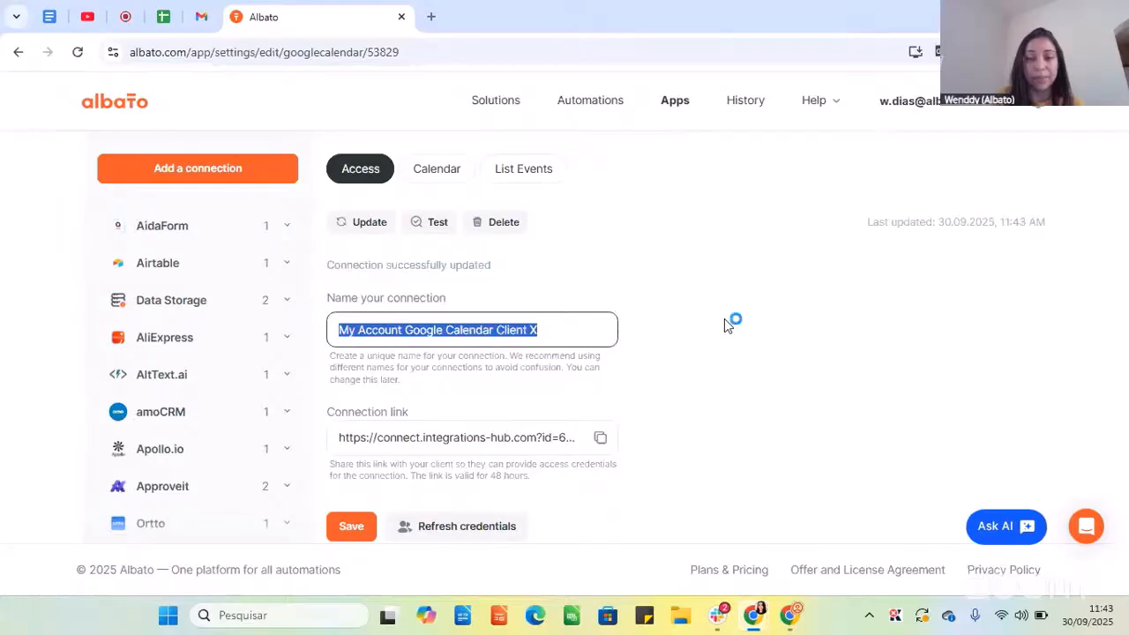
click(681, 375)
scroll(727, 452, down, 1)
scroll(727, 451, up, 1)
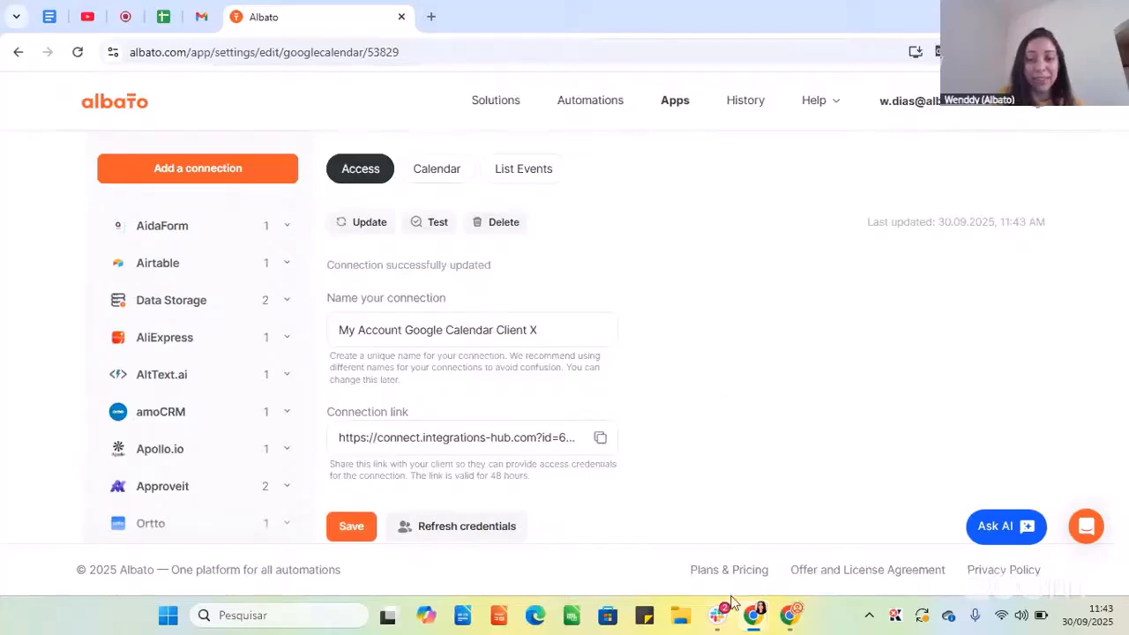
mouse_move(767, 620)
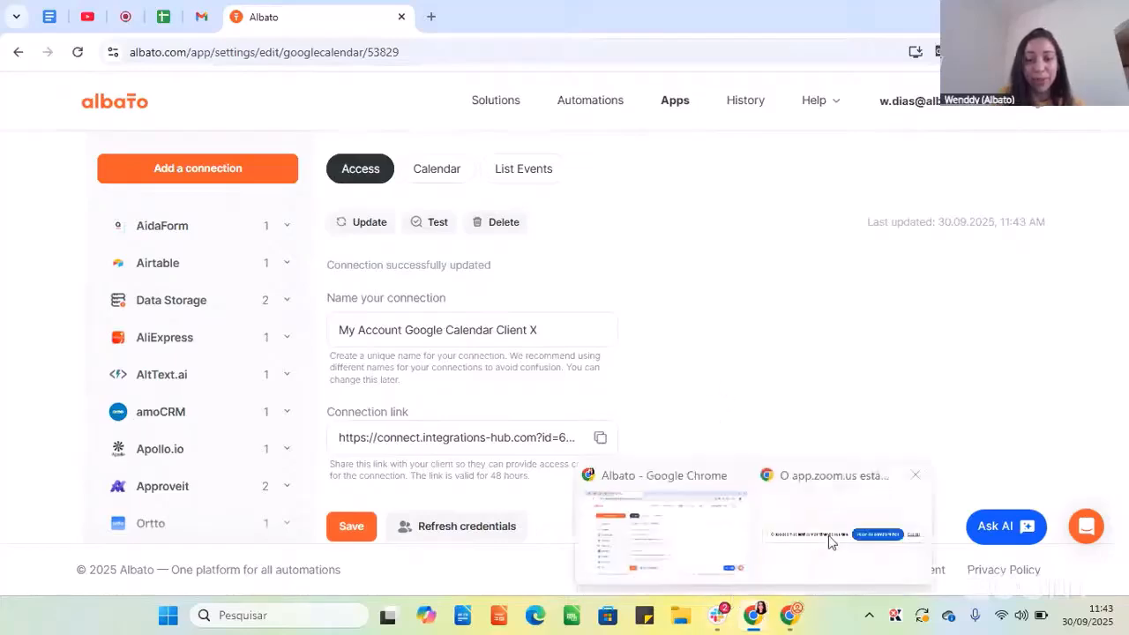